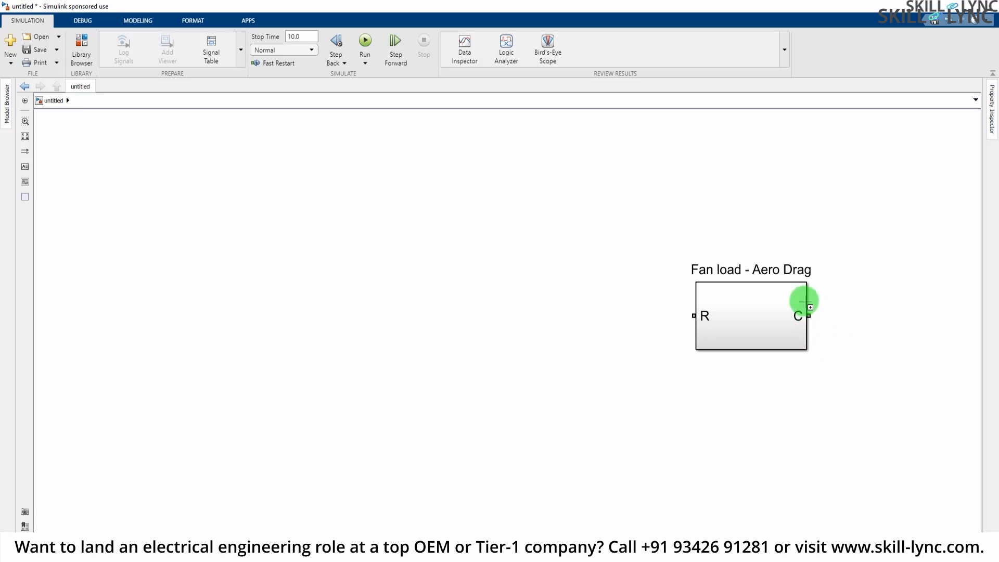
# - Open the Fan load - Aero Drag subsystem and review its R and C connection ports, including the parameters of port C
pyautogui.scroll(2, 805, 300)
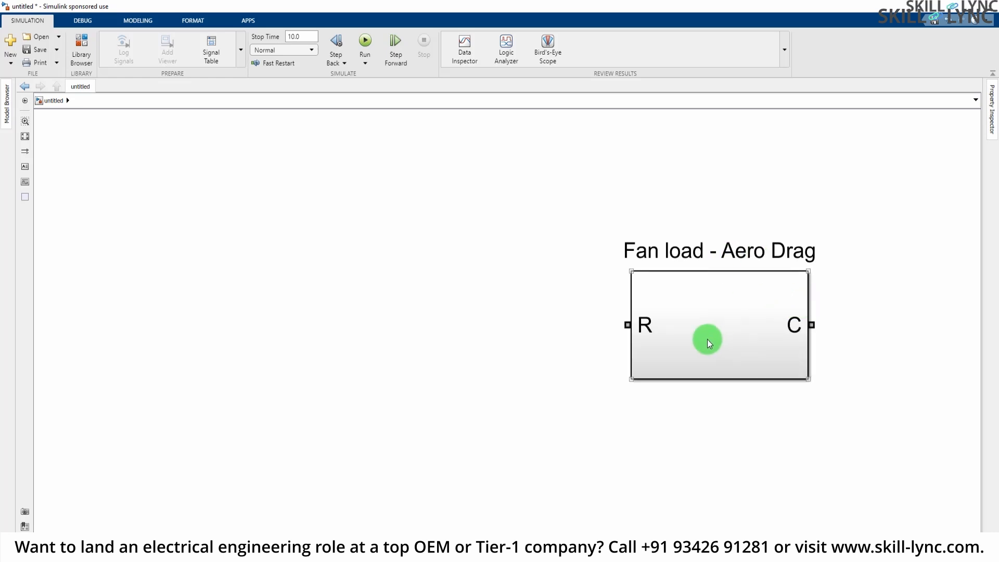
pyautogui.doubleClick(734, 326)
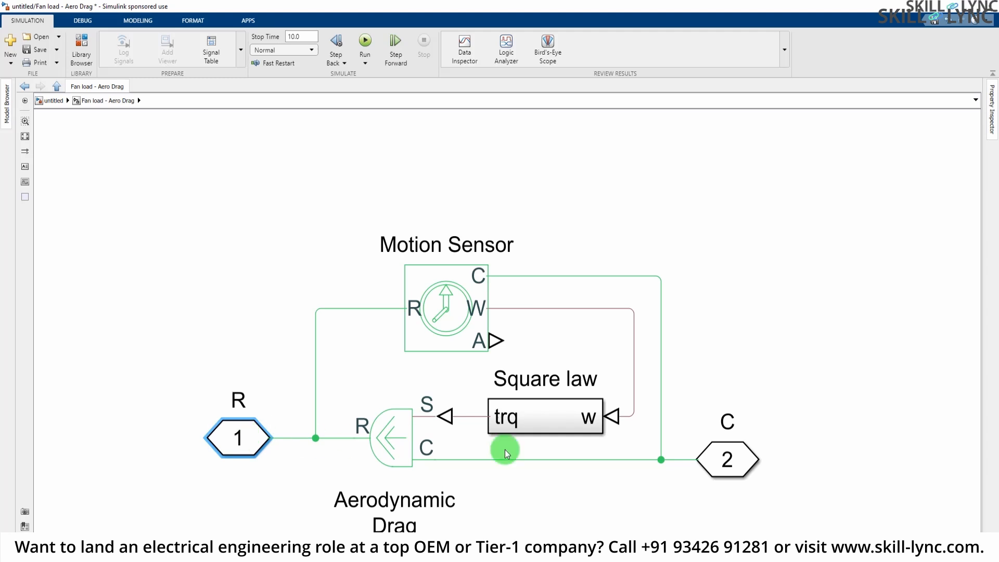
pyautogui.click(730, 455)
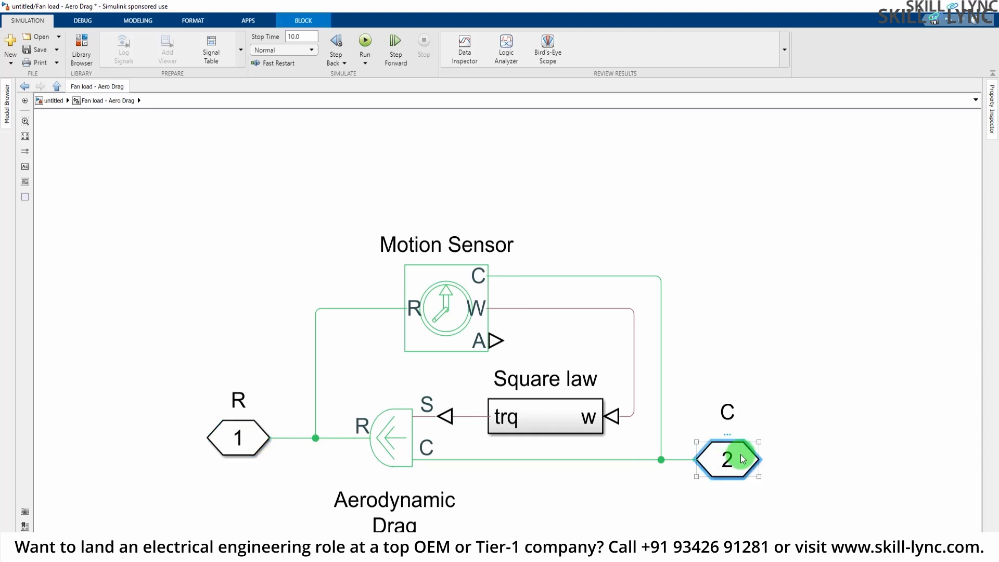
pyautogui.doubleClick(743, 459)
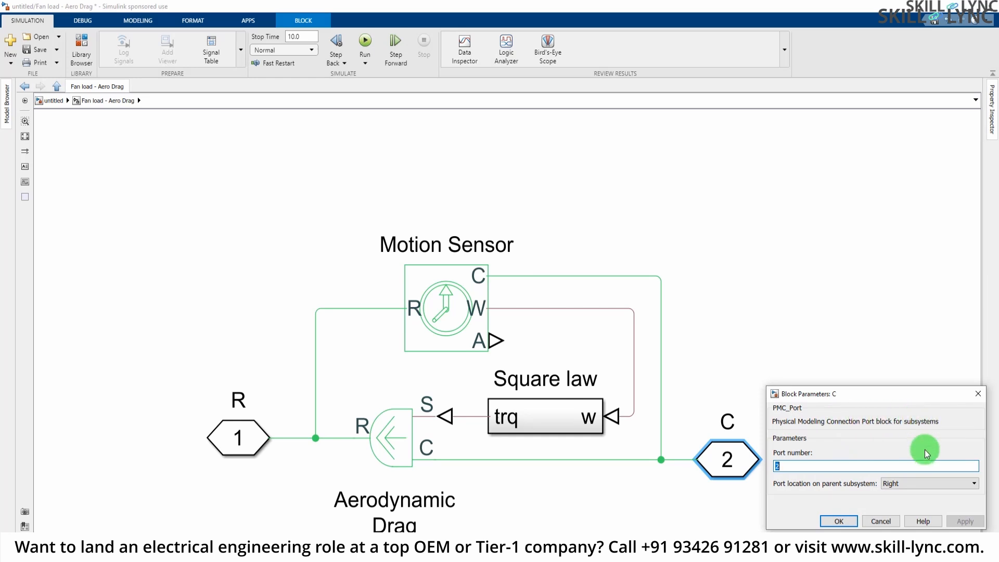
pyautogui.click(880, 522)
pyautogui.click(239, 434)
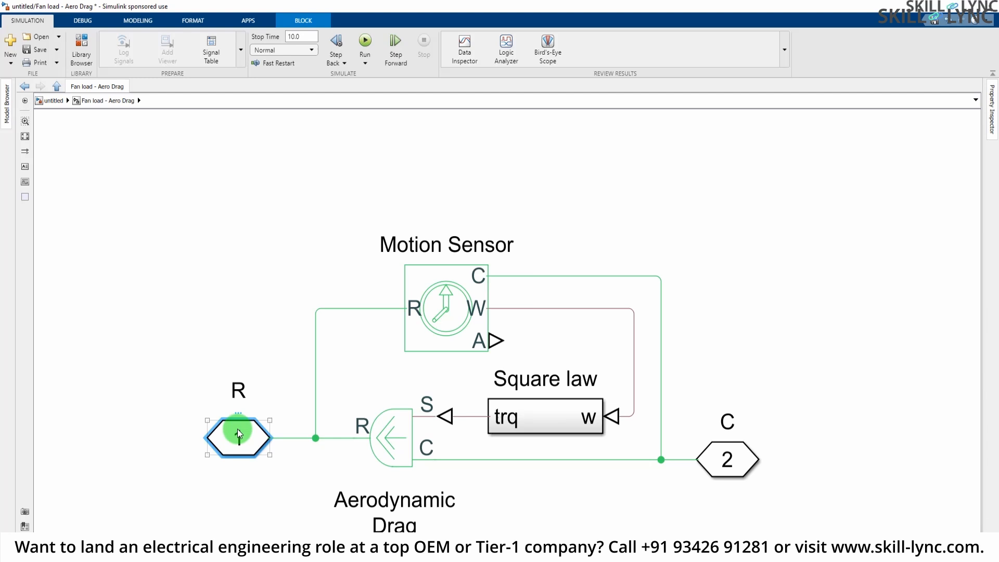
pyautogui.click(740, 460)
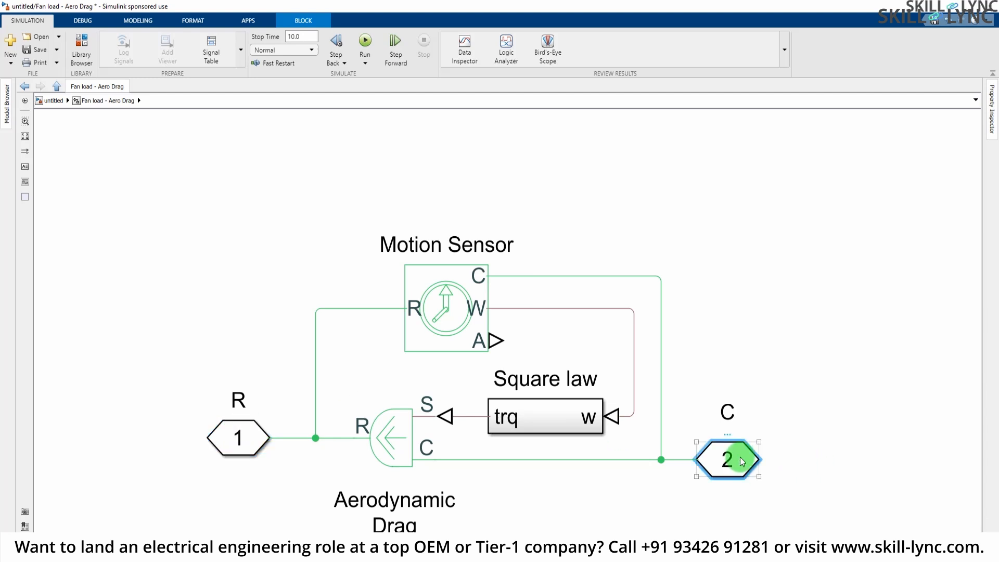
# - Open the Square law subsystem and examine its w input port and the multiplication block it feeds
pyautogui.click(531, 400)
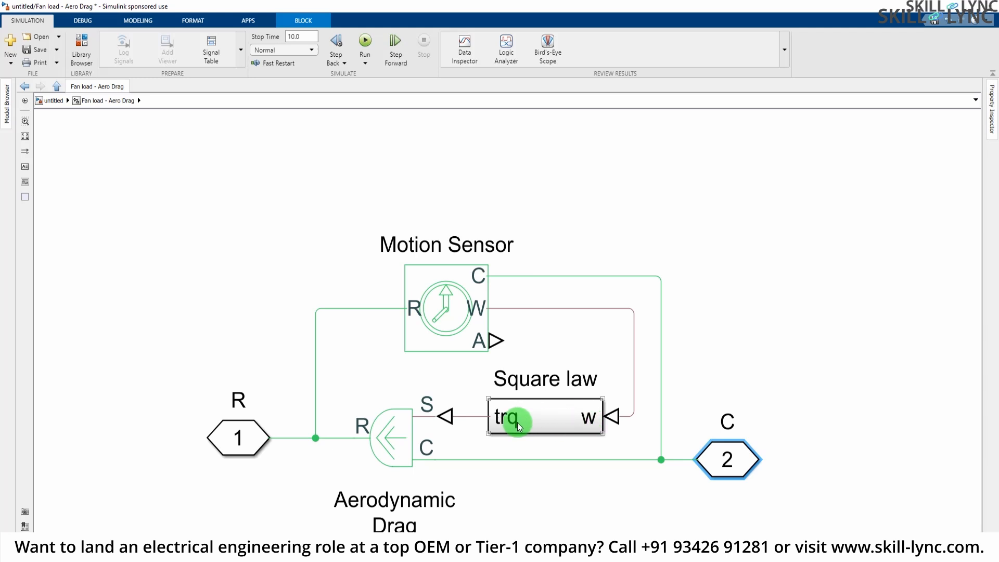
pyautogui.click(574, 421)
pyautogui.doubleClick(574, 420)
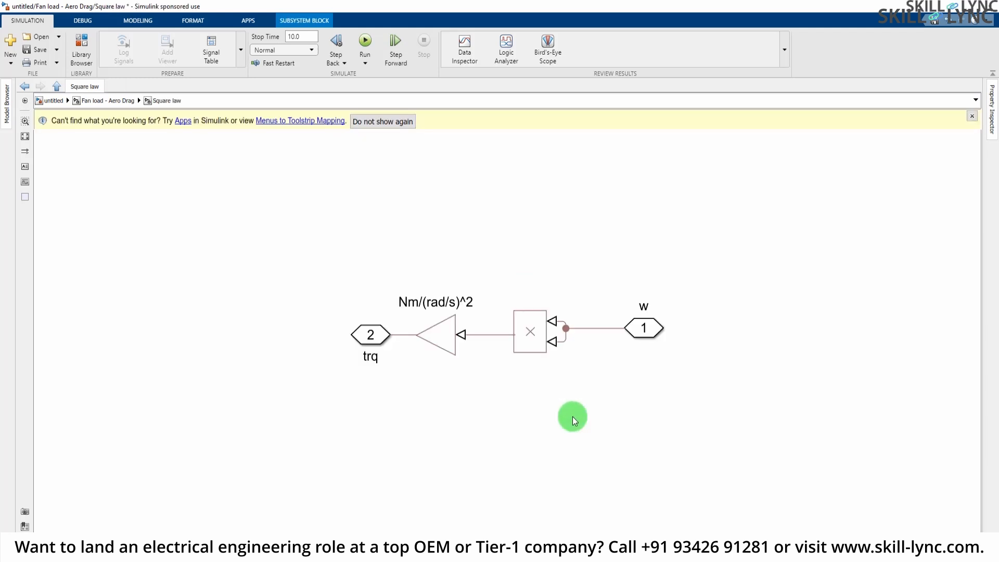
pyautogui.scroll(2, 571, 171)
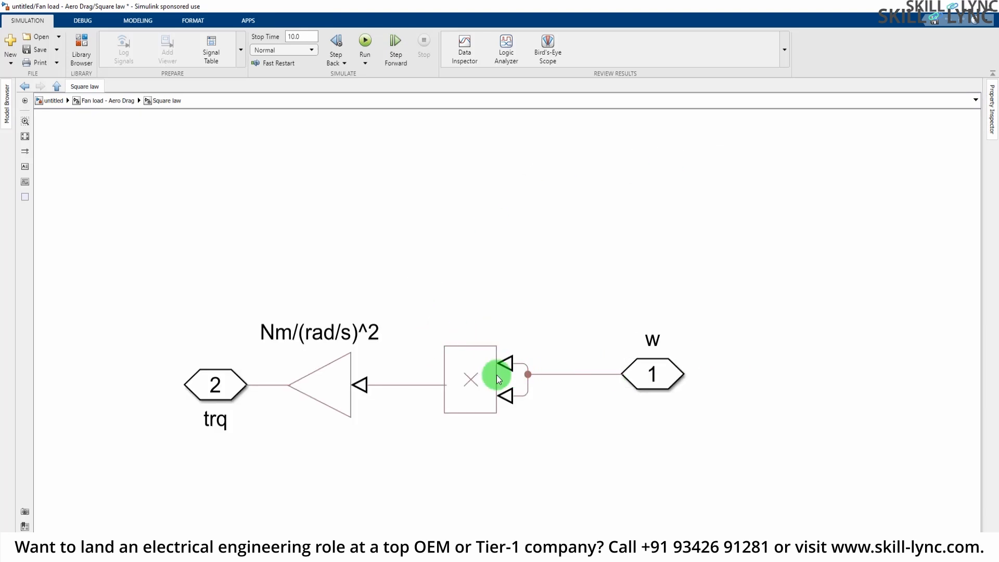
pyautogui.moveTo(476, 376); pyautogui.dragTo(480, 377)
pyautogui.click(617, 323)
pyautogui.click(629, 370)
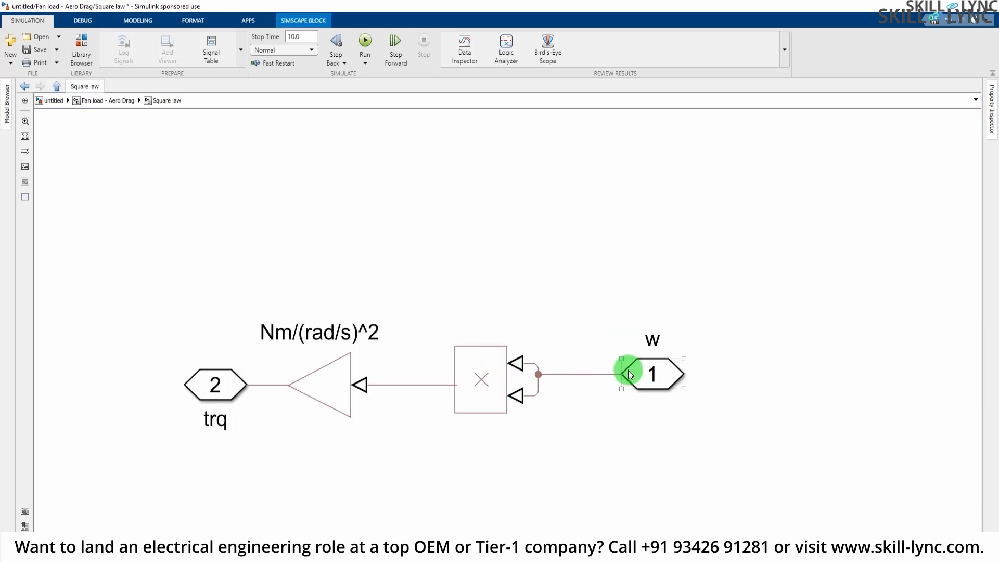
pyautogui.click(493, 377)
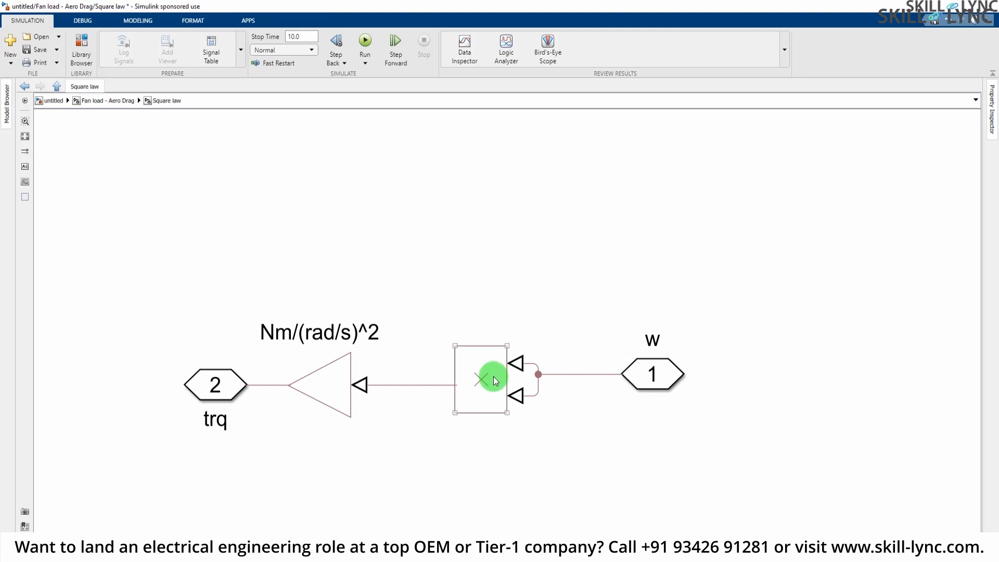
# - Review the gain parameter of the Nm/(rad/s)^2 block and return to the Fan load - Aero Drag level
pyautogui.click(340, 385)
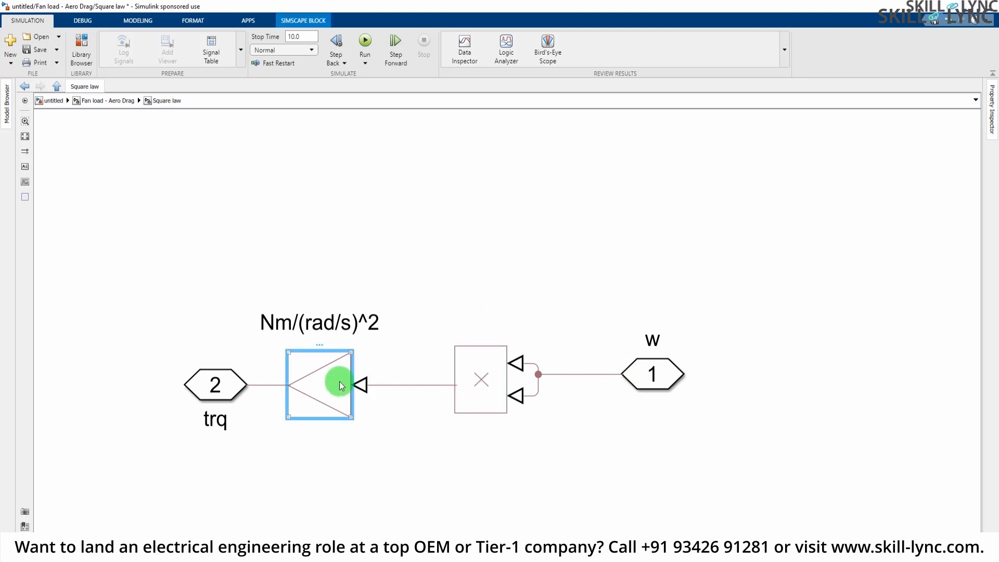
pyautogui.doubleClick(341, 385)
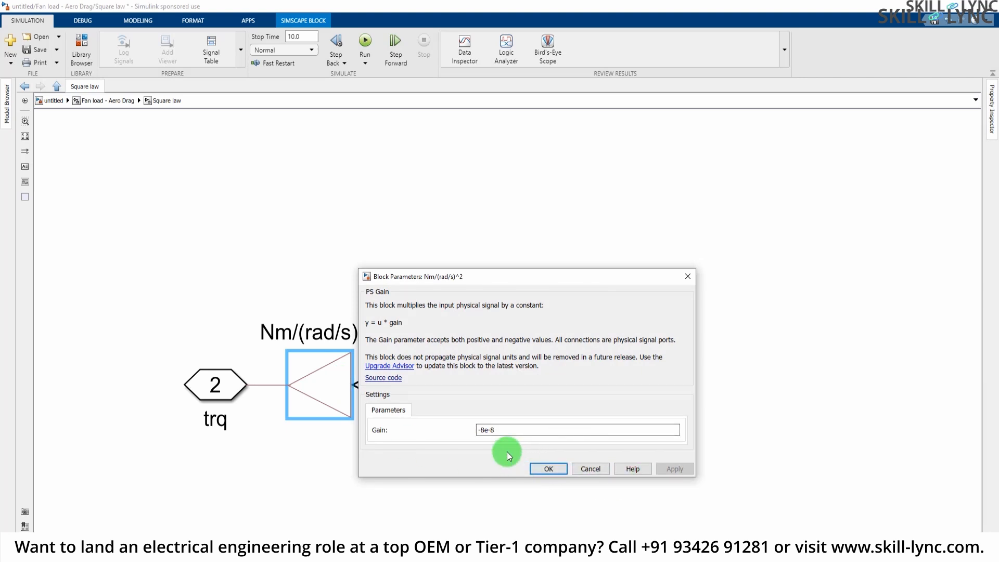
pyautogui.click(544, 469)
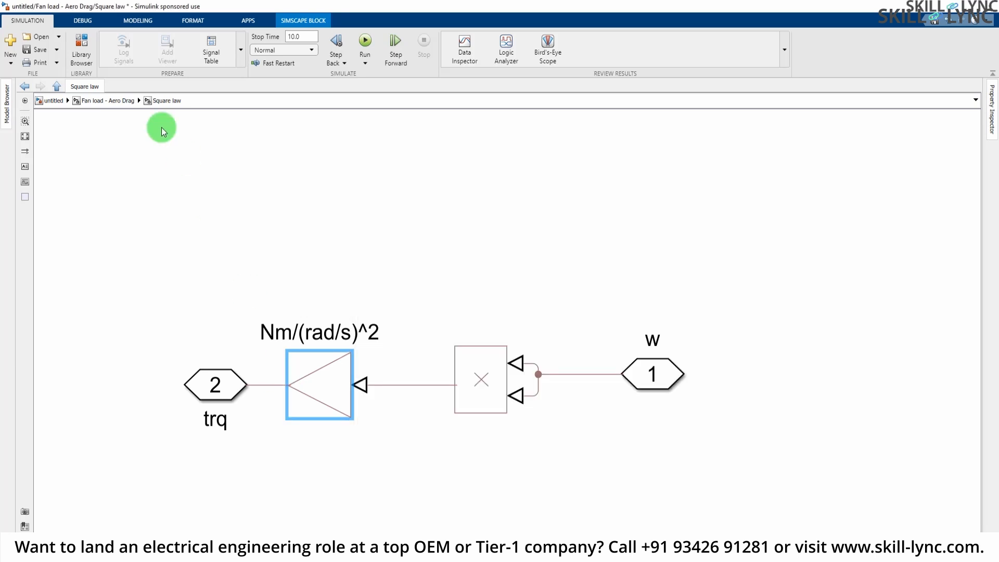
pyautogui.click(112, 101)
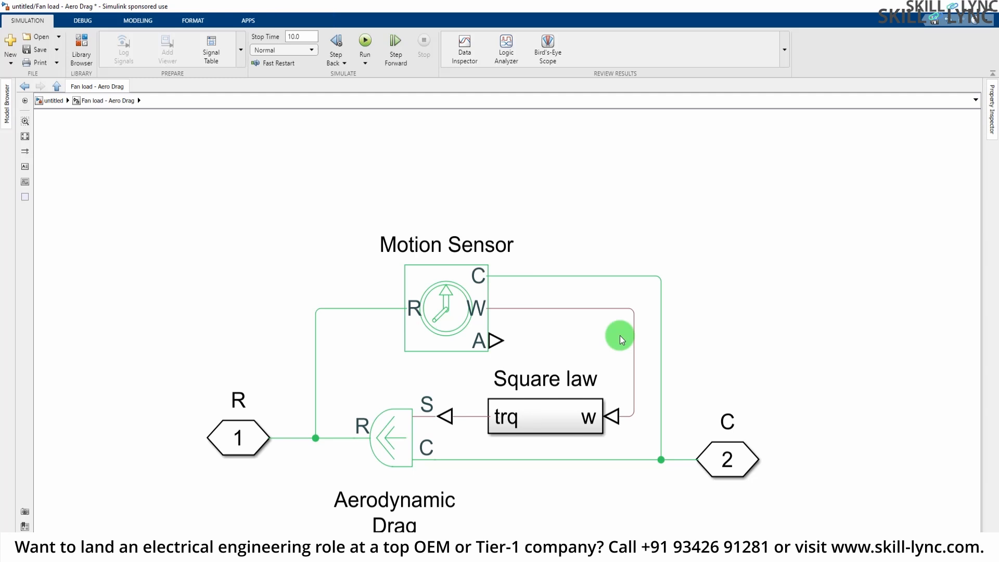
# - Read the block description of the Aerodynamic Drag torque source and identify the Square law block feeding it
pyautogui.click(409, 437)
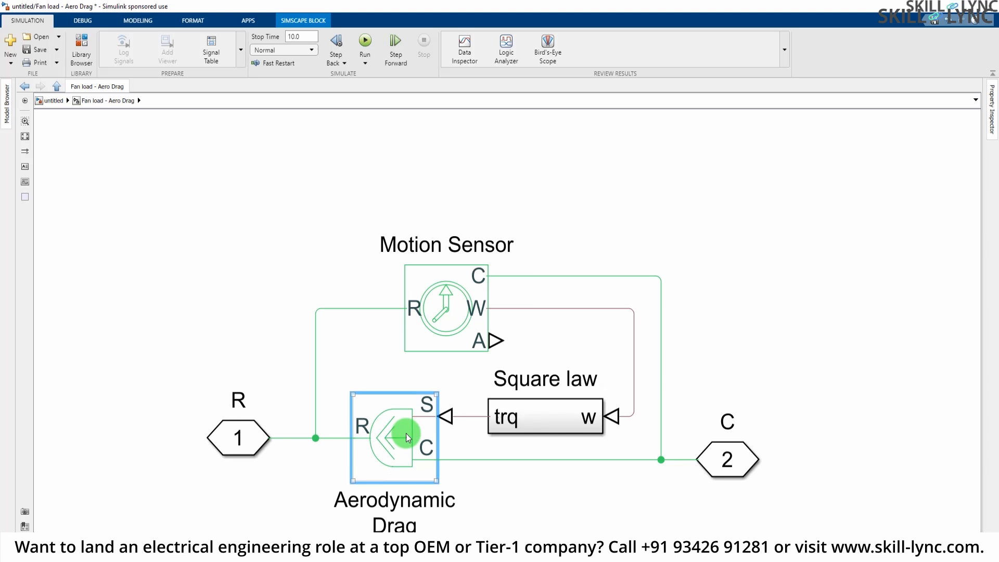
pyautogui.doubleClick(408, 437)
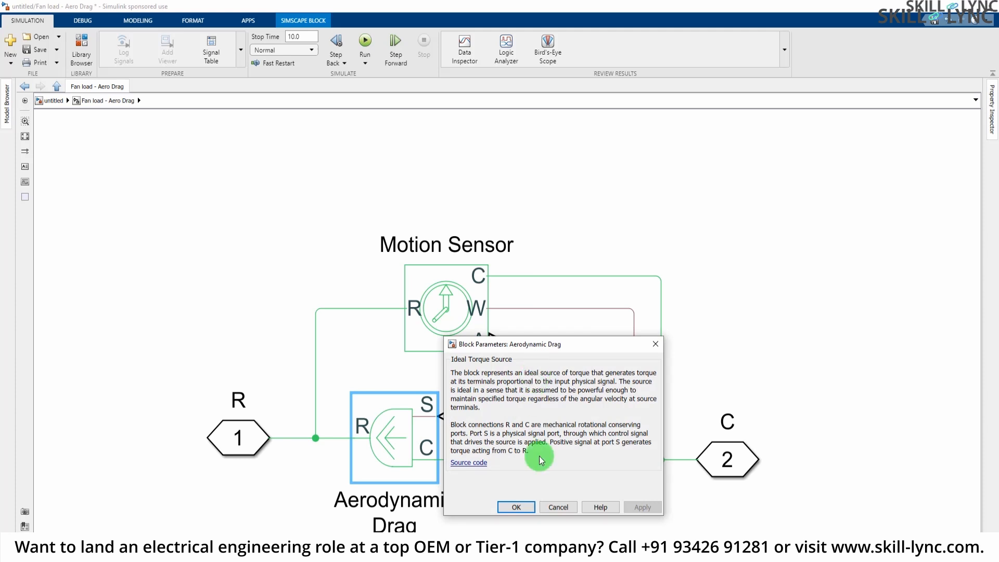
pyautogui.click(558, 507)
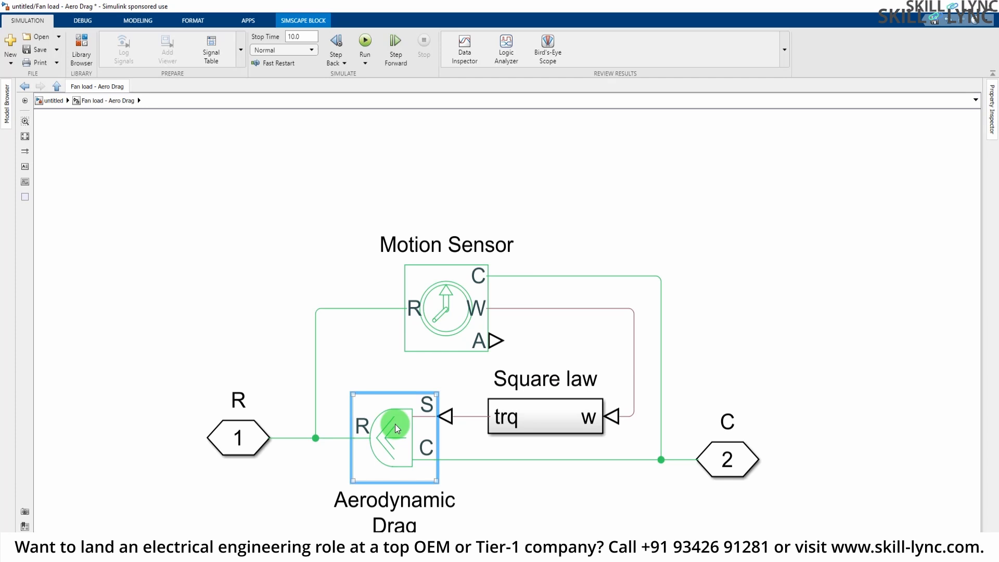
pyautogui.click(555, 418)
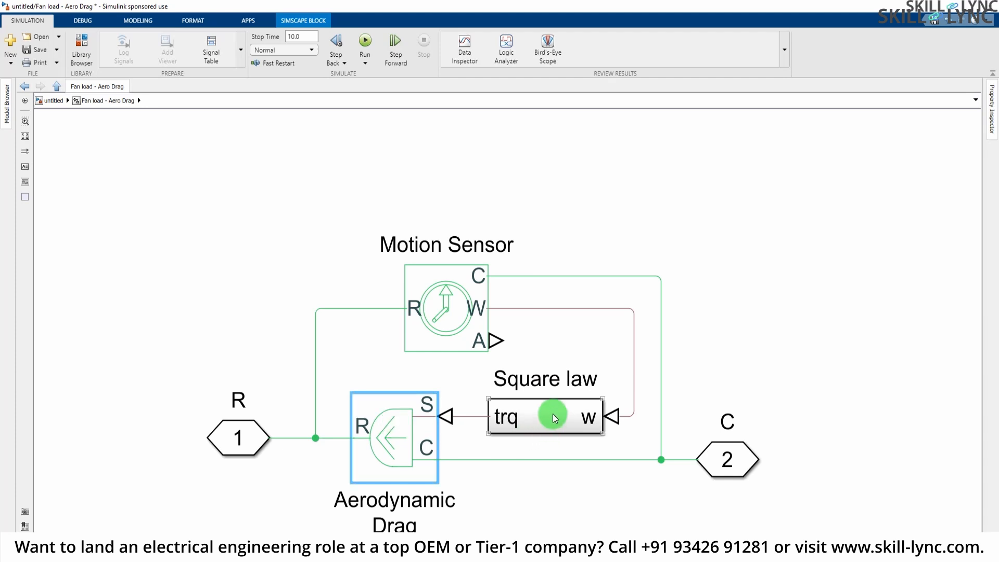
pyautogui.click(555, 418)
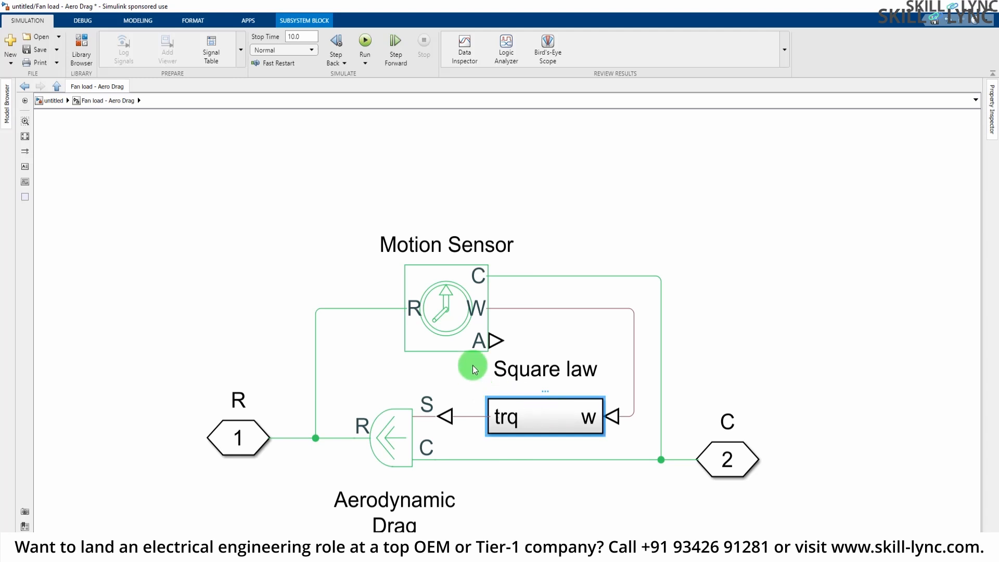
# - Review the Motion Sensor block's description and initial angle parameter
pyautogui.click(452, 306)
pyautogui.click(453, 306)
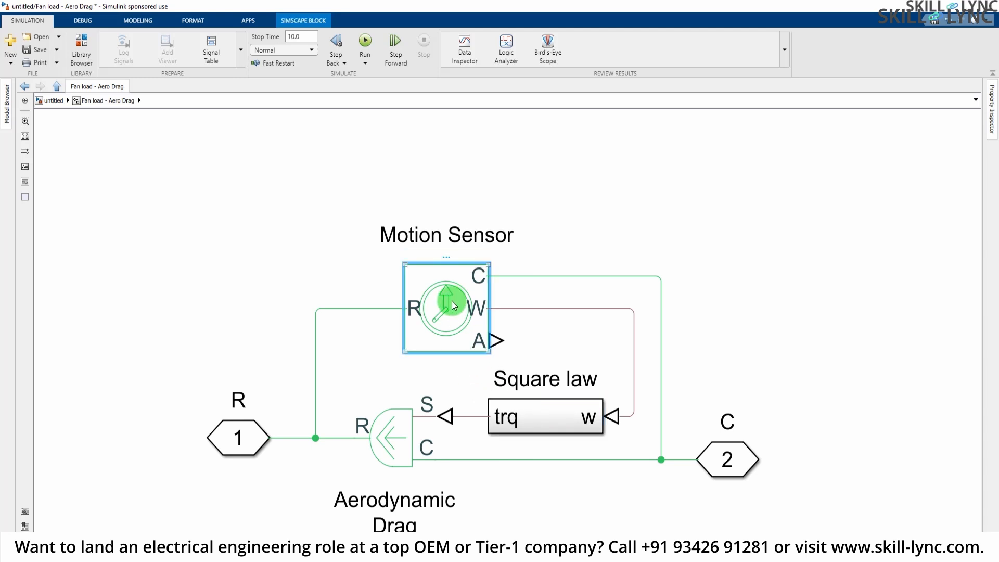
pyautogui.doubleClick(452, 306)
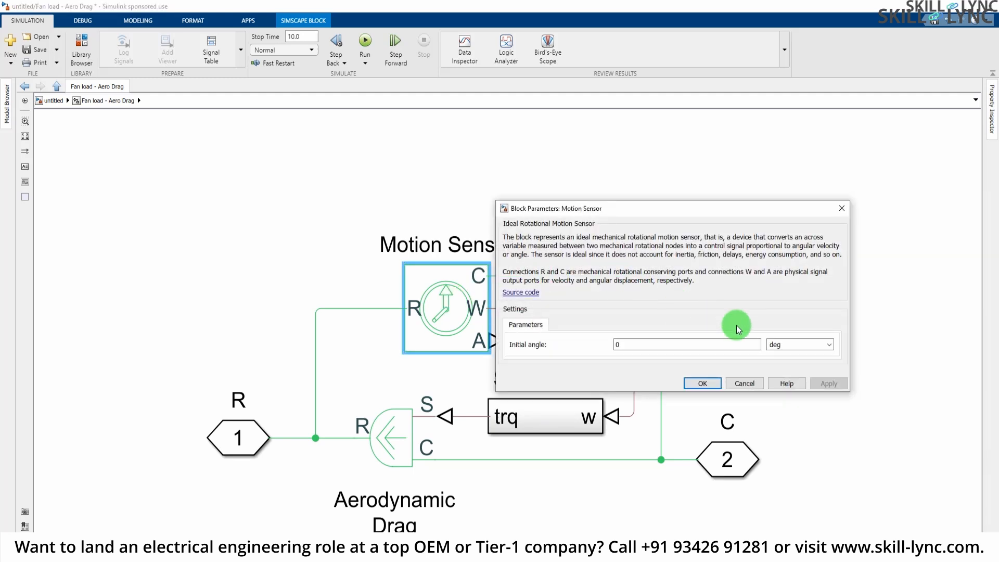
pyautogui.click(702, 383)
pyautogui.click(584, 196)
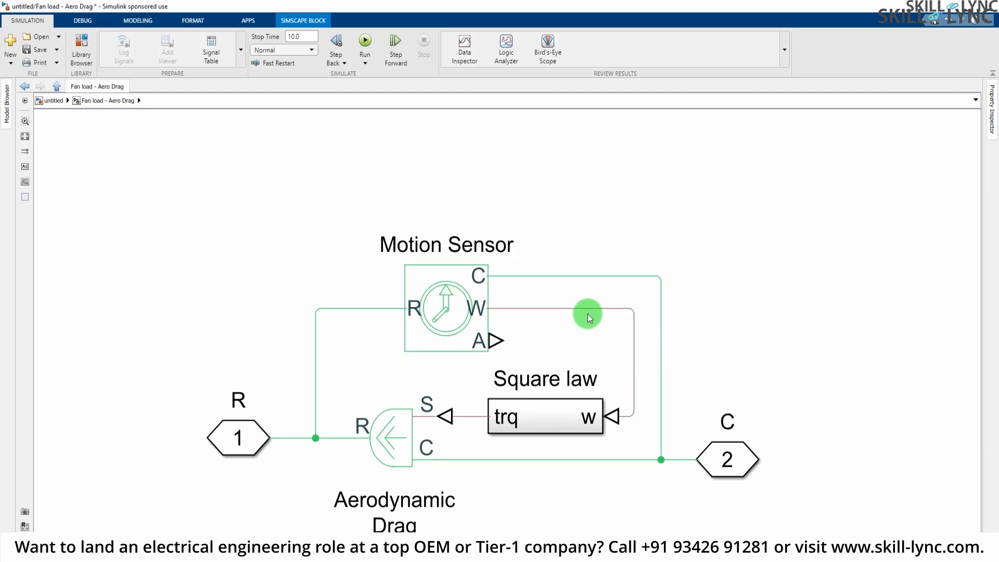
# - Trace the signal from the Motion Sensor's W port to Square law and from its trq port to Aerodynamic Drag
pyautogui.click(588, 318)
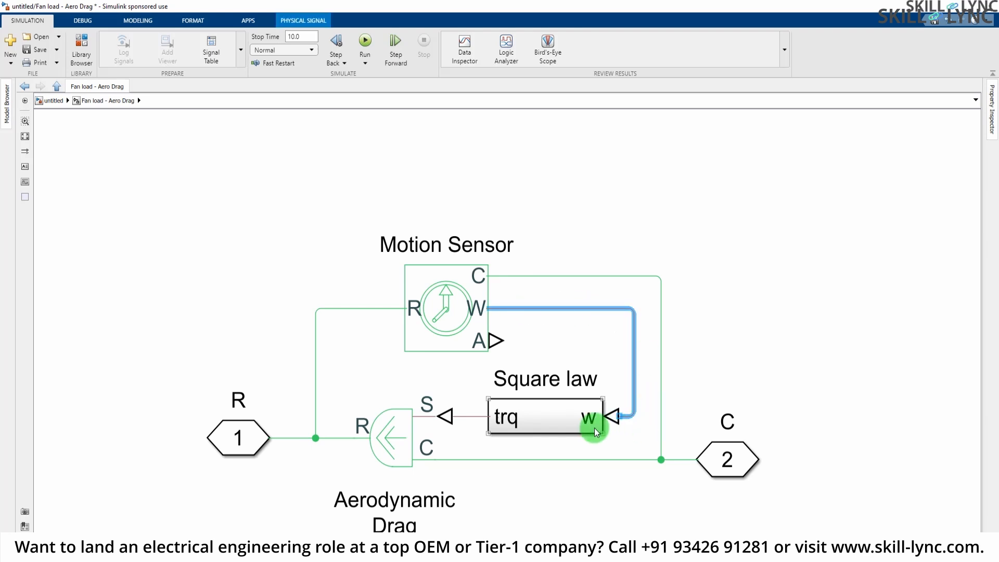
pyautogui.click(470, 416)
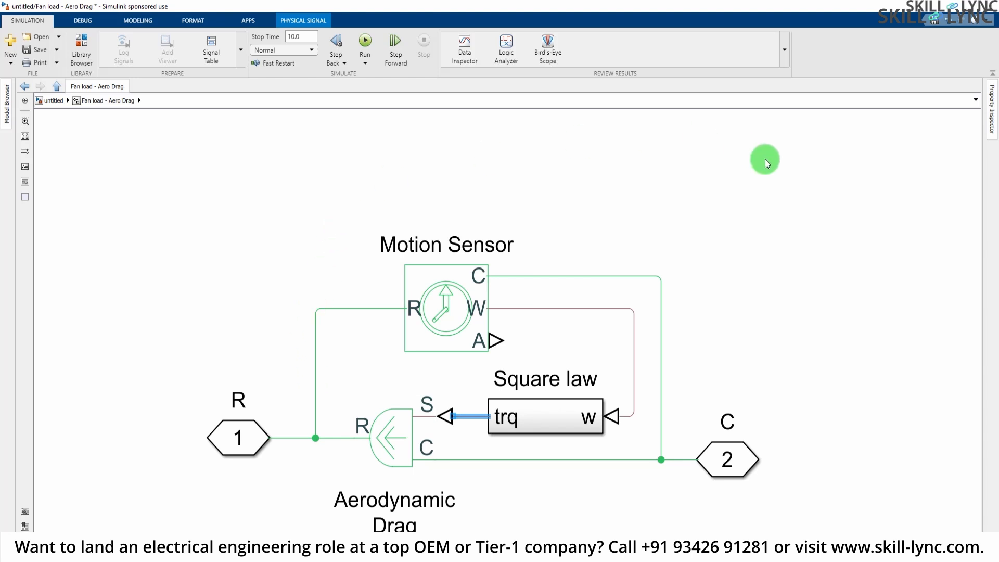
pyautogui.click(806, 229)
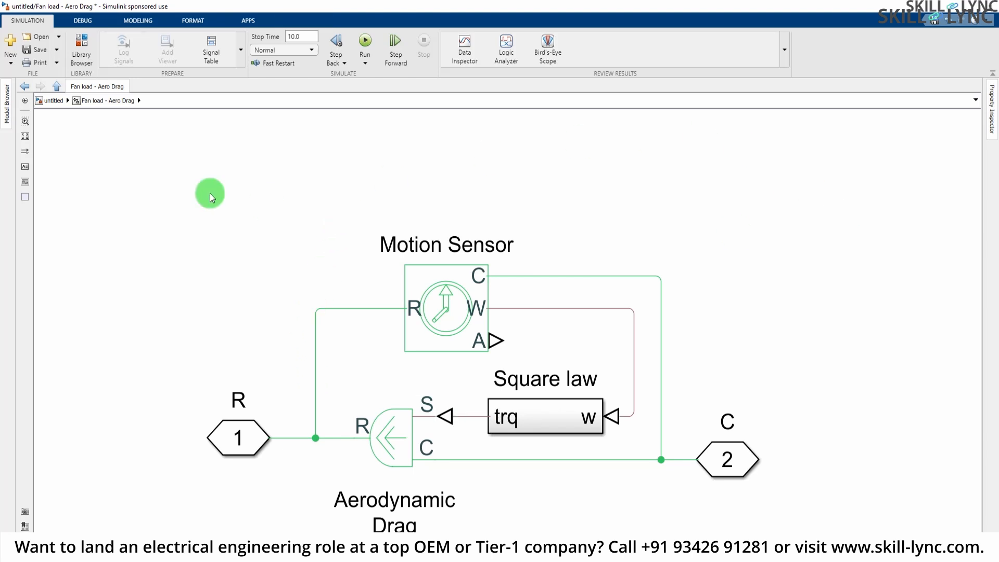
# - In the top-level model, draw open connection lines from the Fan load block's R and C ports and shift the block to the right
pyautogui.click(61, 103)
pyautogui.click(664, 306)
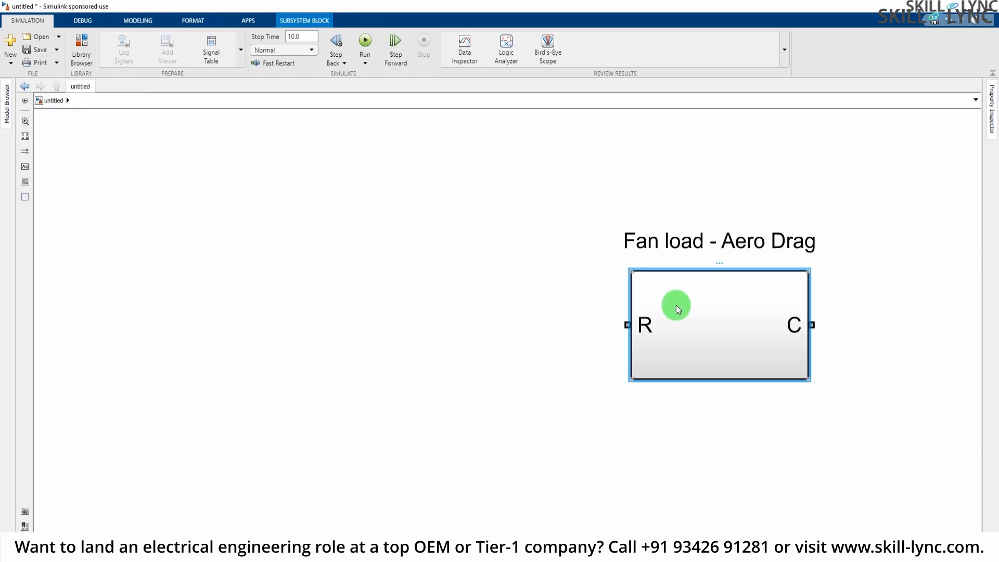
pyautogui.click(420, 262)
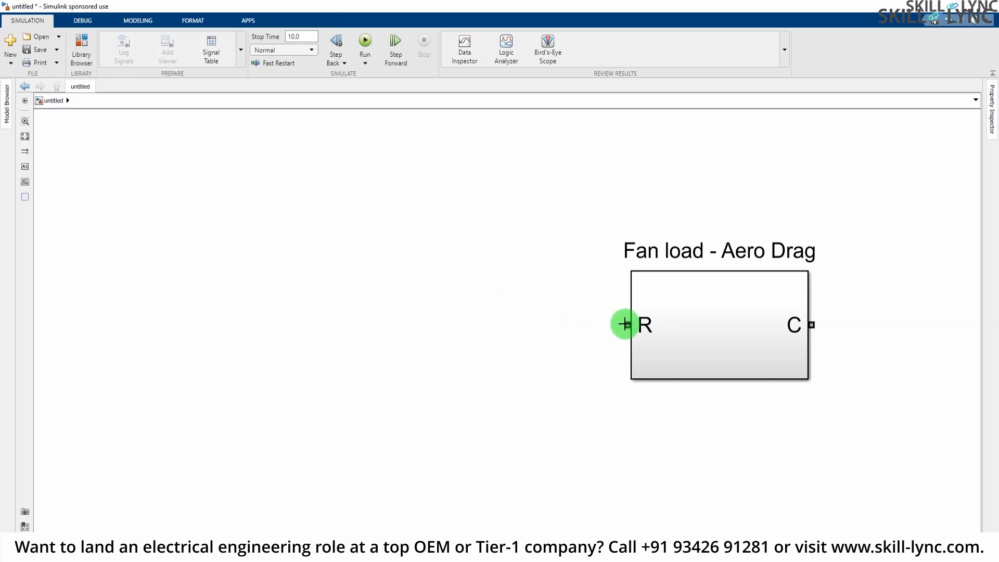
pyautogui.moveTo(625, 324); pyautogui.dragTo(547, 325)
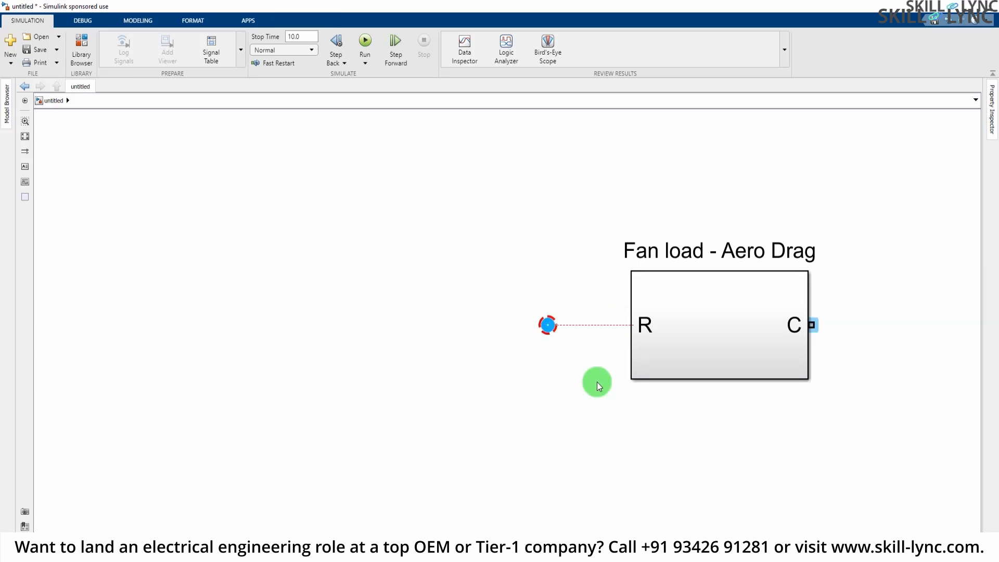
pyautogui.click(804, 333)
pyautogui.moveTo(803, 333); pyautogui.dragTo(879, 324)
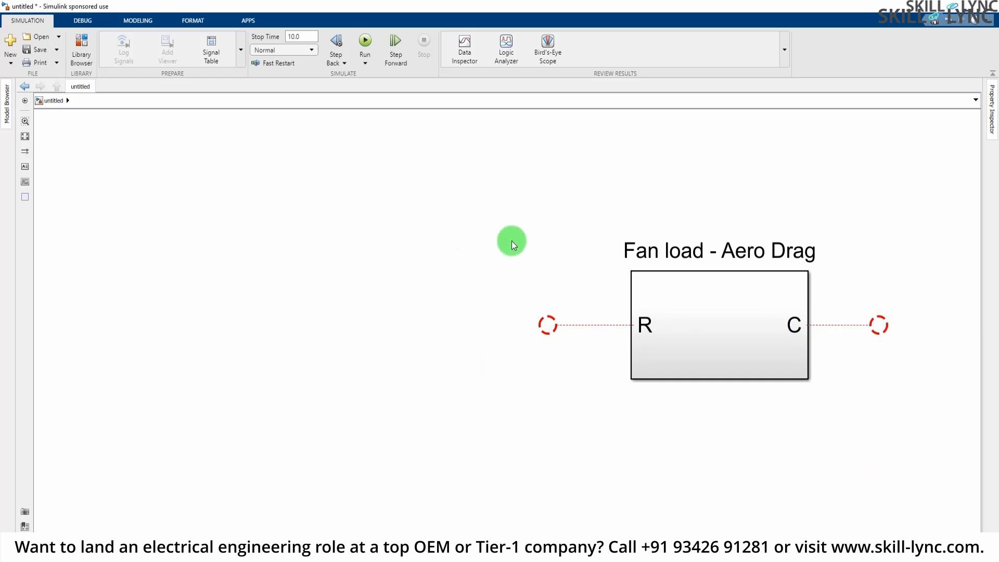
pyautogui.scroll(-2, 513, 243)
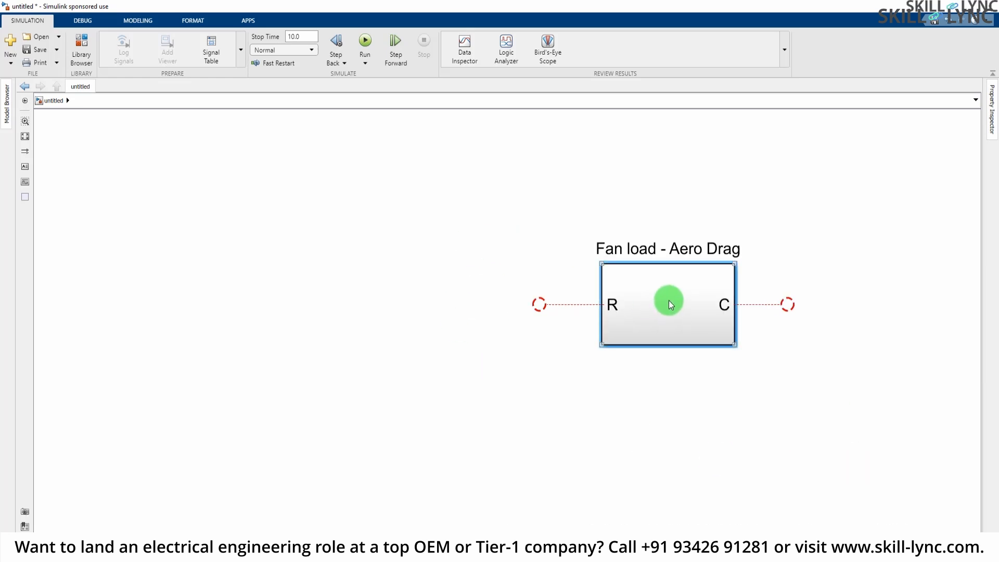
pyautogui.moveTo(666, 299); pyautogui.dragTo(792, 296)
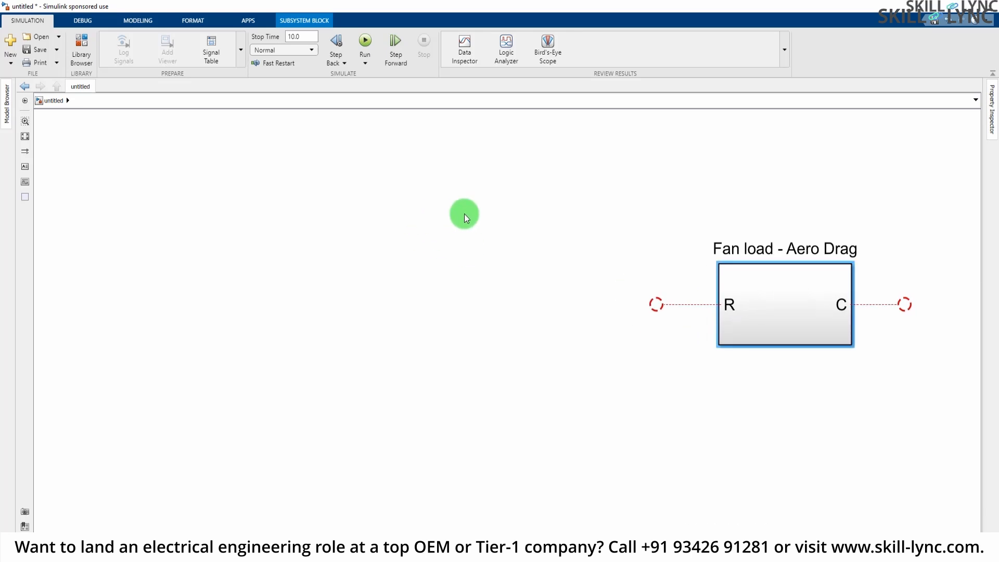
# - Add a DC Motor block to the empty canvas area left of the Fan load - Aero Drag block
pyautogui.doubleClick(417, 234)
pyautogui.write('d')
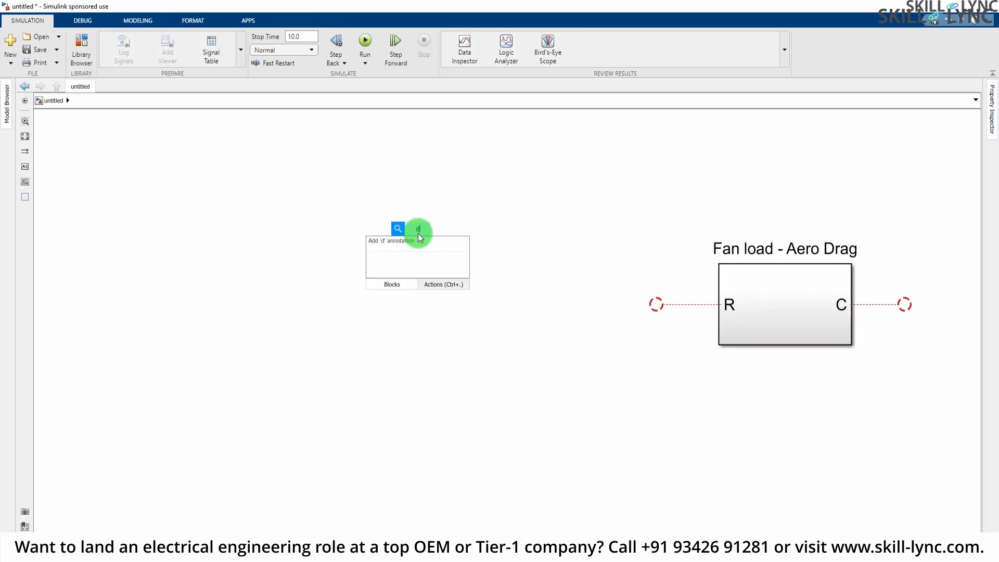
pyautogui.write('c mot')
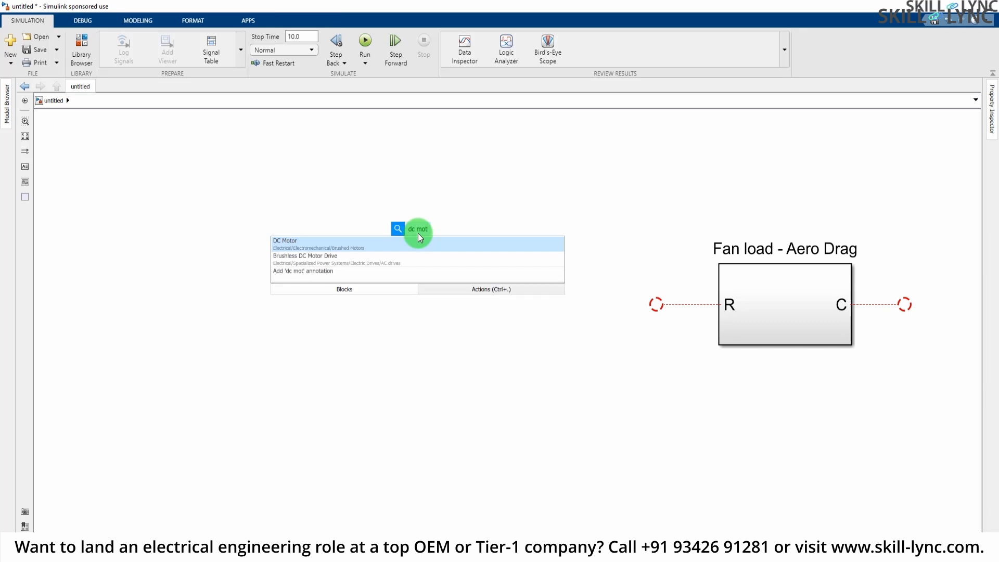
pyautogui.press('Return')
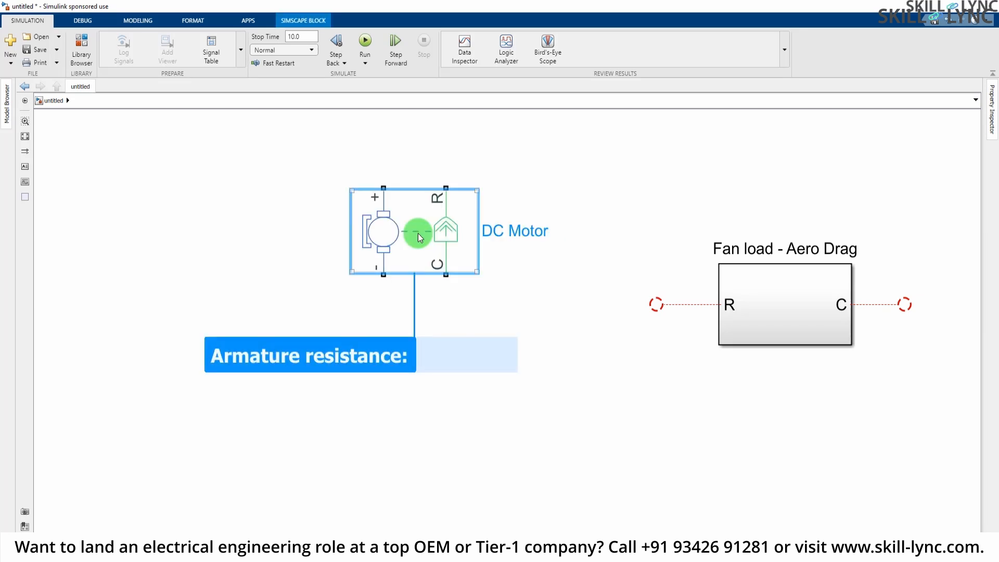
# - Align the DC Motor block level with the Fan load - Aero Drag block and examine the motor's electrical and mechanical ports
pyautogui.moveTo(418, 233); pyautogui.dragTo(417, 308)
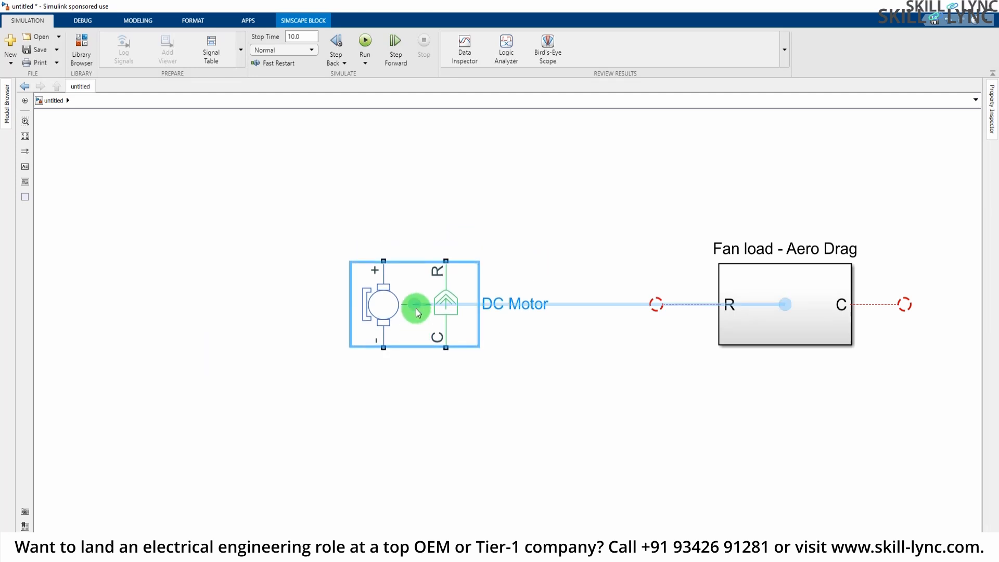
pyautogui.click(489, 433)
pyautogui.scroll(3, 416, 313)
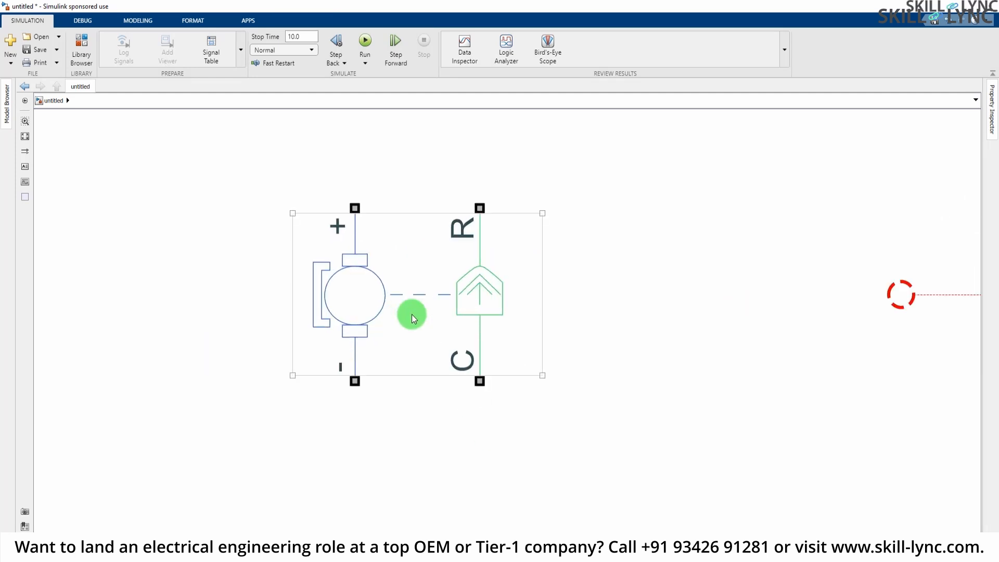
pyautogui.click(365, 304)
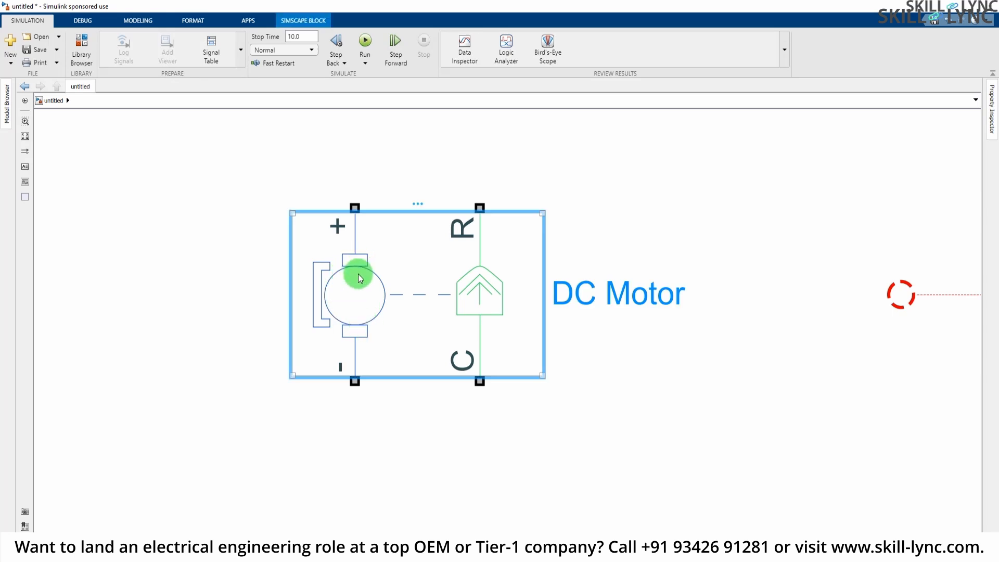
pyautogui.click(203, 314)
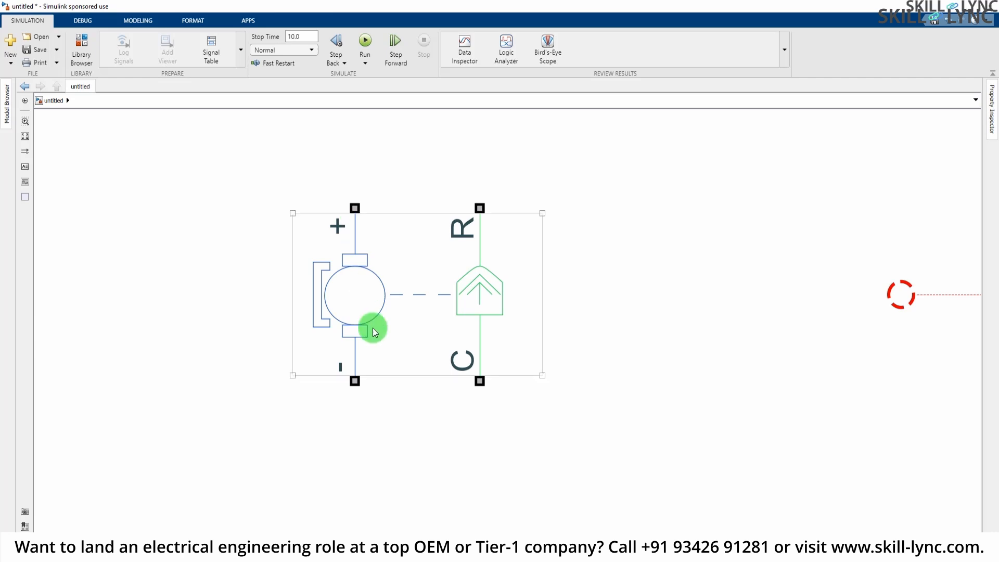
pyautogui.click(500, 297)
pyautogui.scroll(-1, 591, 324)
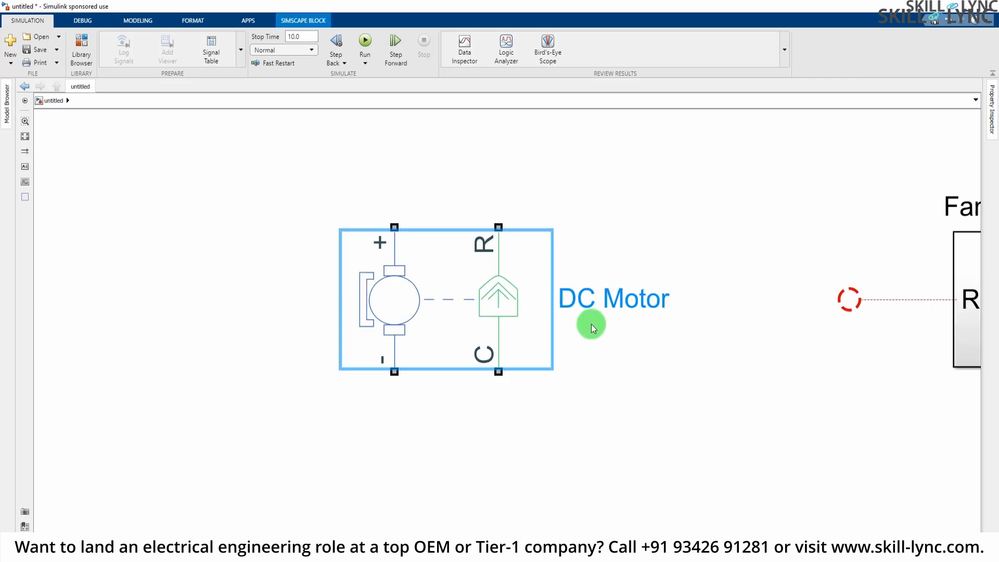
pyautogui.click(669, 411)
pyautogui.scroll(-1, 737, 413)
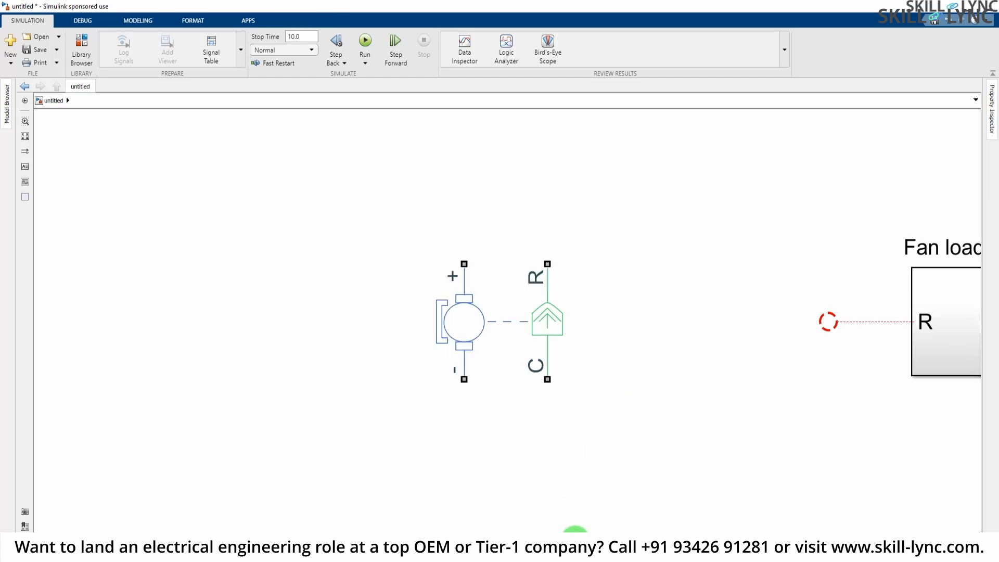
# - Connect the DC Motor's R and C ports to the matching Fan load - Aero Drag ports, moving the fan block closer and slightly higher
pyautogui.moveTo(575, 536); pyautogui.dragTo(732, 543)
pyautogui.moveTo(399, 268)
pyautogui.mouseDown()
pyautogui.moveTo(495, 276)
pyautogui.moveTo(672, 321)
pyautogui.mouseUp()
pyautogui.click(836, 354)
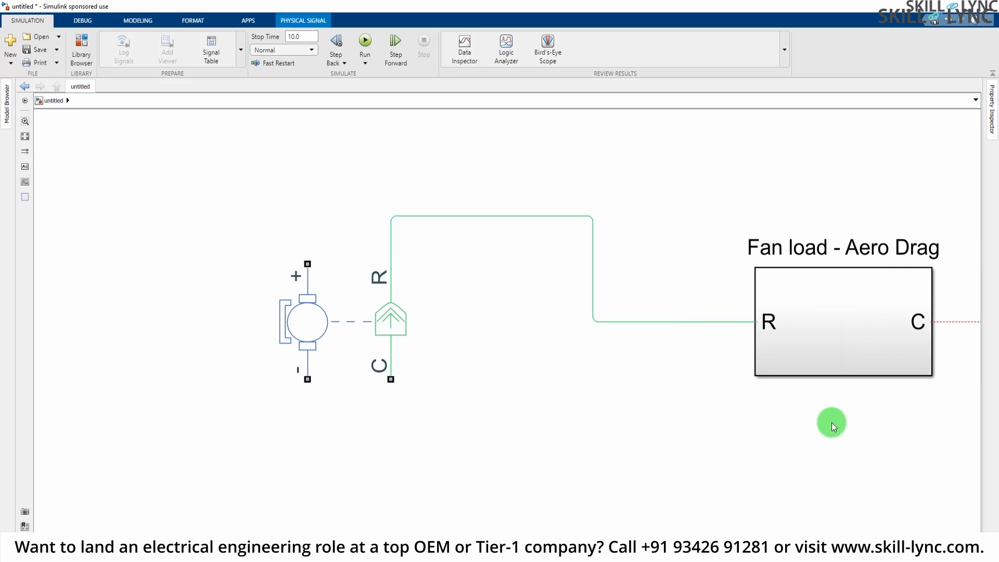
pyautogui.scroll(-1, 832, 423)
pyautogui.moveTo(836, 357); pyautogui.dragTo(651, 287)
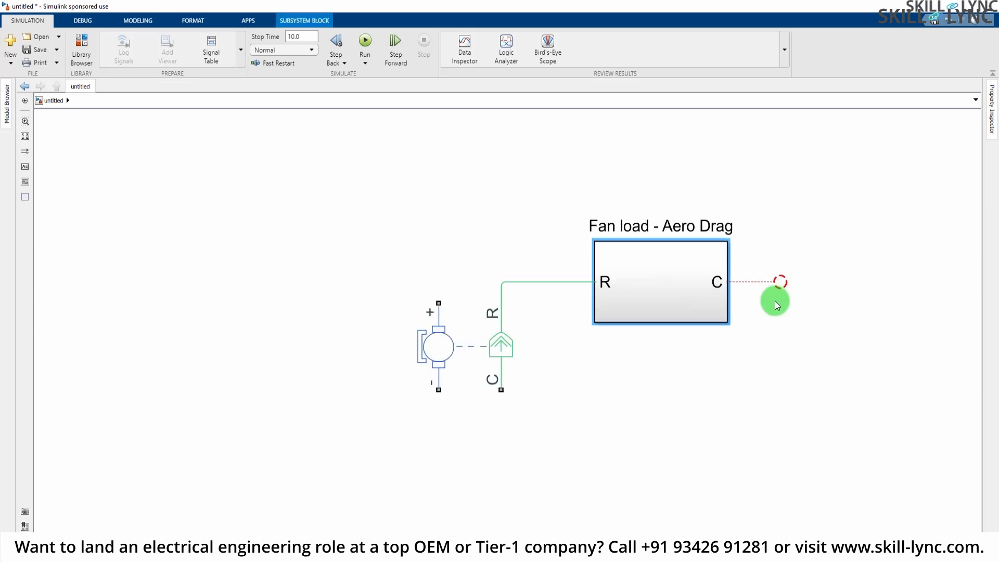
pyautogui.moveTo(781, 282)
pyautogui.mouseDown()
pyautogui.moveTo(470, 416)
pyautogui.moveTo(510, 391)
pyautogui.mouseUp()
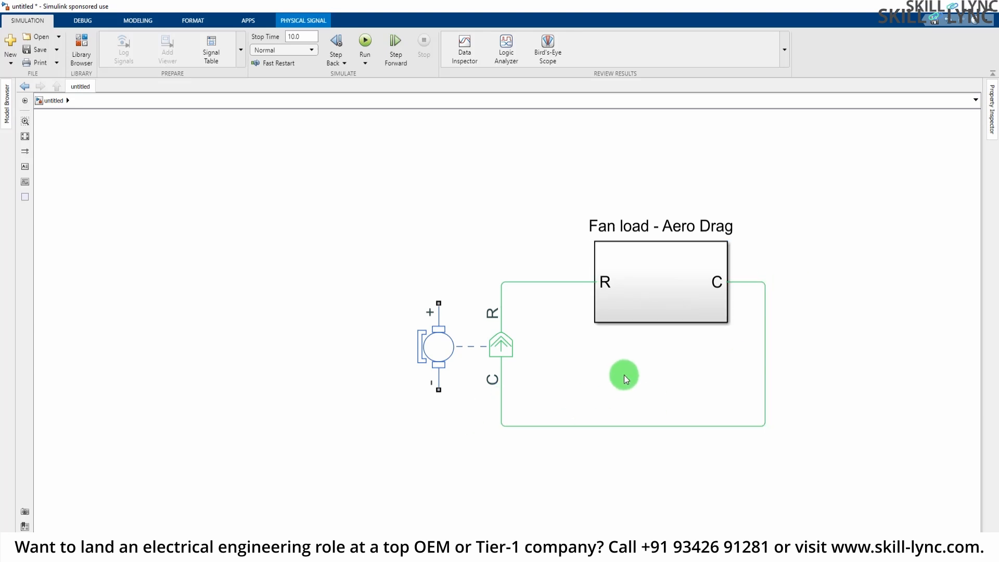
pyautogui.click(624, 375)
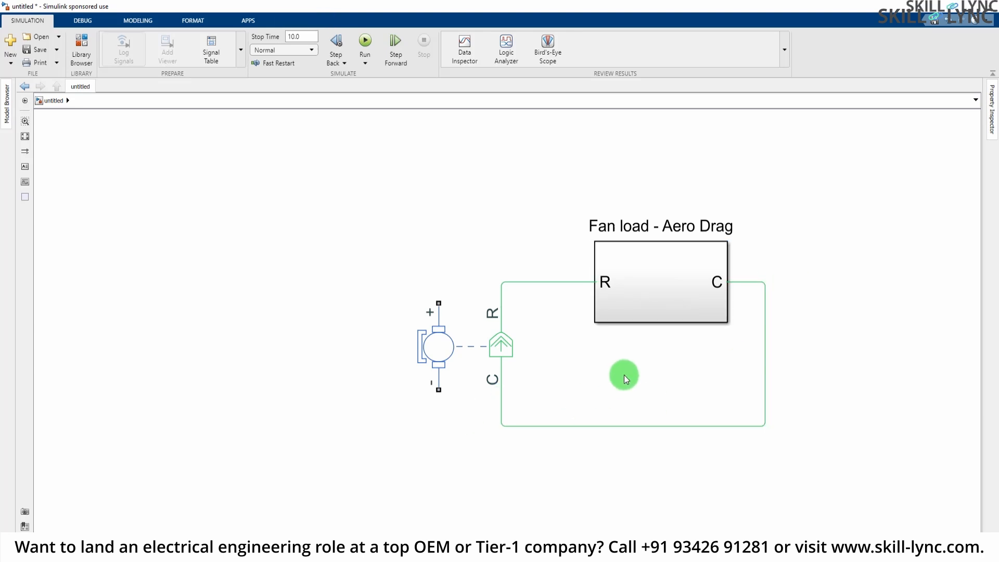
# - Add a DC Voltage Source block to the left of the motor and wire its negative terminal to the motor's negative terminal
pyautogui.doubleClick(208, 339)
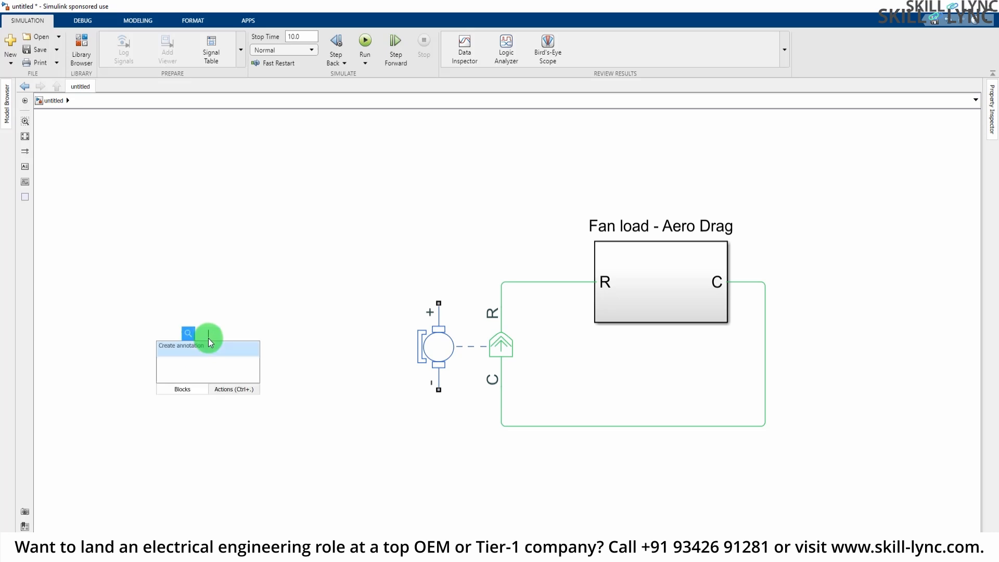
pyautogui.write('dc su')
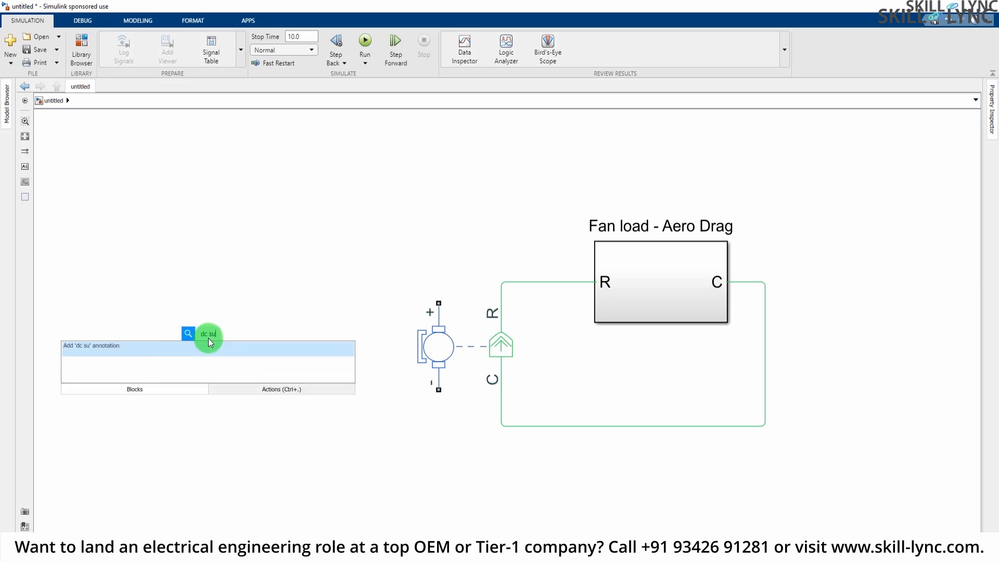
pyautogui.write('pply')
pyautogui.press('BackSpace')
pyautogui.press('BackSpace')
pyautogui.press('BackSpace')
pyautogui.press('BackSpace')
pyautogui.press('BackSpace')
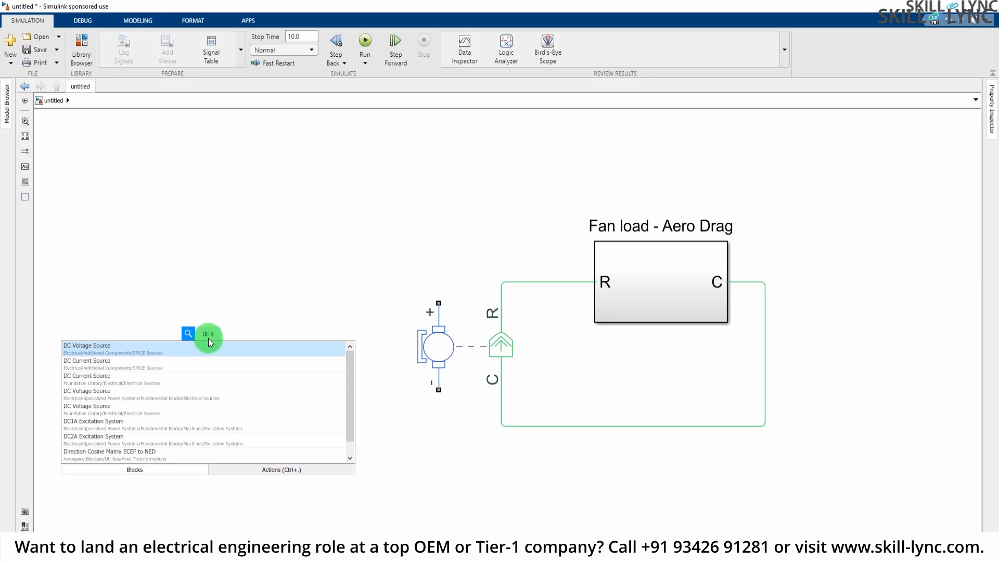
pyautogui.click(174, 345)
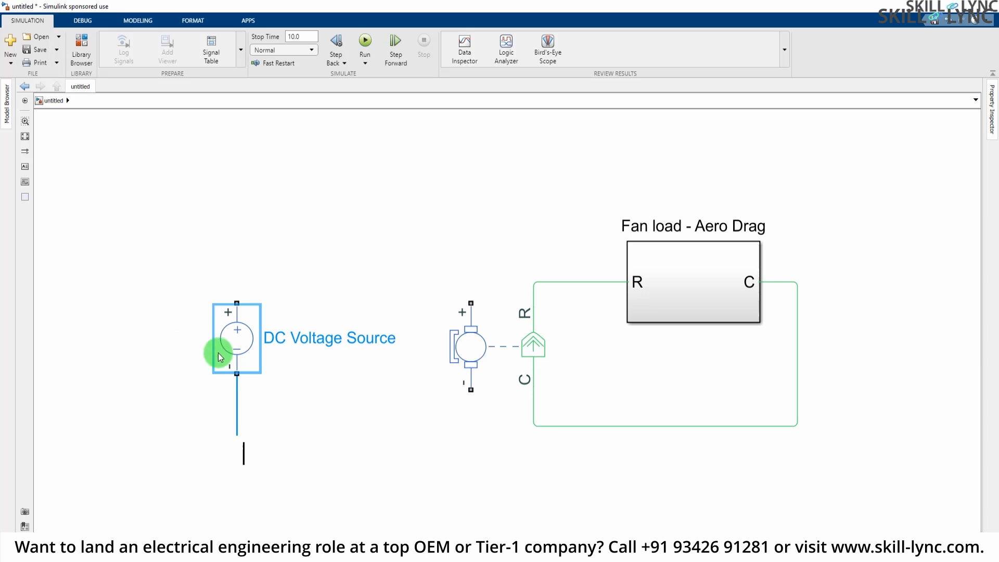
pyautogui.moveTo(237, 315); pyautogui.dragTo(237, 340)
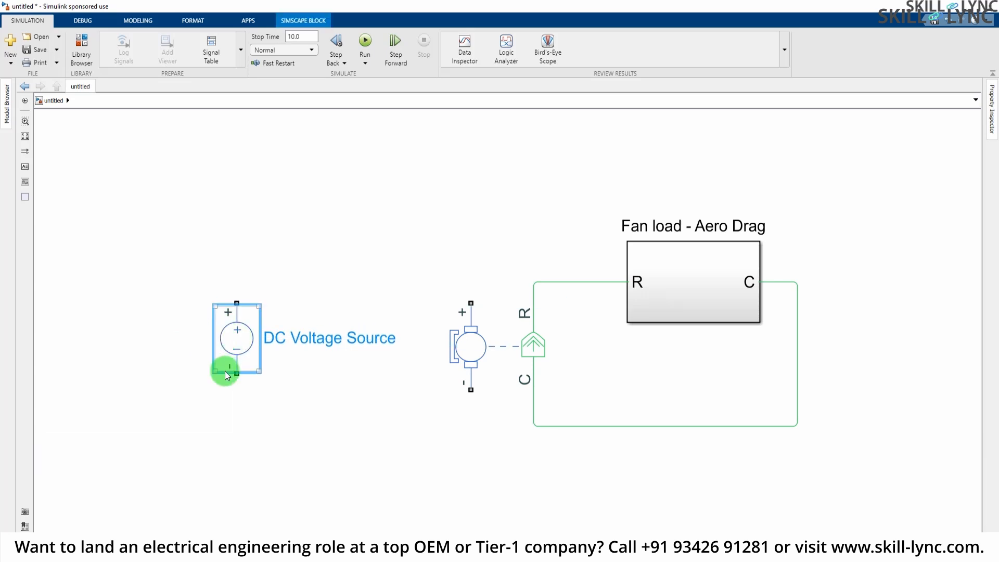
pyautogui.click(237, 301)
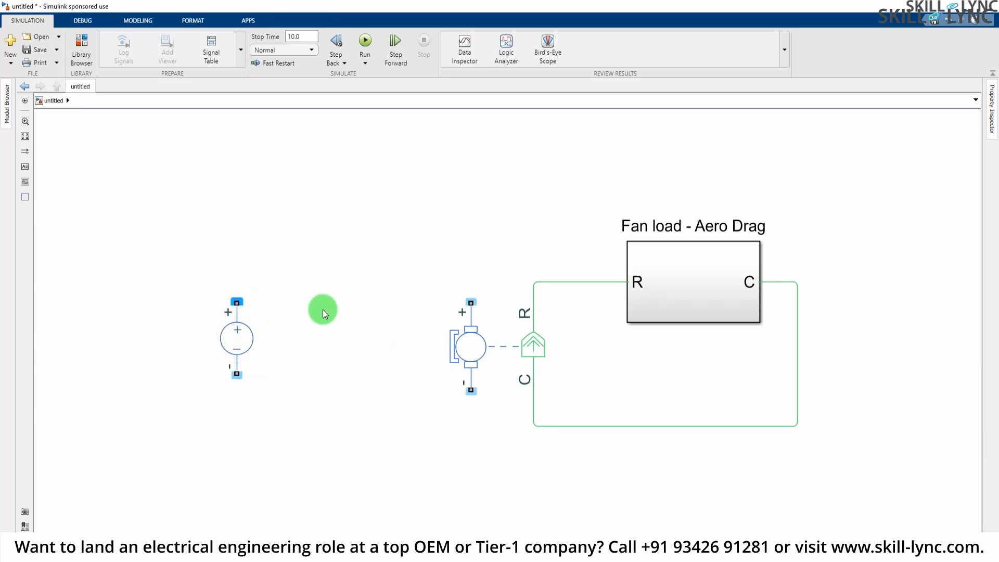
pyautogui.moveTo(420, 390); pyautogui.dragTo(471, 390)
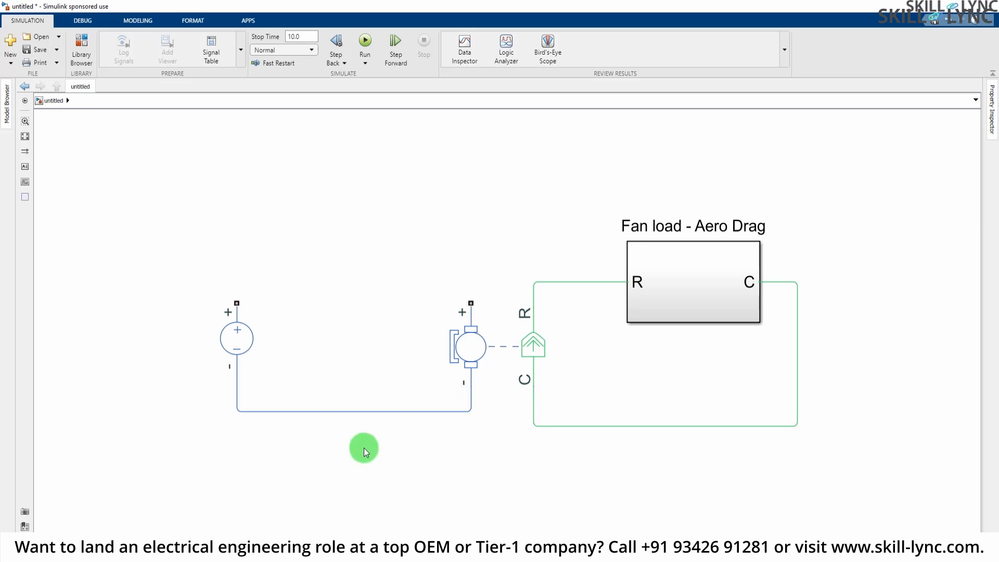
# - Add a Current Sensor block and wire it in series between the positive terminals of the voltage source and the motor
pyautogui.doubleClick(313, 242)
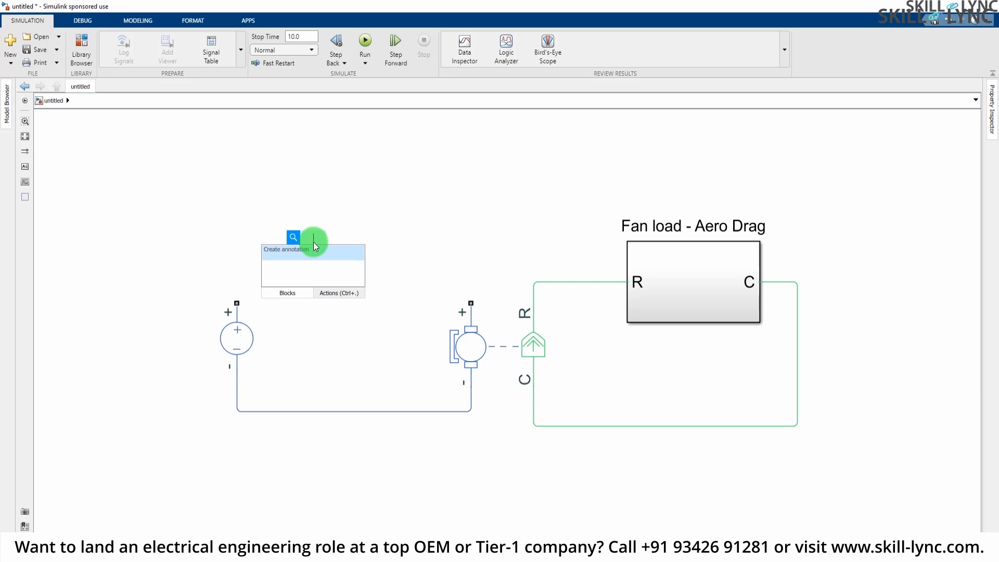
pyautogui.write('c')
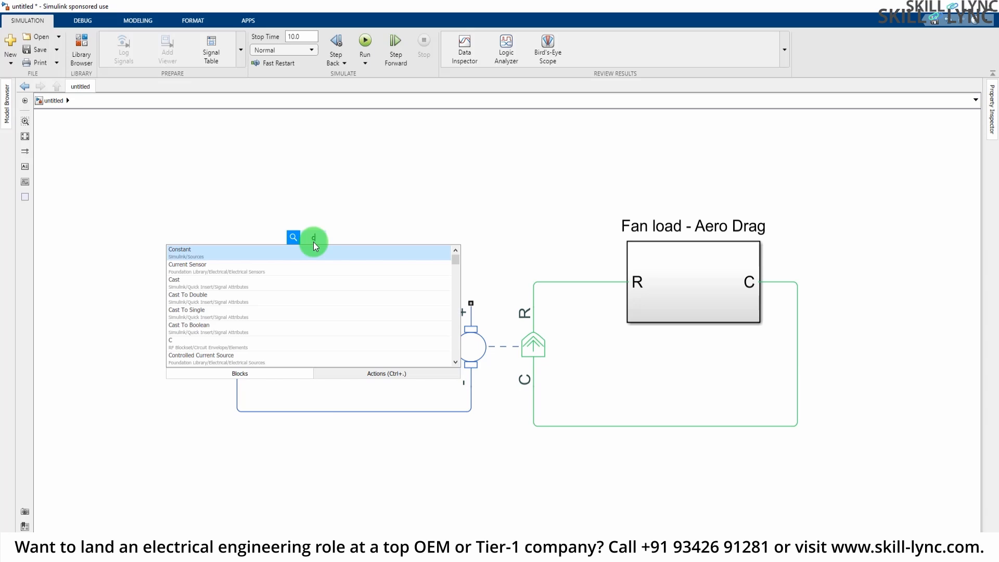
pyautogui.write('urrent')
pyautogui.press('Return')
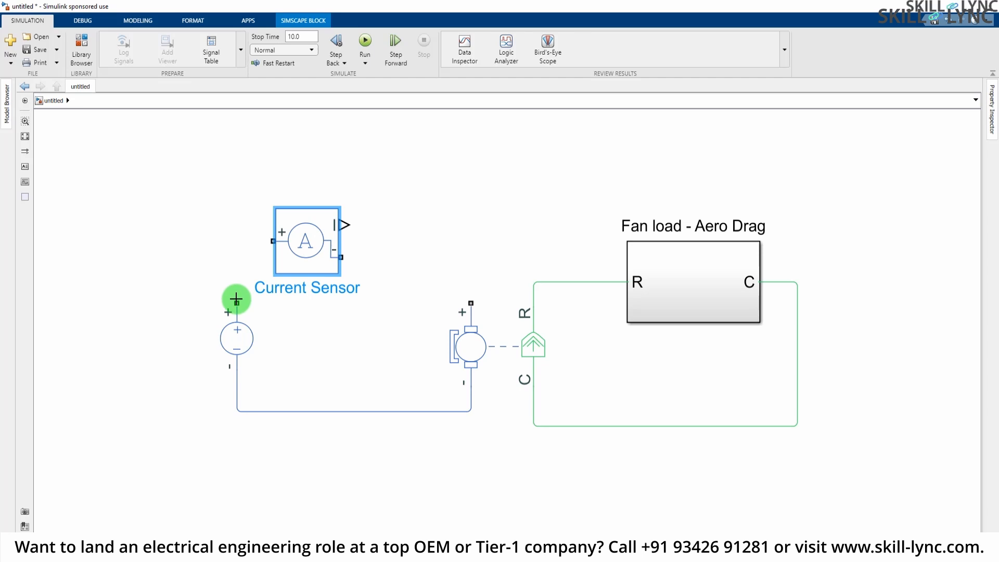
pyautogui.moveTo(236, 299); pyautogui.dragTo(266, 243)
pyautogui.moveTo(341, 256); pyautogui.dragTo(468, 301)
pyautogui.click(368, 360)
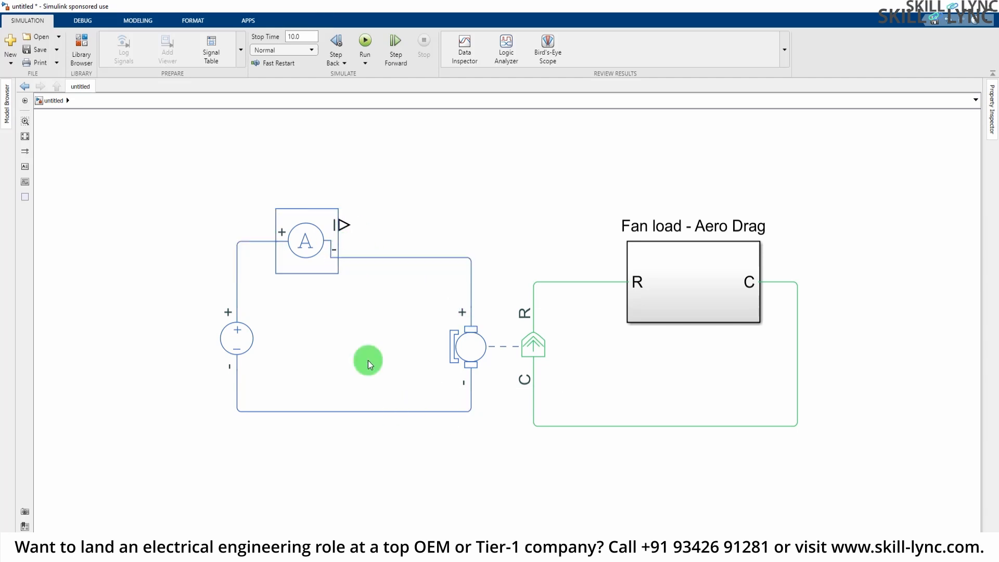
pyautogui.moveTo(324, 260)
pyautogui.mouseDown()
pyautogui.moveTo(329, 283)
pyautogui.moveTo(332, 268)
pyautogui.mouseUp()
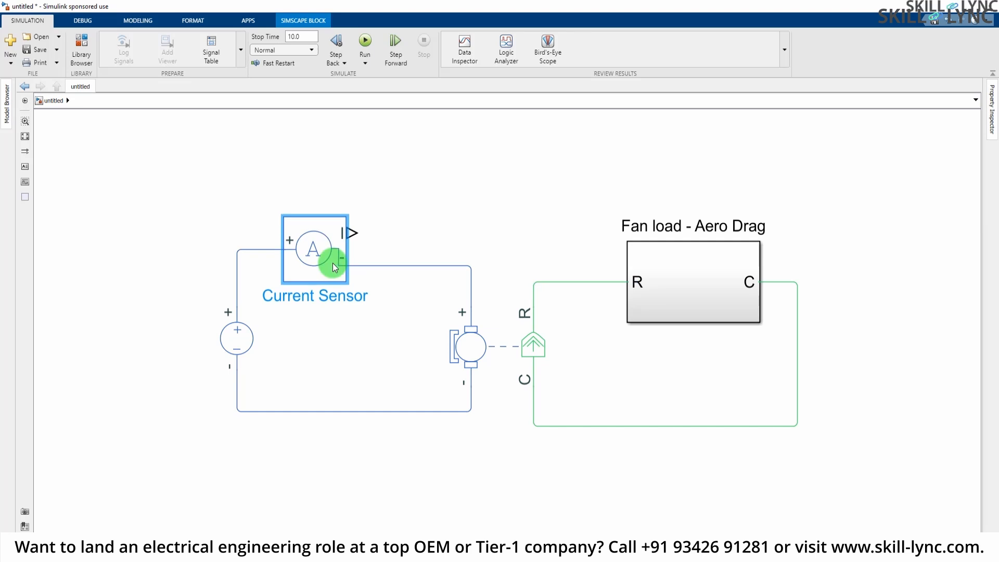
# - Add a Current Measurement block and place it above and to the left of the Current Sensor
pyautogui.doubleClick(139, 212)
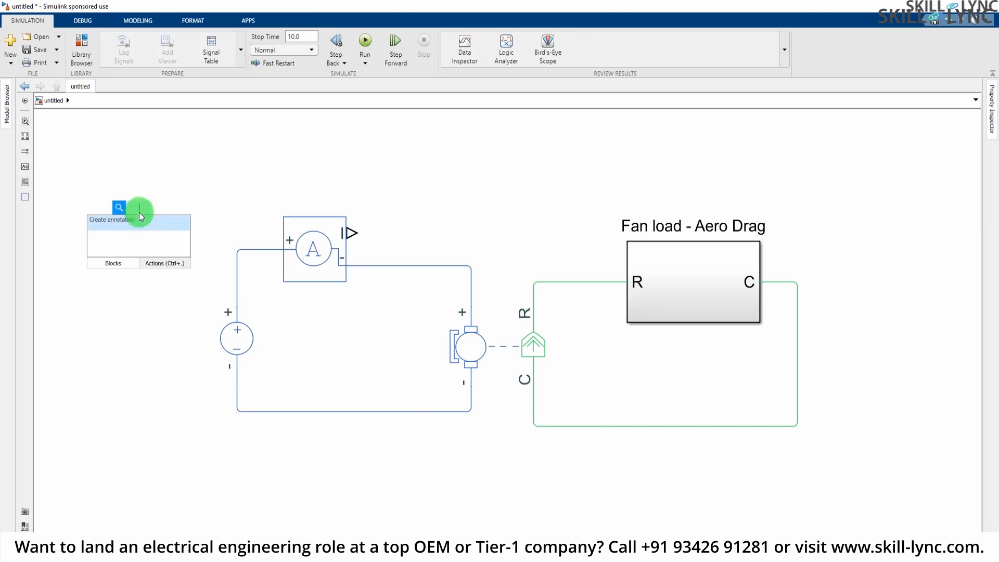
pyautogui.write('am')
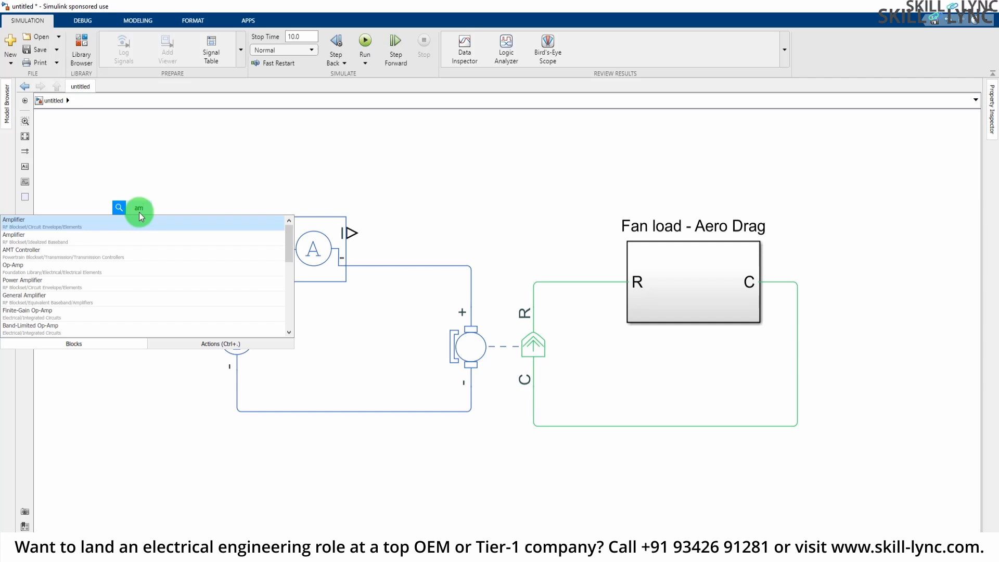
pyautogui.press('BackSpace')
pyautogui.press('BackSpace')
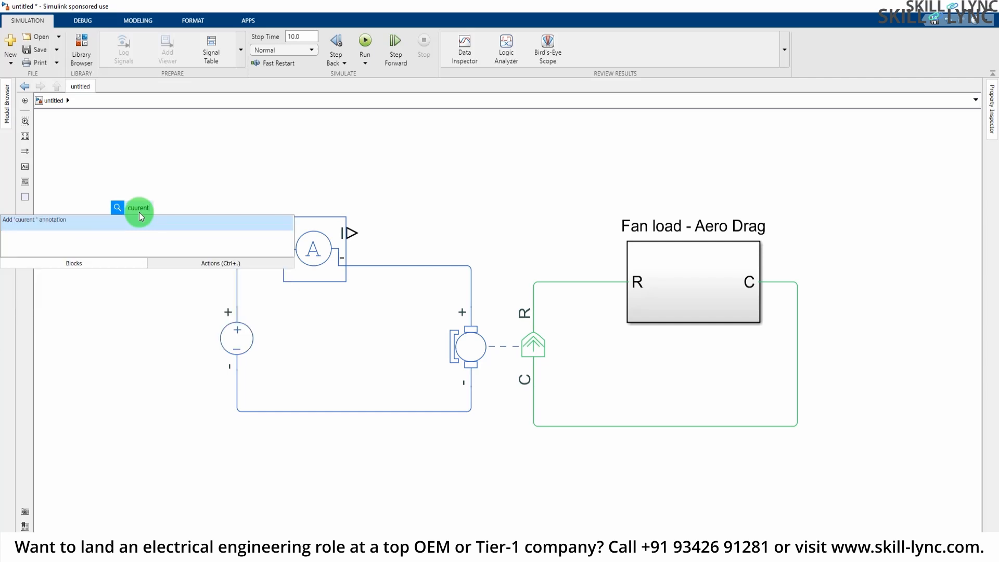
pyautogui.write('cu')
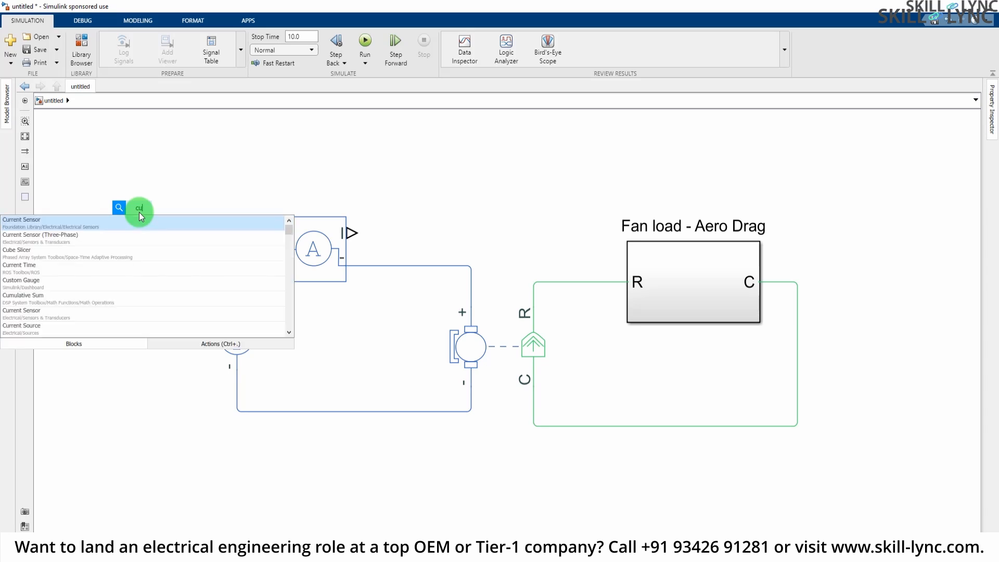
pyautogui.write('rrent')
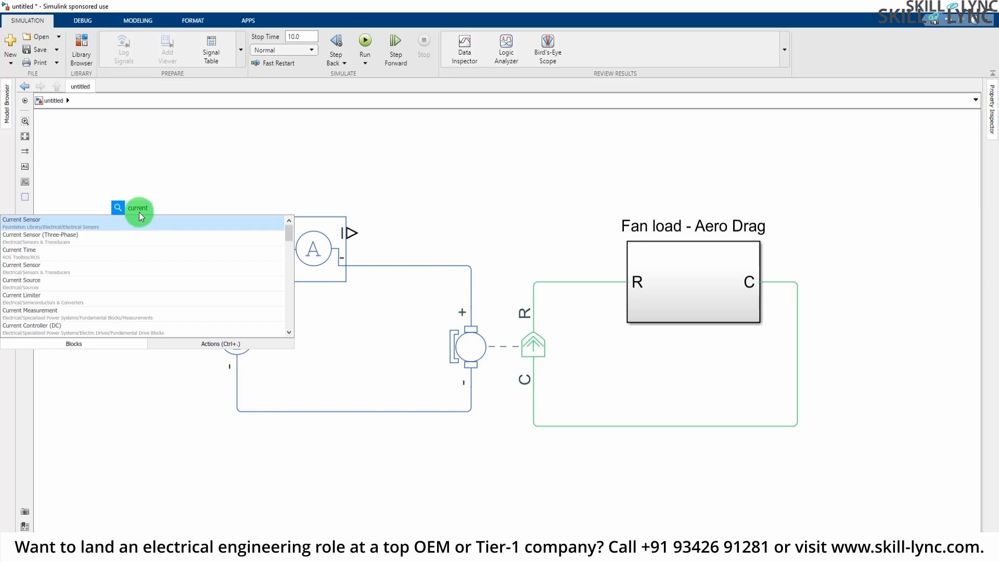
pyautogui.press('BackSpace')
pyautogui.press('BackSpace')
pyautogui.press('BackSpace')
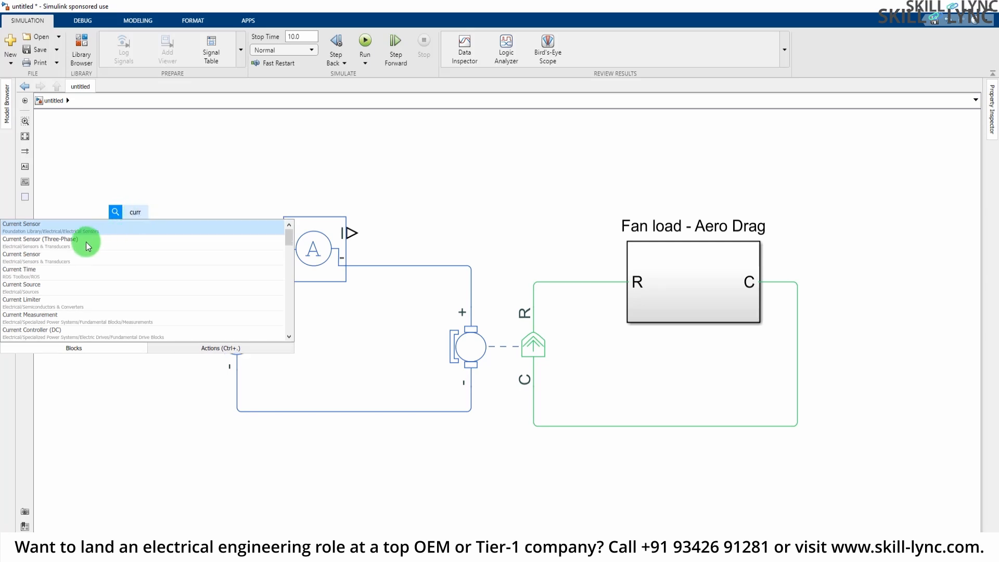
pyautogui.click(51, 318)
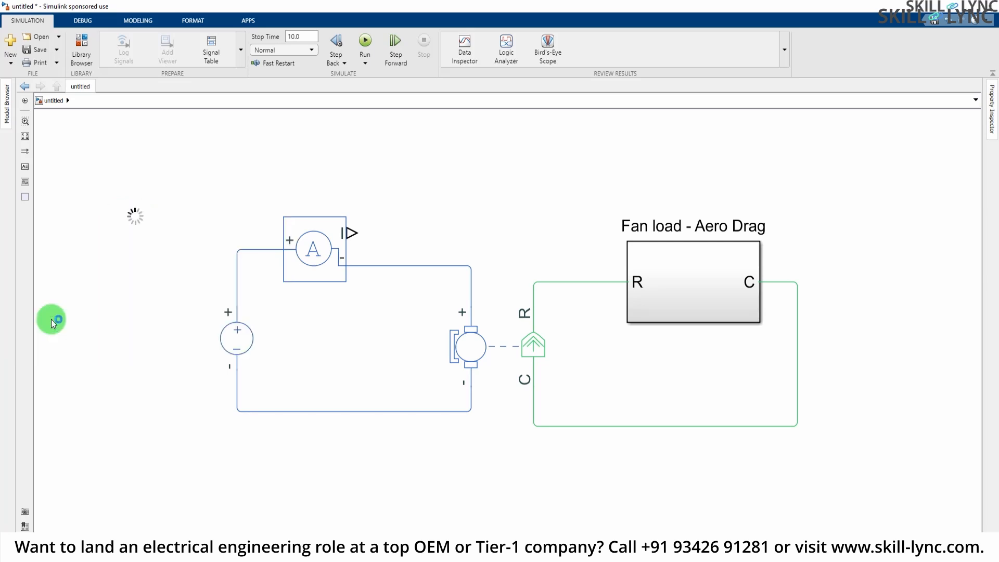
pyautogui.moveTo(126, 219); pyautogui.dragTo(189, 177)
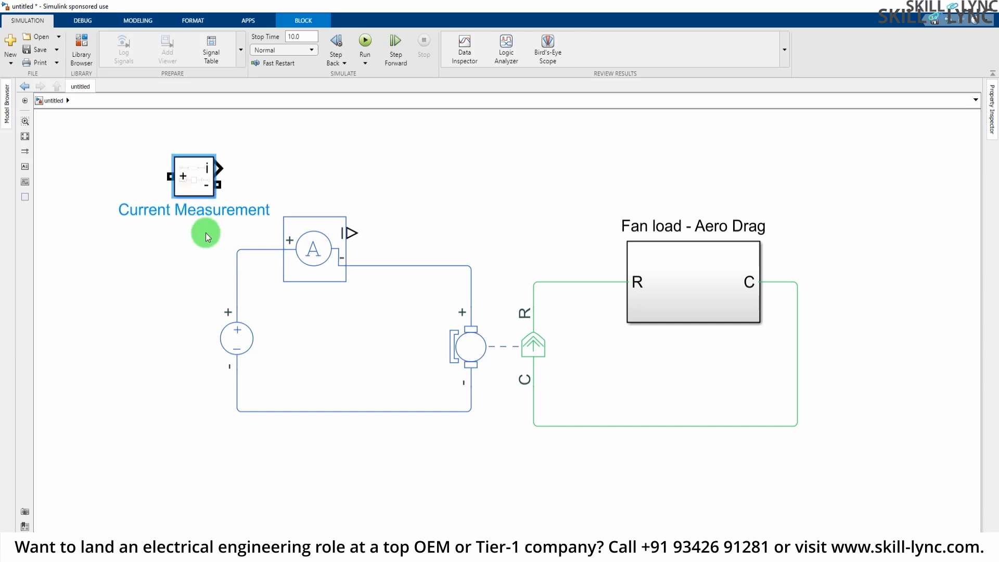
# - Delete the Current Sensor's wires to the voltage source and motor, and move the sensor out of the circuit to above the motor
pyautogui.click(140, 291)
pyautogui.click(319, 245)
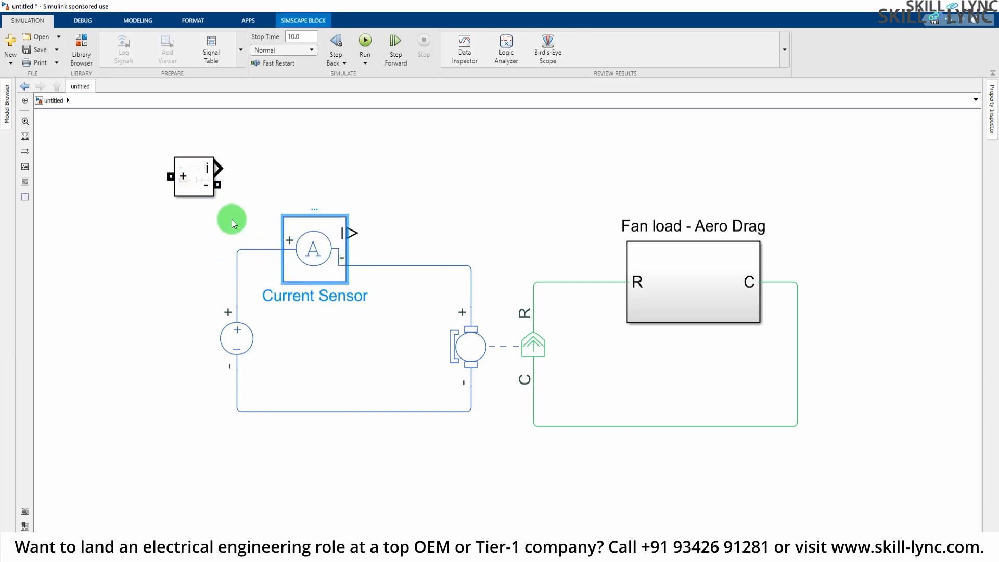
pyautogui.click(243, 249)
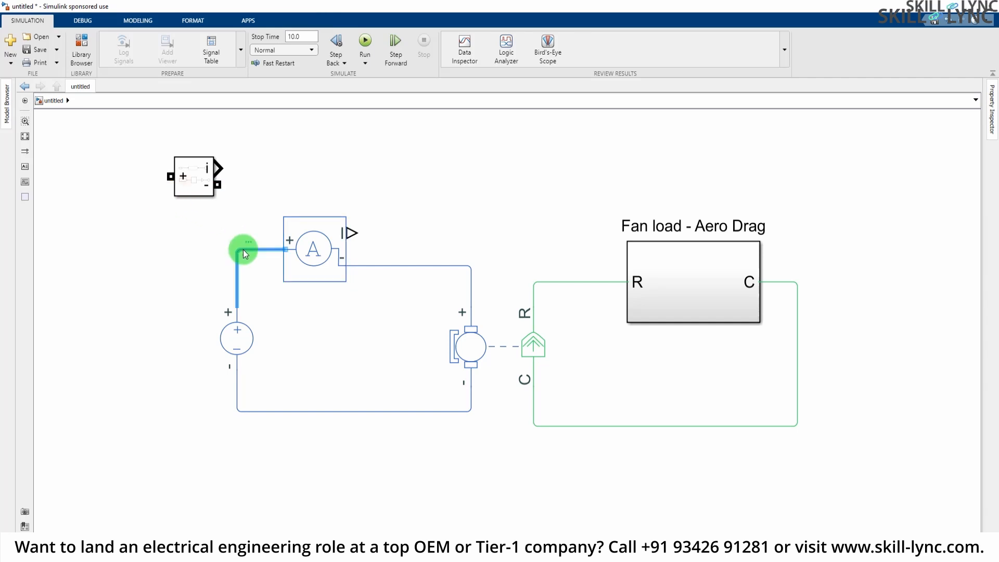
pyautogui.click(314, 235)
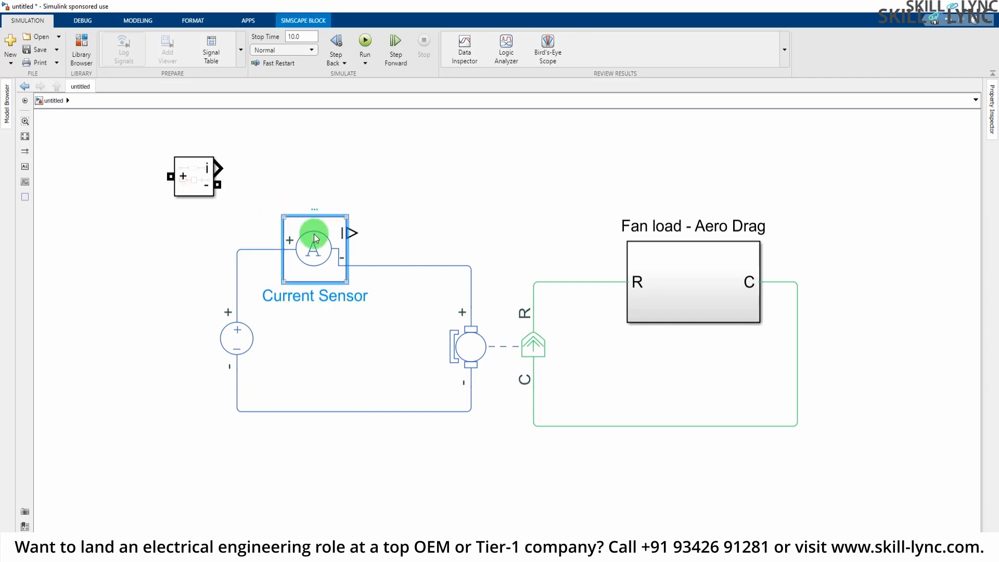
pyautogui.moveTo(314, 235); pyautogui.dragTo(326, 207)
pyautogui.click(385, 241)
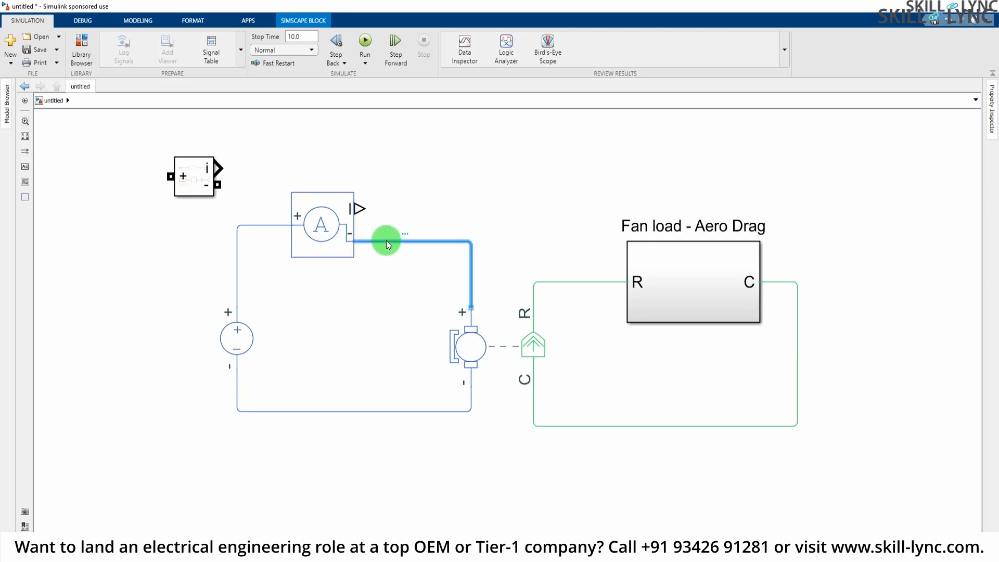
pyautogui.press('Delete')
pyautogui.click(265, 225)
pyautogui.press('Delete')
pyautogui.moveTo(338, 231); pyautogui.dragTo(471, 190)
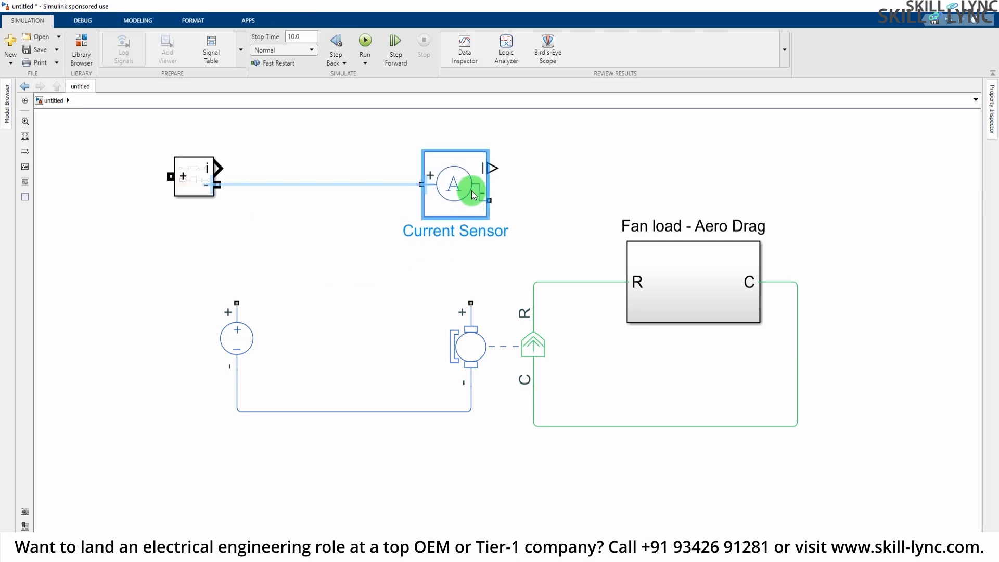
# - Move the Current Measurement block toward the Current Sensor and try to wire its positive port to the voltage source's positive terminal
pyautogui.moveTo(200, 184); pyautogui.dragTo(300, 185)
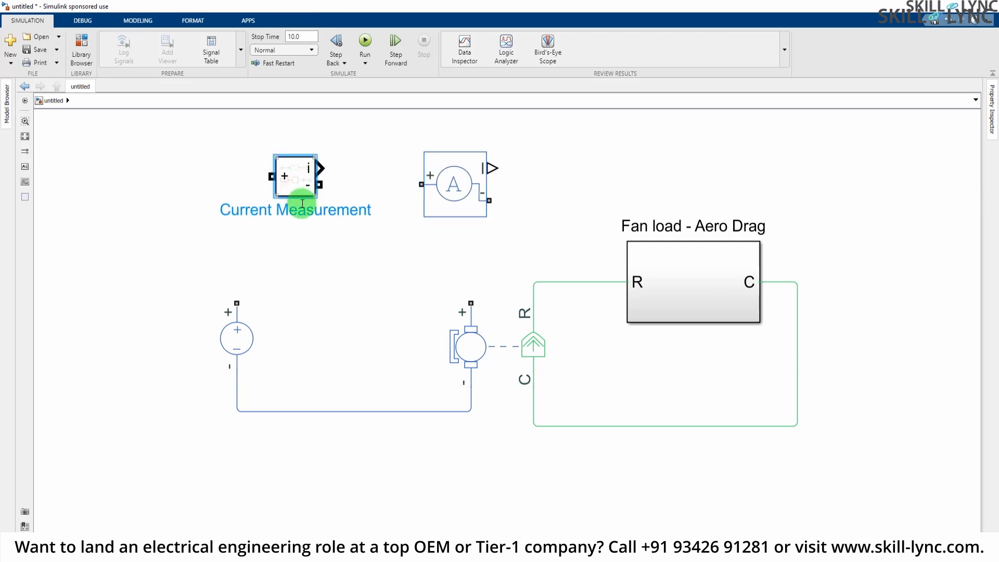
pyautogui.click(455, 191)
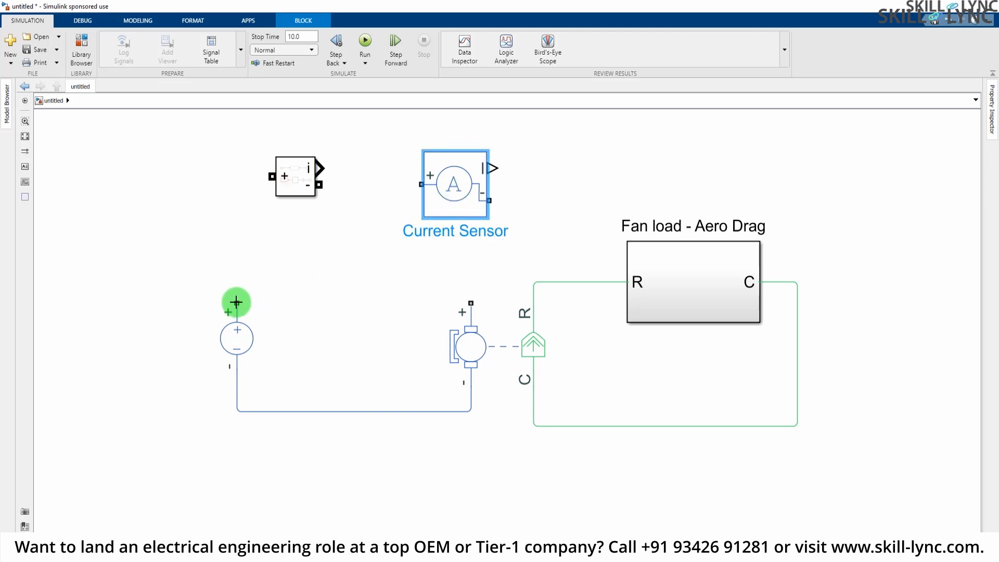
pyautogui.click(270, 177)
pyautogui.moveTo(270, 176); pyautogui.dragTo(235, 300)
pyautogui.click(317, 285)
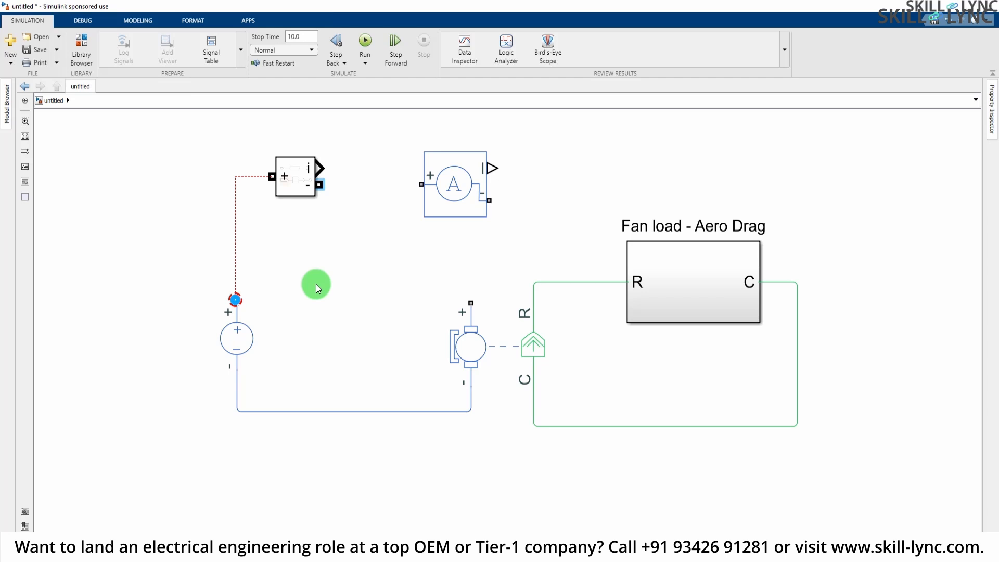
# - Move the Current Measurement block away from the circuit and review its block parameters
pyautogui.click(302, 175)
pyautogui.moveTo(302, 175); pyautogui.dragTo(189, 168)
pyautogui.doubleClick(178, 176)
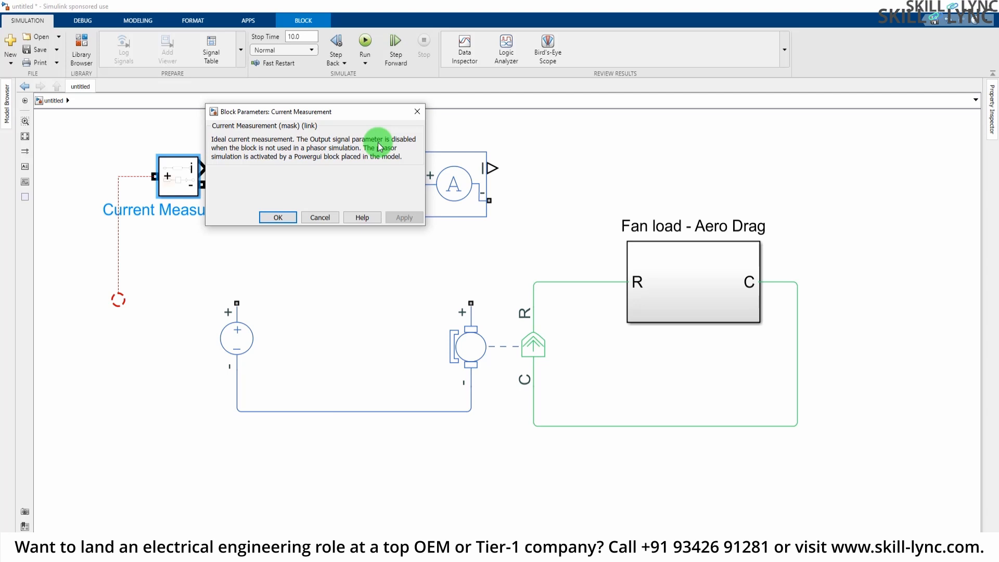
pyautogui.click(320, 218)
# - Move the Current Sensor between the source and motor and wire it in series between their positive terminals
pyautogui.click(443, 174)
pyautogui.moveTo(452, 179); pyautogui.dragTo(365, 179)
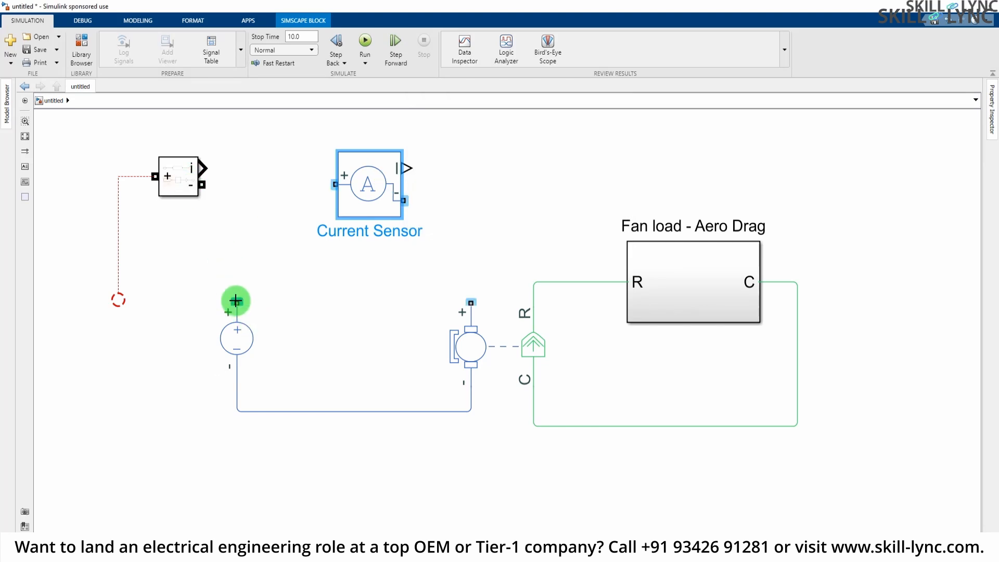
pyautogui.moveTo(236, 302); pyautogui.dragTo(335, 186)
pyautogui.click(450, 297)
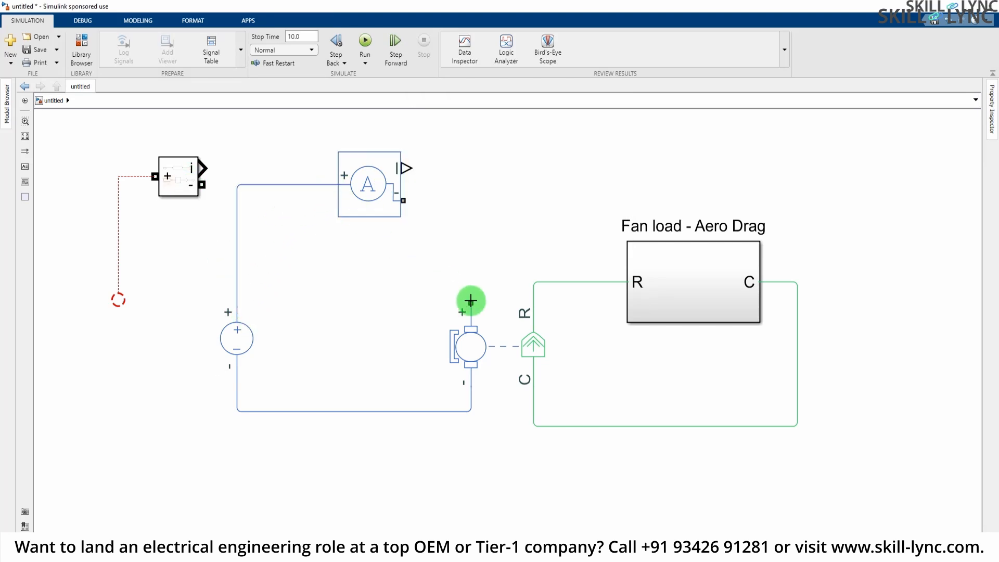
pyautogui.moveTo(471, 301)
pyautogui.mouseDown()
pyautogui.moveTo(393, 188)
pyautogui.moveTo(403, 200)
pyautogui.mouseUp()
# - Delete the Current Measurement block with its unconnected line, and move the Current Sensor down closer to the circuit
pyautogui.click(171, 171)
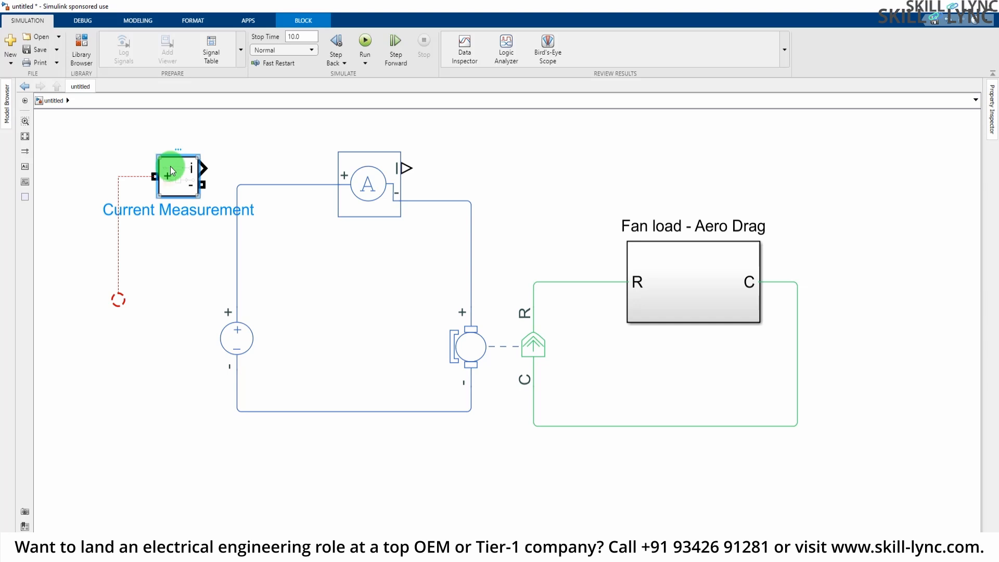
pyautogui.press('Delete')
pyautogui.click(142, 177)
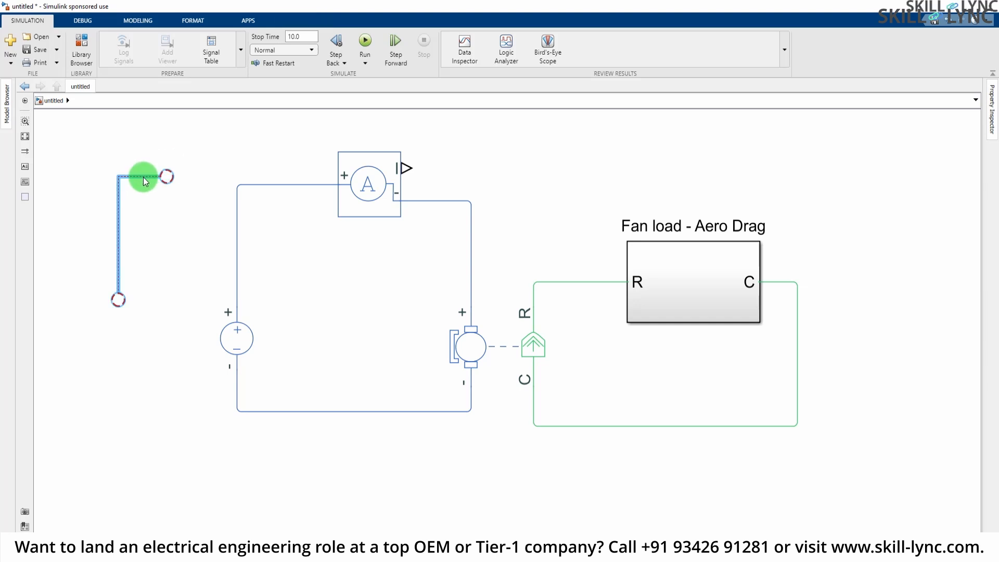
pyautogui.press('Delete')
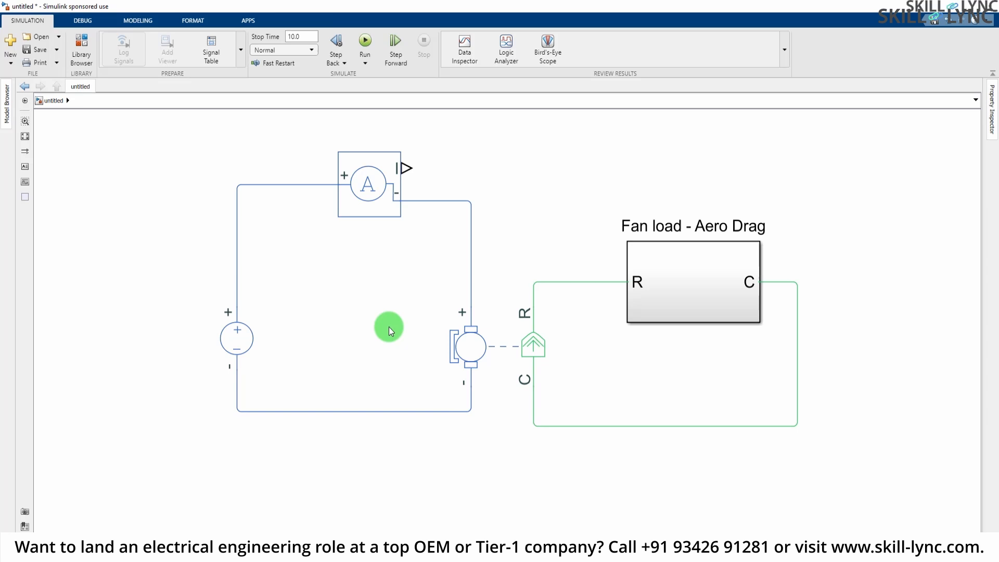
pyautogui.moveTo(385, 181); pyautogui.dragTo(373, 277)
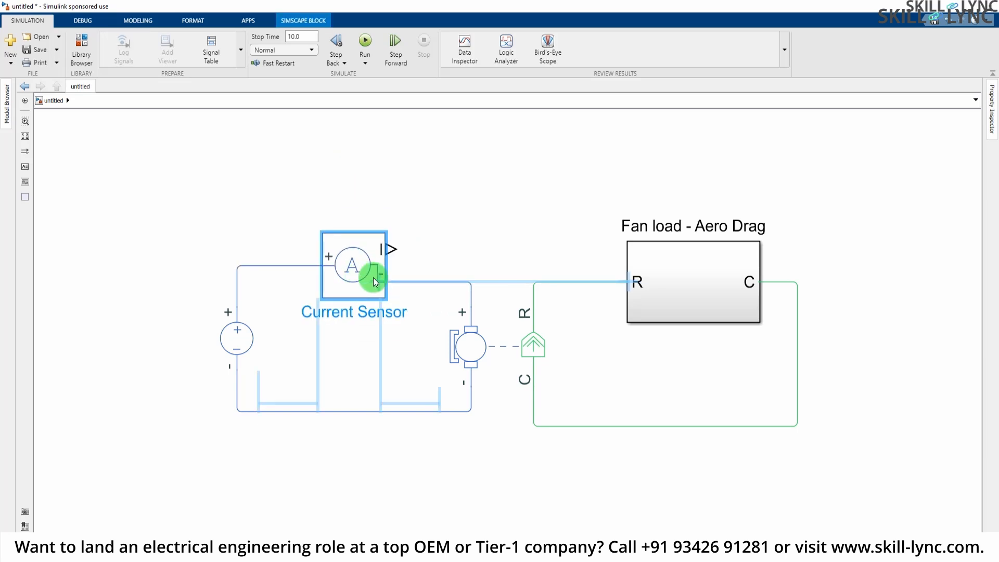
pyautogui.click(667, 260)
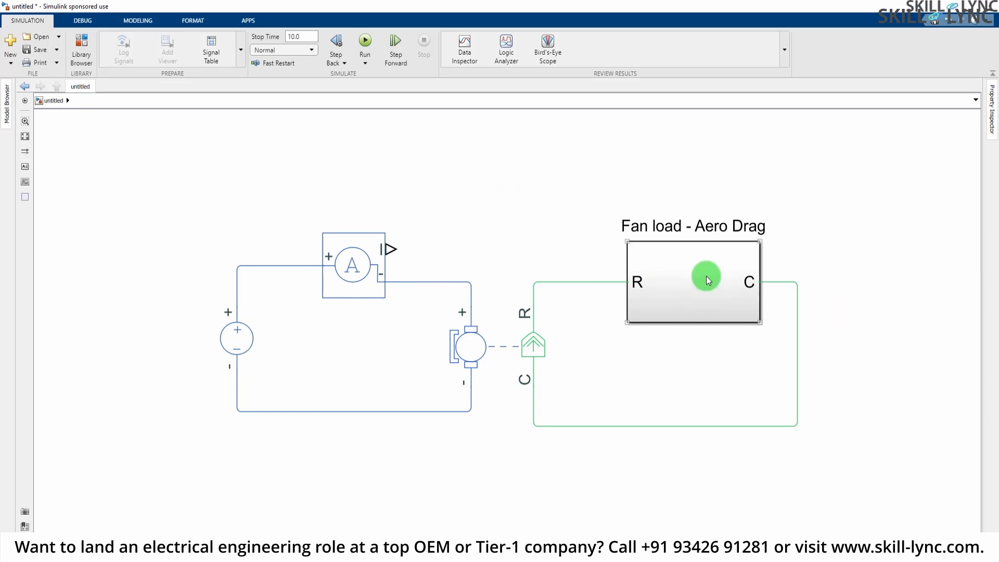
# - Add a Scope block from Simulink/Sinks and place it above the fan load subsystem
pyautogui.doubleClick(639, 130)
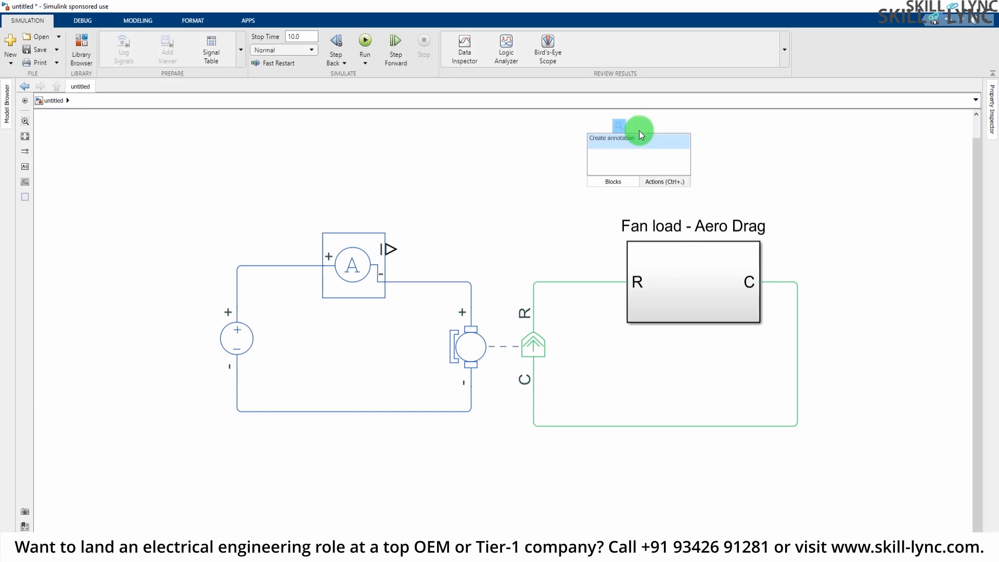
pyautogui.write('sc')
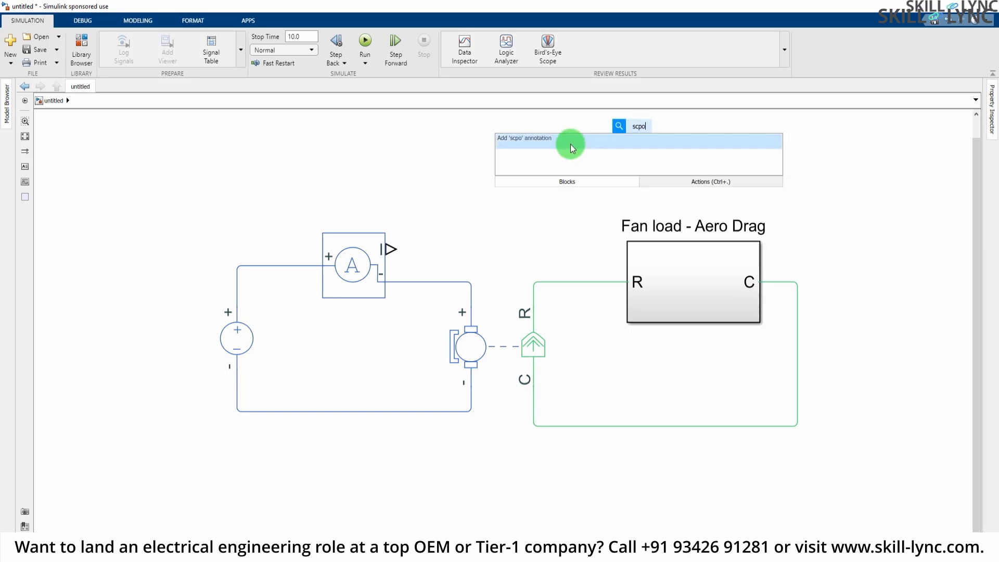
pyautogui.write('o')
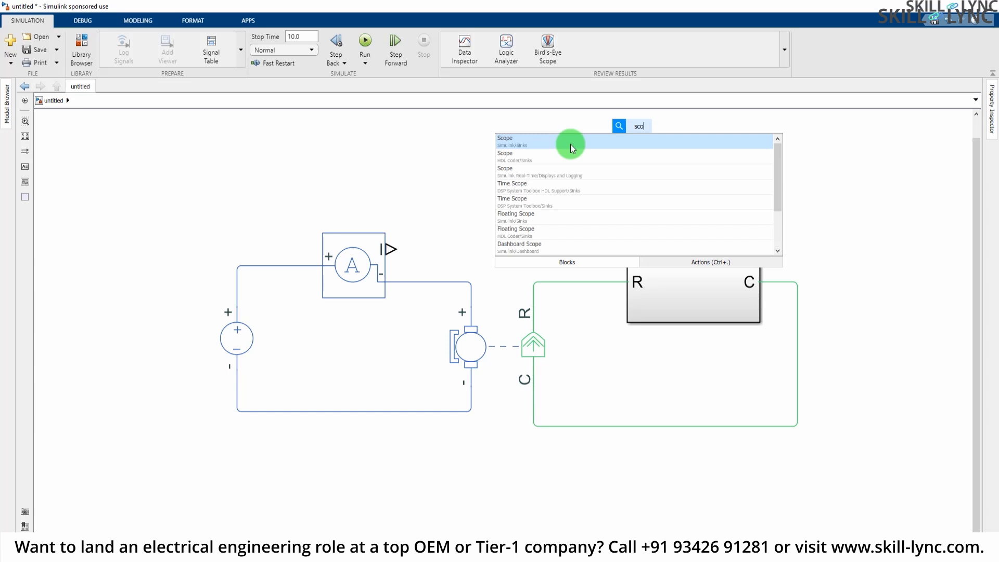
pyautogui.write('p')
pyautogui.click(570, 145)
pyautogui.moveTo(630, 123); pyautogui.dragTo(602, 138)
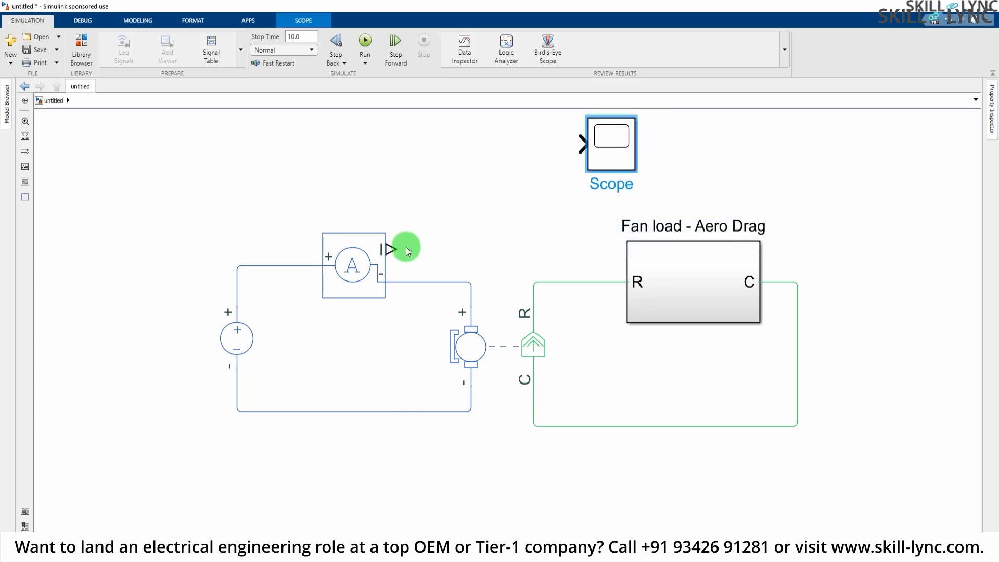
# - Try to connect the Current Sensor's I output directly to the Scope, and delete the unconnected line
pyautogui.moveTo(397, 247); pyautogui.dragTo(578, 146)
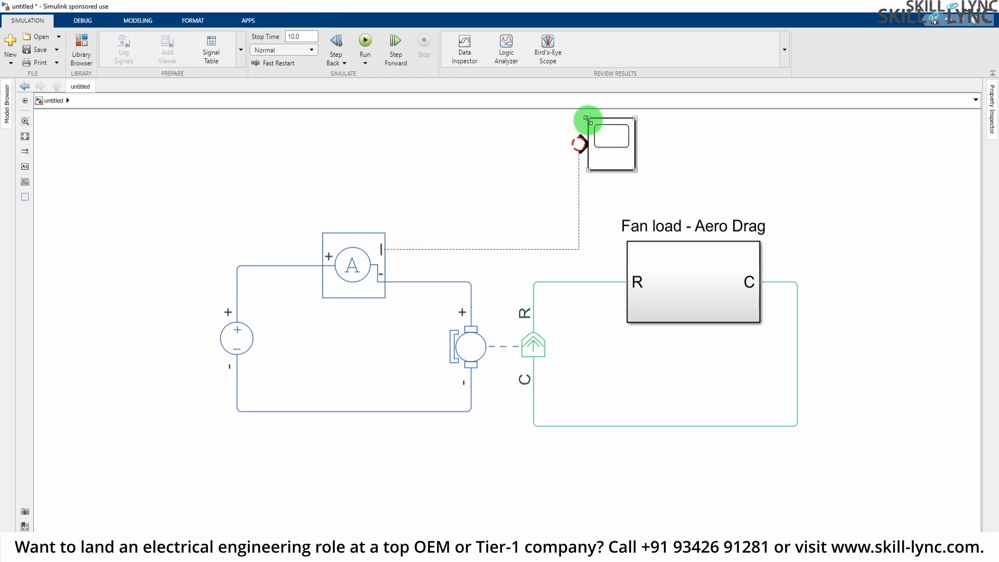
pyautogui.scroll(4, 514, 124)
pyautogui.scroll(-4, 575, 148)
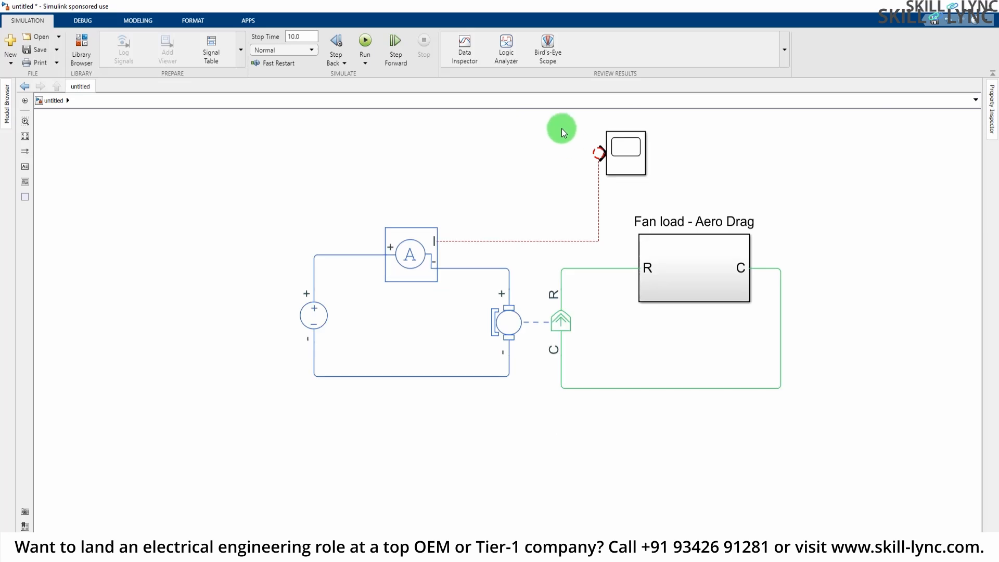
pyautogui.scroll(2, 619, 139)
pyautogui.moveTo(612, 201); pyautogui.dragTo(617, 202)
pyautogui.press('Delete')
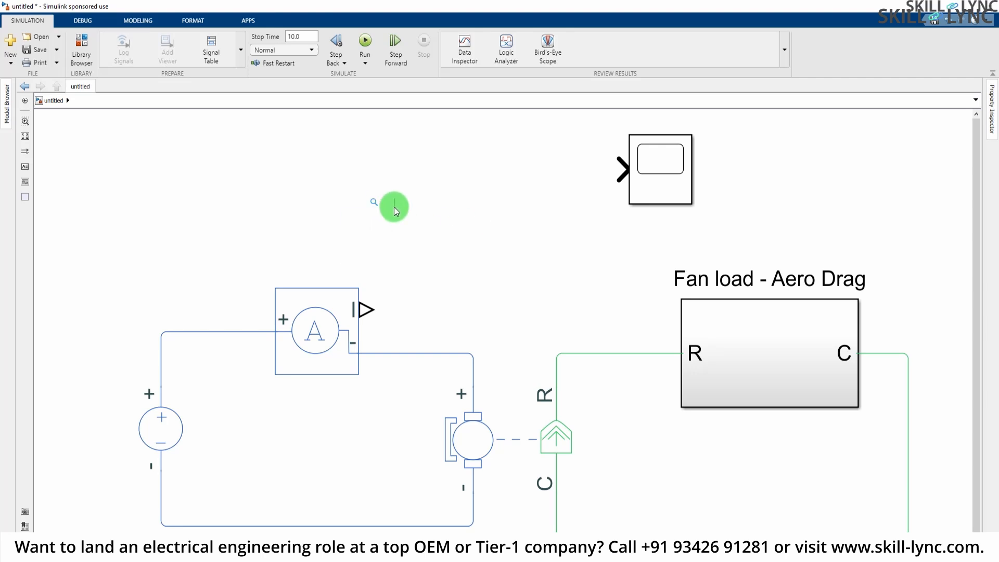
# - Add a PS-Simulink Converter, wire it between the Current Sensor's I output and the Scope, and position it between them
pyautogui.doubleClick(395, 207)
pyautogui.write('ps')
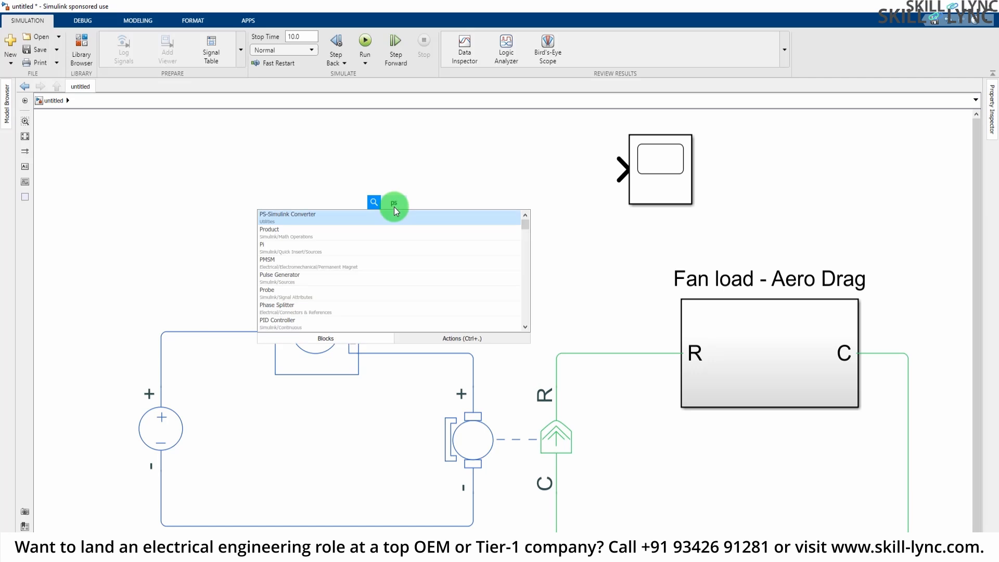
pyautogui.press('Return')
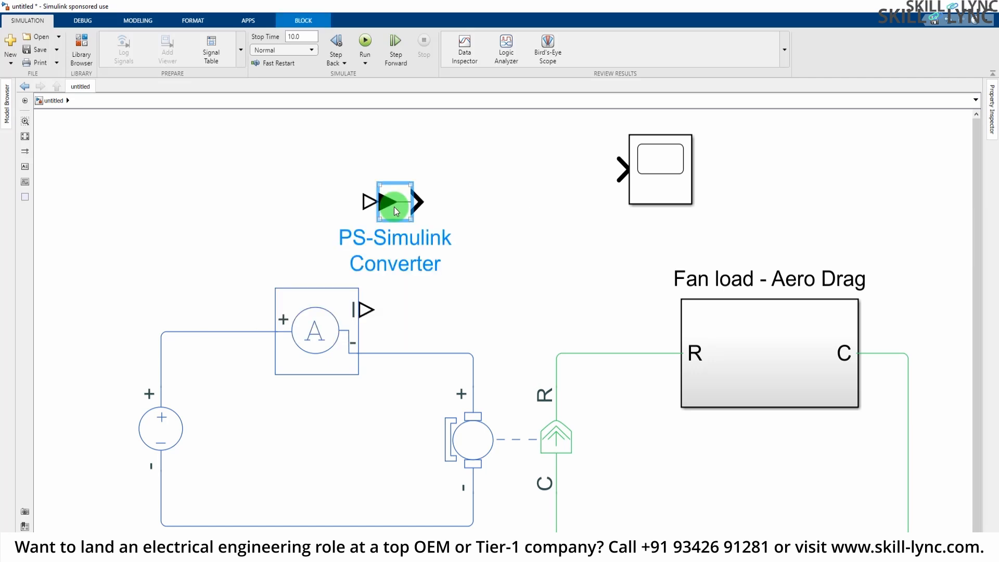
pyautogui.moveTo(365, 311); pyautogui.dragTo(622, 170)
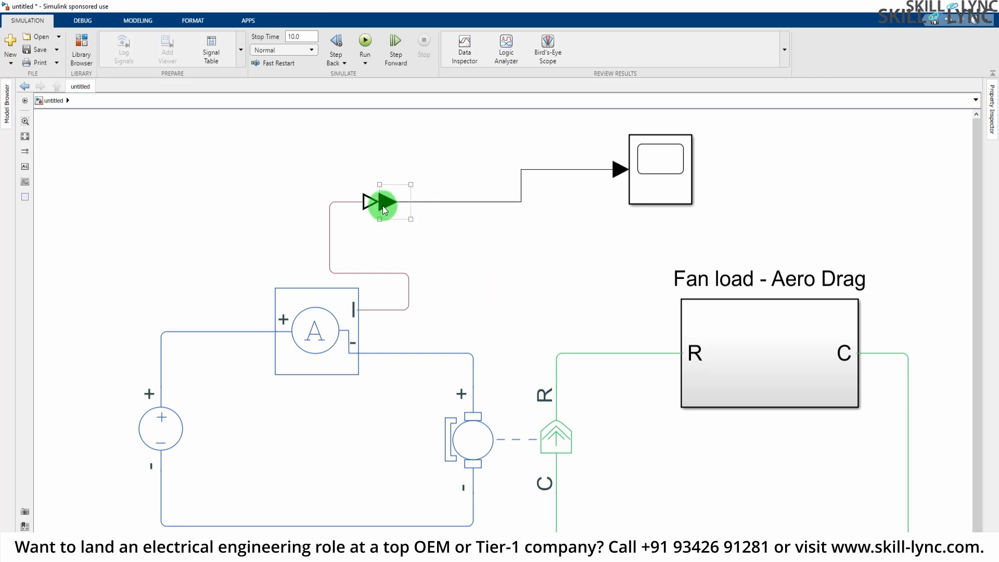
pyautogui.moveTo(383, 203); pyautogui.dragTo(495, 239)
pyautogui.click(576, 266)
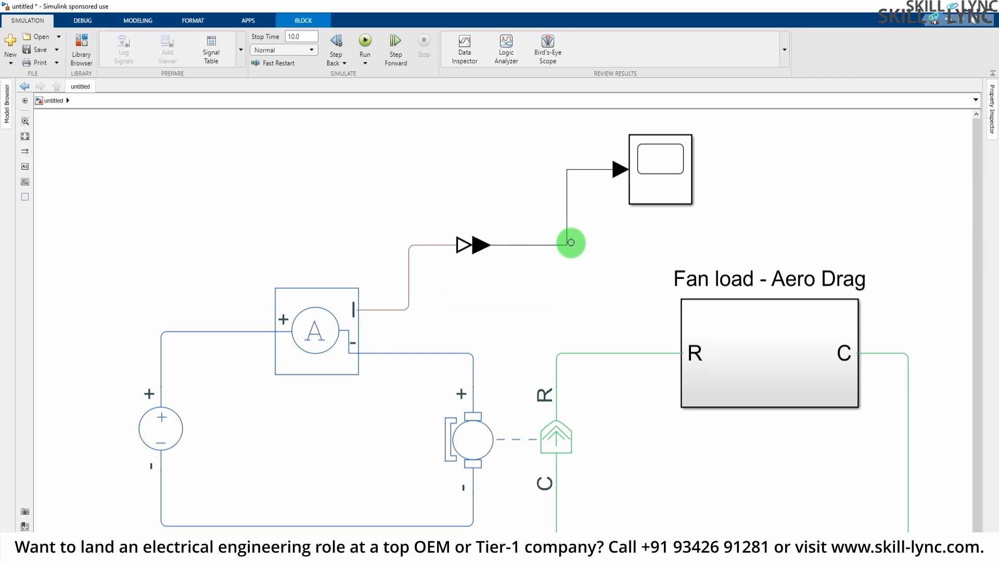
pyautogui.scroll(-1, 636, 259)
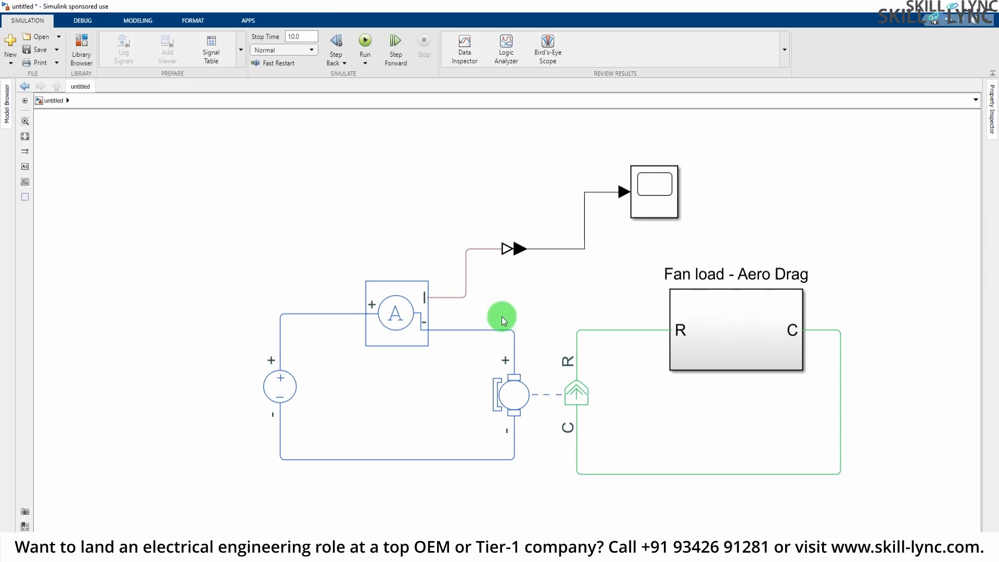
# - Move the Scope up and to the right, above the fan load subsystem
pyautogui.click(661, 203)
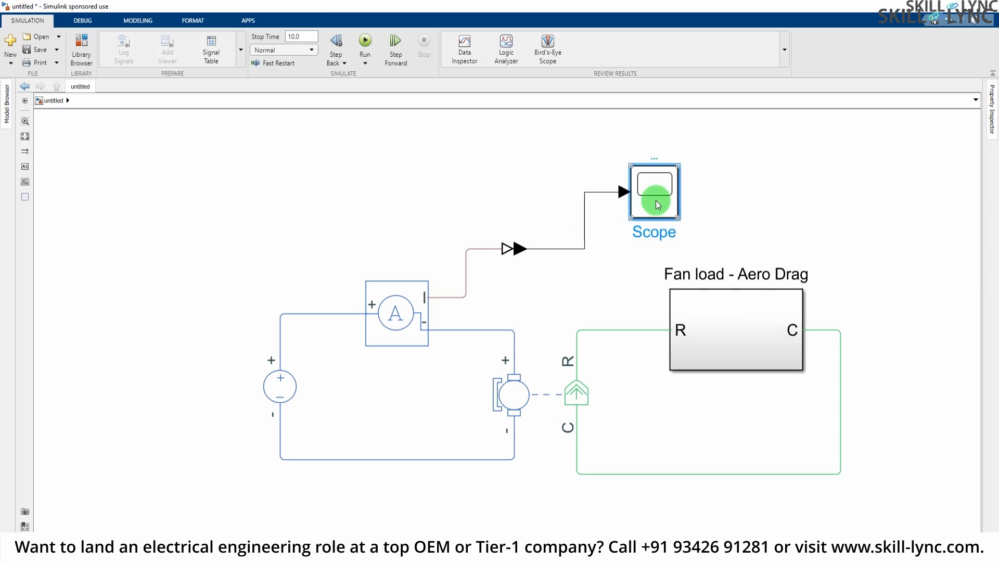
pyautogui.click(800, 188)
pyautogui.moveTo(655, 191); pyautogui.dragTo(746, 141)
pyautogui.click(870, 213)
# - Inside the Fan load - Aero Drag subsystem, branch open-ended lines from the Motion Sensor's W signal and the Square law block's trq signal
pyautogui.click(749, 325)
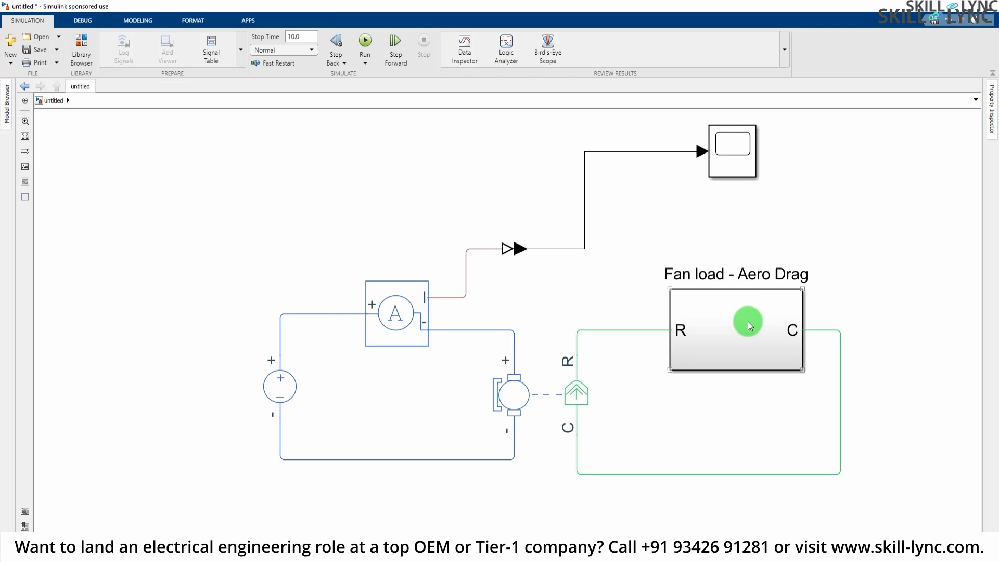
pyautogui.doubleClick(750, 326)
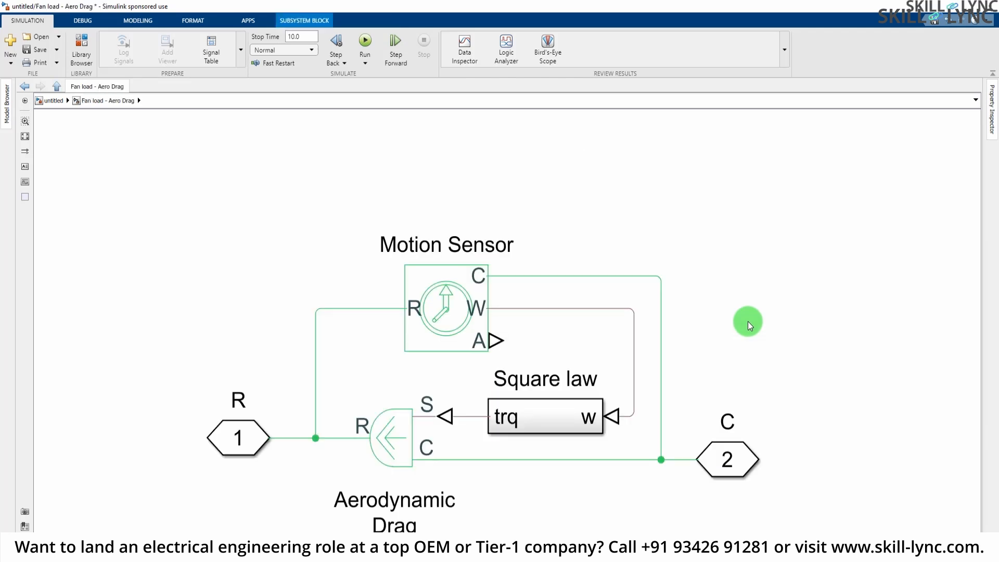
pyautogui.scroll(1, 620, 339)
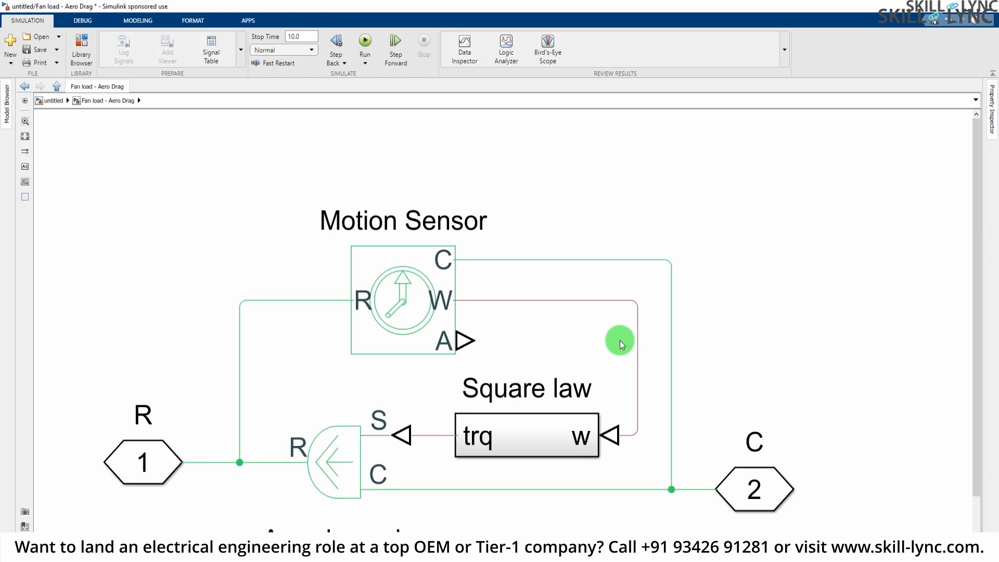
pyautogui.scroll(-1, 621, 343)
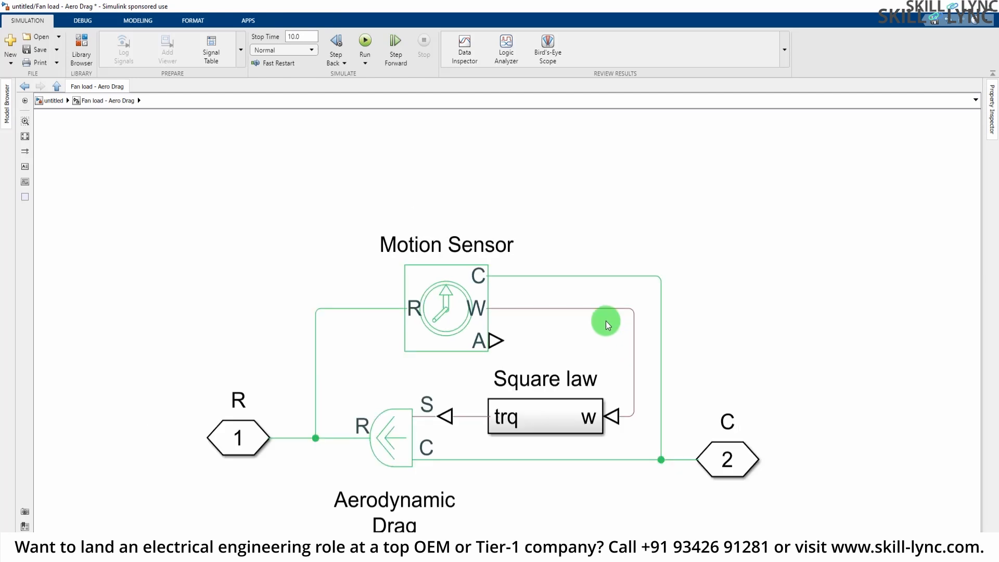
pyautogui.moveTo(593, 310); pyautogui.dragTo(597, 198)
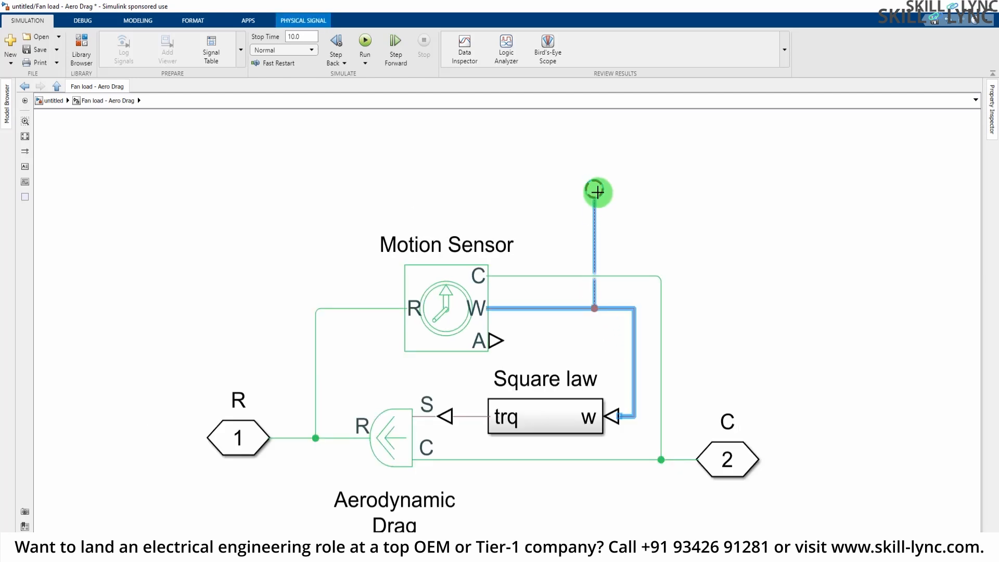
pyautogui.moveTo(468, 417)
pyautogui.mouseDown()
pyautogui.moveTo(527, 485)
pyautogui.moveTo(708, 410)
pyautogui.moveTo(723, 337)
pyautogui.moveTo(699, 208)
pyautogui.mouseUp()
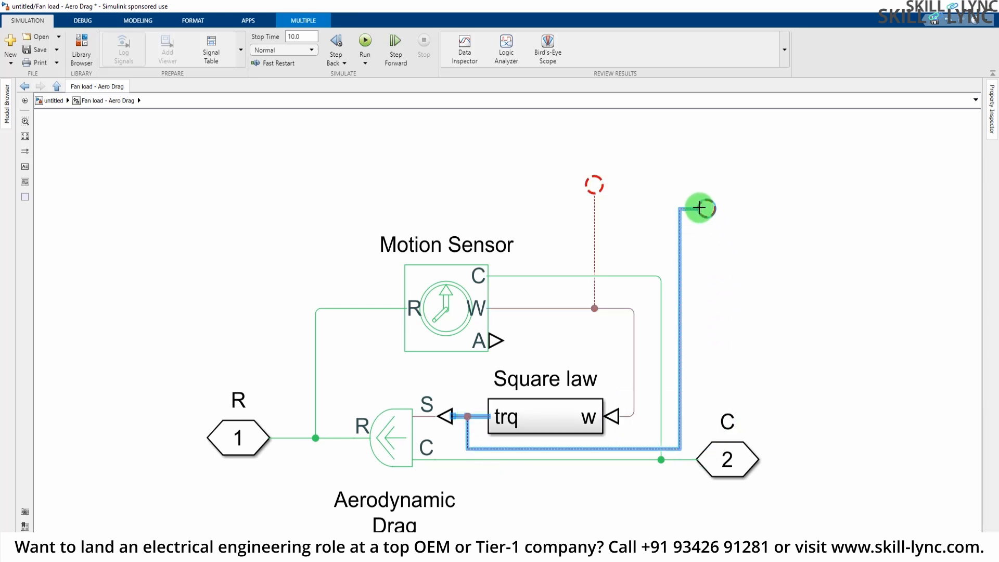
pyautogui.click(781, 235)
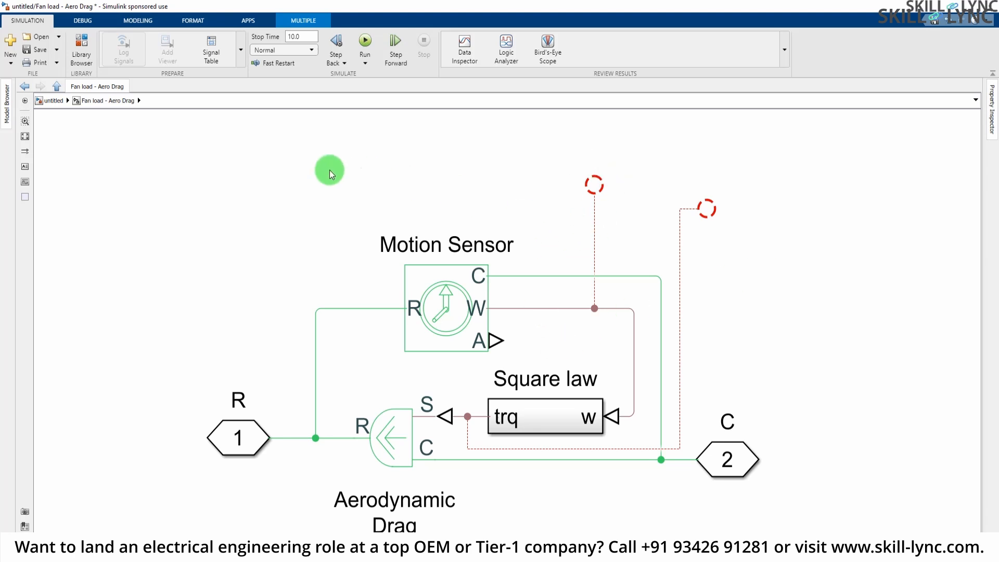
# - Return to the top-level model and move the Scope closer to the PS-Simulink Converter
pyautogui.click(55, 102)
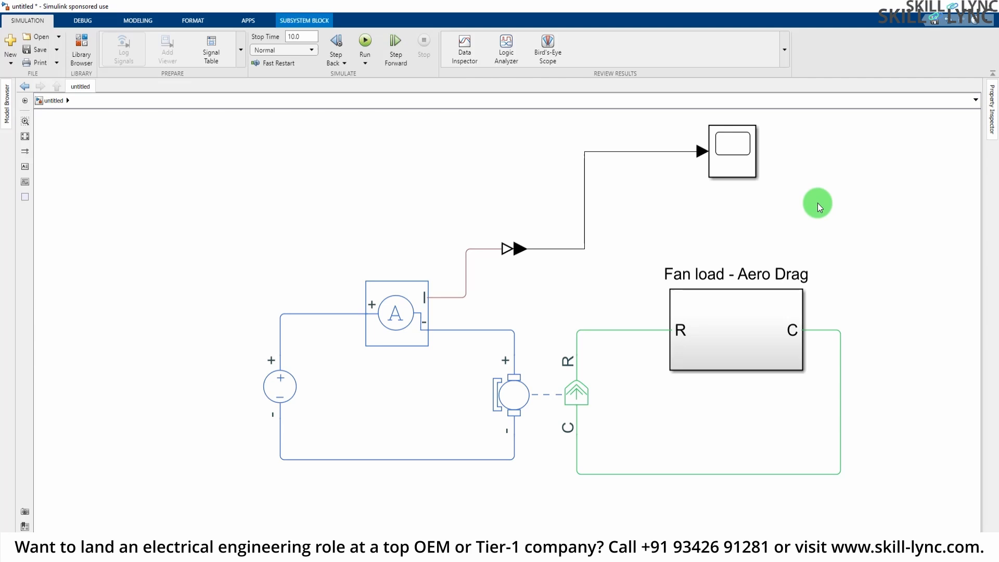
pyautogui.moveTo(729, 168); pyautogui.dragTo(625, 205)
pyautogui.click(718, 197)
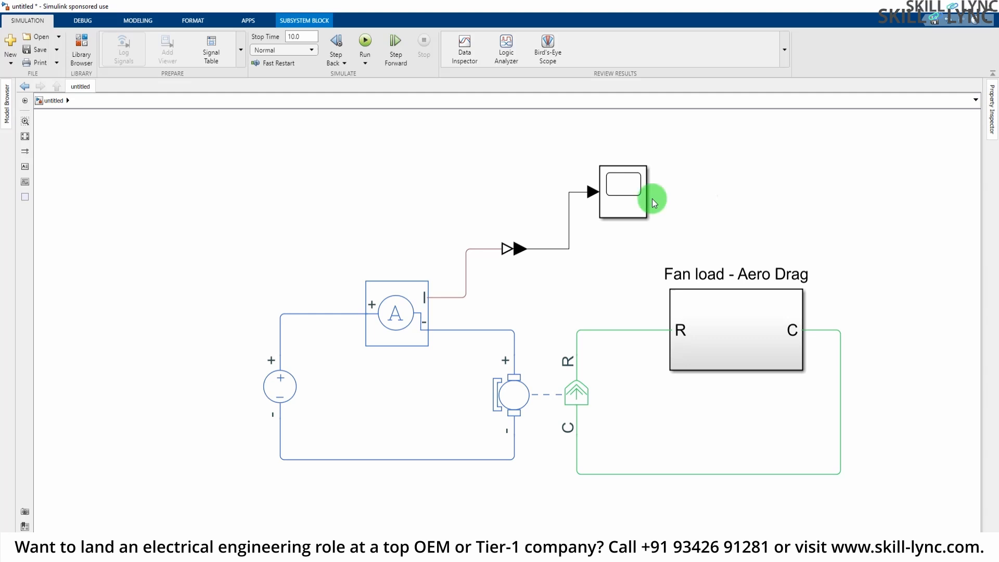
# - Open the Fan load - Aero Drag subsystem and move its R and C ports further outward from the other blocks
pyautogui.click(736, 270)
pyautogui.click(736, 326)
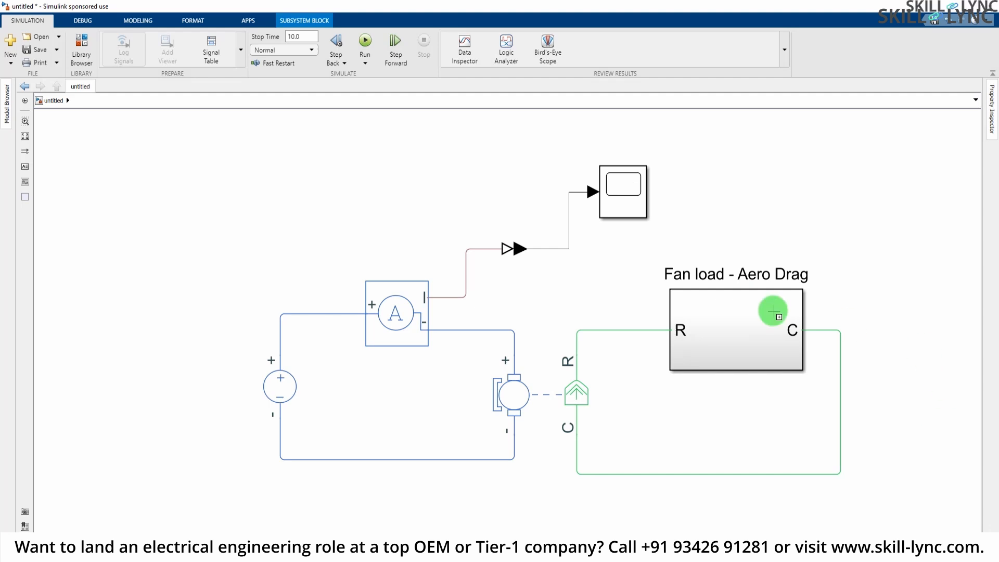
pyautogui.click(736, 320)
pyautogui.doubleClick(736, 322)
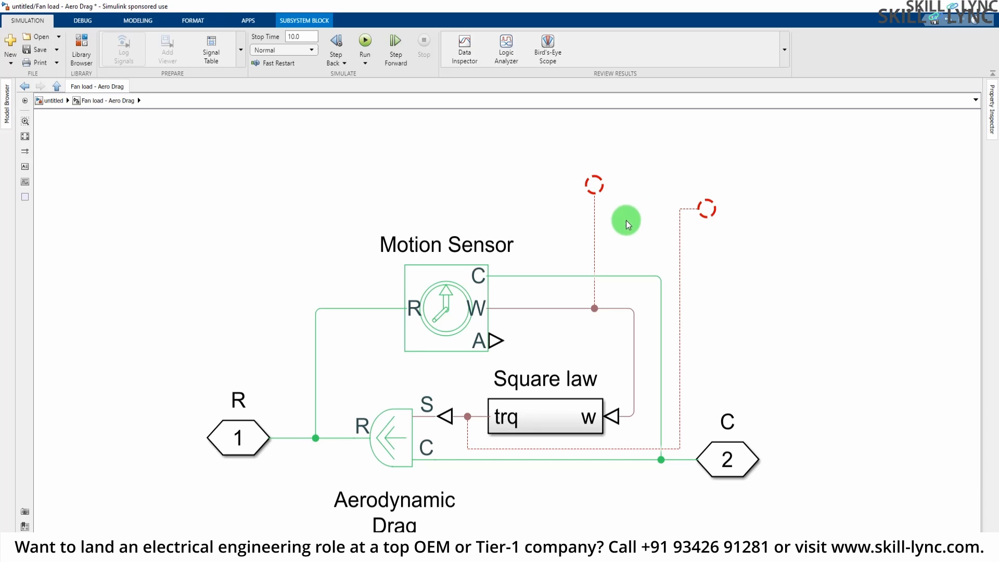
pyautogui.moveTo(735, 459); pyautogui.dragTo(810, 460)
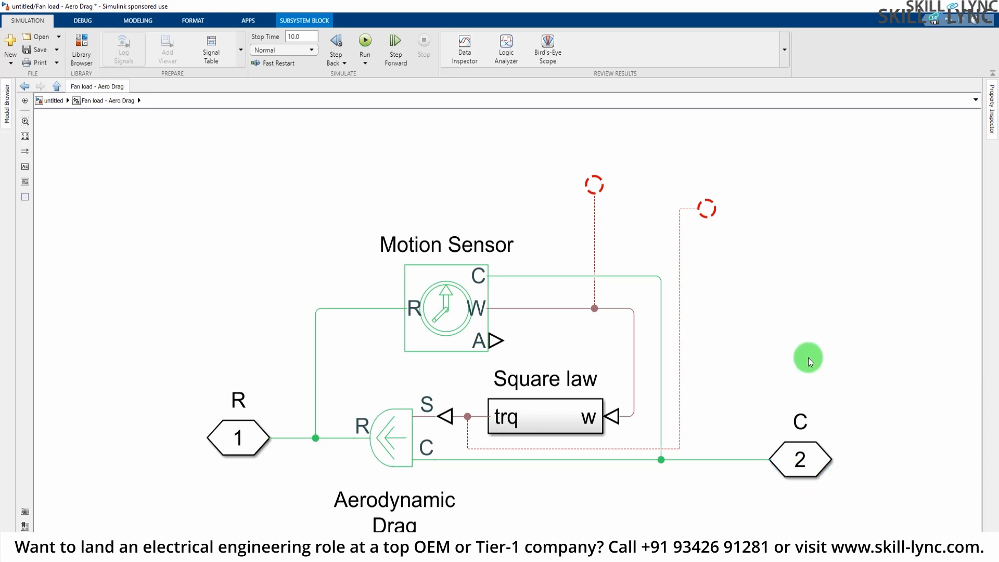
pyautogui.click(252, 443)
pyautogui.moveTo(251, 442); pyautogui.dragTo(209, 442)
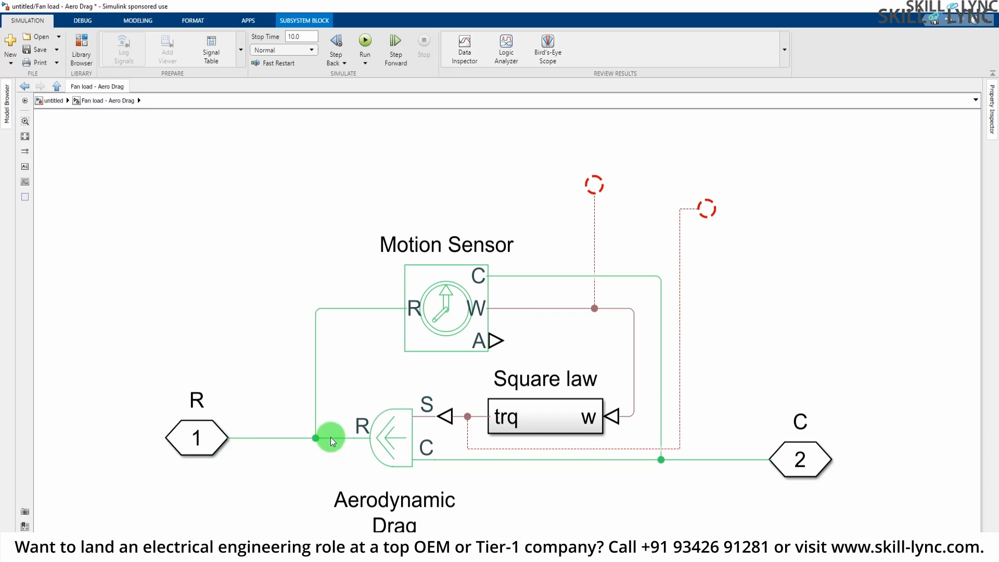
pyautogui.click(210, 438)
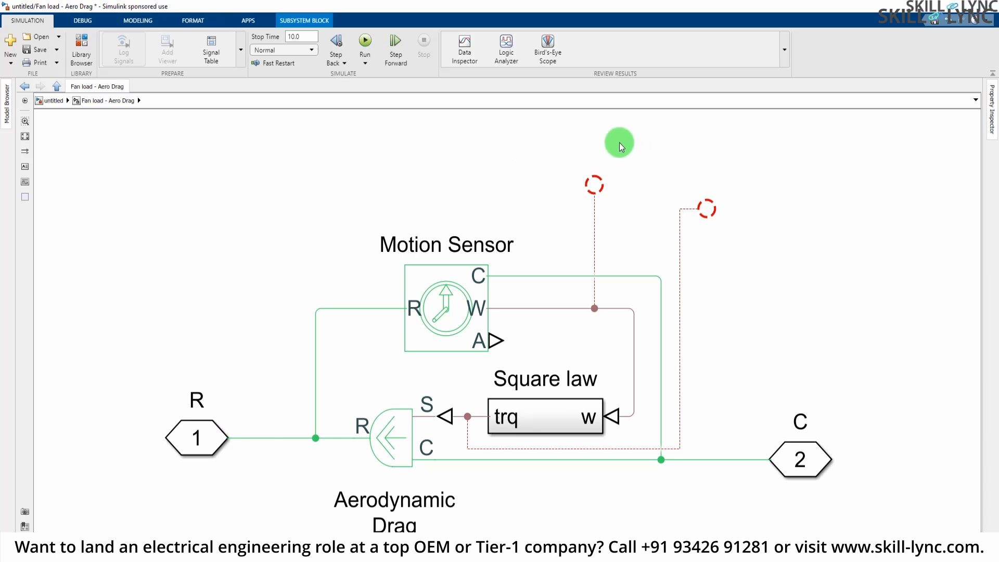
# - Add a Goto block and place it above the Motion Sensor, to the right of the open-ended W branch
pyautogui.moveTo(596, 191); pyautogui.dragTo(596, 190)
pyautogui.doubleClick(626, 147)
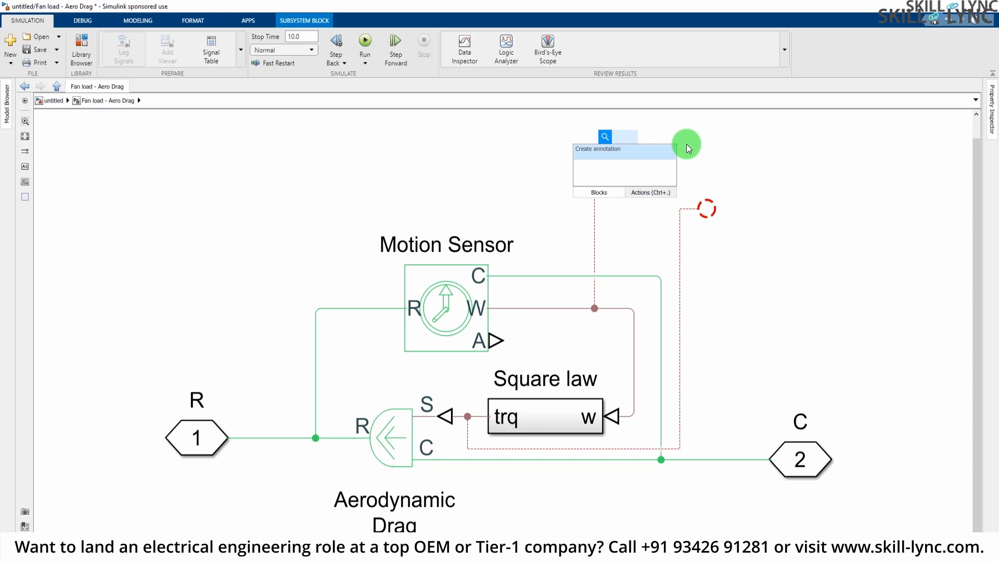
pyautogui.write('goto')
pyautogui.press('Return')
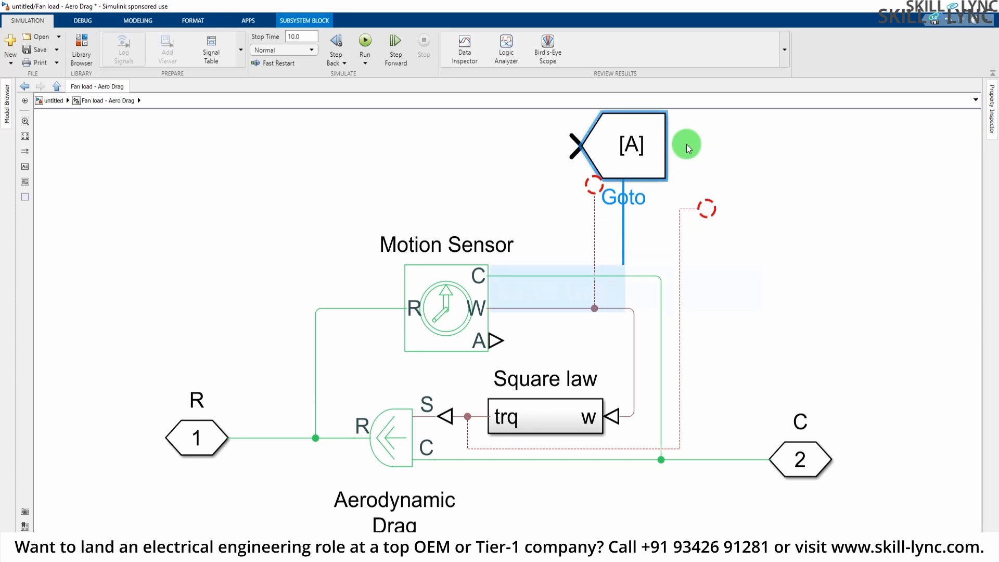
pyautogui.moveTo(631, 145); pyautogui.dragTo(673, 136)
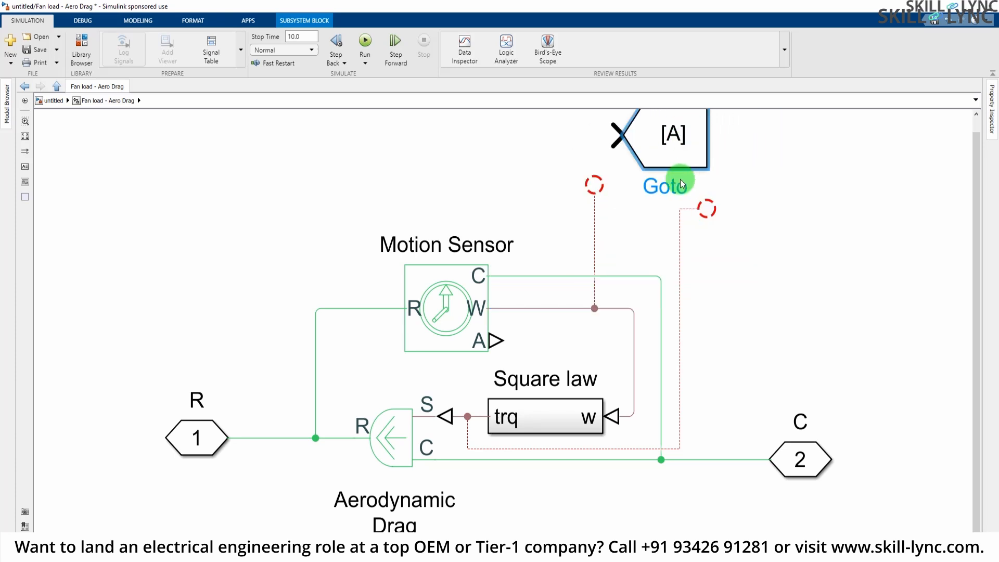
pyautogui.scroll(-2, 578, 124)
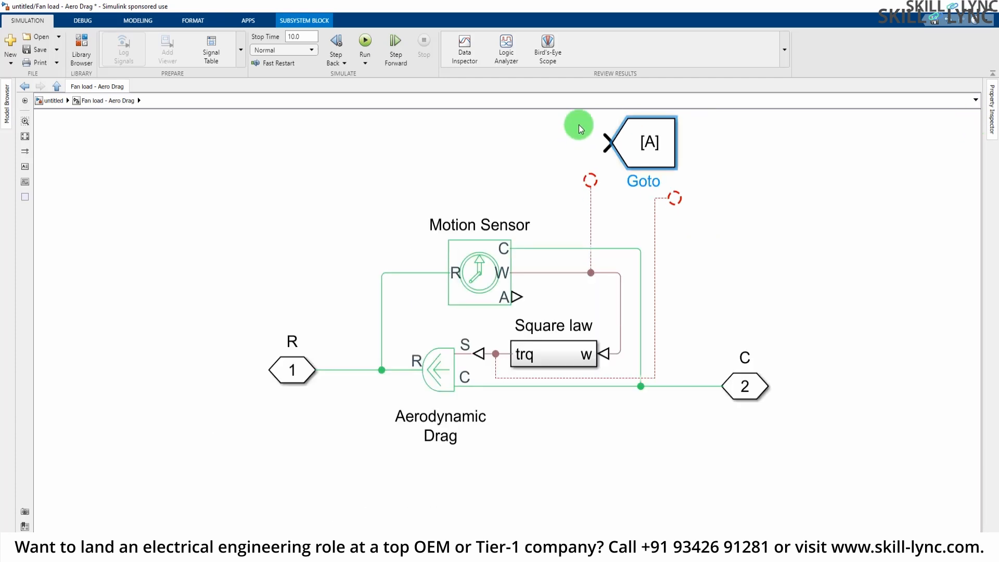
pyautogui.scroll(2, 555, 119)
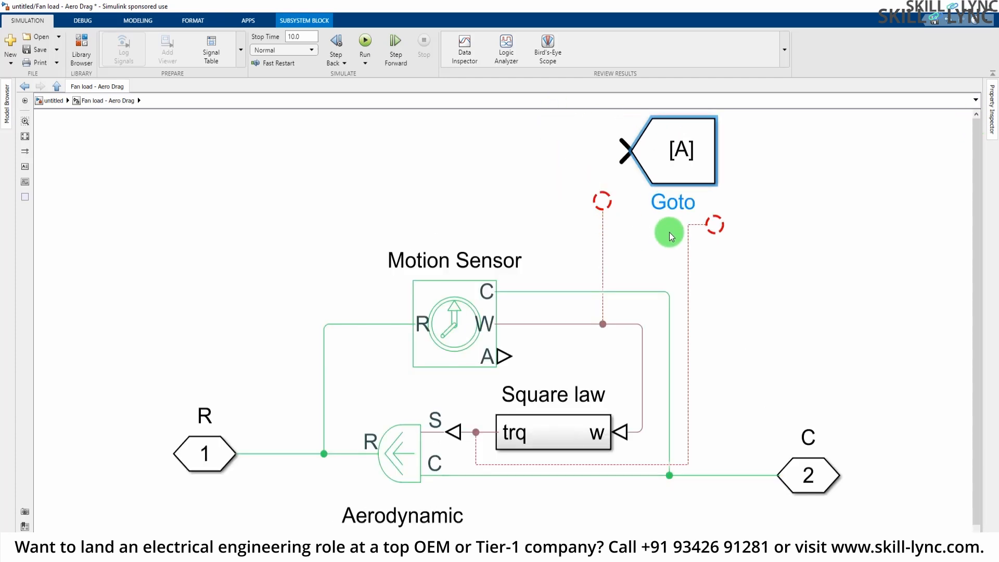
pyautogui.moveTo(650, 154); pyautogui.dragTo(702, 152)
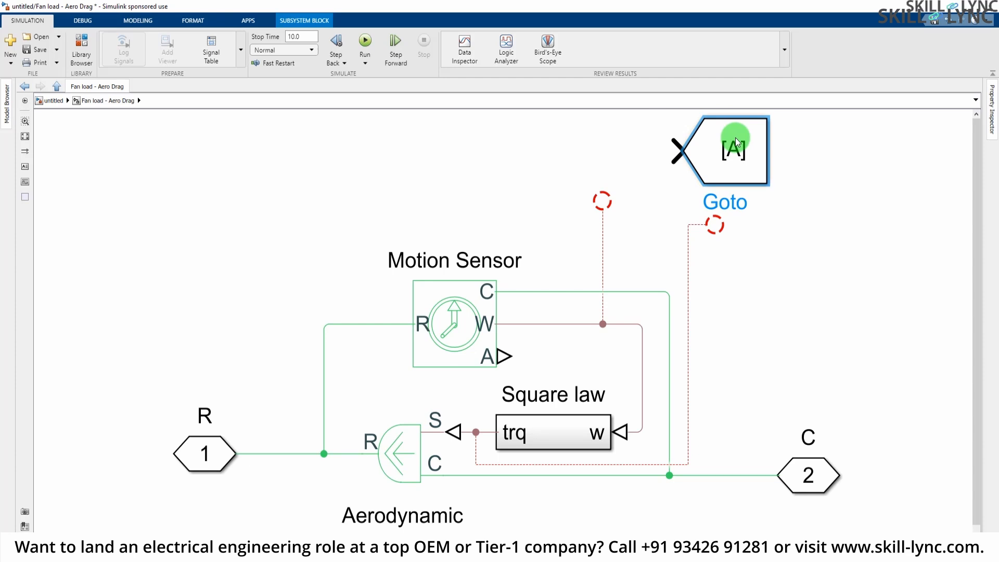
# - Shorten the open-ended branch line from the Motion Sensor's W signal
pyautogui.moveTo(714, 216); pyautogui.dragTo(699, 229)
pyautogui.moveTo(602, 202); pyautogui.dragTo(602, 245)
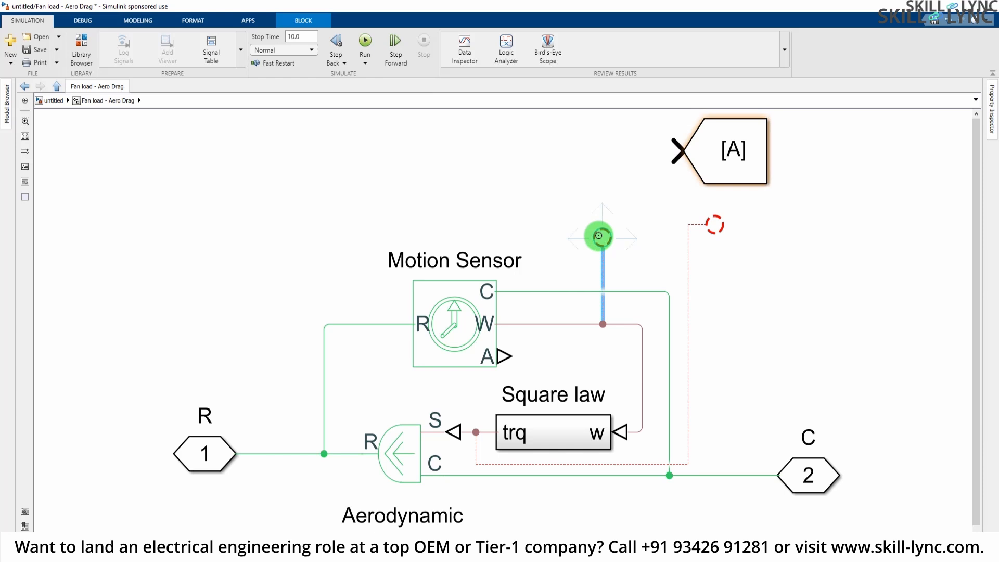
pyautogui.click(583, 224)
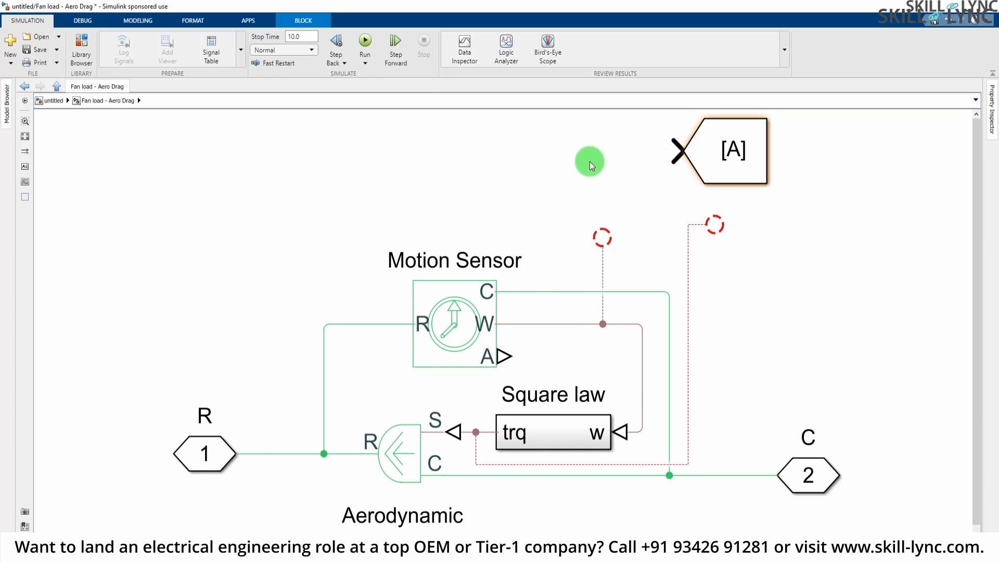
# - Add a PS-Simulink Converter and position it in front of the Goto block so its output connects to the Goto input
pyautogui.doubleClick(548, 164)
pyautogui.write('ps')
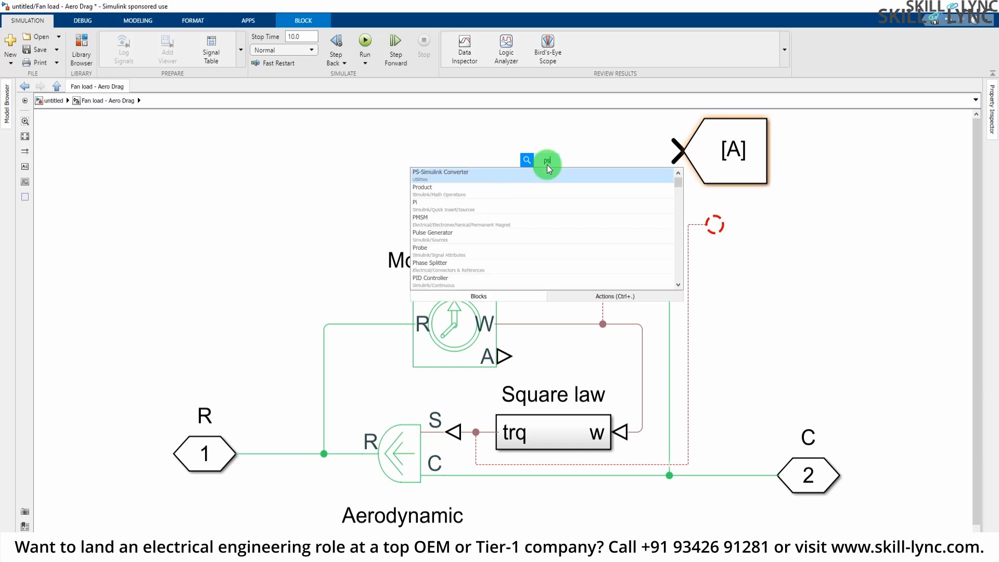
pyautogui.press('Return')
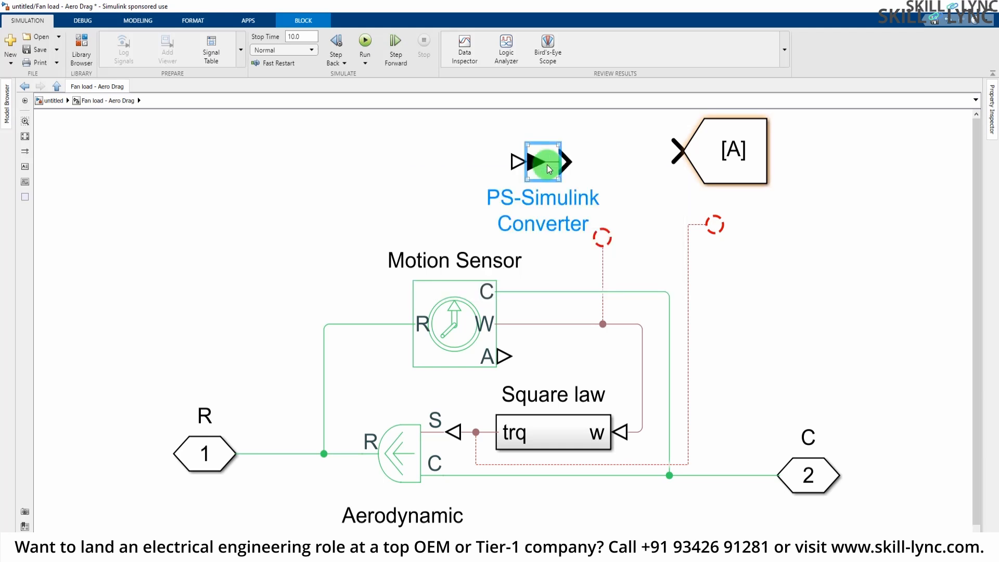
pyautogui.moveTo(548, 165); pyautogui.dragTo(631, 144)
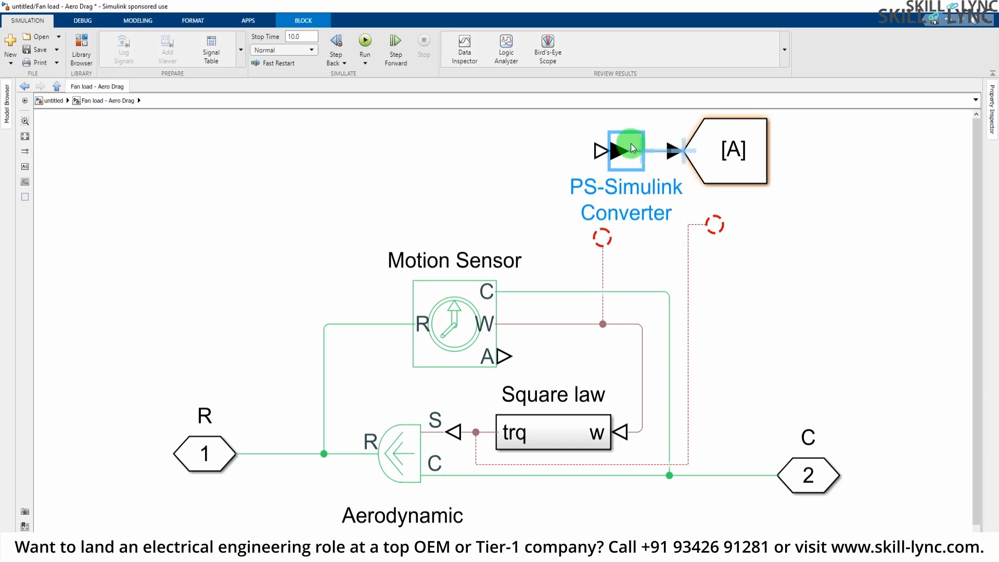
pyautogui.click(706, 177)
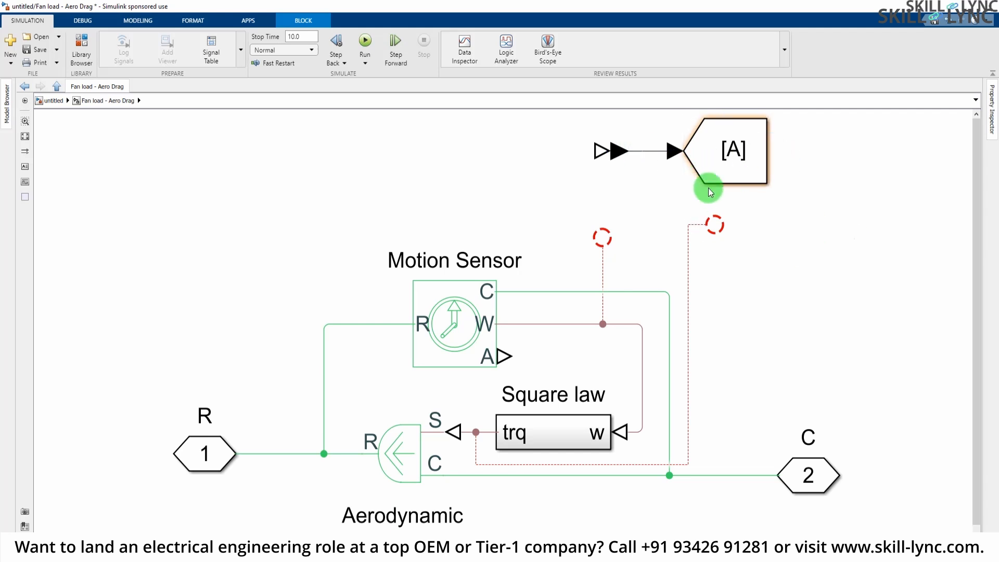
# - Duplicate the PS-Simulink Converter and the Goto block as a second connected pair, lower and to the right of the originals
pyautogui.click(630, 151)
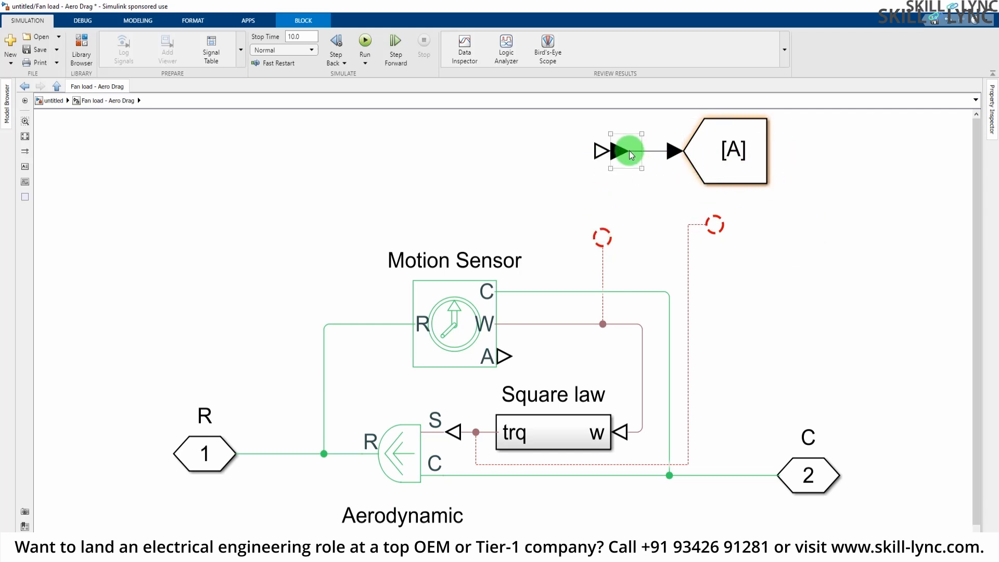
pyautogui.moveTo(617, 151); pyautogui.dragTo(823, 217)
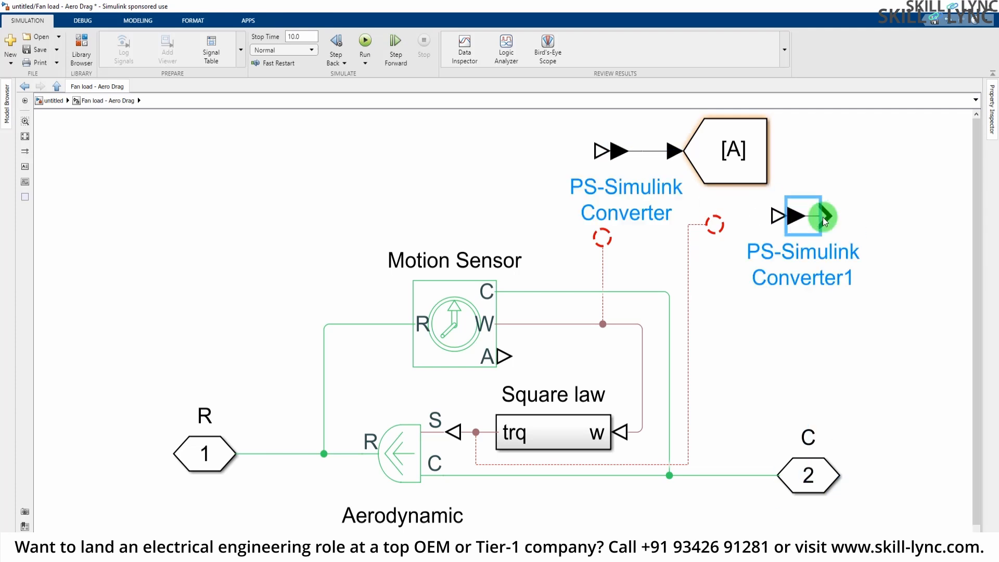
pyautogui.click(725, 348)
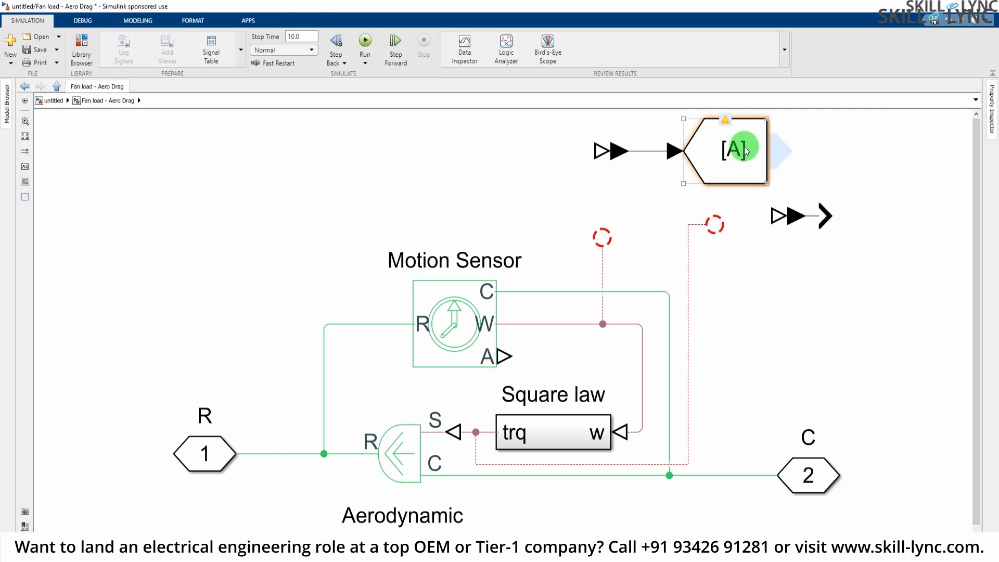
pyautogui.moveTo(747, 150); pyautogui.dragTo(936, 229)
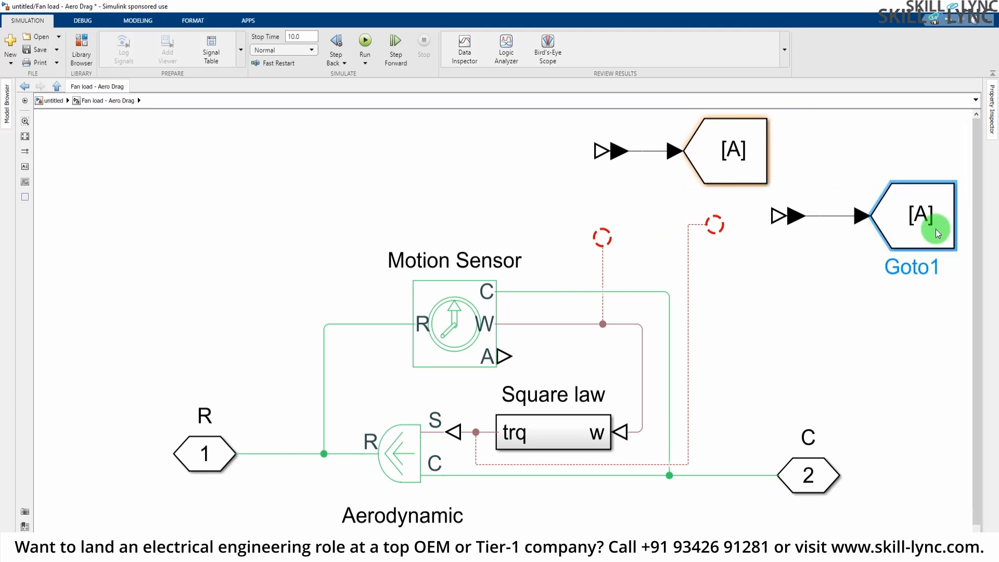
# - Set the Goto tag of the duplicated Goto block to Torque
pyautogui.doubleClick(921, 215)
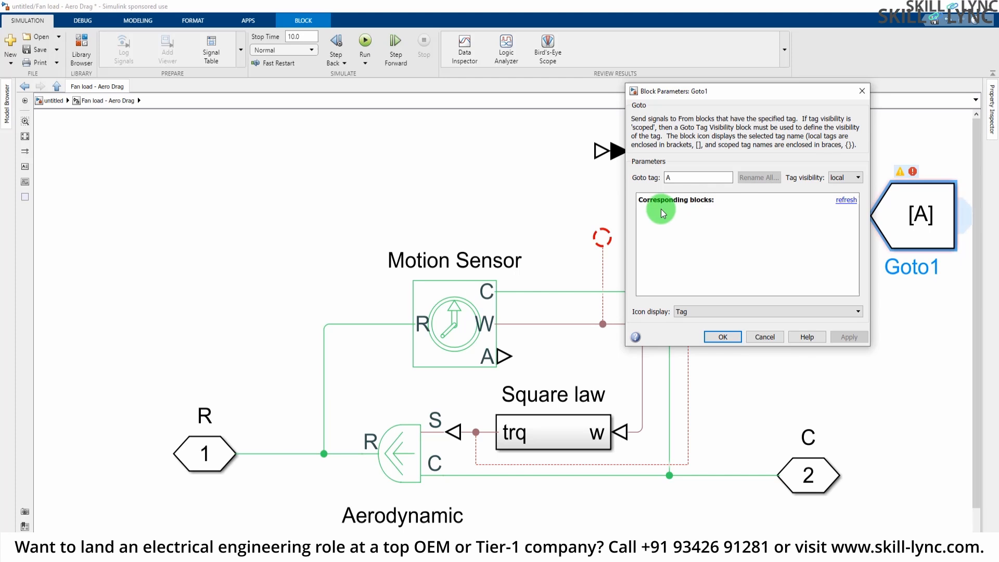
pyautogui.click(682, 177)
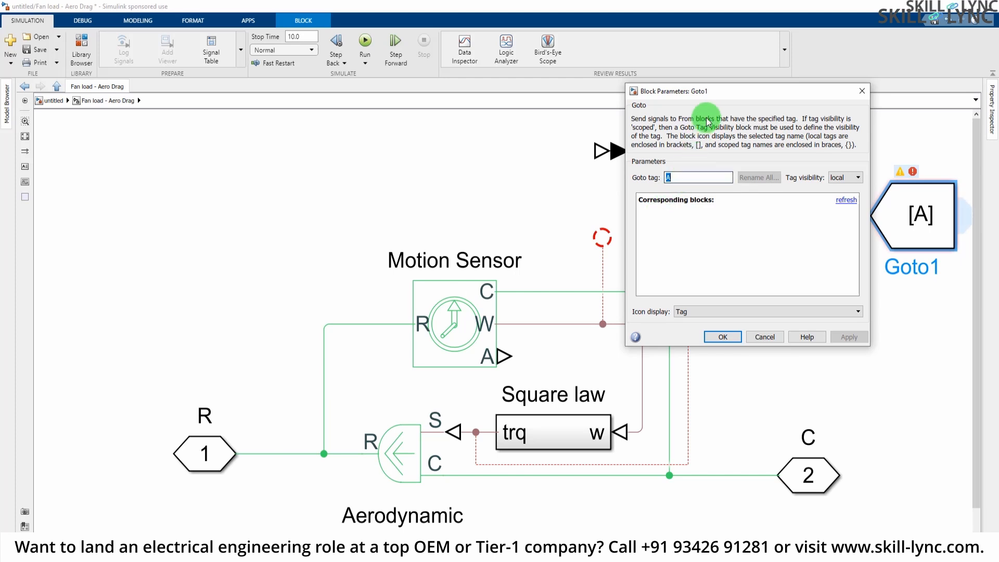
pyautogui.moveTo(703, 100); pyautogui.dragTo(419, 161)
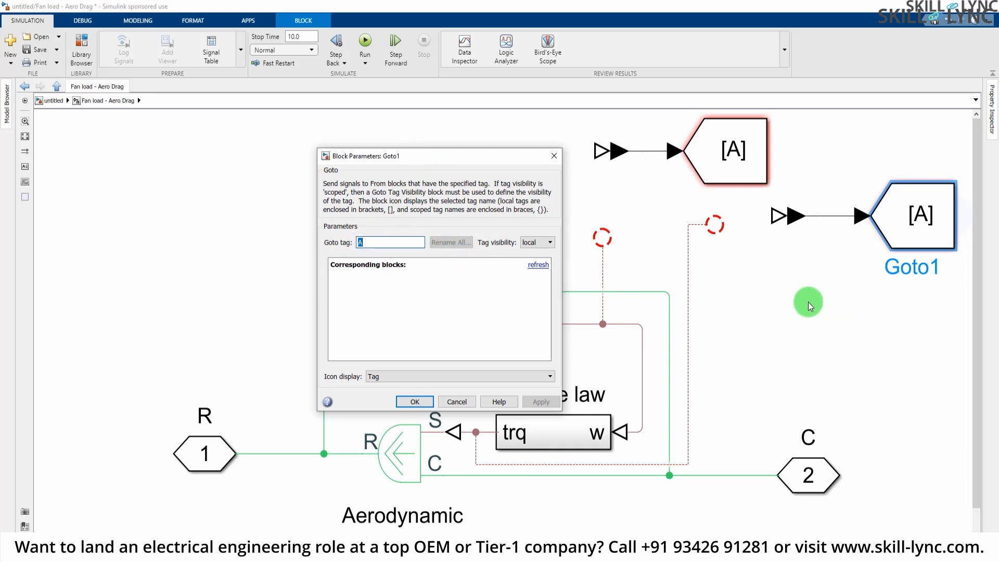
pyautogui.write('T')
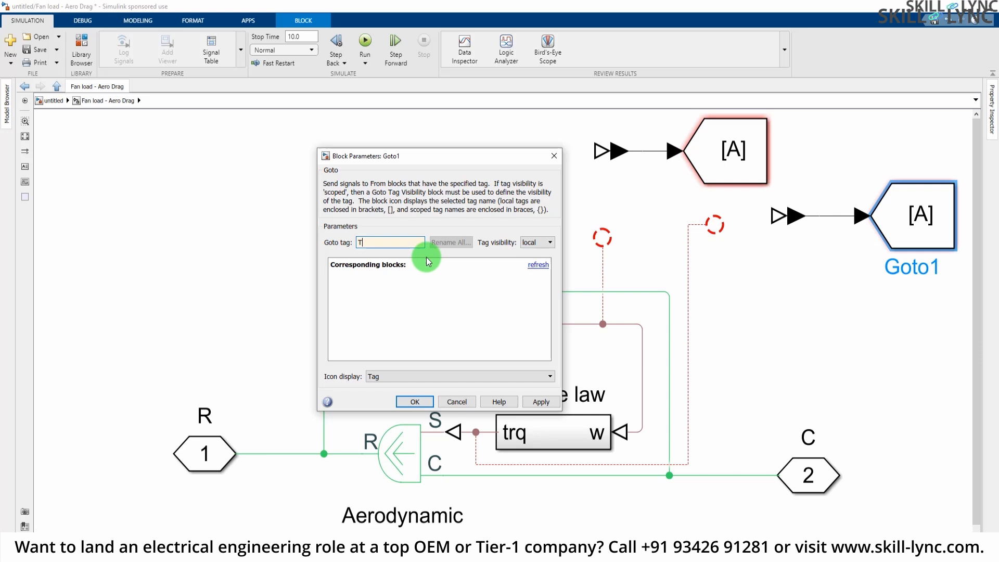
pyautogui.write('orque')
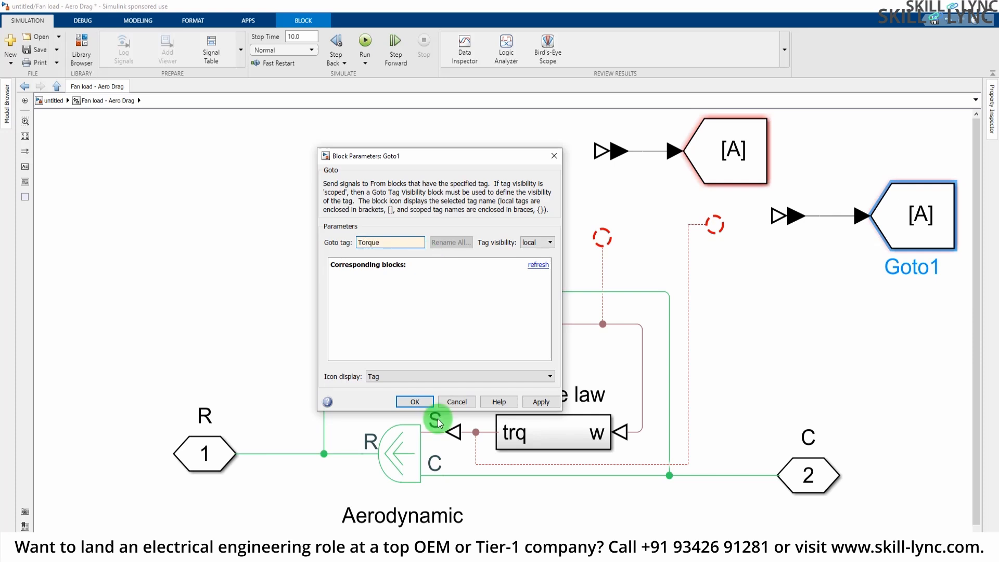
pyautogui.click(414, 402)
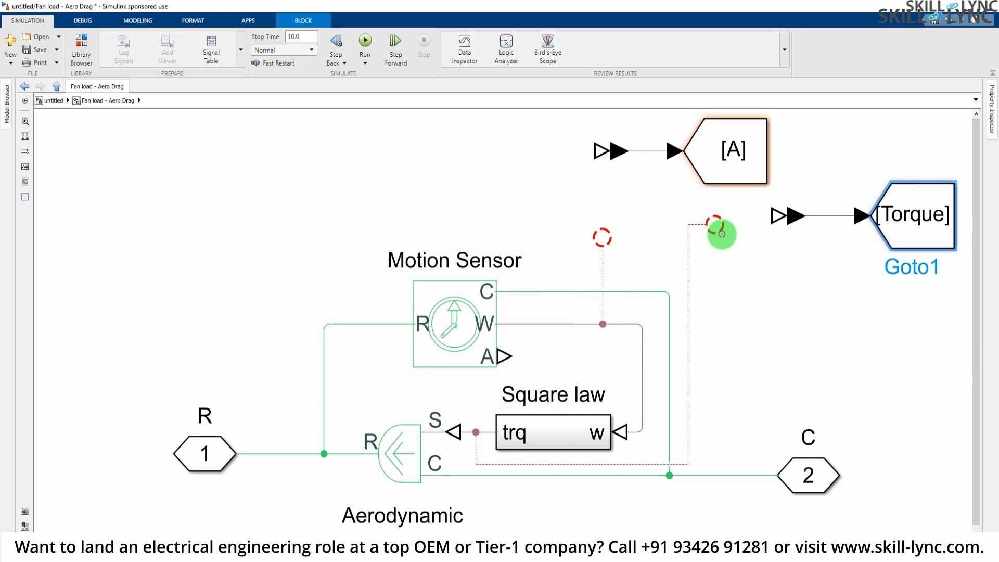
# - Set the Goto tag of the original Goto block to Speed
pyautogui.click(733, 154)
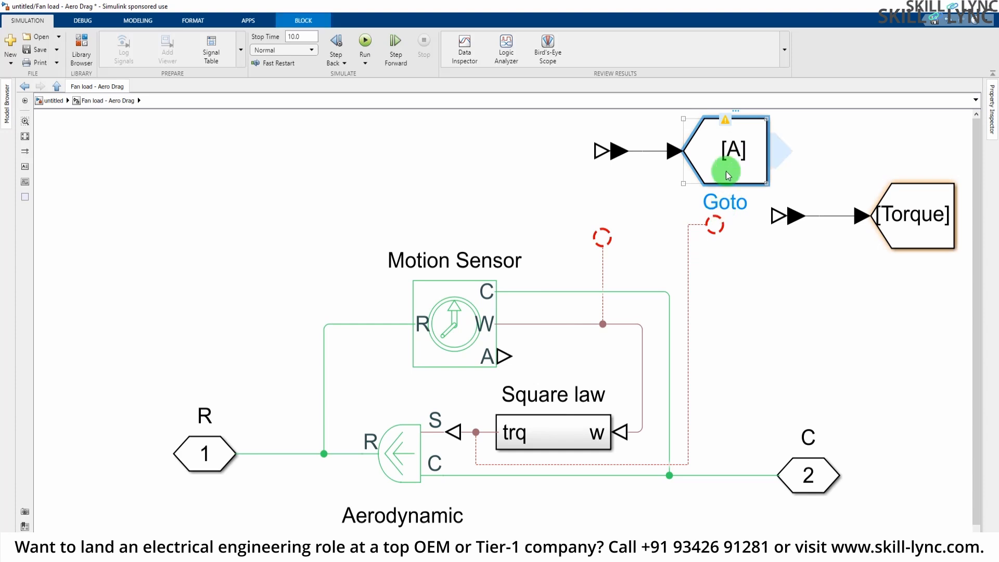
pyautogui.doubleClick(733, 162)
pyautogui.doubleClick(508, 113)
pyautogui.write('S')
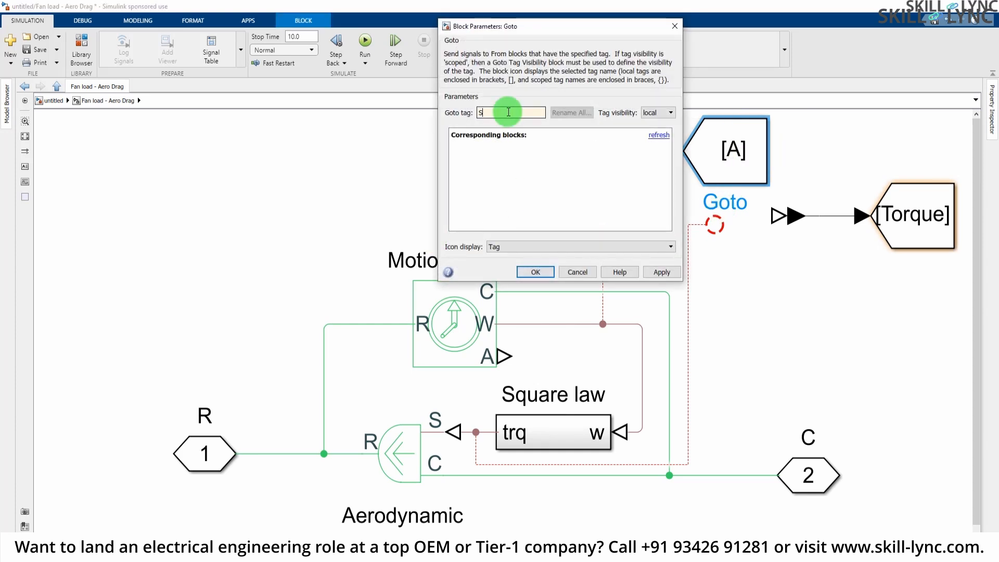
pyautogui.write('peed')
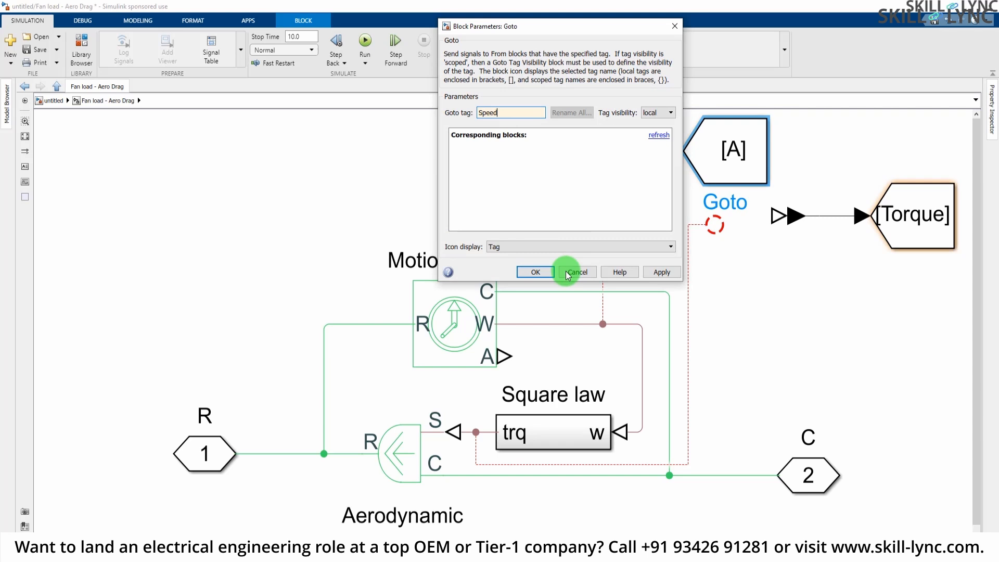
pyautogui.click(536, 272)
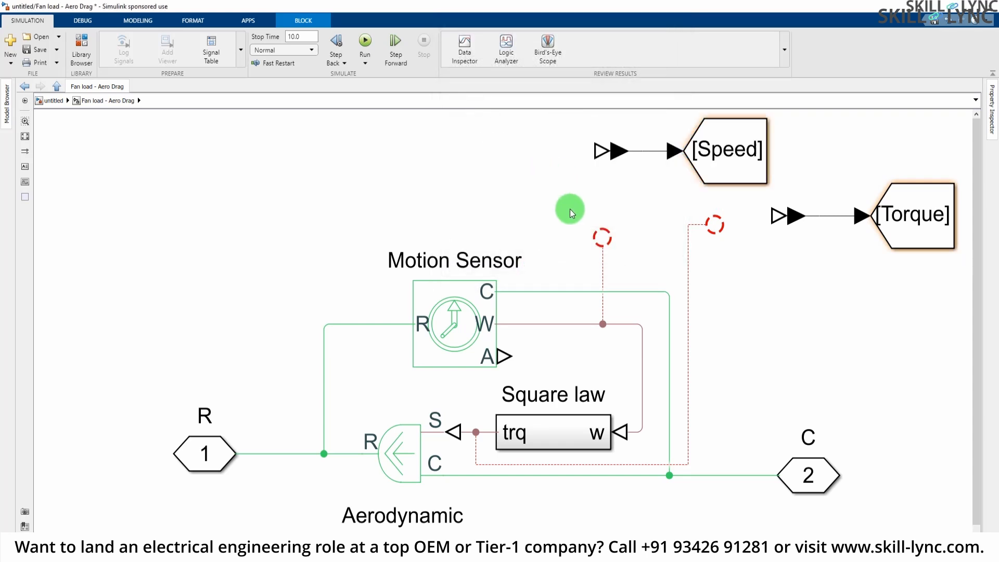
# - Connect the W branch to the Speed Goto's PS-Simulink Converter and the trq branch to the Torque Goto's converter
pyautogui.click(576, 229)
pyautogui.moveTo(603, 238); pyautogui.dragTo(632, 153)
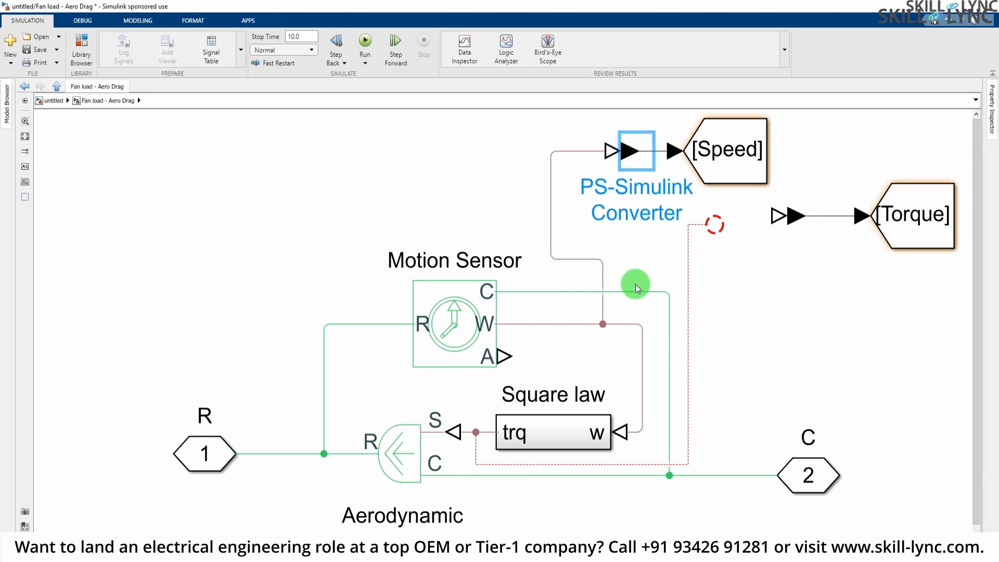
pyautogui.moveTo(715, 225); pyautogui.dragTo(774, 216)
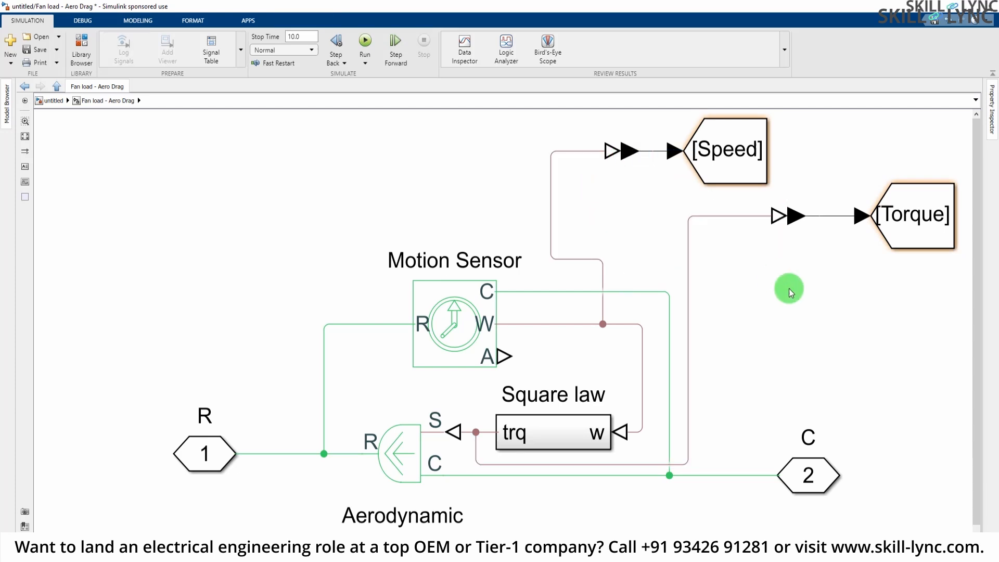
pyautogui.click(787, 216)
pyautogui.click(839, 349)
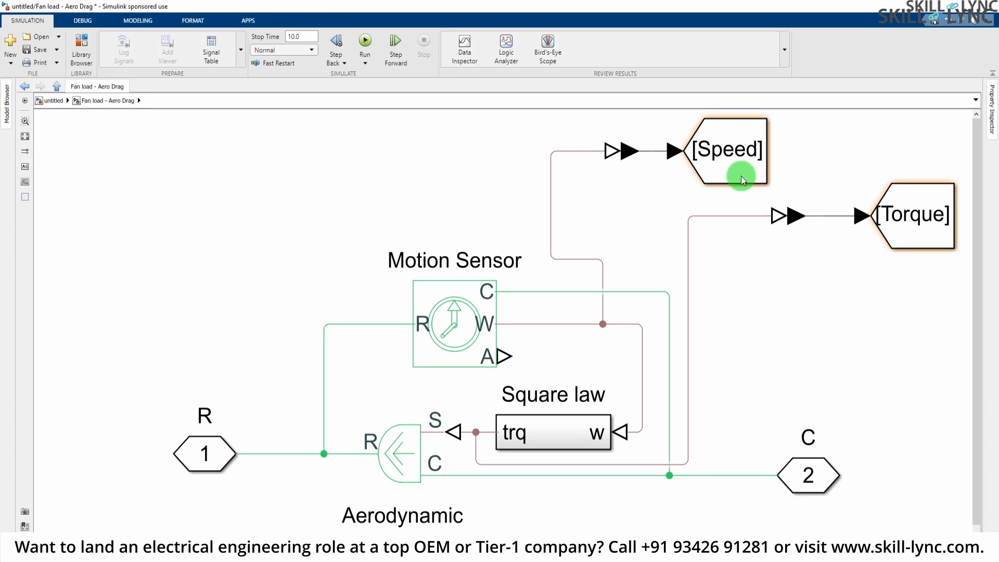
pyautogui.click(737, 143)
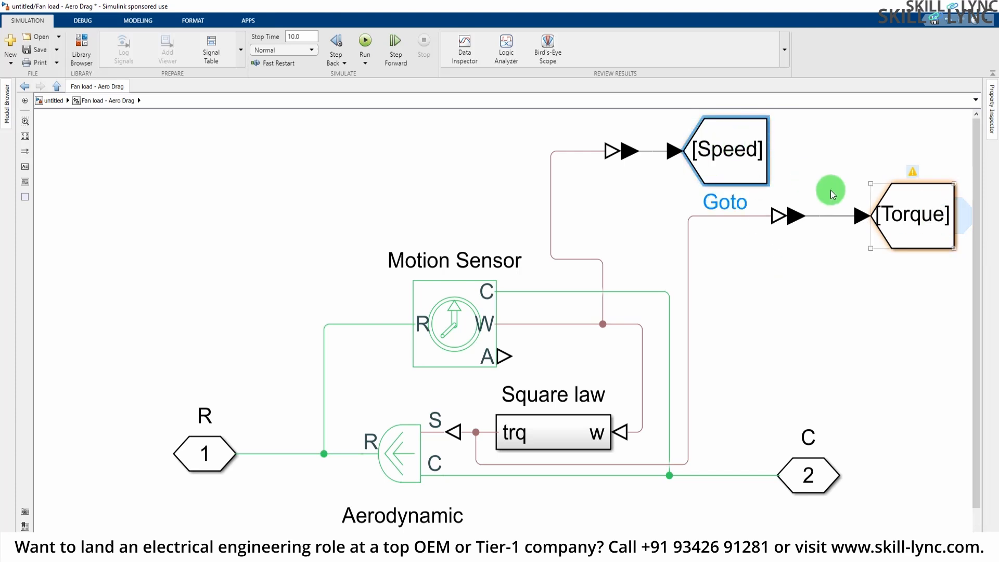
# - Return to the top-level model and move the Scope up and to the right, above the Fan load subsystem
pyautogui.click(856, 361)
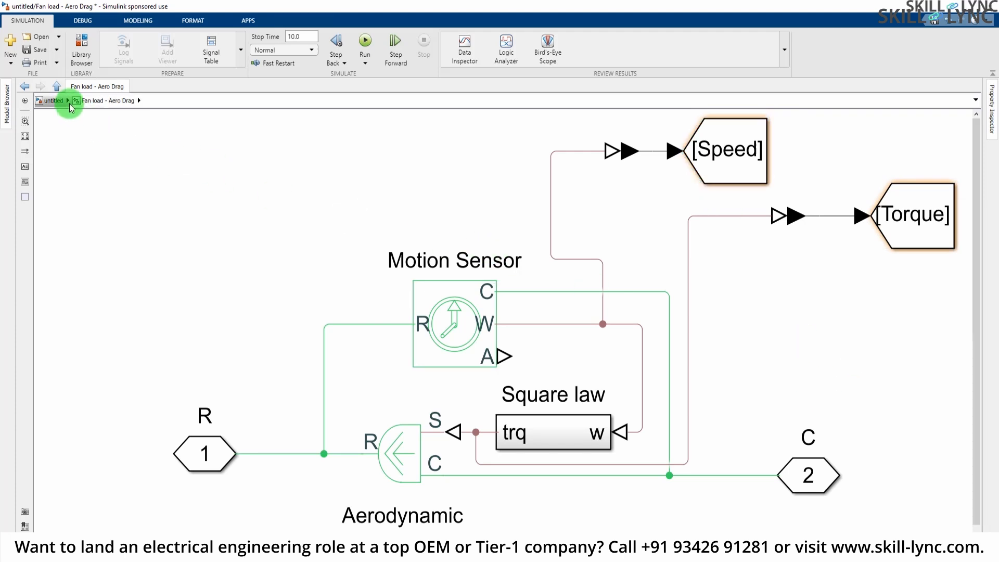
pyautogui.click(55, 100)
pyautogui.moveTo(641, 202); pyautogui.dragTo(695, 162)
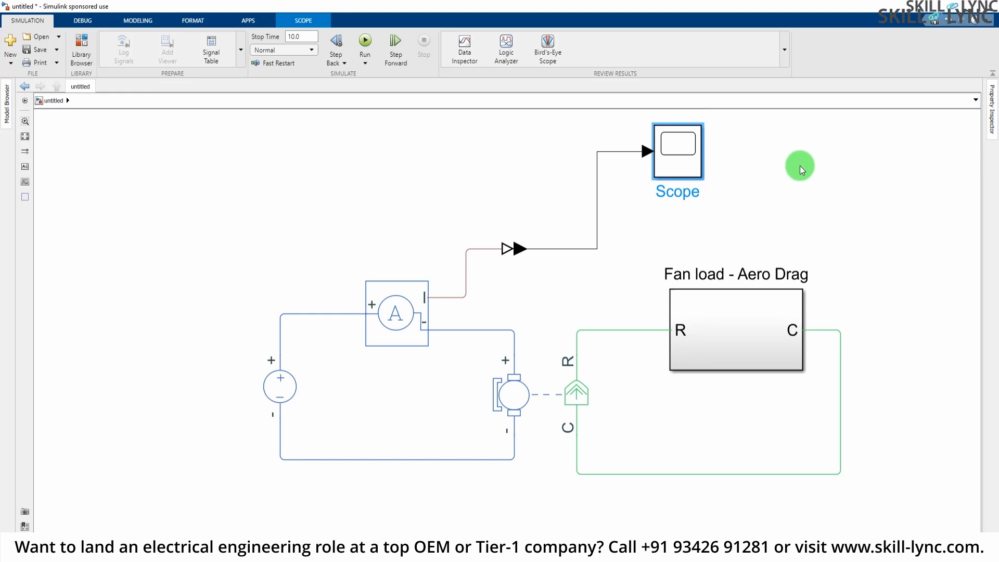
# - Add a From block in front of the Scope and shift the Scope further right to make room for it
pyautogui.doubleClick(800, 167)
pyautogui.write('f')
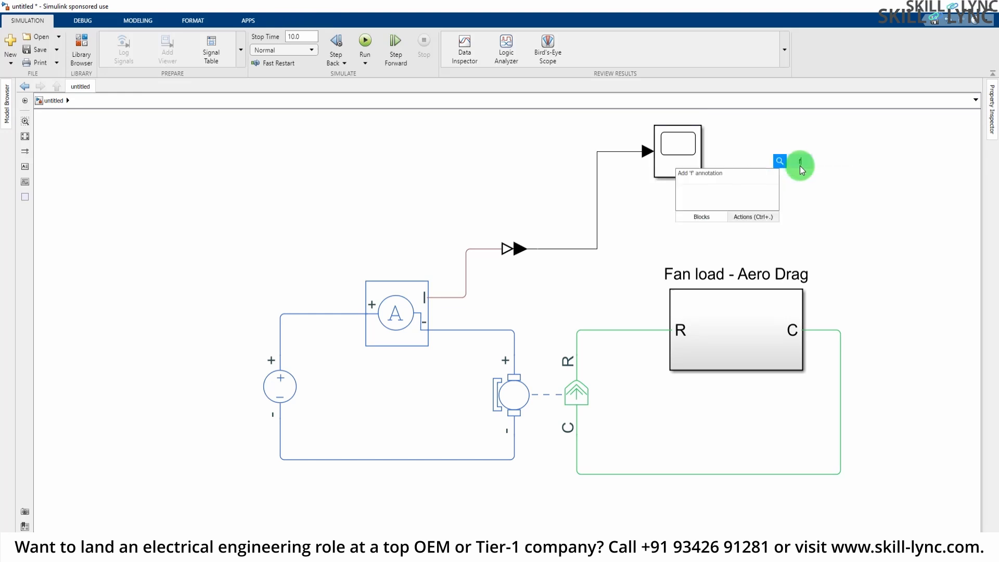
pyautogui.write('rom')
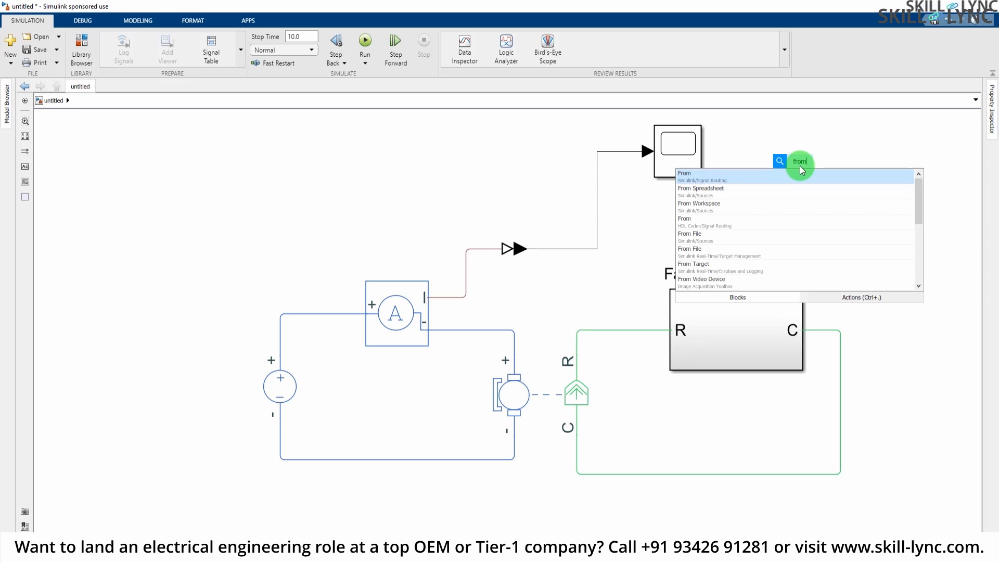
pyautogui.press('Return')
pyautogui.moveTo(784, 174); pyautogui.dragTo(638, 185)
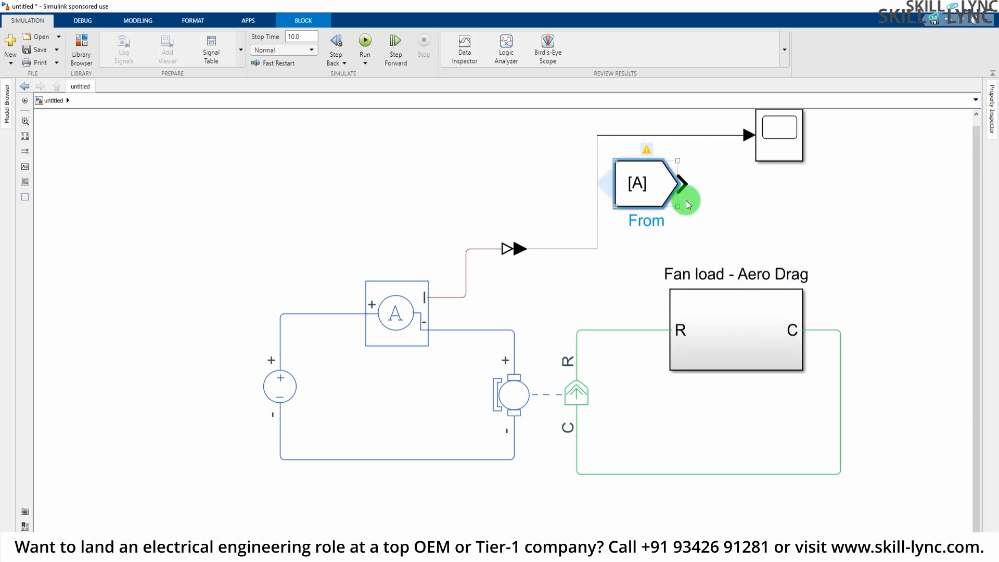
pyautogui.moveTo(781, 161); pyautogui.dragTo(818, 189)
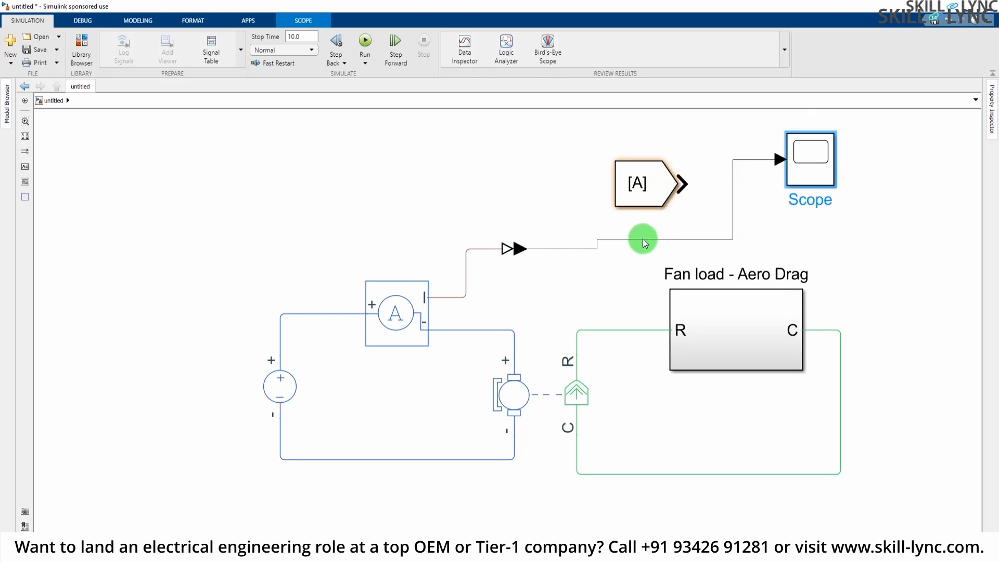
# - Raise the current signal's PS-Simulink Converter toward the Scope's height and stack the From block and a duplicate of it beneath the converter
pyautogui.click(521, 249)
pyautogui.moveTo(522, 217); pyautogui.dragTo(536, 152)
pyautogui.moveTo(645, 186); pyautogui.dragTo(542, 257)
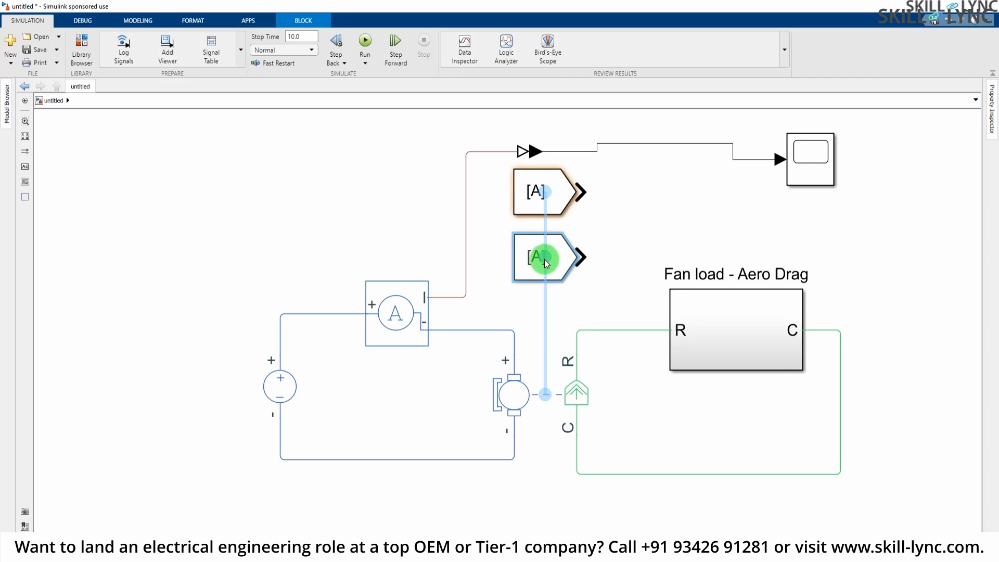
# - Connect the two From blocks to the Scope as its second and third inputs and move the Scope closer to them
pyautogui.click(676, 234)
pyautogui.click(604, 211)
pyautogui.moveTo(579, 192); pyautogui.dragTo(781, 165)
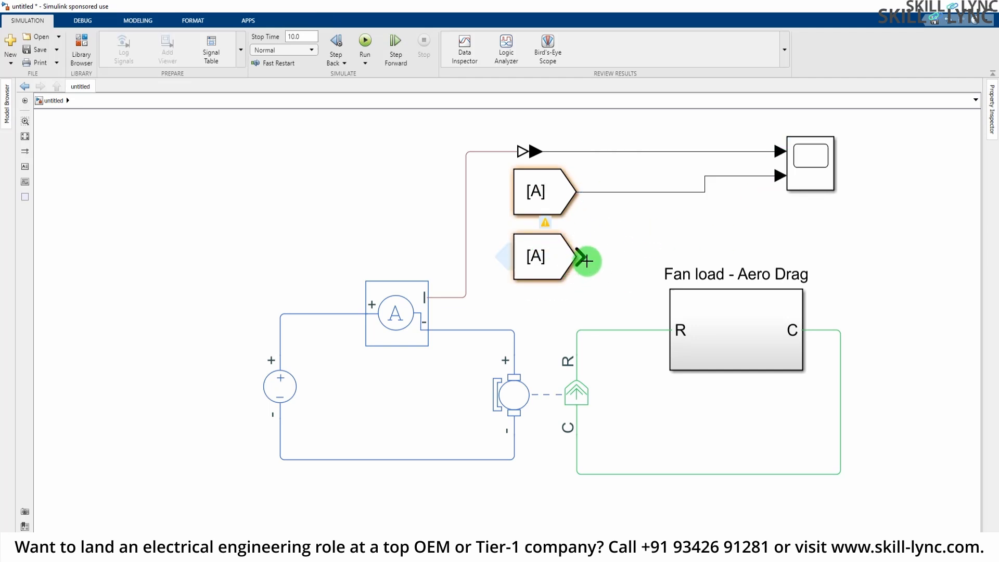
pyautogui.click(786, 181)
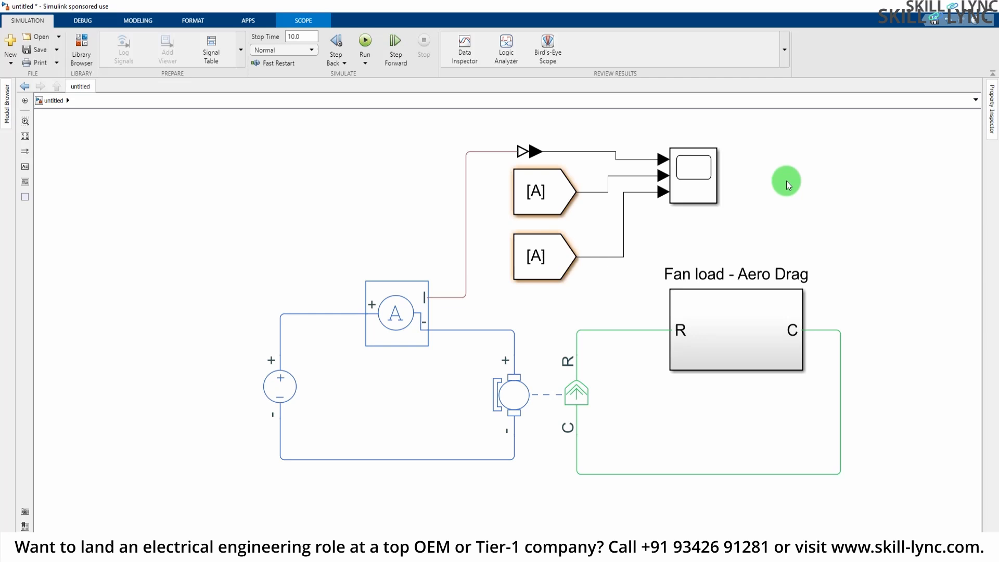
# - Set the Goto tag of the upper From block to Speed
pyautogui.click(550, 195)
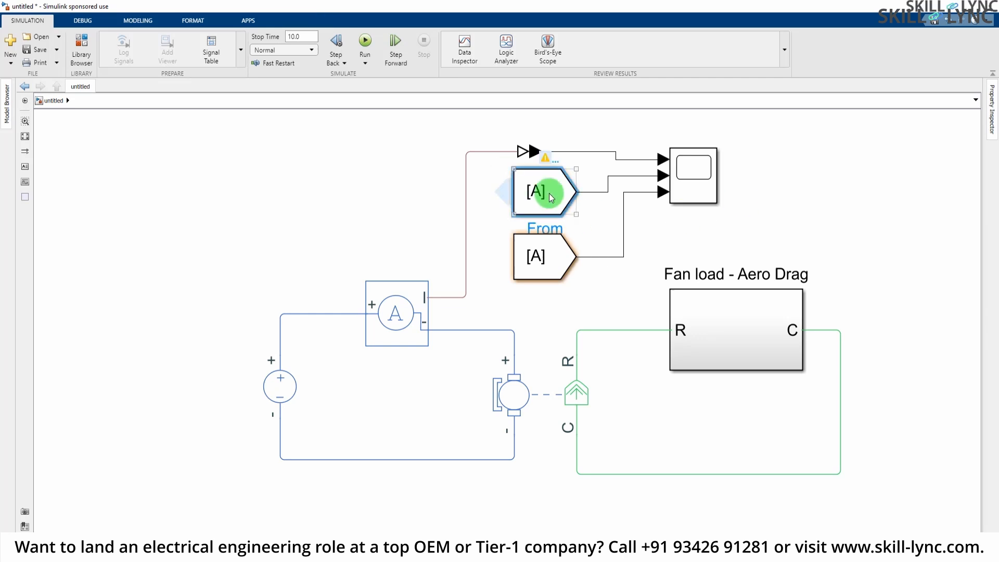
pyautogui.doubleClick(550, 196)
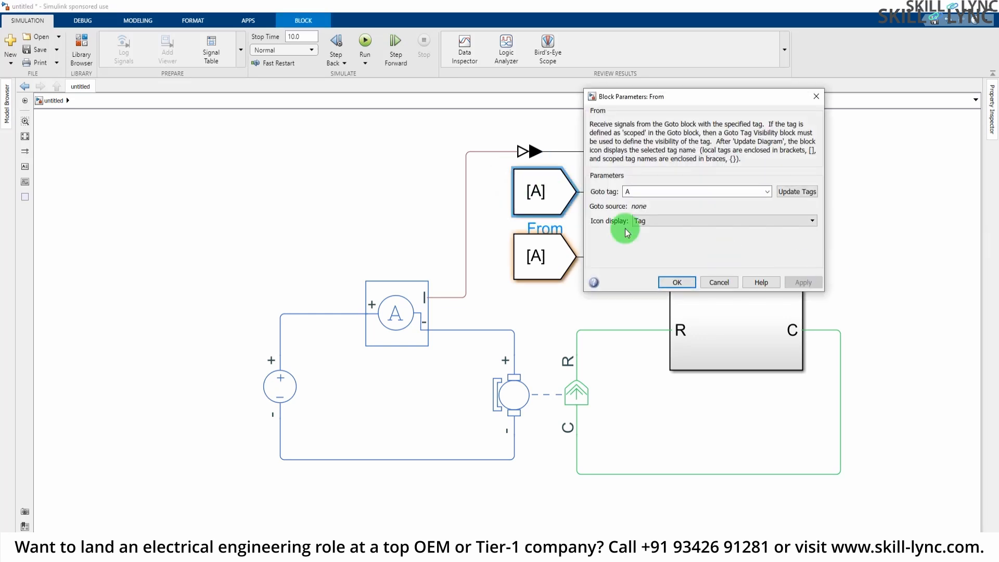
pyautogui.doubleClick(640, 188)
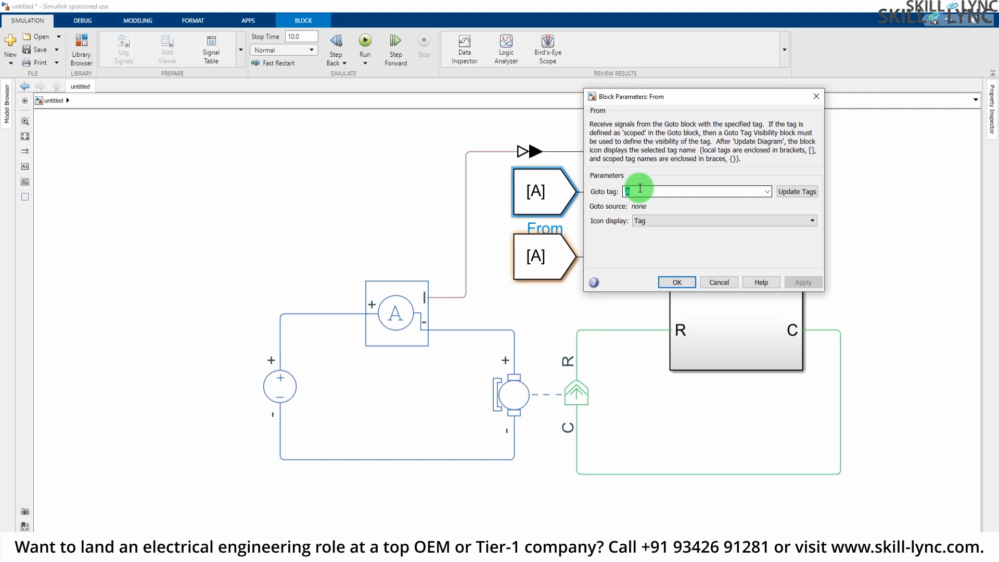
pyautogui.write('S')
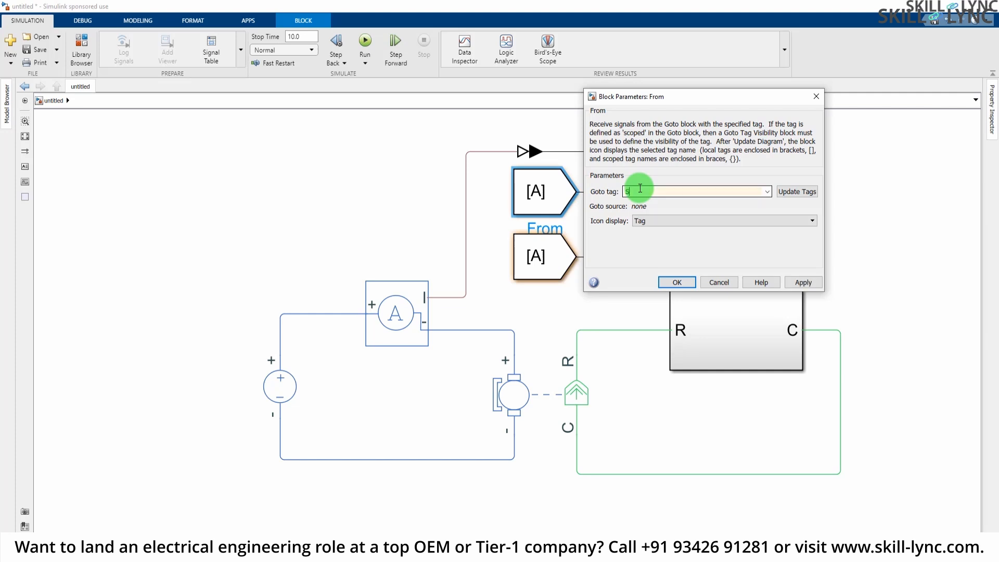
pyautogui.write('peed')
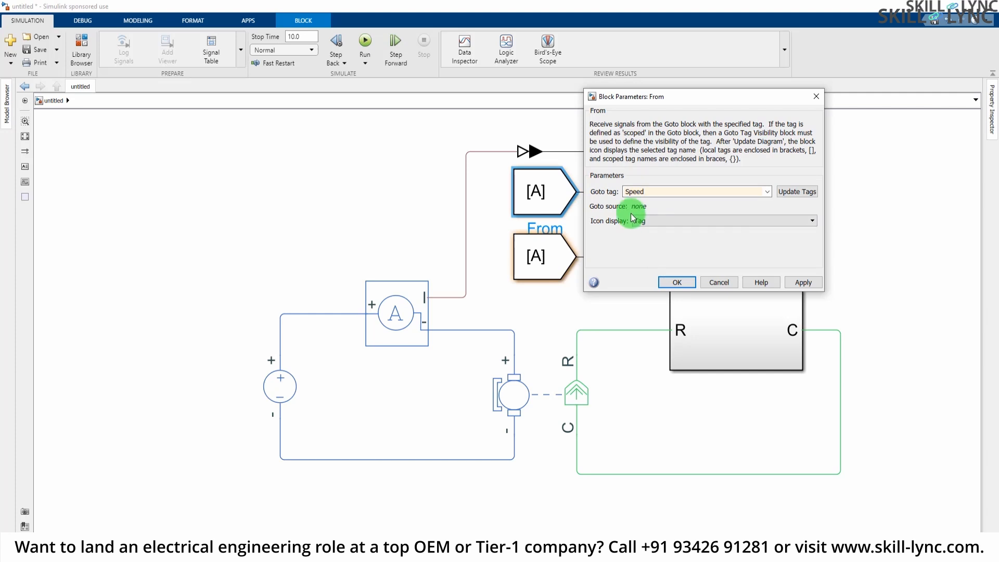
pyautogui.click(677, 286)
# - Set the Goto tag of the lower From block to Torque
pyautogui.click(507, 235)
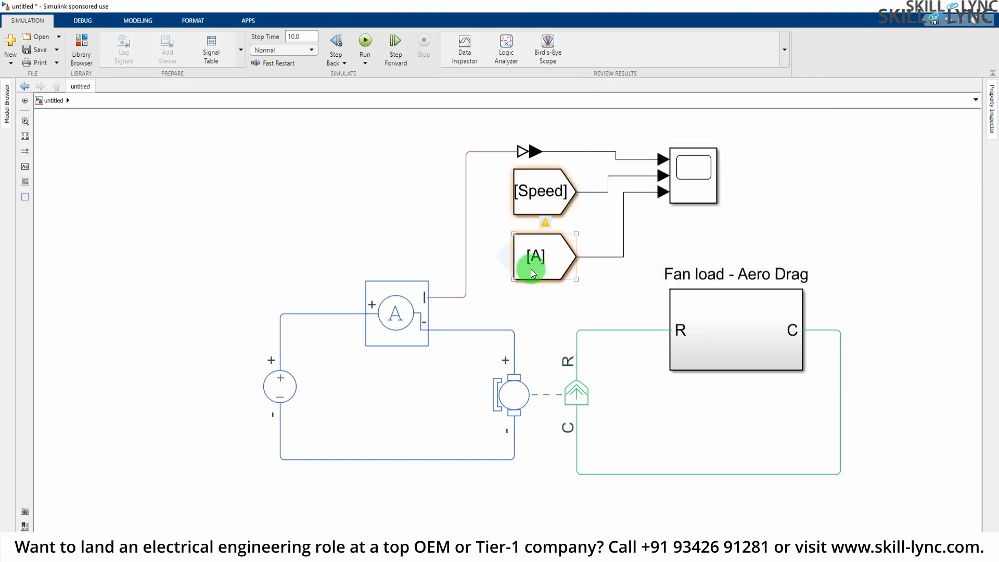
pyautogui.click(552, 268)
pyautogui.doubleClick(552, 268)
pyautogui.click(646, 255)
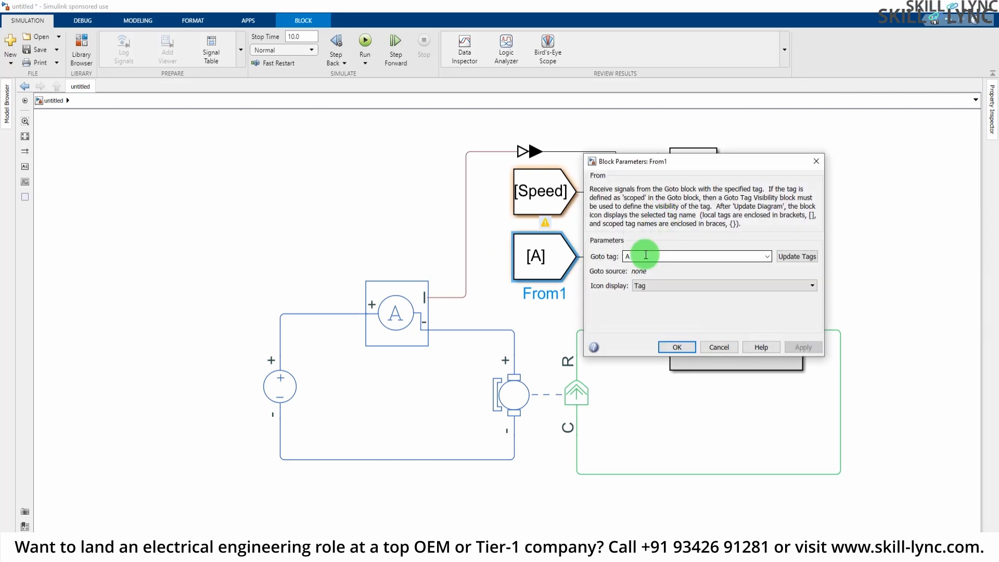
pyautogui.write('T')
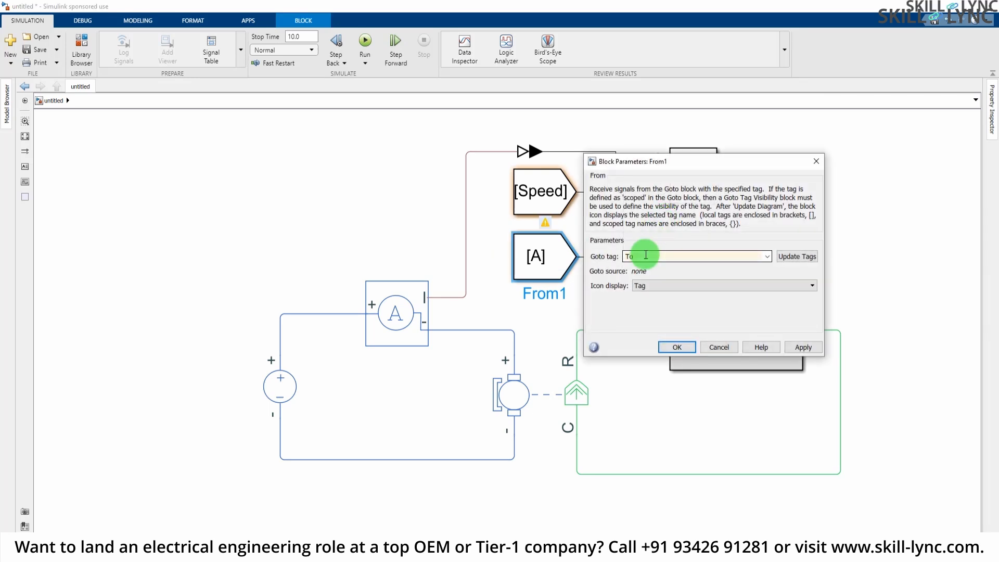
pyautogui.write('orque')
pyautogui.press('Return')
# - Examine the warning on the Speed From block
pyautogui.scroll(2, 419, 144)
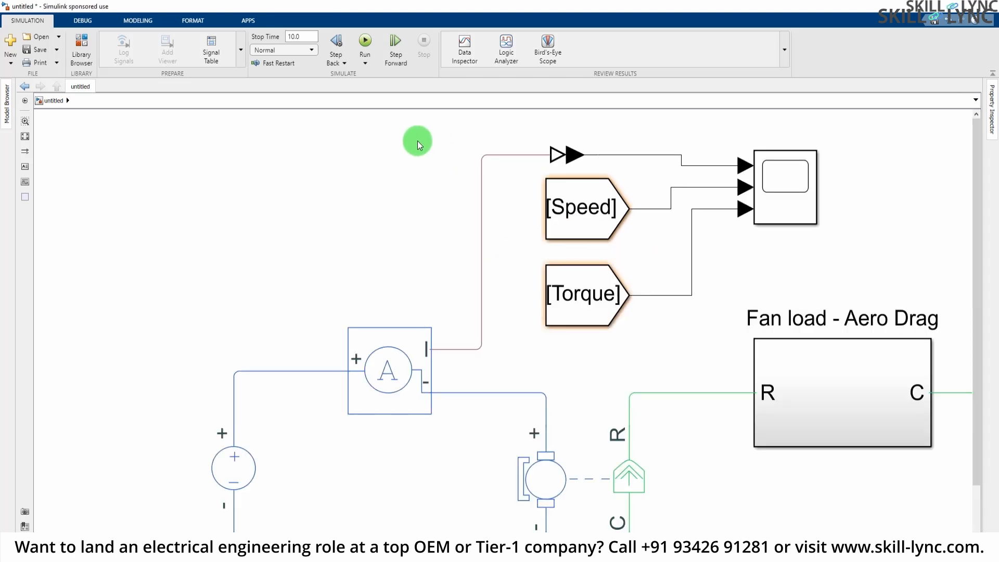
pyautogui.scroll(1, 420, 145)
pyautogui.click(633, 217)
pyautogui.click(631, 172)
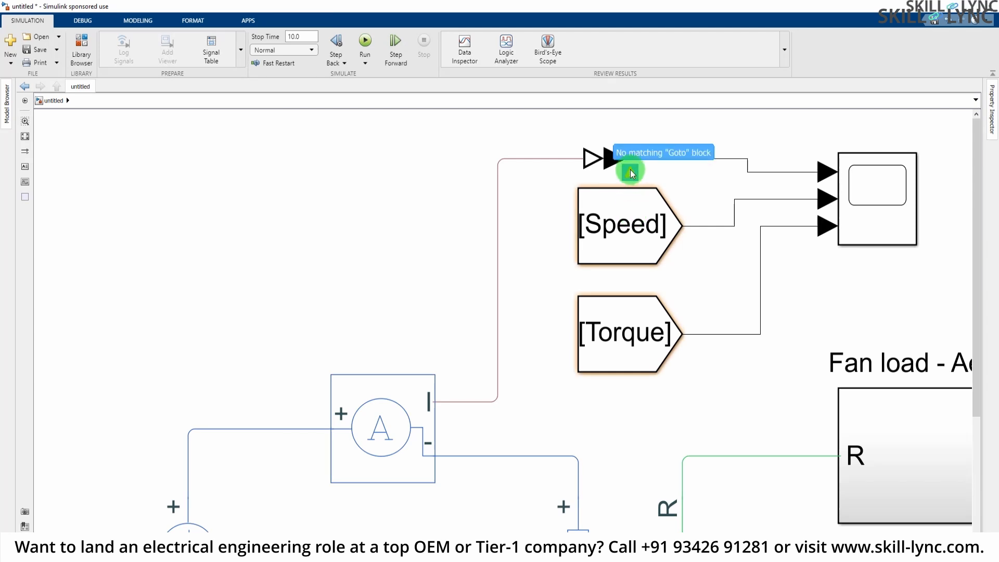
pyautogui.moveTo(543, 126); pyautogui.dragTo(734, 285)
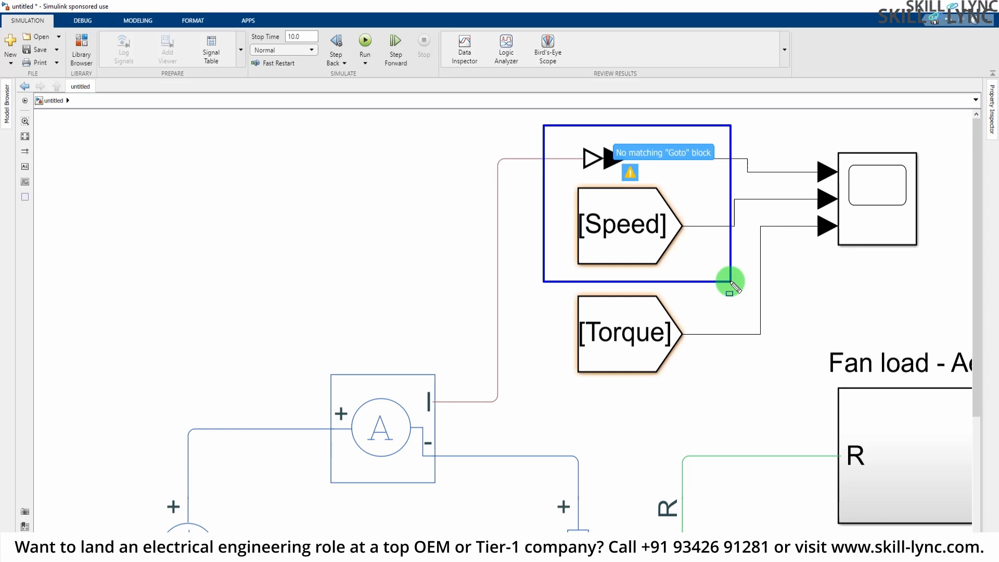
pyautogui.moveTo(734, 285); pyautogui.dragTo(729, 281)
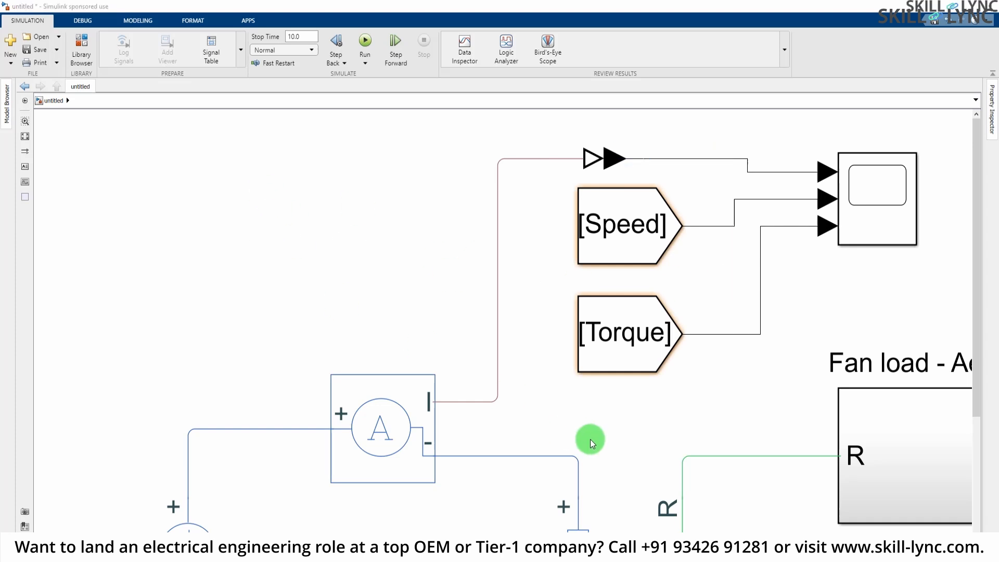
pyautogui.scroll(-3, 592, 443)
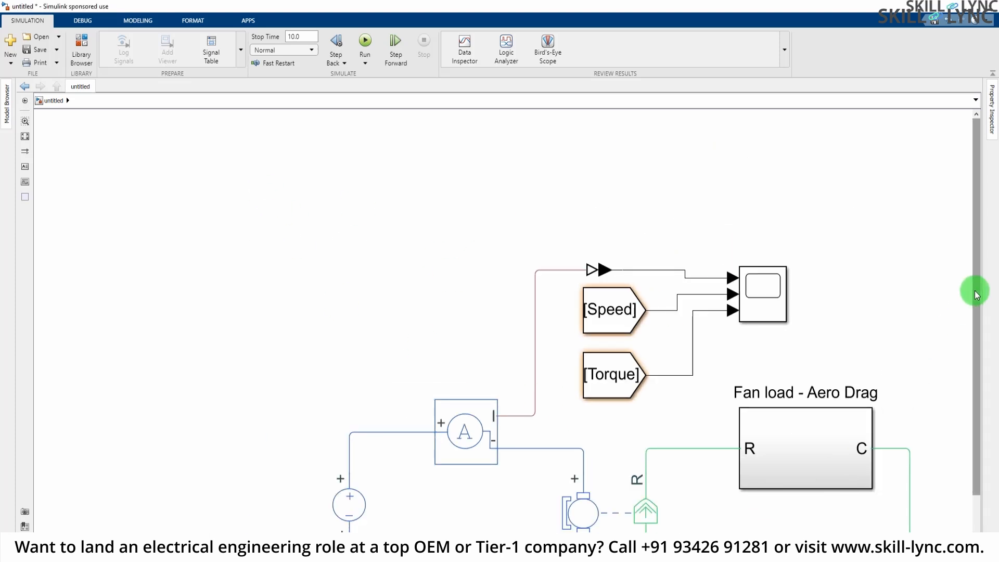
pyautogui.moveTo(975, 294); pyautogui.dragTo(981, 379)
pyautogui.scroll(-1, 916, 448)
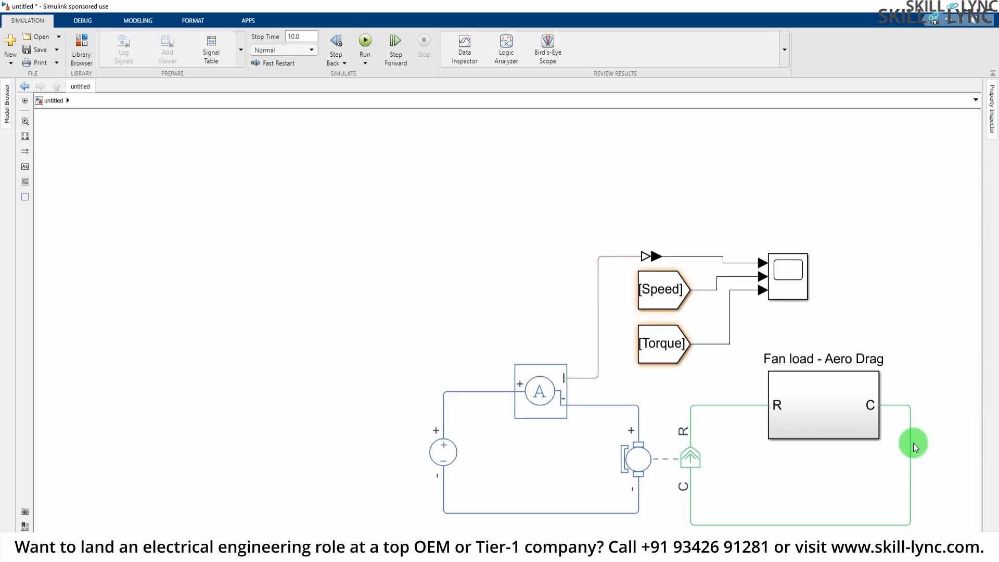
# - Open the Fan load - Aero Drag subsystem and the parameters of its Speed Goto block
pyautogui.doubleClick(824, 405)
pyautogui.click(723, 142)
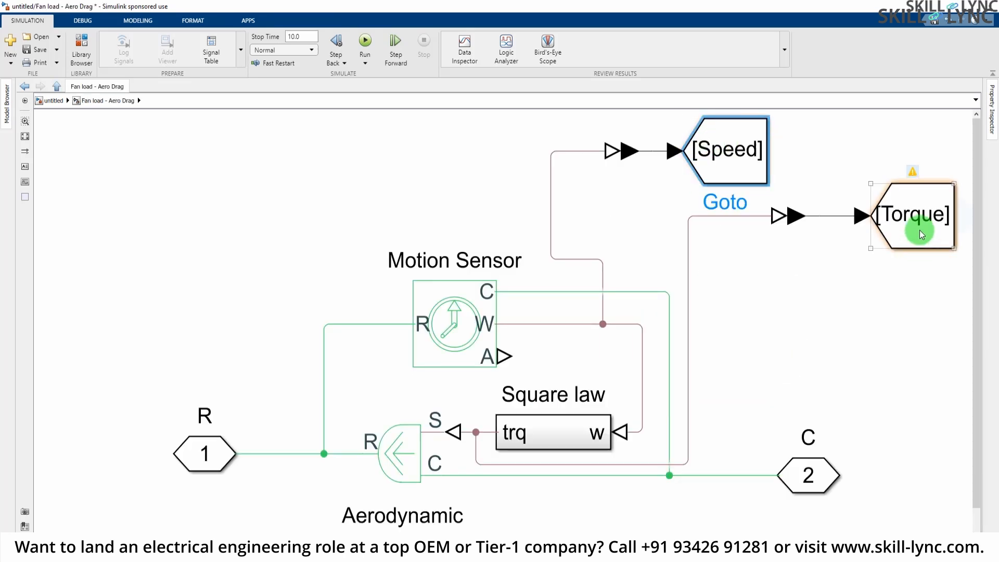
pyautogui.click(920, 224)
pyautogui.click(737, 156)
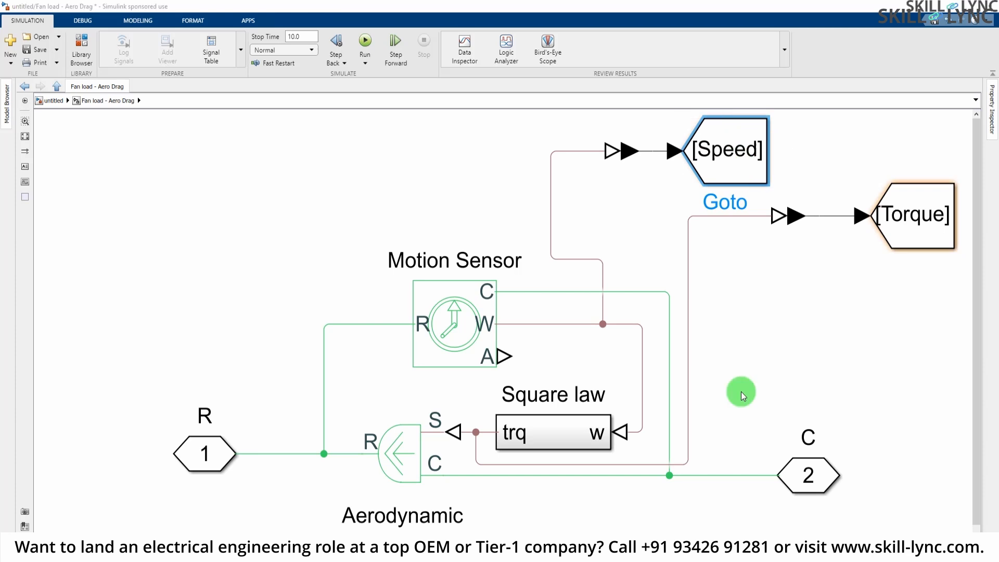
pyautogui.press('Return')
# - Try to set the tag visibility of the Speed Goto block to global
pyautogui.doubleClick(511, 111)
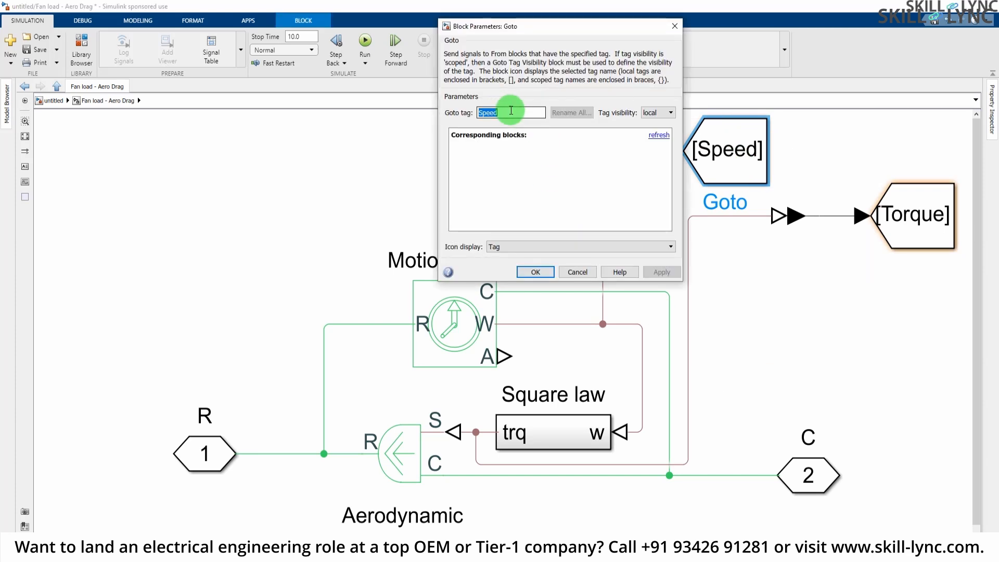
pyautogui.click(527, 166)
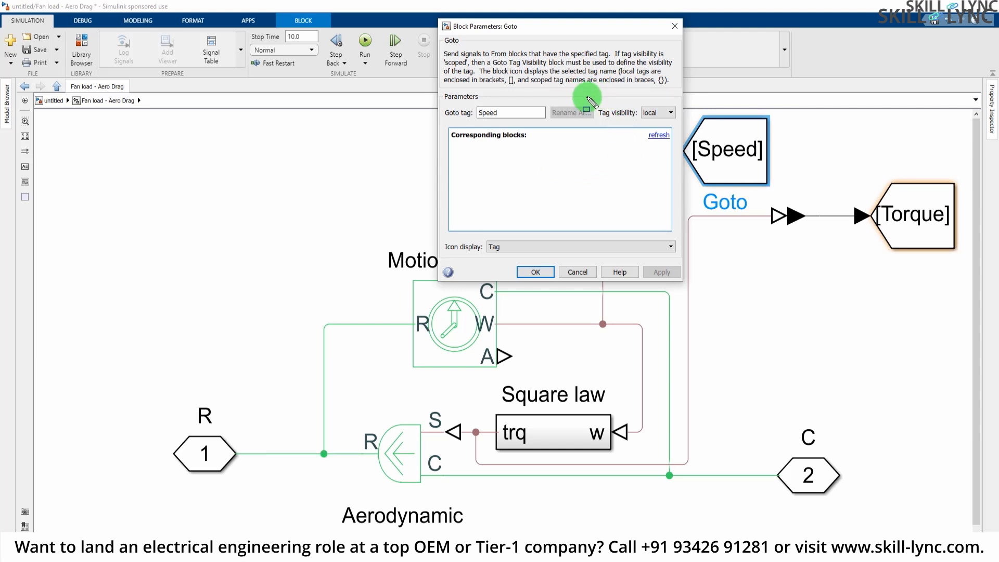
pyautogui.moveTo(605, 112); pyautogui.dragTo(685, 133)
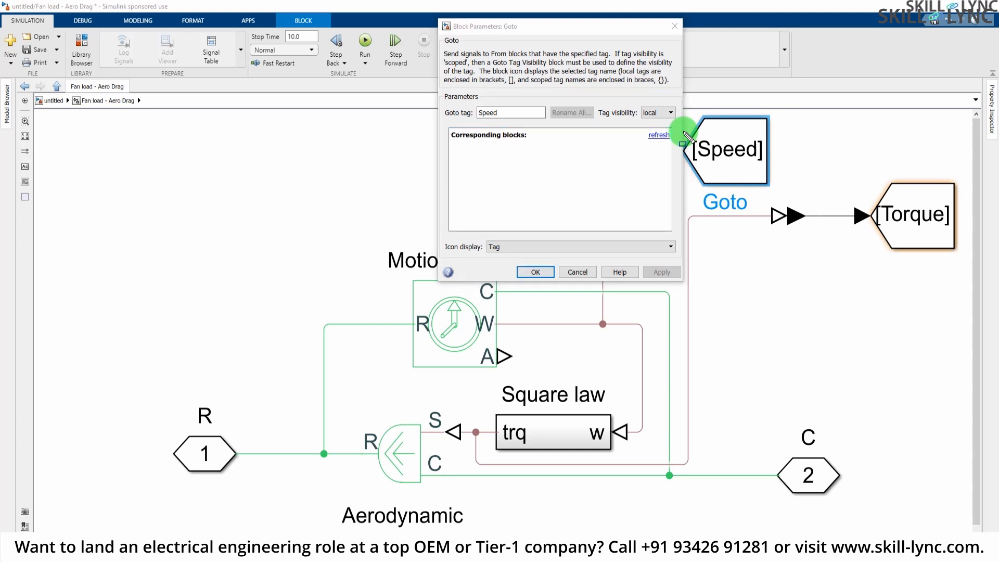
pyautogui.click(661, 113)
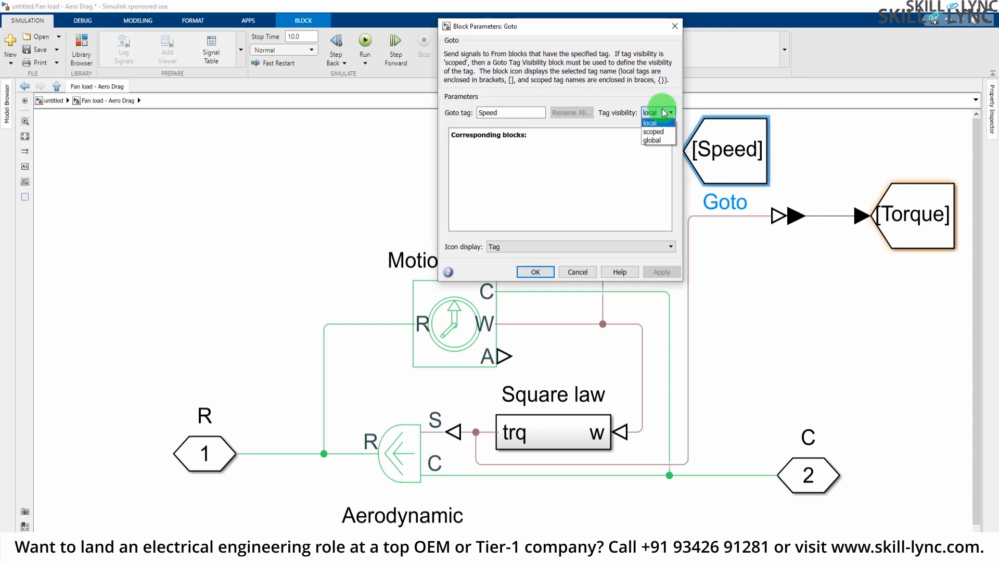
pyautogui.click(660, 146)
pyautogui.click(535, 274)
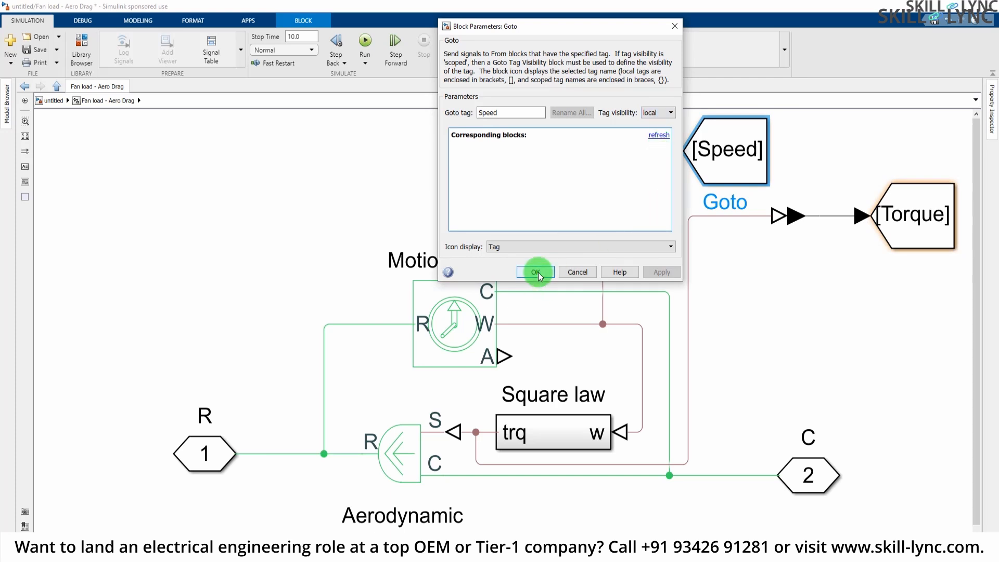
pyautogui.click(839, 143)
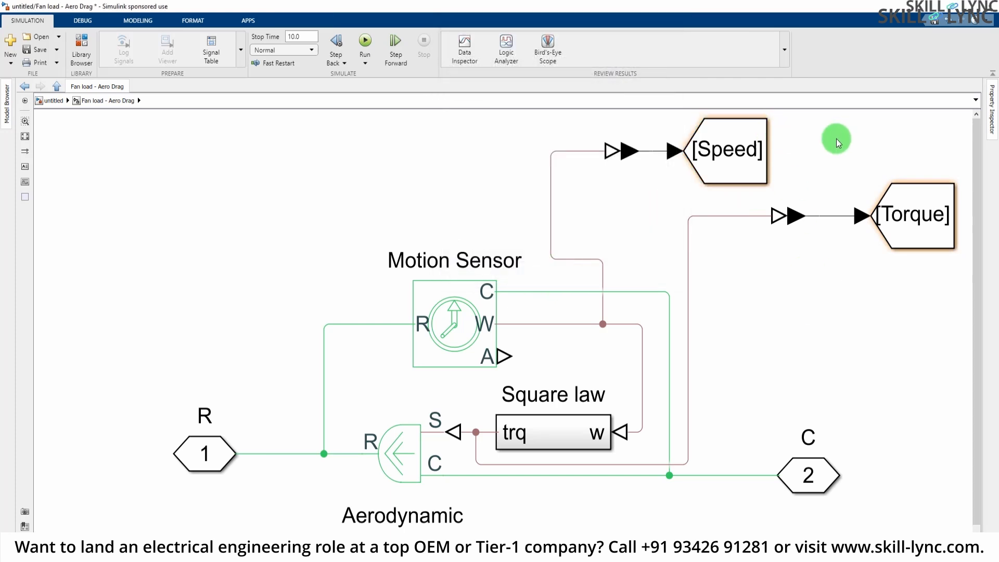
# - Set the tag visibility of the Torque Goto block to global
pyautogui.click(916, 214)
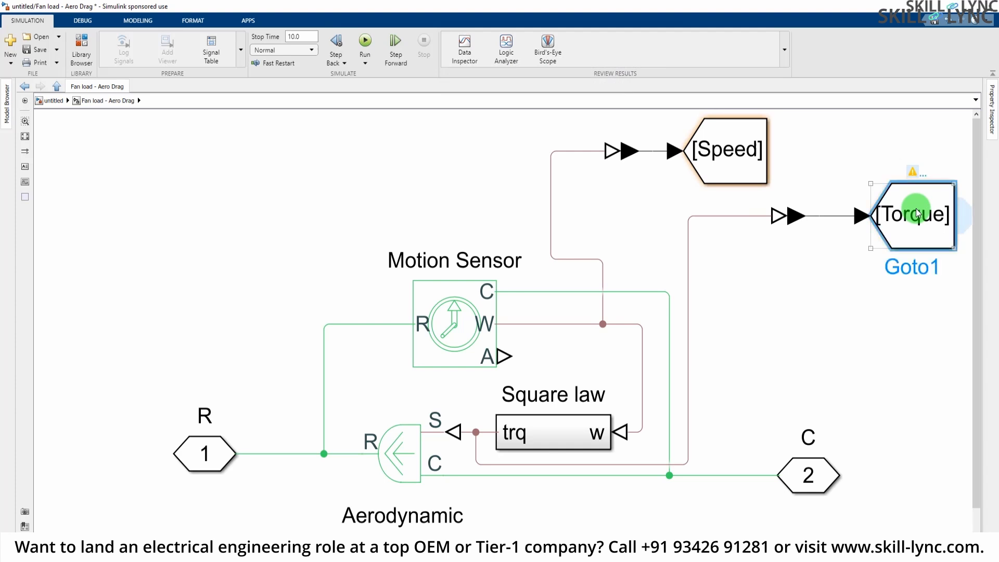
pyautogui.doubleClick(917, 214)
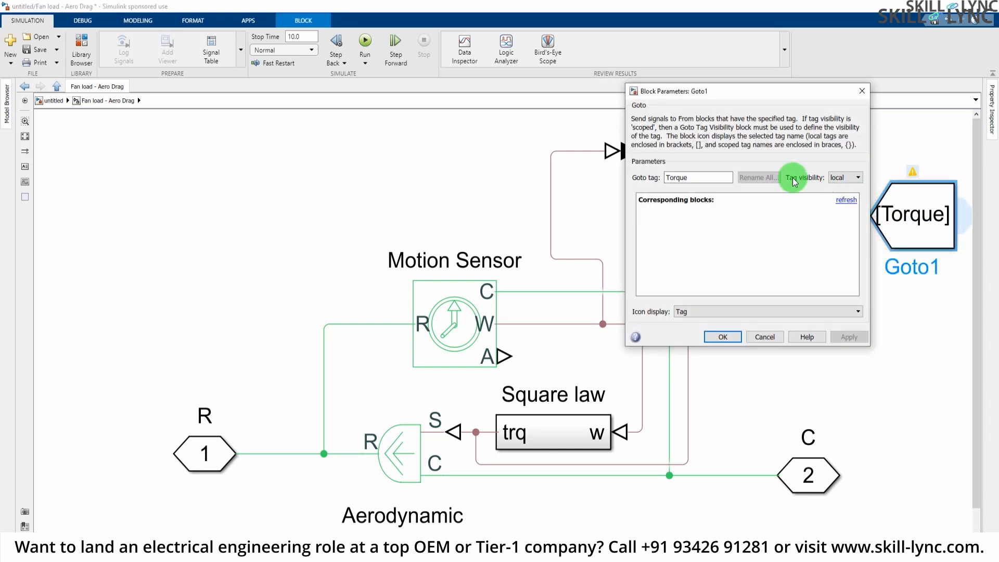
pyautogui.click(846, 178)
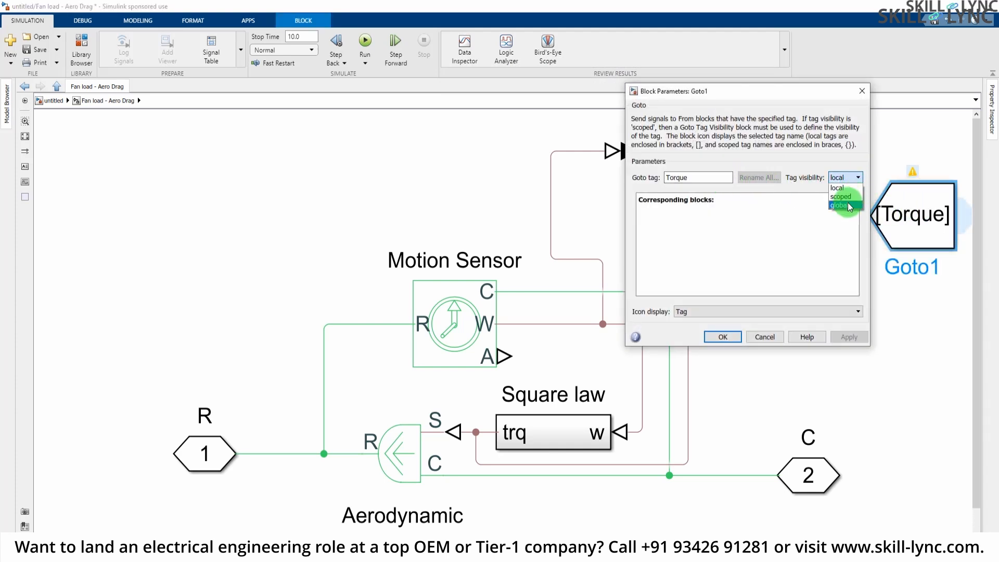
pyautogui.click(841, 208)
pyautogui.click(723, 337)
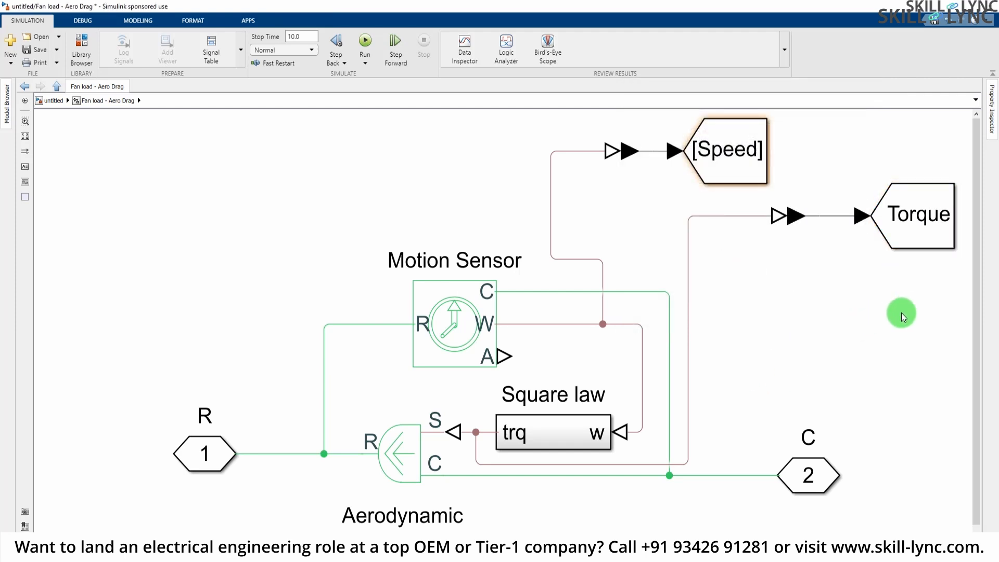
# - Set the tag visibility of the Speed Goto block to global and return to the top level of the model
pyautogui.click(936, 221)
pyautogui.click(866, 290)
pyautogui.click(735, 159)
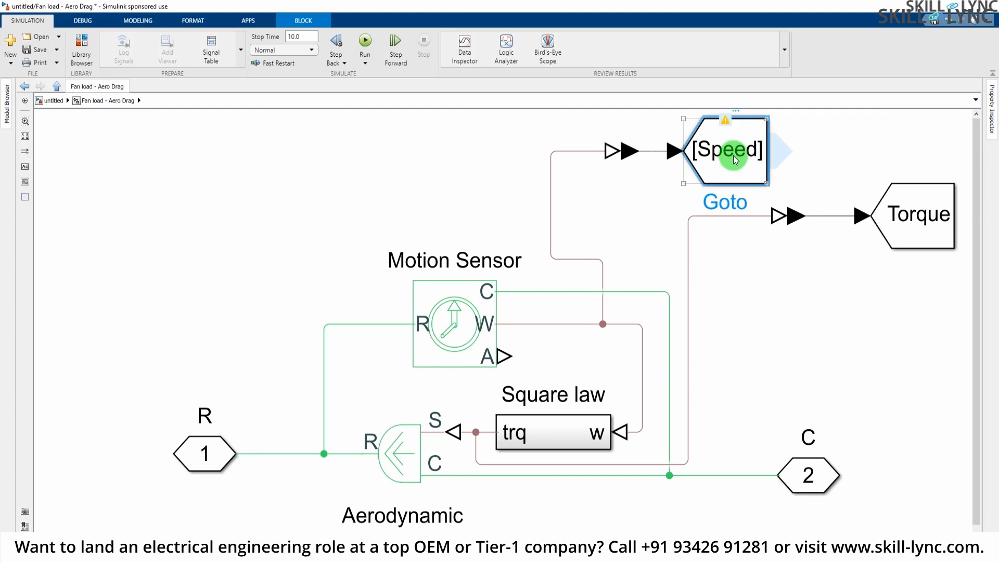
pyautogui.doubleClick(735, 160)
pyautogui.click(659, 113)
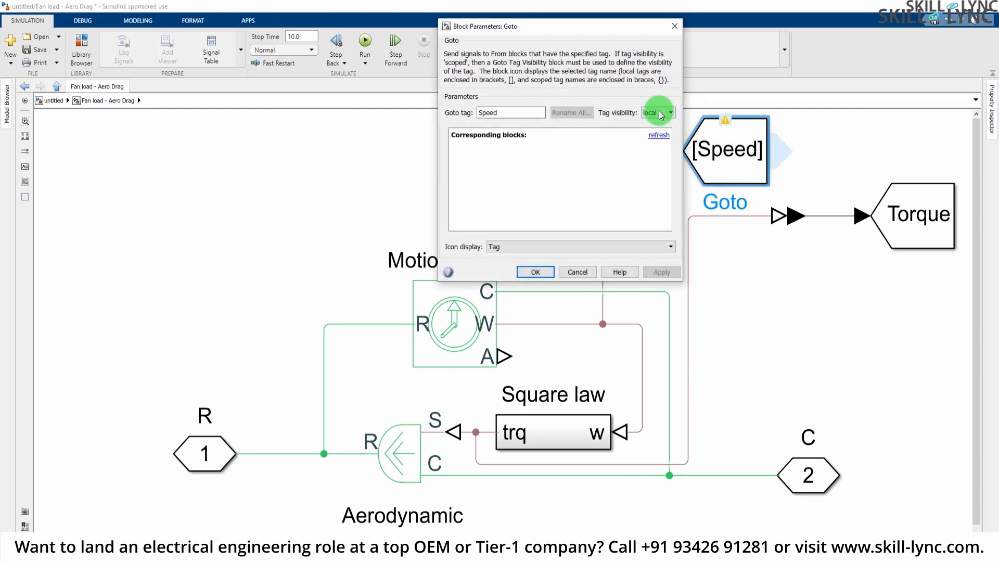
pyautogui.click(654, 139)
pyautogui.click(535, 270)
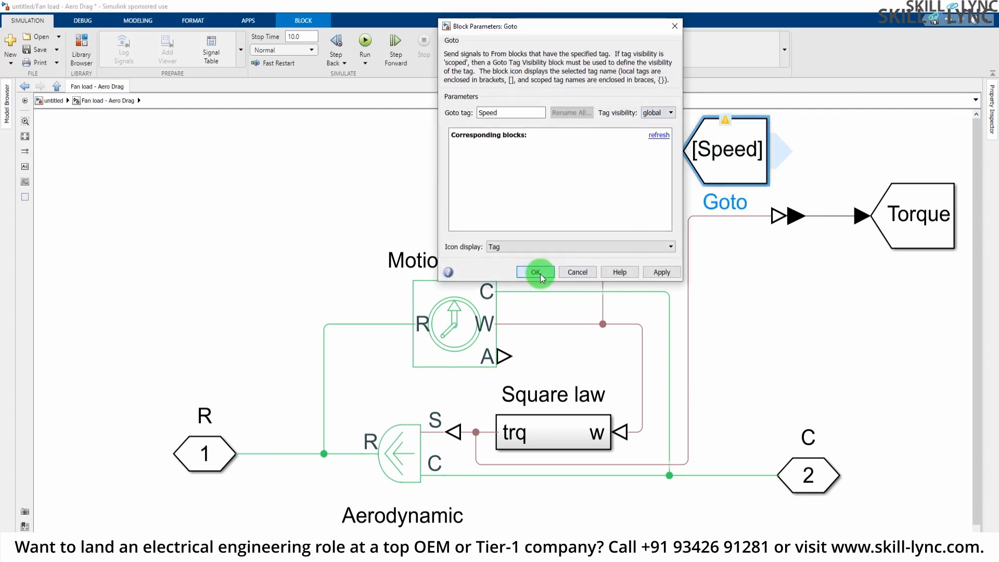
pyautogui.click(781, 297)
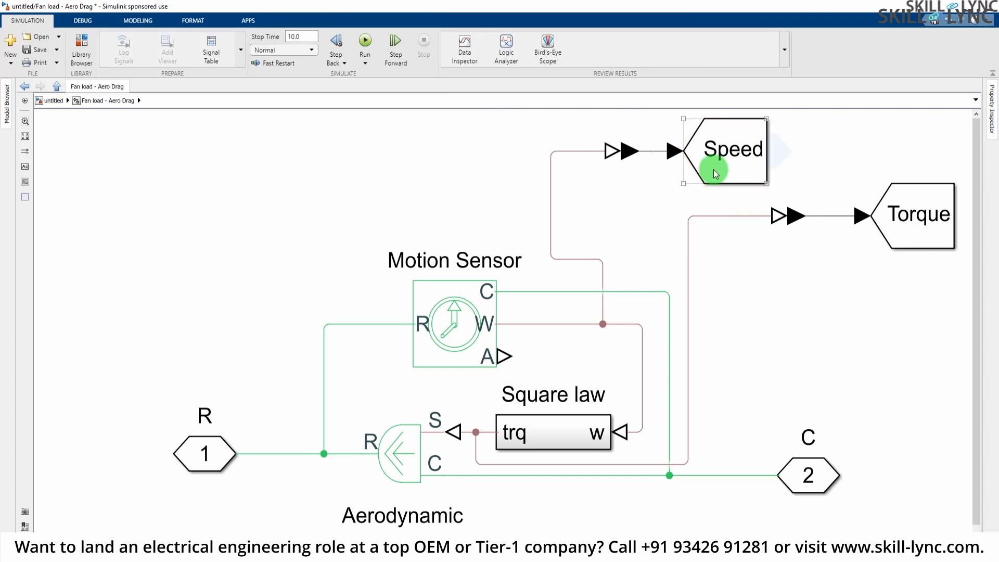
pyautogui.click(52, 101)
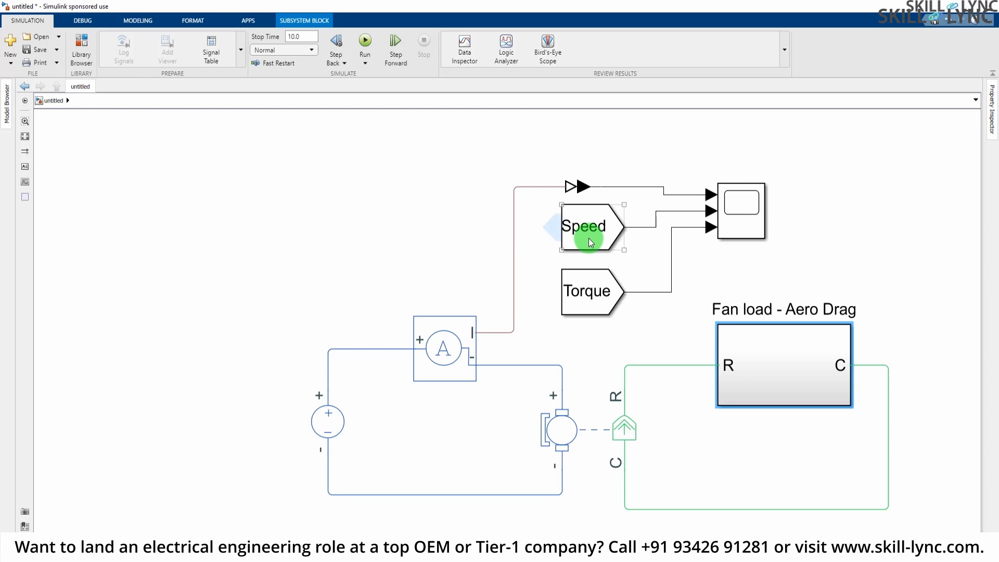
# - Check the Speed From block's Goto source and the matching Goto blocks inside the Fan load - Aero Drag subsystem
pyautogui.click(796, 399)
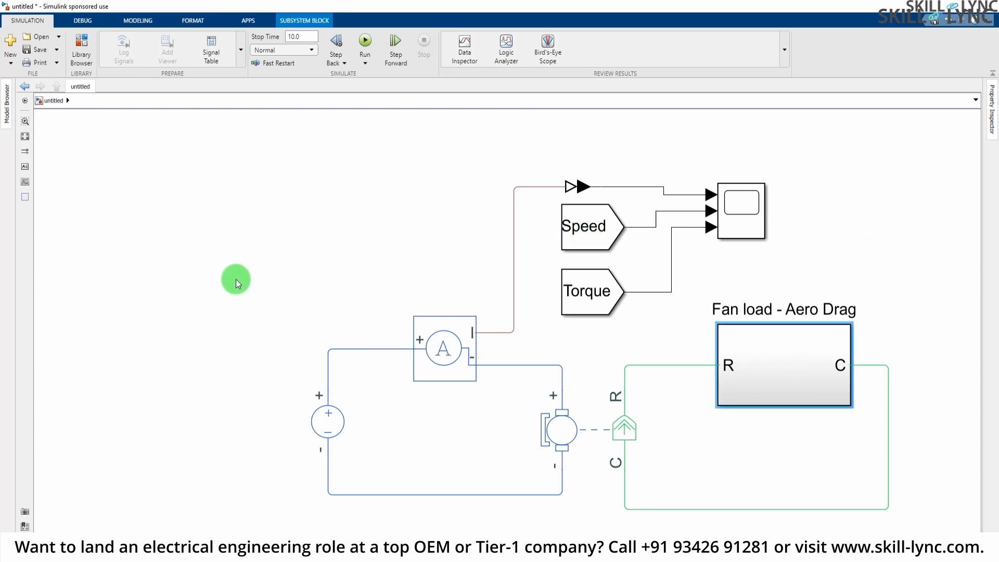
pyautogui.moveTo(264, 275); pyautogui.dragTo(488, 507)
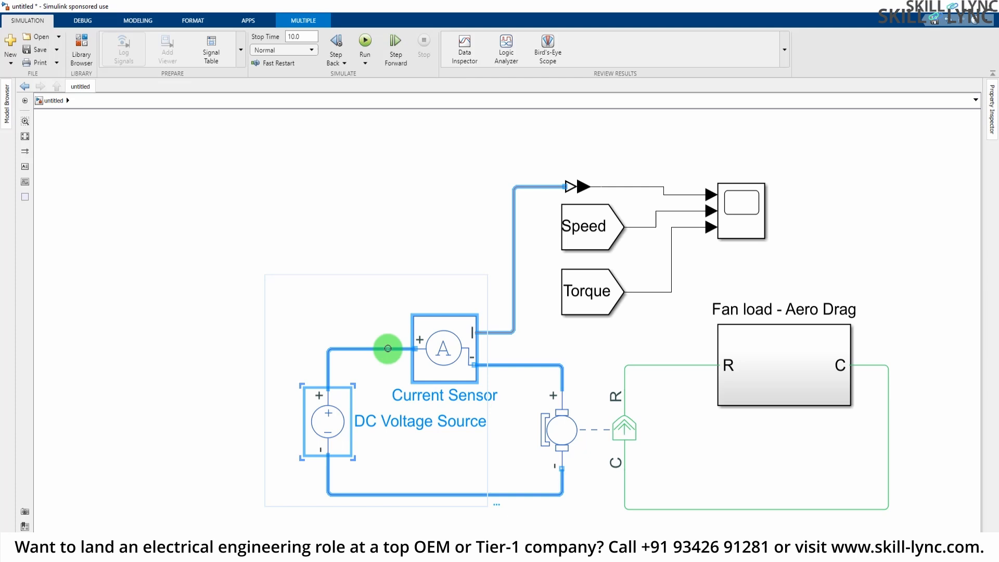
pyautogui.click(409, 199)
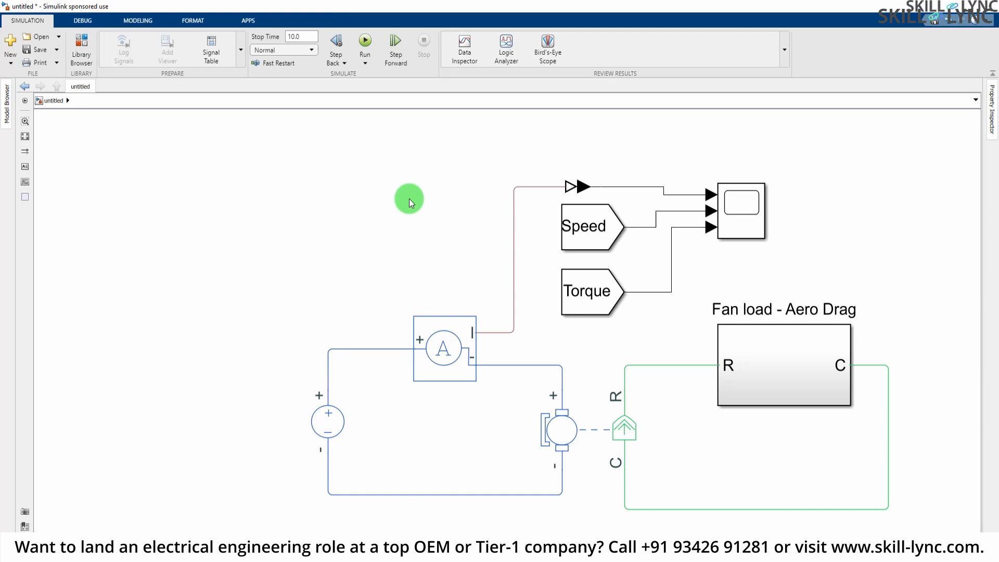
pyautogui.click(433, 357)
pyautogui.doubleClick(589, 232)
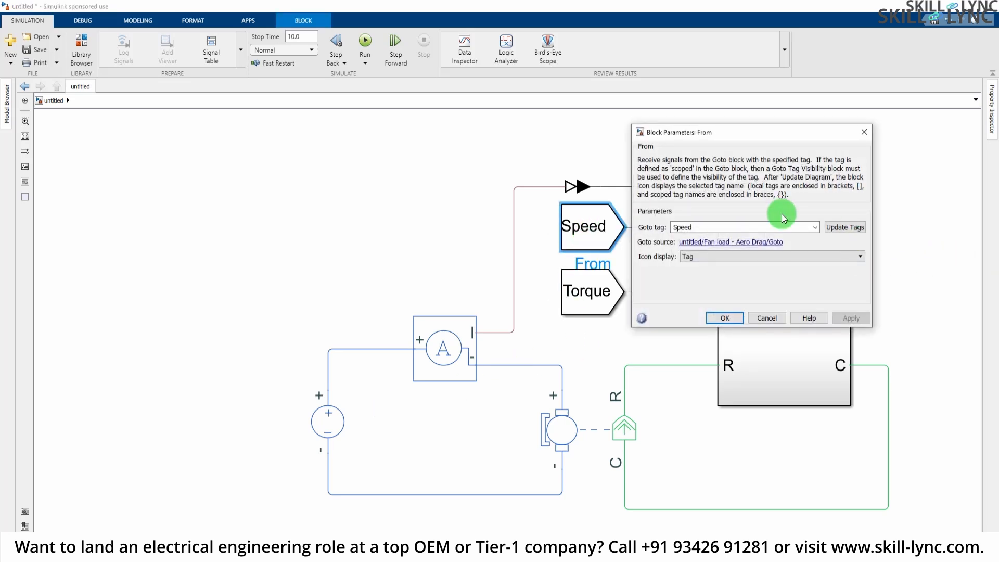
pyautogui.click(762, 318)
pyautogui.doubleClick(788, 345)
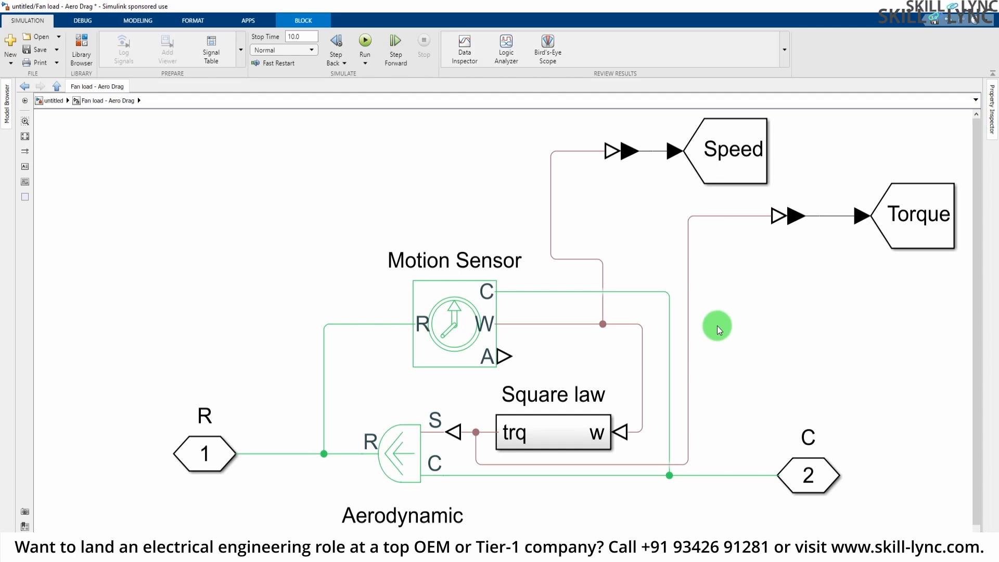
pyautogui.click(914, 211)
pyautogui.click(52, 104)
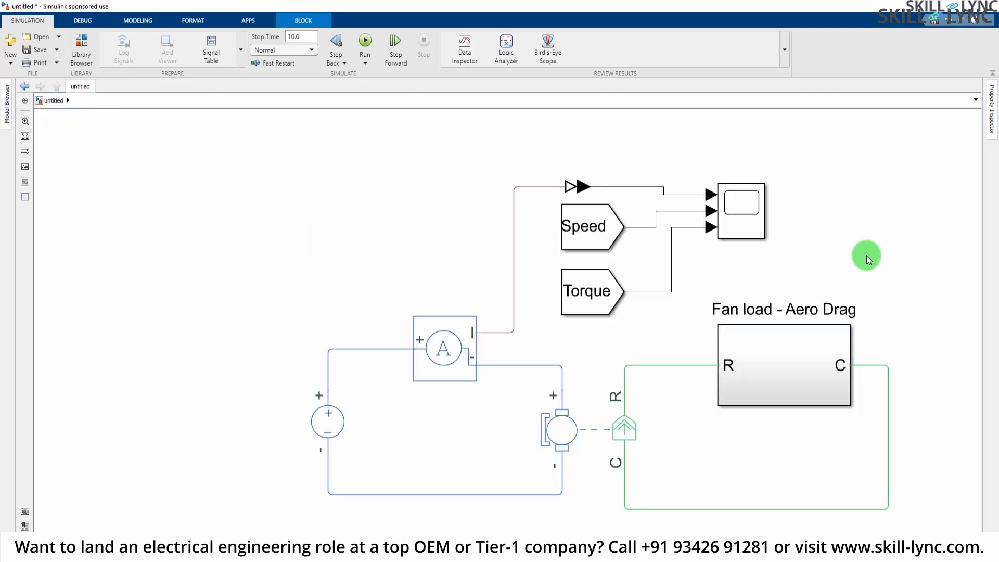
pyautogui.click(867, 255)
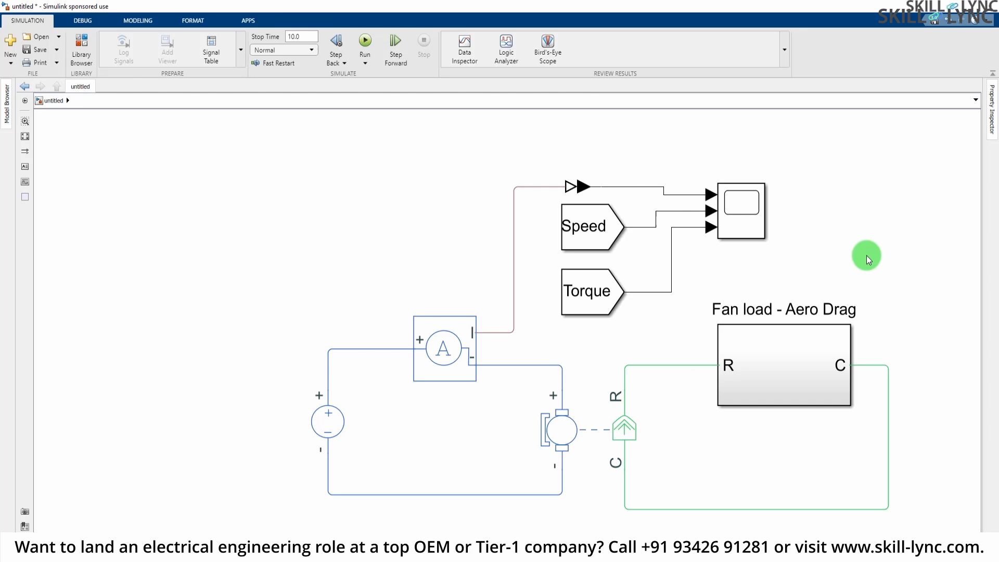
# - Set the constant value of the DC Voltage Source to 100 V
pyautogui.doubleClick(333, 416)
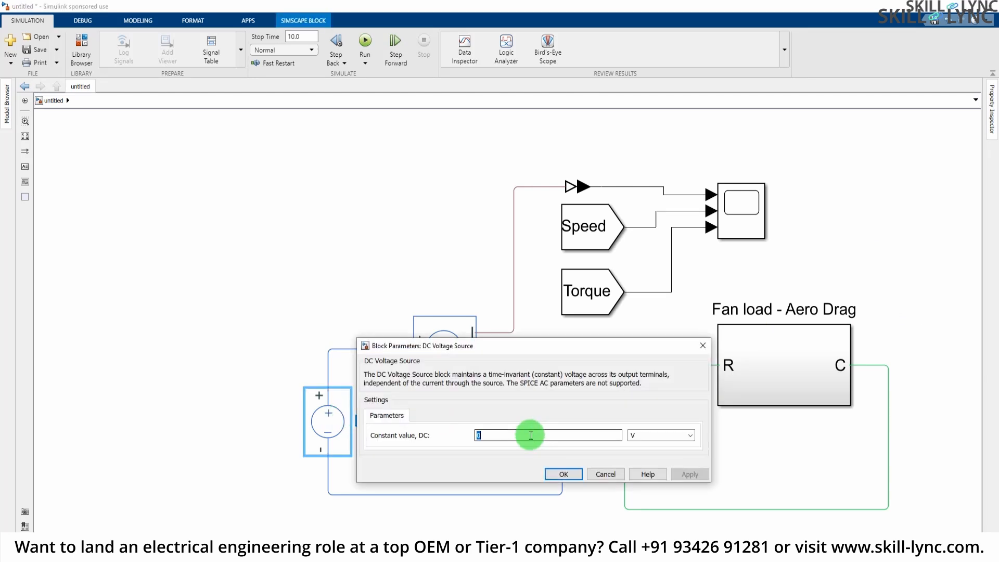
pyautogui.write('1')
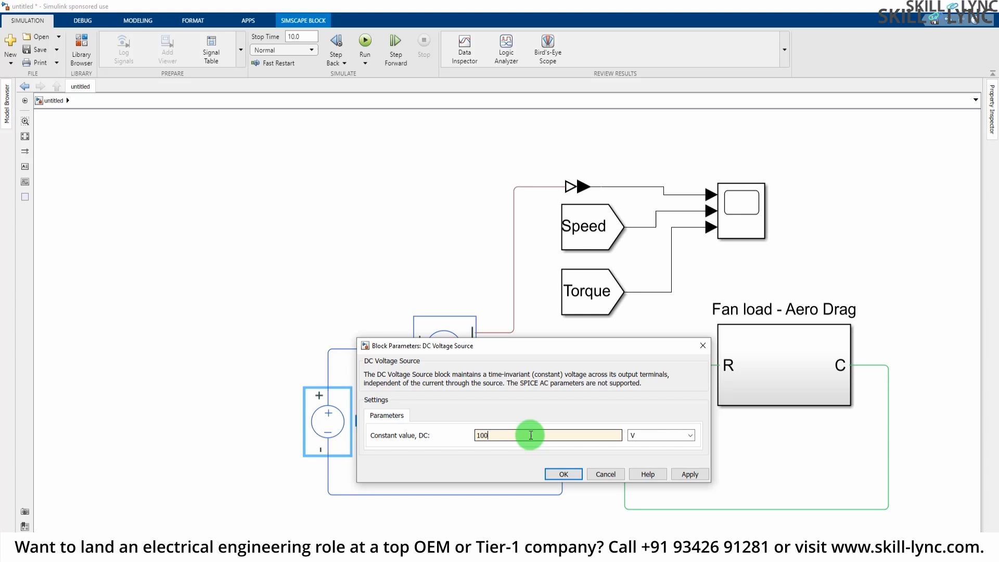
pyautogui.write('0.0')
pyautogui.click(564, 474)
# - Examine the DC Motor block's electrical torque parameters, especially the model parameterization and the back-emf constant
pyautogui.click(560, 416)
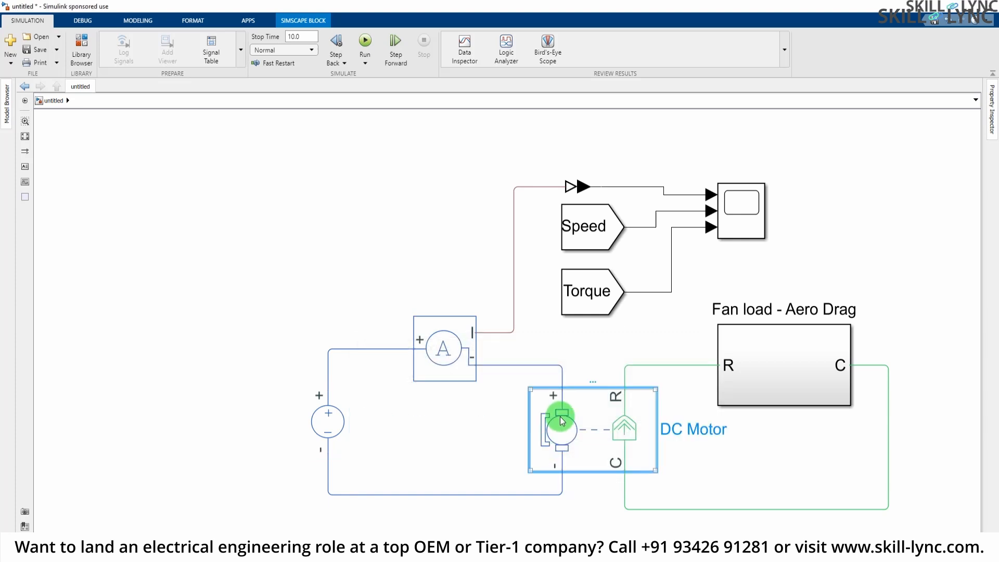
pyautogui.doubleClick(560, 416)
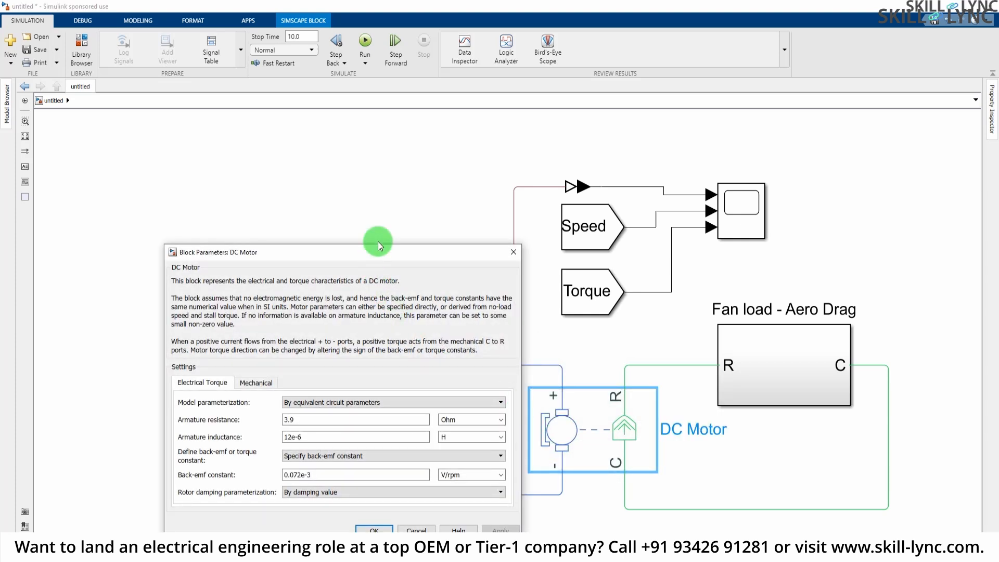
pyautogui.moveTo(378, 246); pyautogui.dragTo(478, 95)
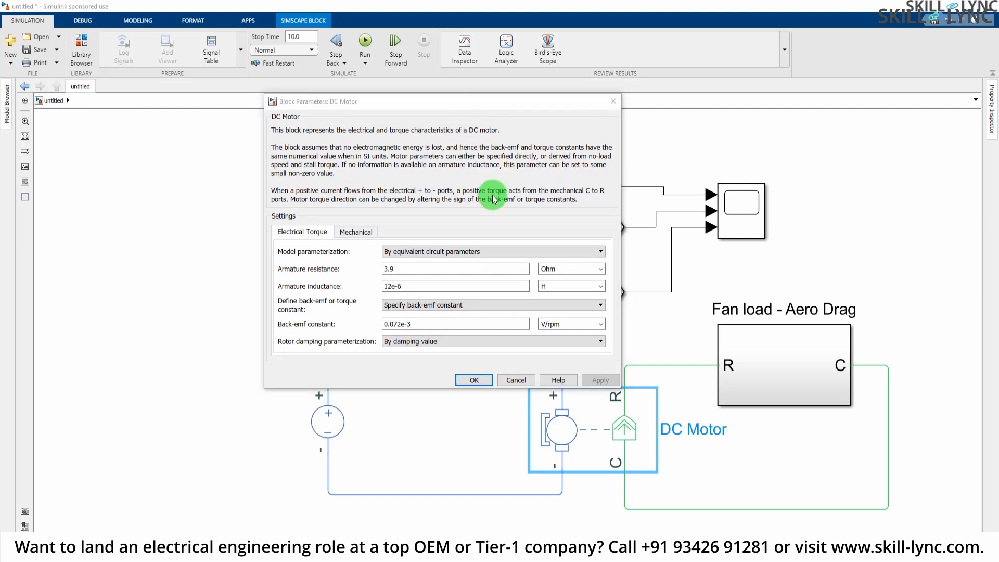
pyautogui.moveTo(375, 242)
pyautogui.mouseDown()
pyautogui.moveTo(463, 264)
pyautogui.moveTo(609, 259)
pyautogui.mouseUp()
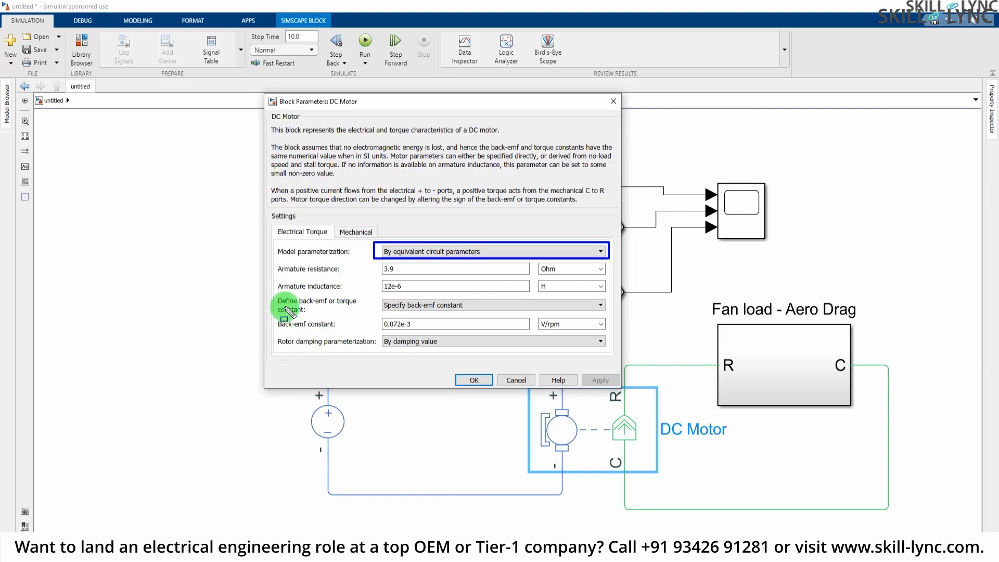
pyautogui.moveTo(274, 318)
pyautogui.mouseDown()
pyautogui.moveTo(297, 335)
pyautogui.moveTo(615, 336)
pyautogui.mouseUp()
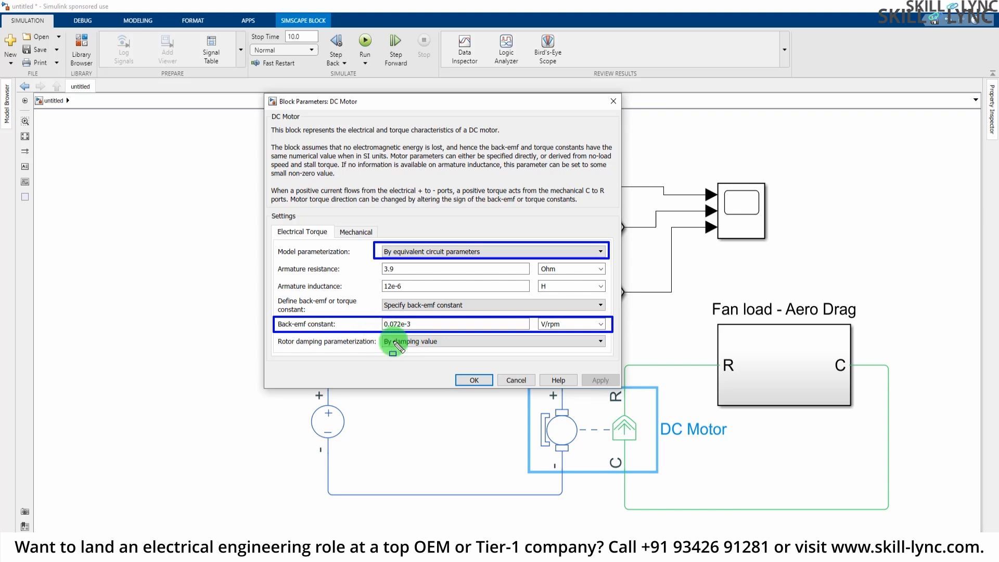
pyautogui.click(473, 380)
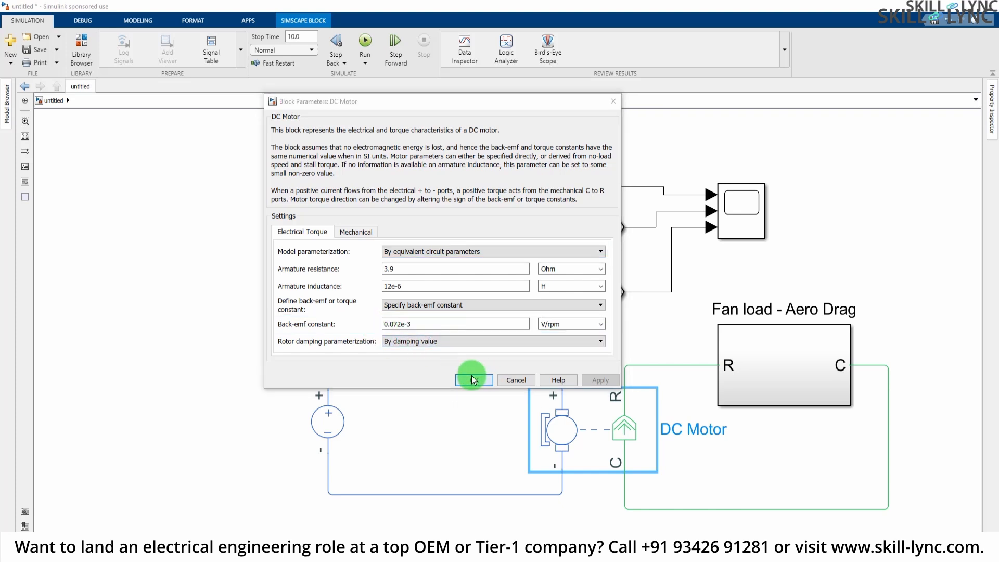
pyautogui.click(454, 423)
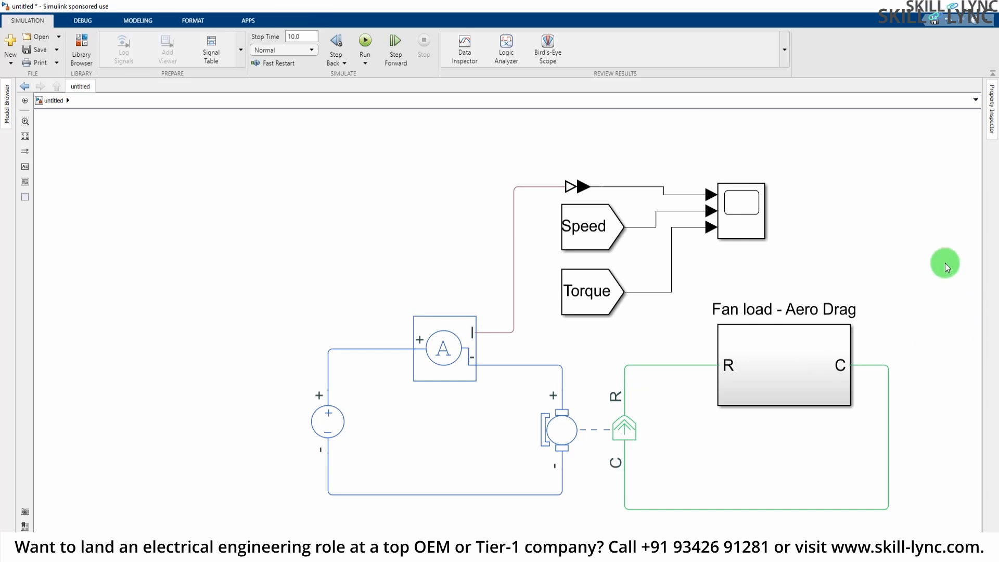
# - Add an Inertia block from the mechanical rotational elements in the empty area above the fan load
pyautogui.doubleClick(873, 240)
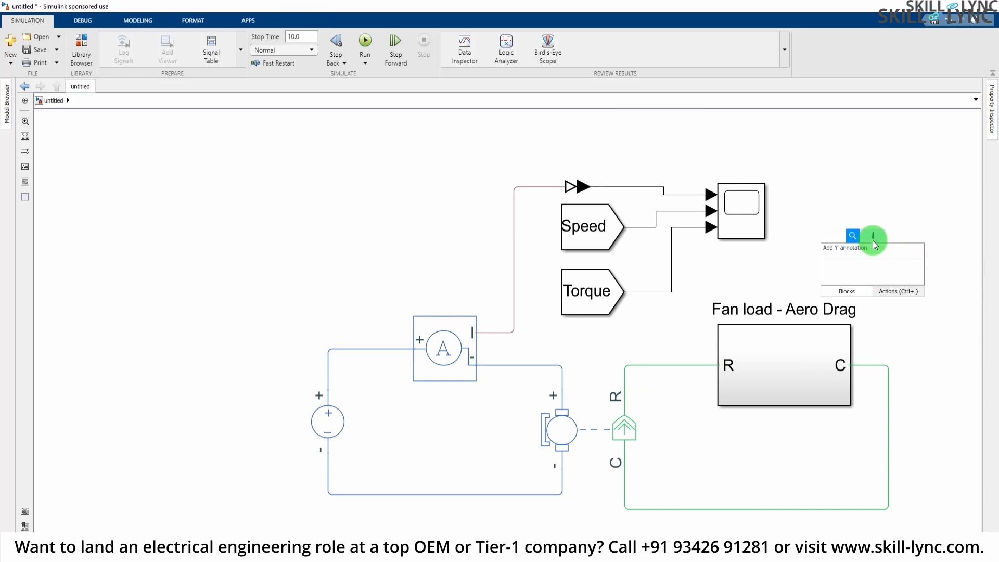
pyautogui.write('inertia')
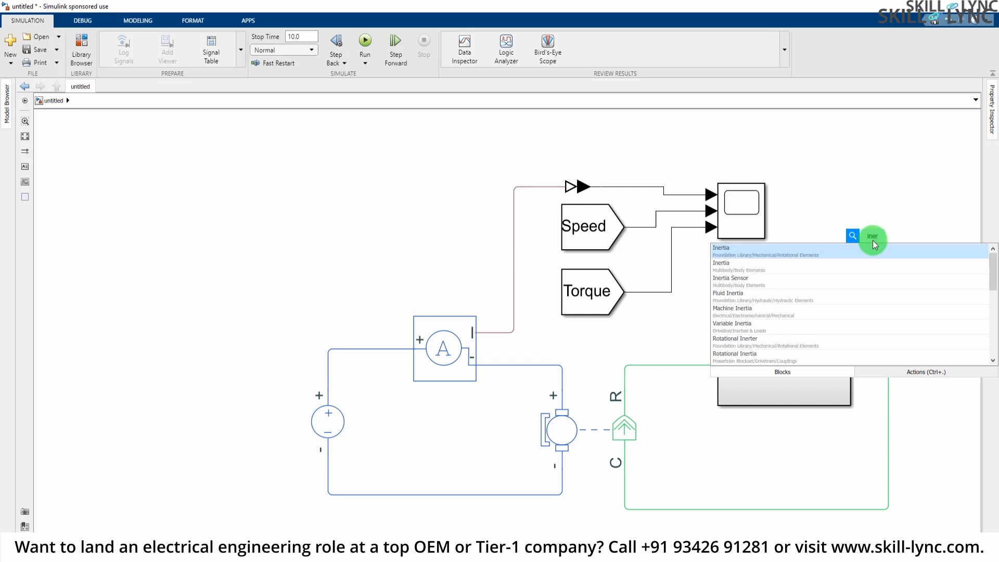
pyautogui.press('Return')
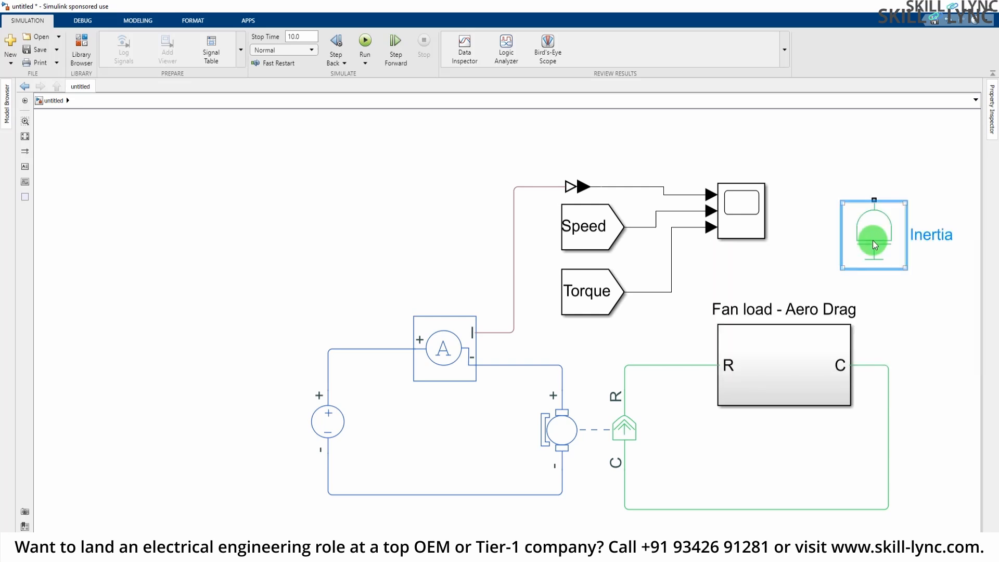
pyautogui.click(880, 249)
pyautogui.moveTo(880, 248); pyautogui.dragTo(895, 216)
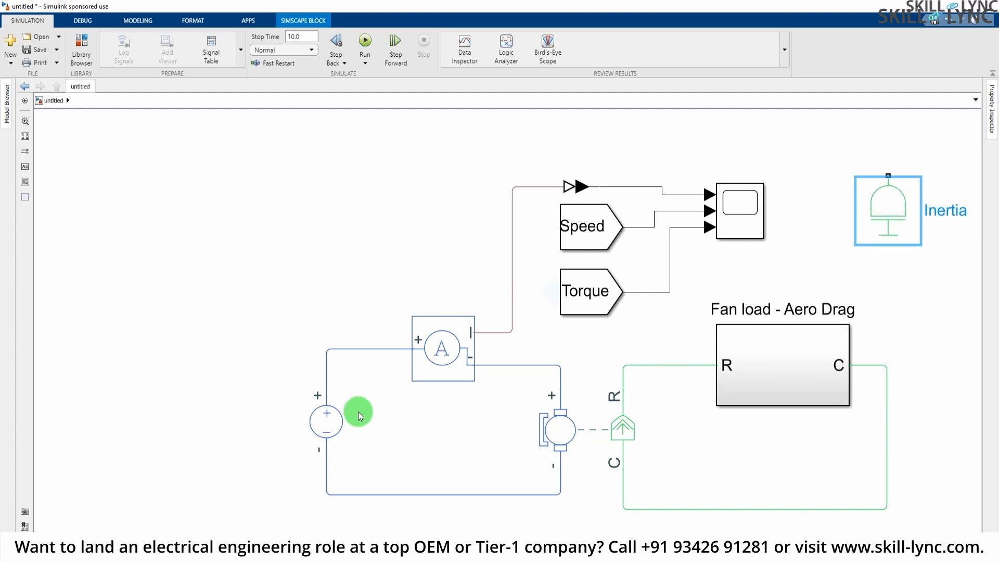
# - Shift the motor circuit, the Torque From block and the Scope group away from the fan load to free up space
pyautogui.scroll(-1, 912, 415)
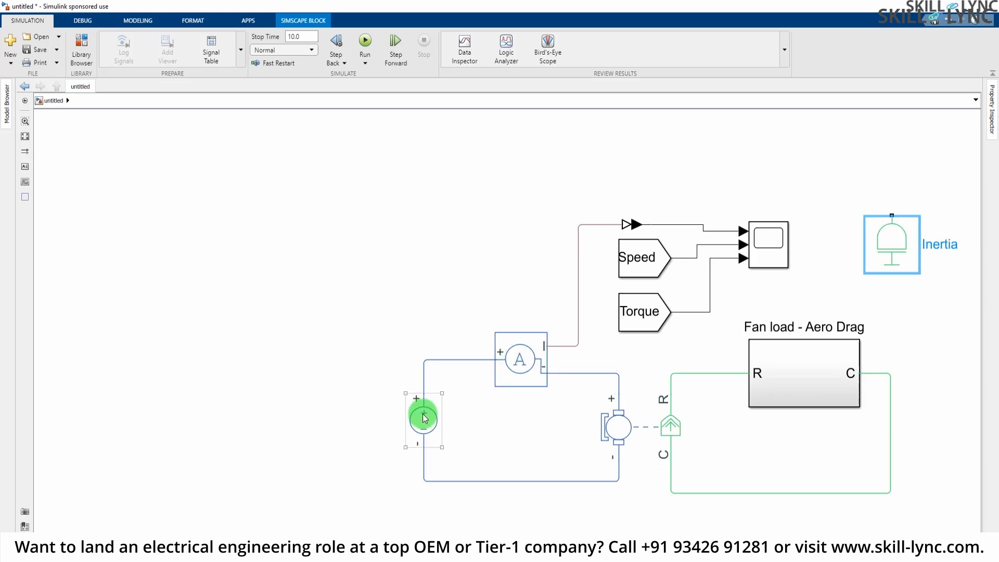
pyautogui.moveTo(393, 329); pyautogui.dragTo(653, 491)
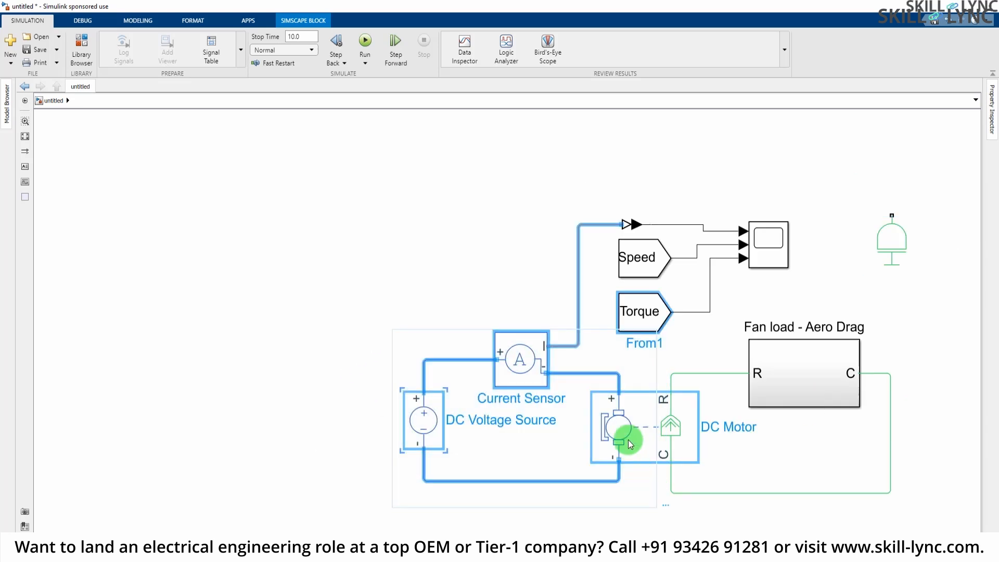
pyautogui.moveTo(629, 439); pyautogui.dragTo(292, 423)
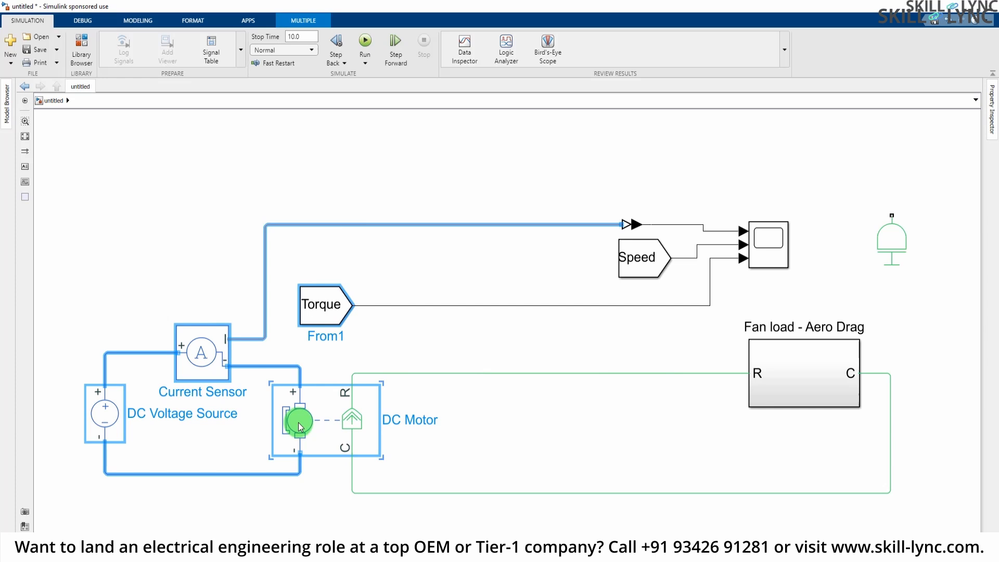
pyautogui.click(607, 171)
pyautogui.moveTo(641, 226); pyautogui.dragTo(536, 251)
pyautogui.click(631, 183)
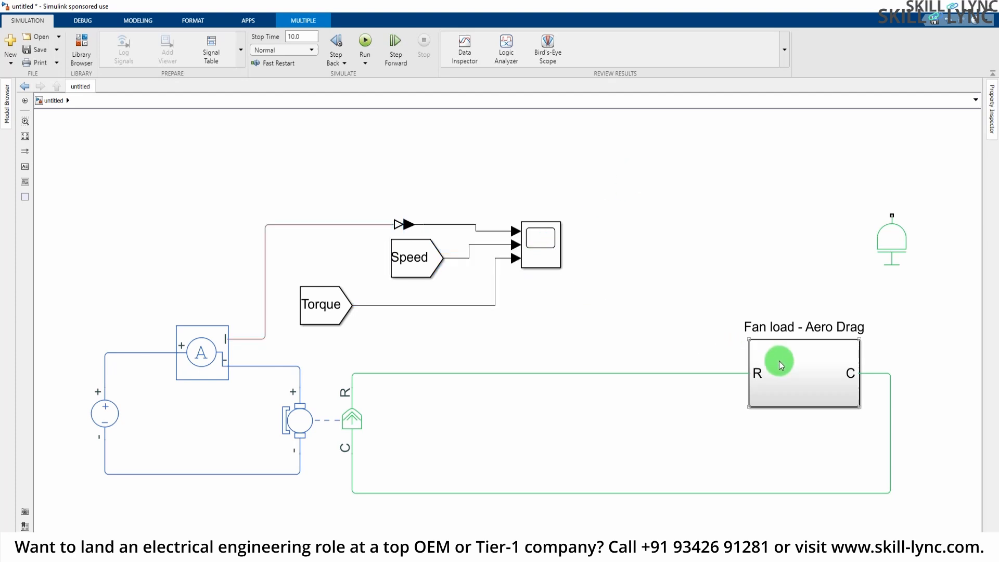
# - Move the Fan load - Aero Drag subsystem closer to the DC Motor and tighten the line at its C port
pyautogui.moveTo(779, 361); pyautogui.dragTo(709, 367)
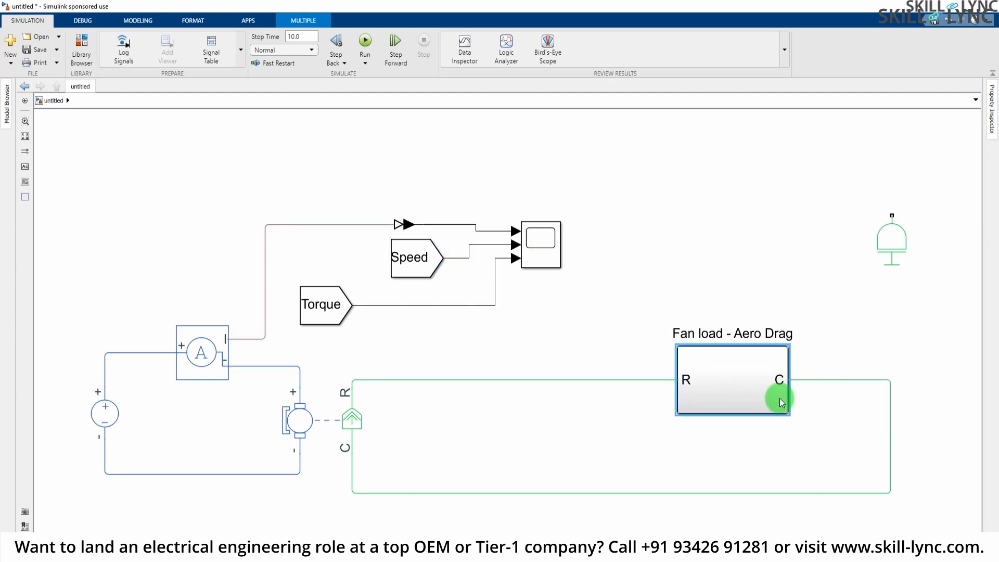
pyautogui.moveTo(889, 425); pyautogui.dragTo(807, 427)
pyautogui.moveTo(746, 386); pyautogui.dragTo(661, 393)
pyautogui.click(817, 412)
# - Move the Inertia block above the fan load subsystem and rotate it 180 degrees so its port faces down
pyautogui.moveTo(895, 235); pyautogui.dragTo(668, 272)
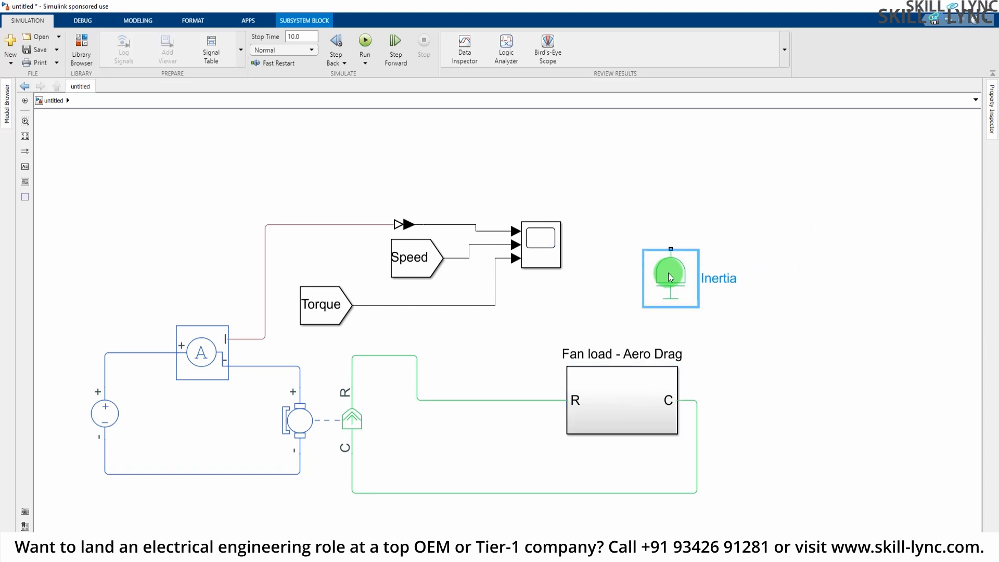
pyautogui.hotkey('ctrl', 'r')
pyautogui.hotkey('ctrl', 'r')
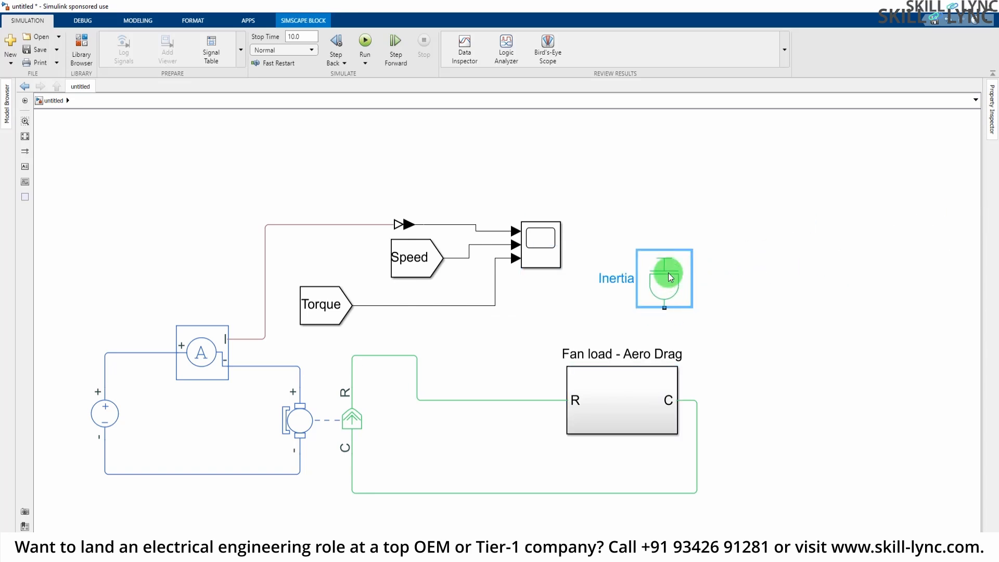
# - Connect the Inertia block to the line between the DC Motor and the fan load's R port, and check its inertia parameter
pyautogui.moveTo(668, 273); pyautogui.dragTo(502, 400)
pyautogui.click(495, 401)
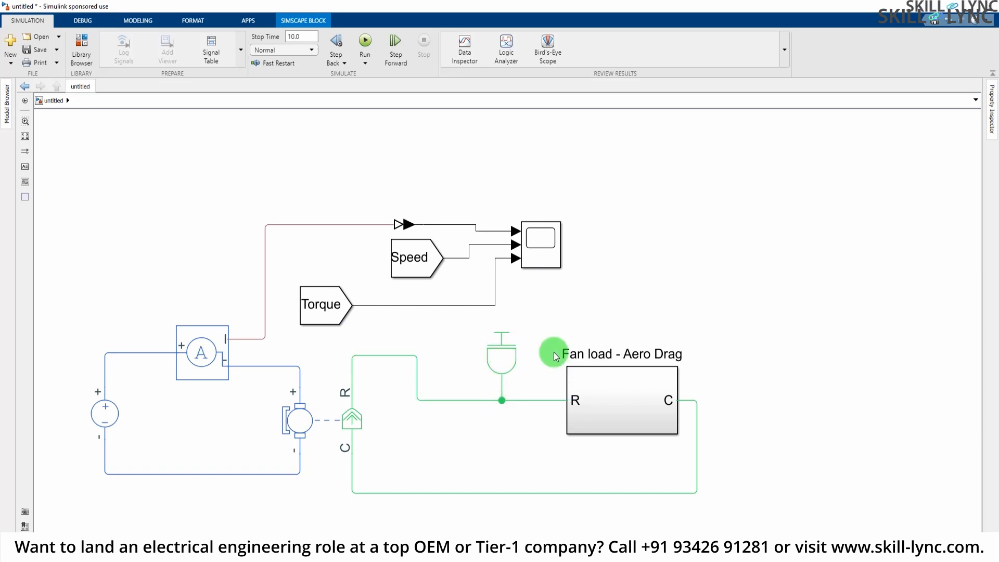
pyautogui.doubleClick(515, 351)
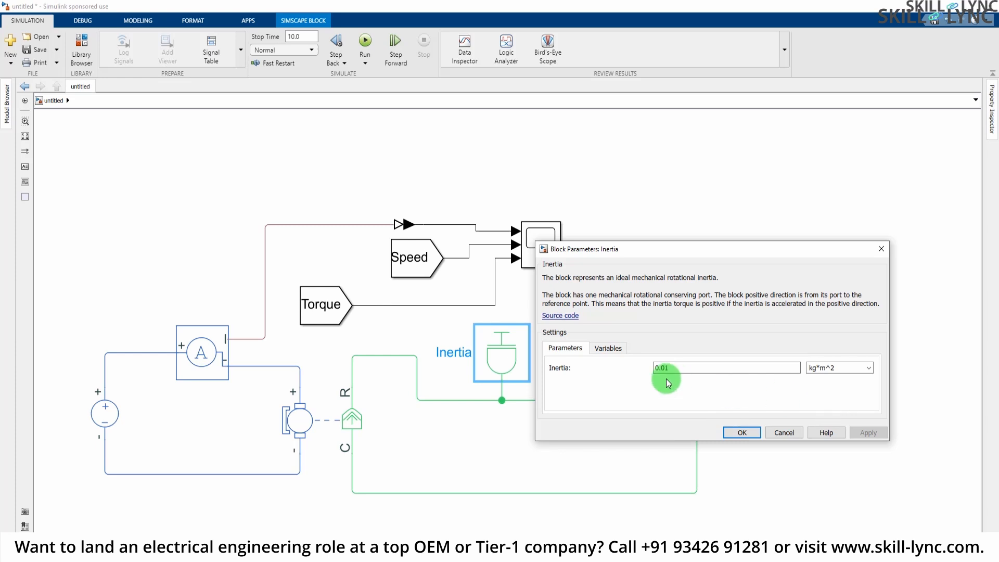
pyautogui.click(742, 433)
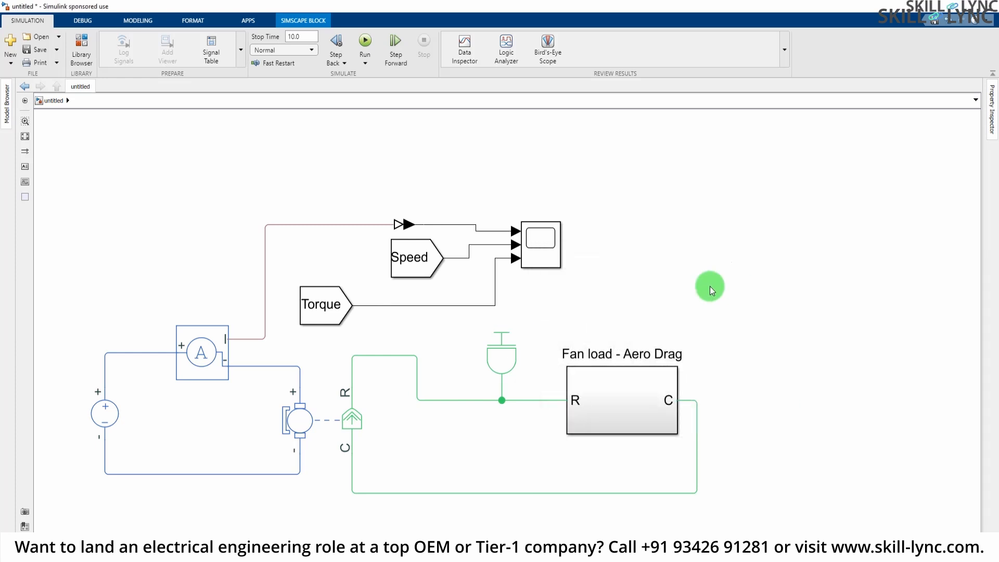
pyautogui.click(611, 401)
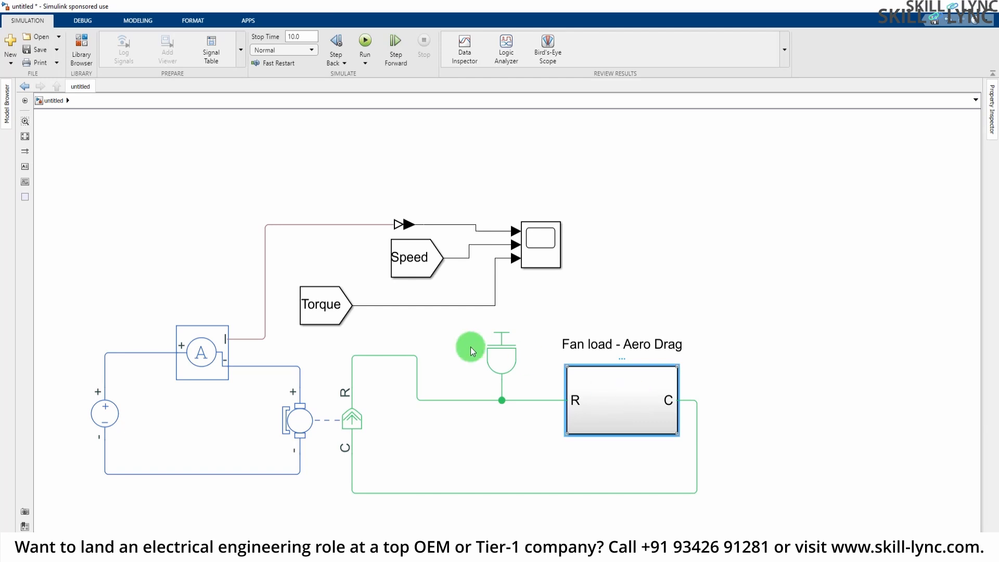
pyautogui.click(498, 361)
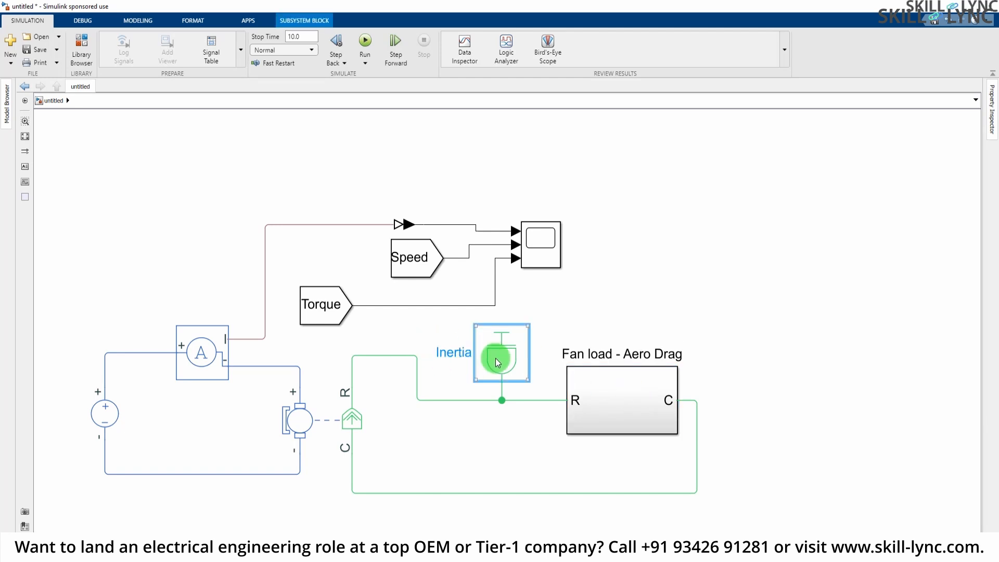
pyautogui.click(596, 390)
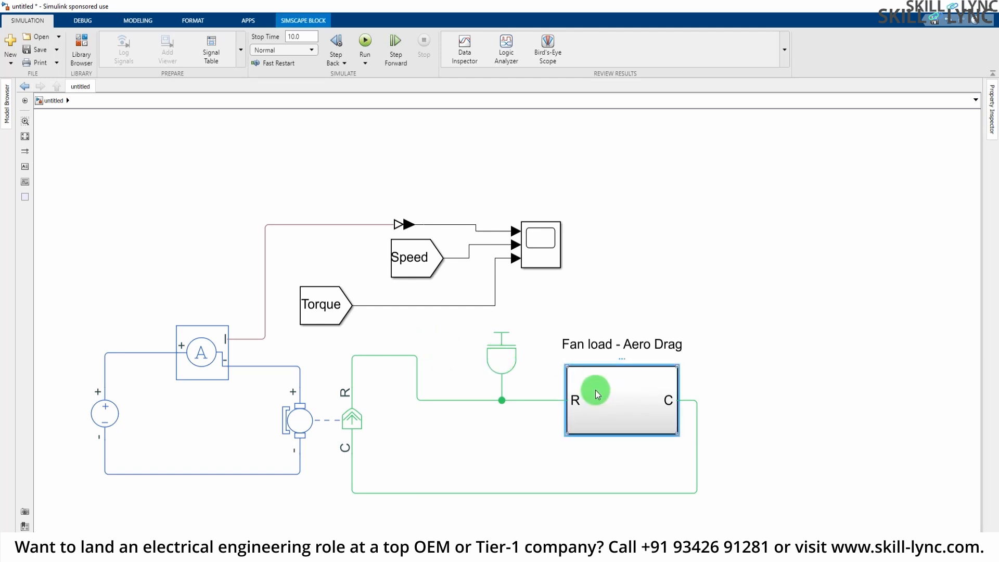
pyautogui.click(820, 295)
pyautogui.click(319, 415)
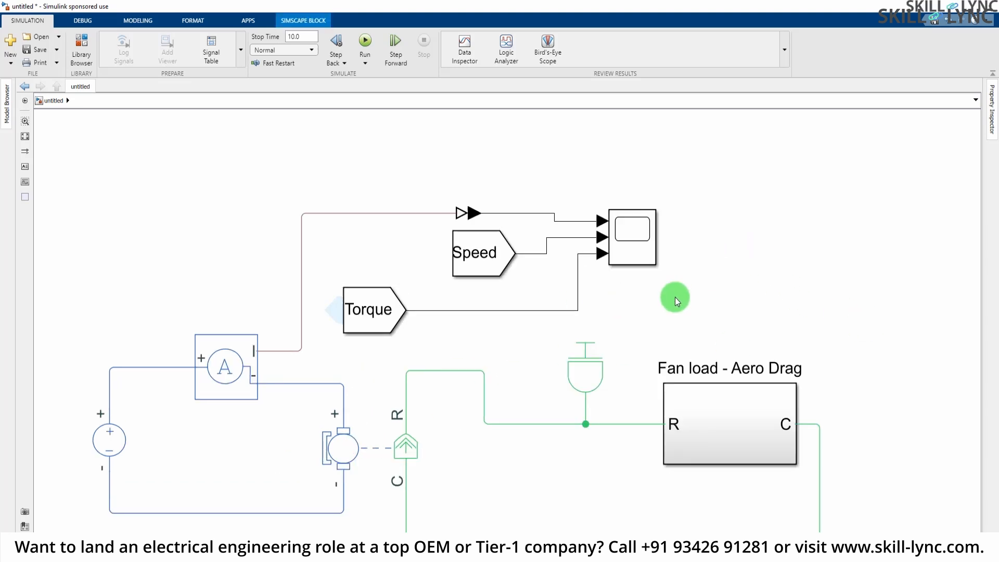
pyautogui.scroll(-1, 758, 303)
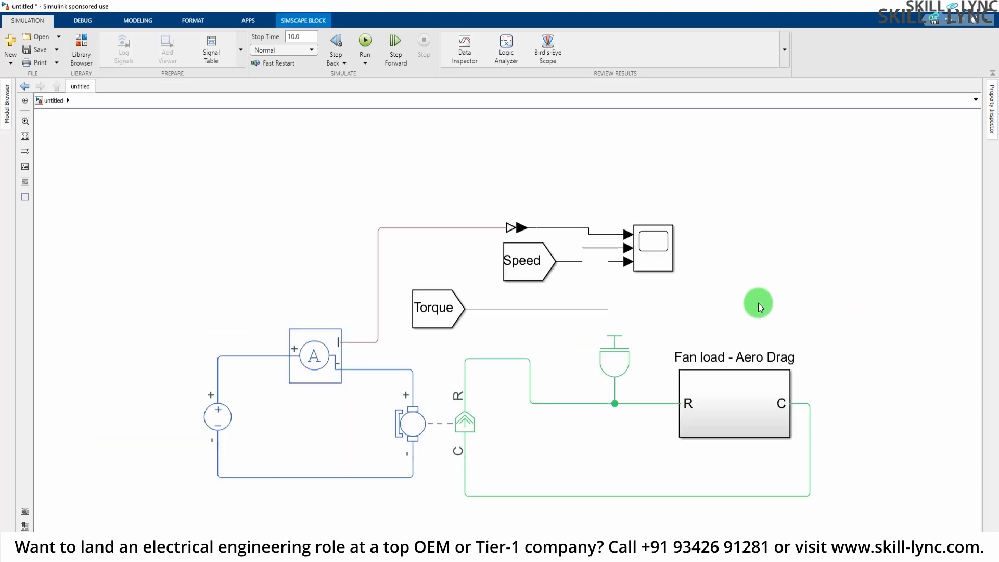
pyautogui.click(522, 261)
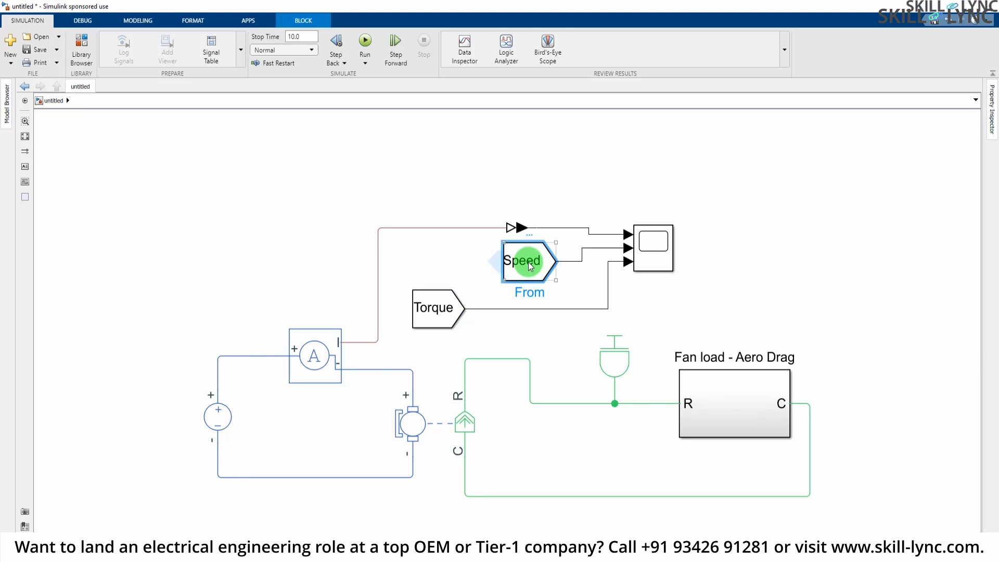
pyautogui.click(864, 295)
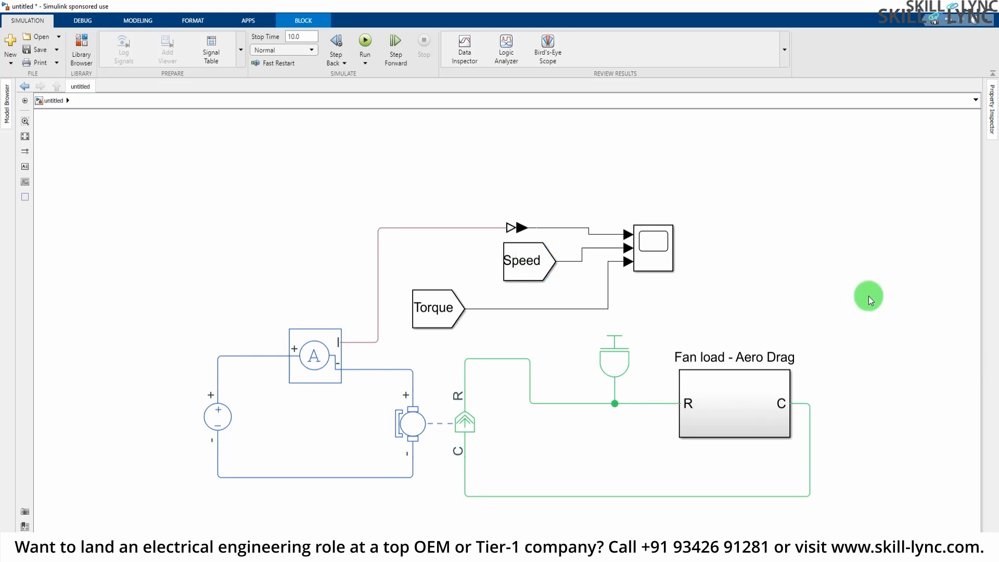
# - Set the simulation stop time to 20
pyautogui.click(307, 36)
pyautogui.write('2')
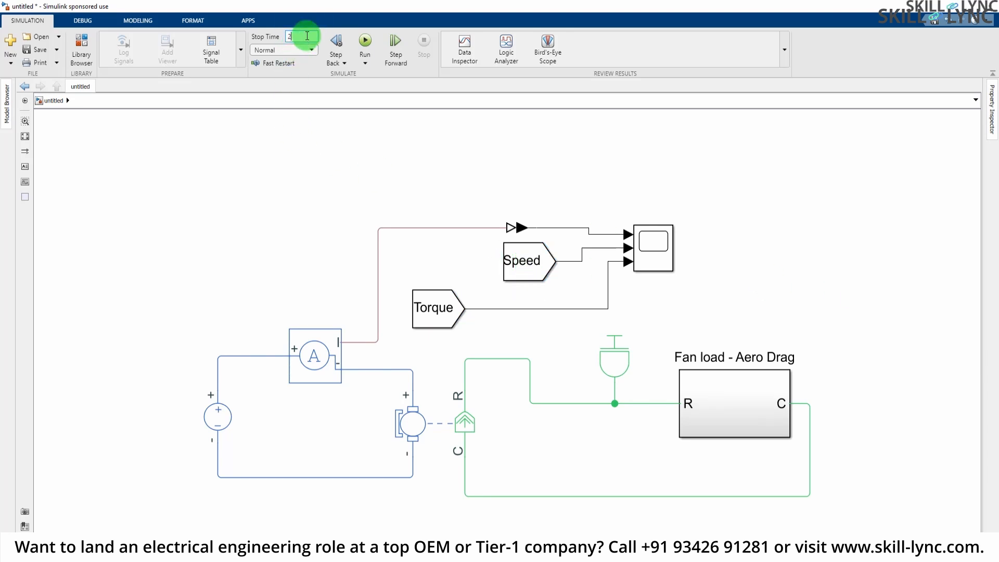
pyautogui.write('0')
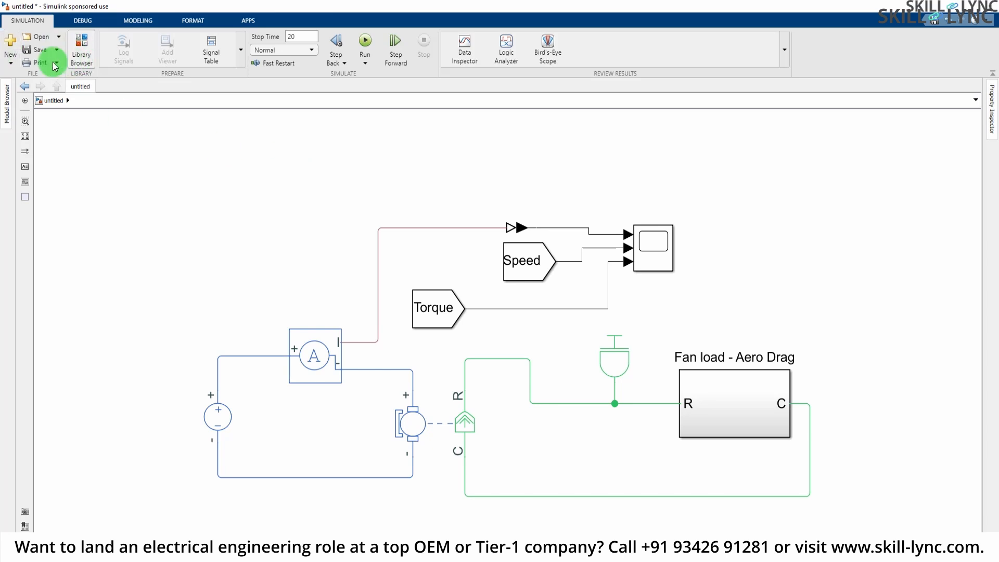
# - Save the model as DC_Fan in the New folder directory on Local Disk (D:)
pyautogui.click(36, 49)
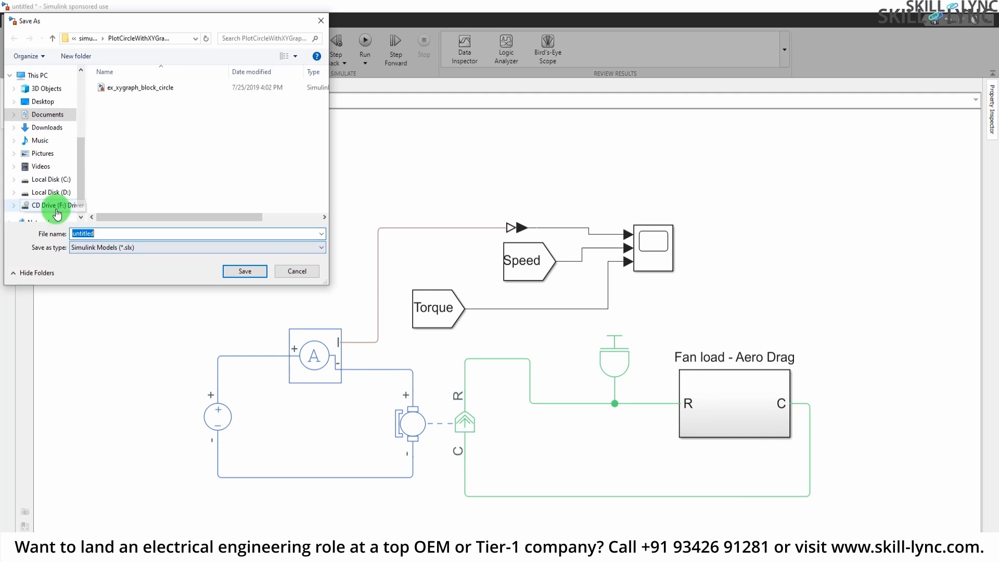
pyautogui.click(51, 192)
pyautogui.doubleClick(127, 110)
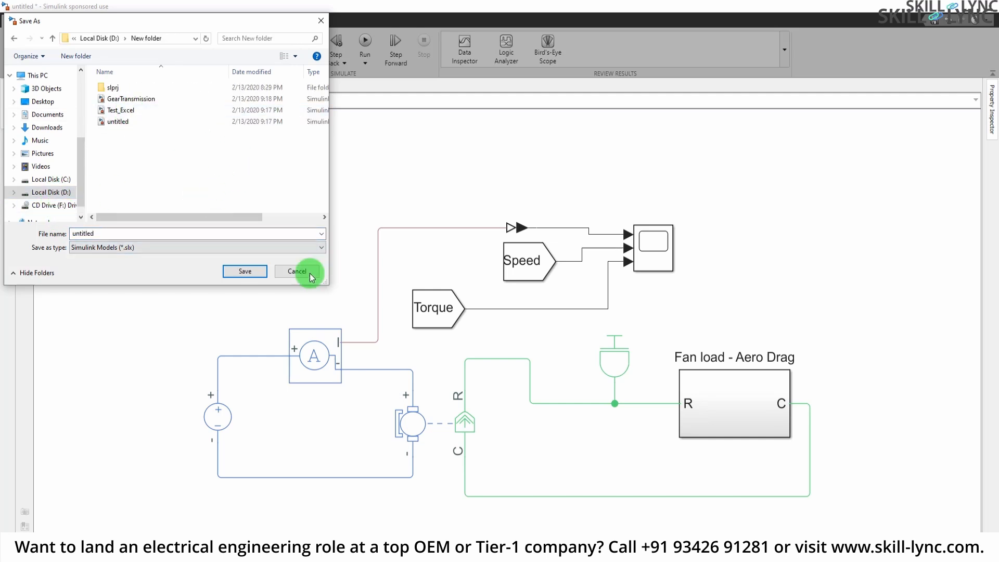
pyautogui.click(127, 236)
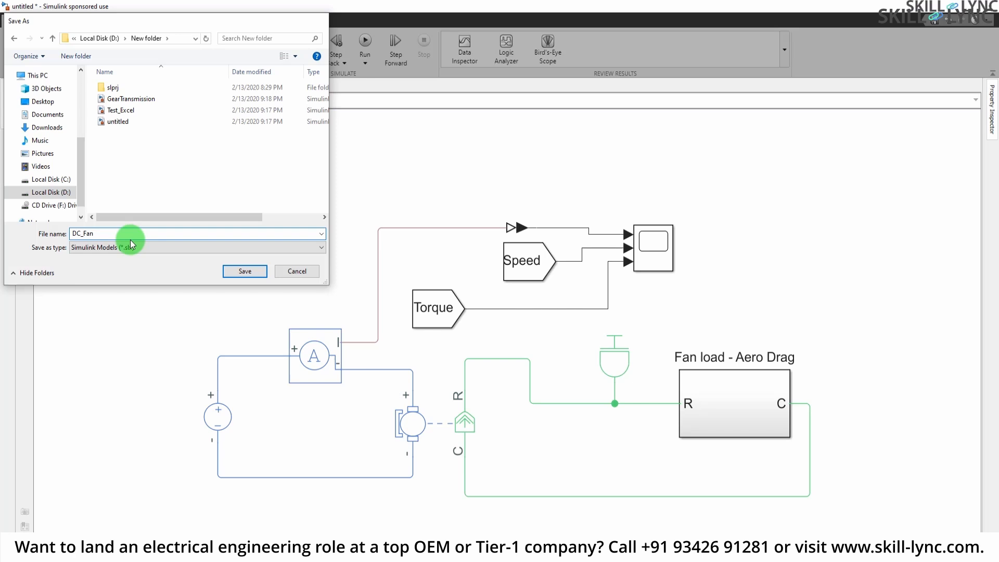
pyautogui.press('Return')
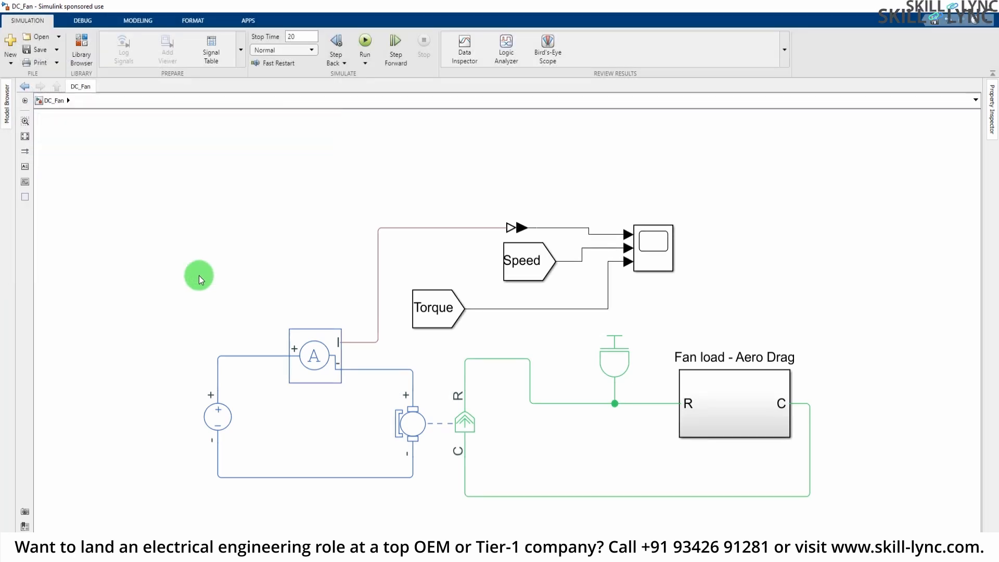
# - Move the Scope block farther from the Speed and Torque From blocks, slightly above the converter's level
pyautogui.click(599, 370)
pyautogui.click(316, 152)
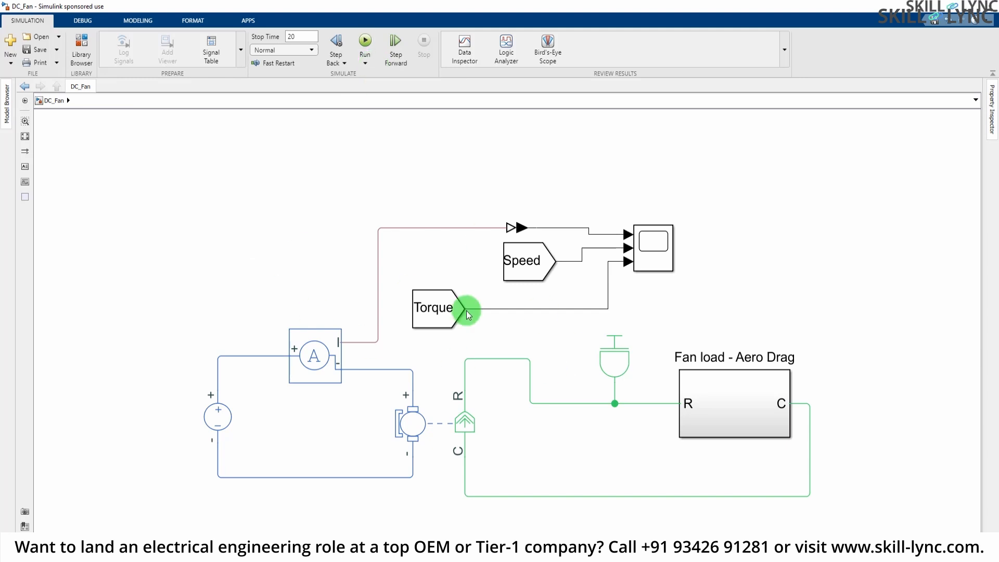
pyautogui.click(652, 248)
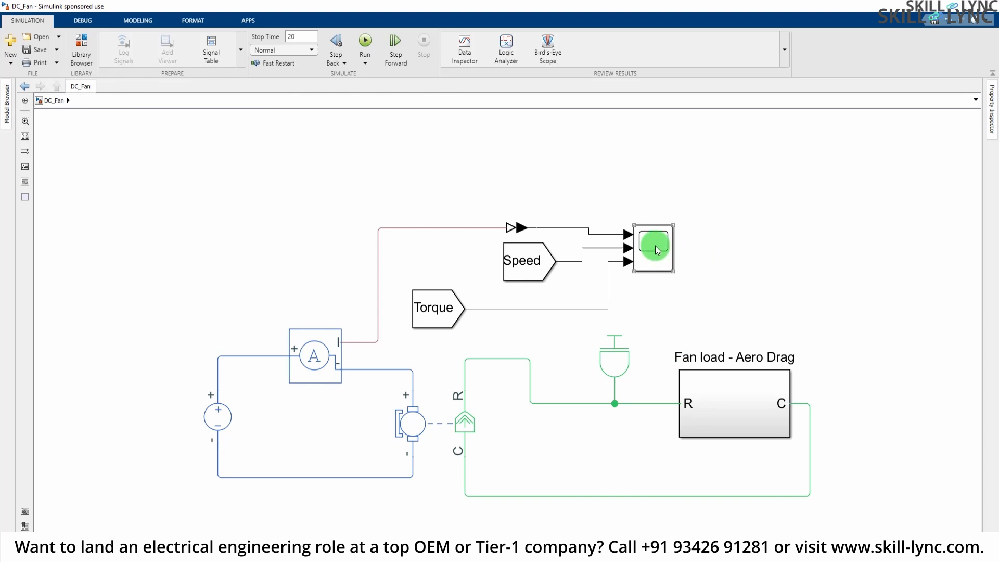
pyautogui.moveTo(657, 250); pyautogui.dragTo(760, 212)
pyautogui.click(819, 222)
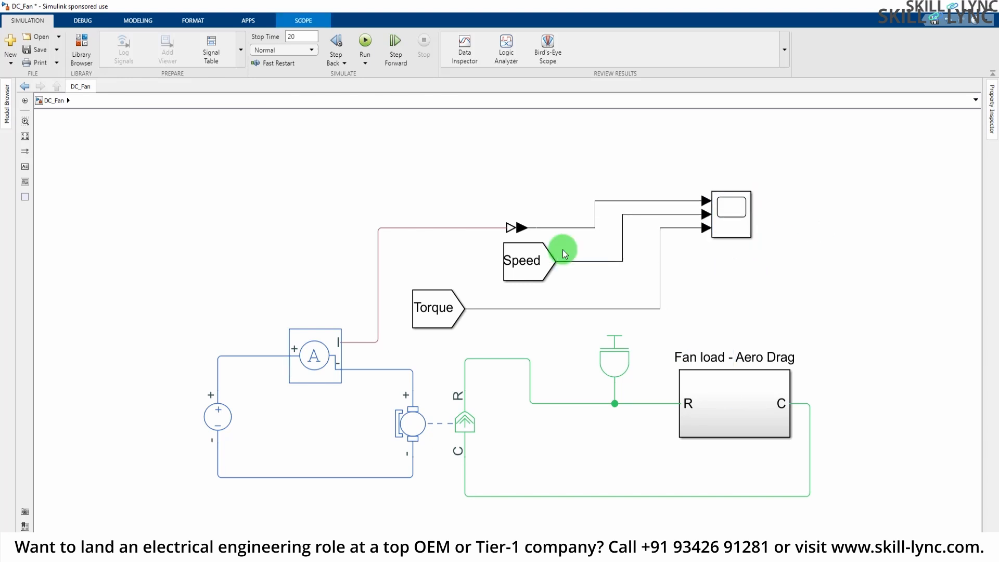
# - Run the simulation and examine the reported error and its affected blocks in the enlarged Diagnostic Viewer
pyautogui.click(365, 41)
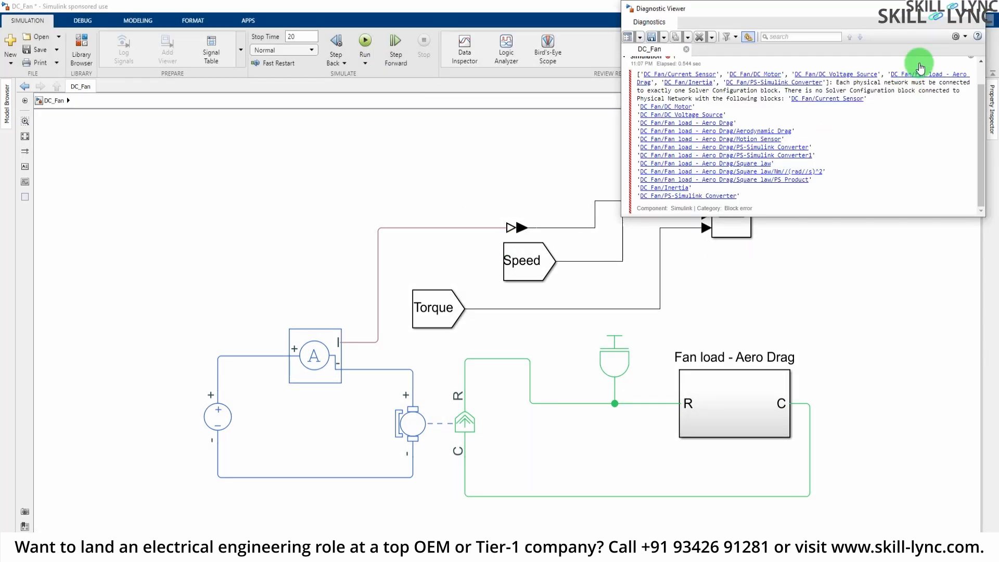
pyautogui.click(945, 9)
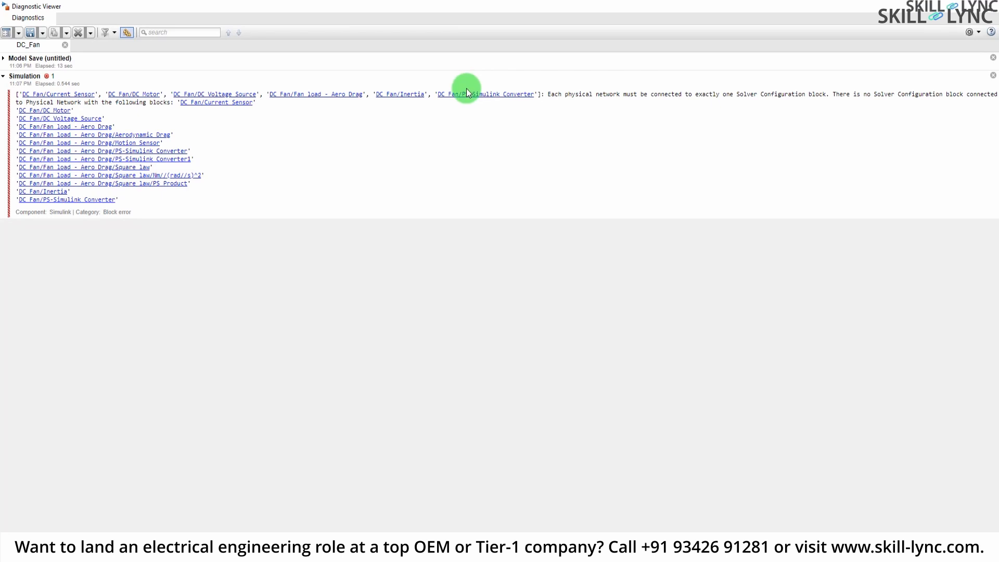
pyautogui.click(3, 84)
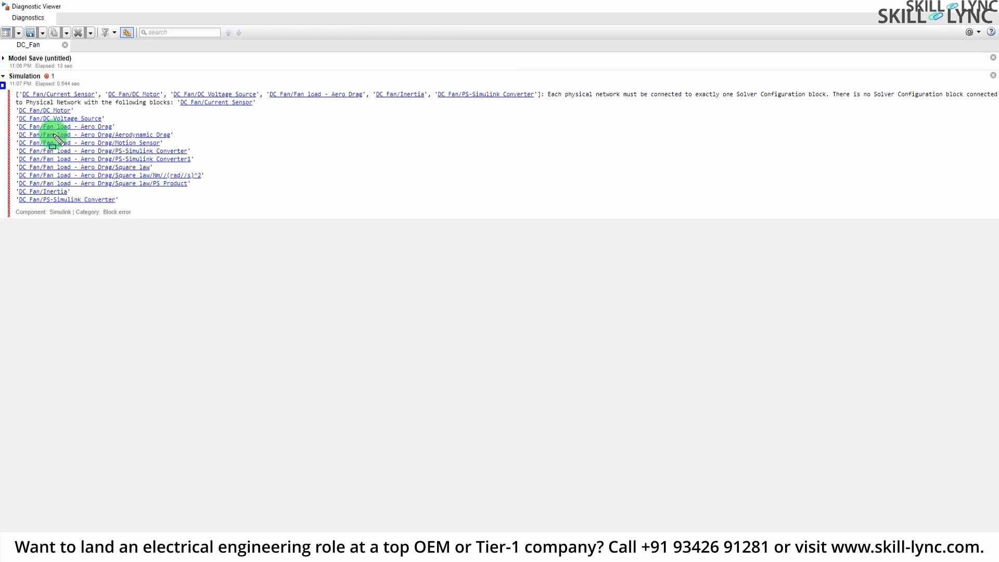
pyautogui.moveTo(54, 140)
pyautogui.mouseDown()
pyautogui.moveTo(346, 290)
pyautogui.moveTo(417, 245)
pyautogui.moveTo(635, 231)
pyautogui.mouseUp()
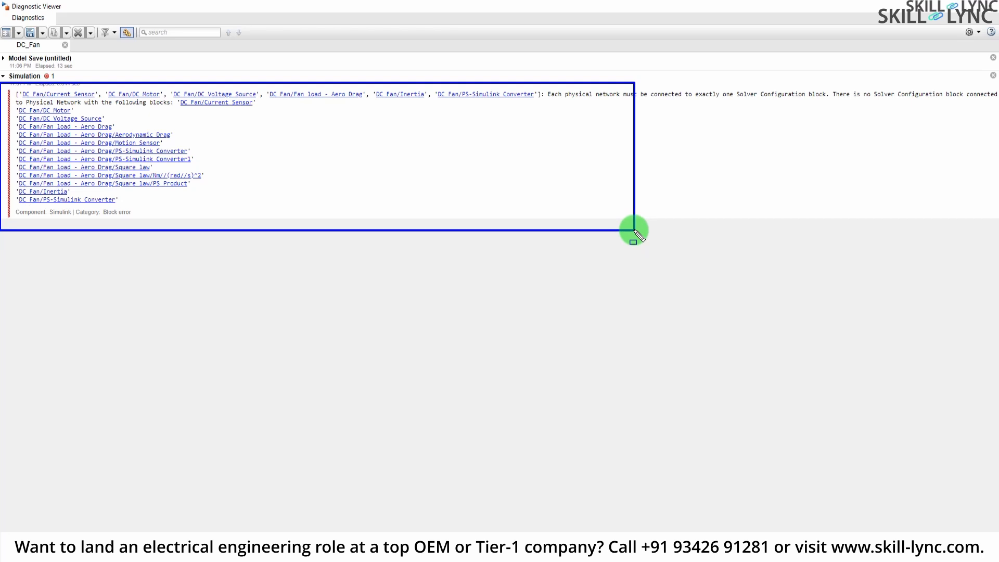
pyautogui.press('Escape')
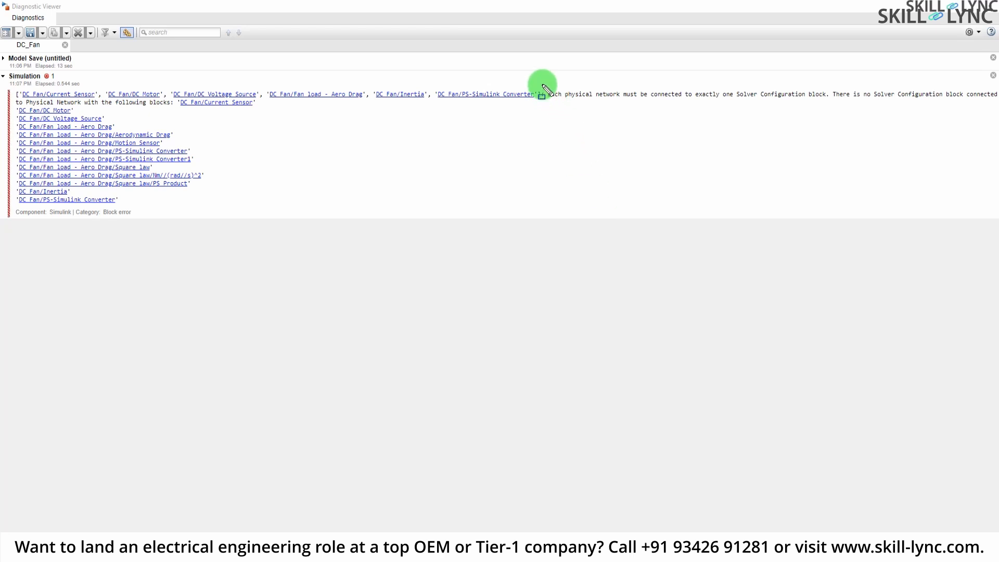
pyautogui.moveTo(546, 86)
pyautogui.mouseDown()
pyautogui.moveTo(669, 128)
pyautogui.moveTo(768, 107)
pyautogui.moveTo(998, 110)
pyautogui.mouseUp()
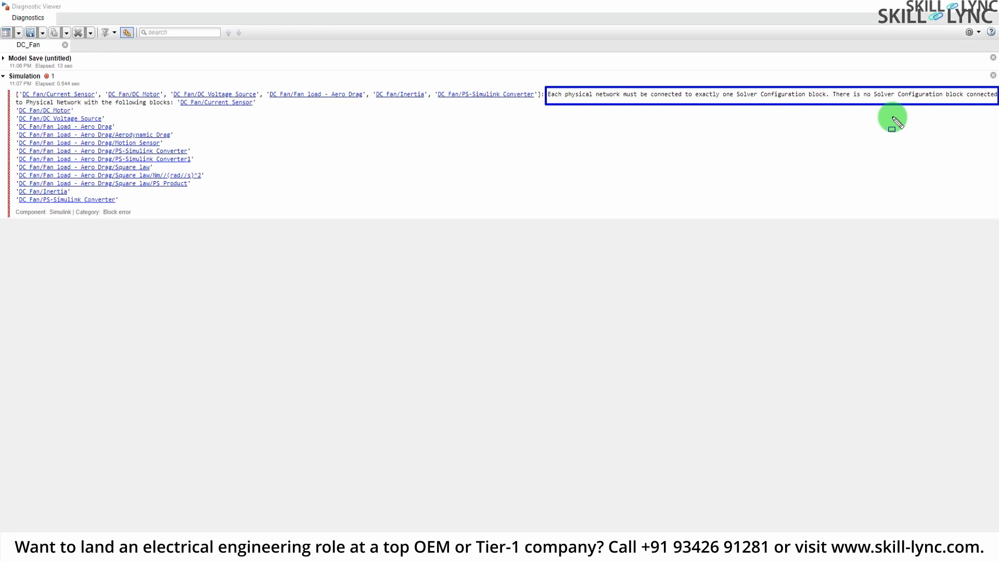
pyautogui.press('Escape')
pyautogui.click(993, 4)
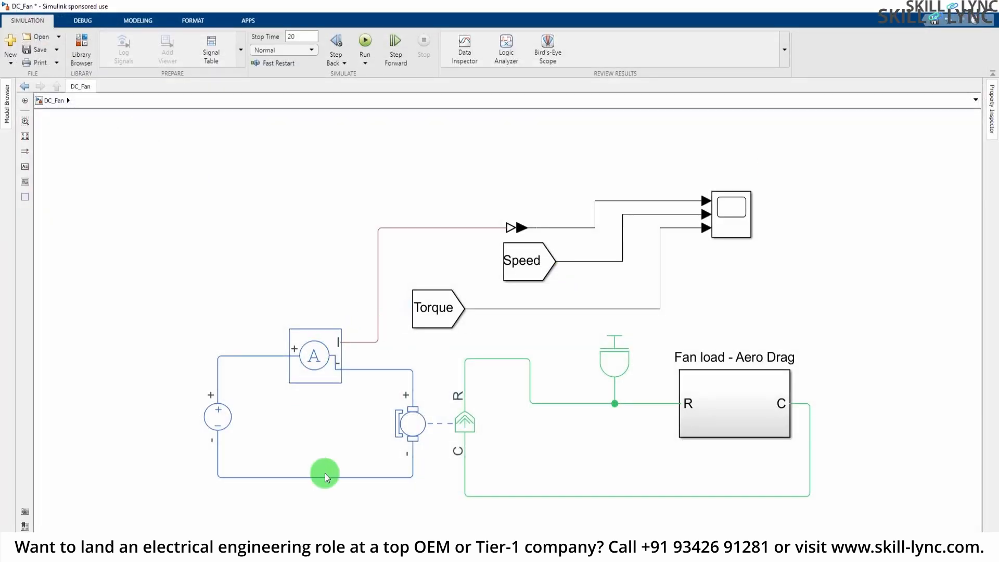
# - Add a Solver Configuration block below the motor circuit and connect it to the line joining the voltage source and DC Motor negative terminals
pyautogui.scroll(-1, 654, 514)
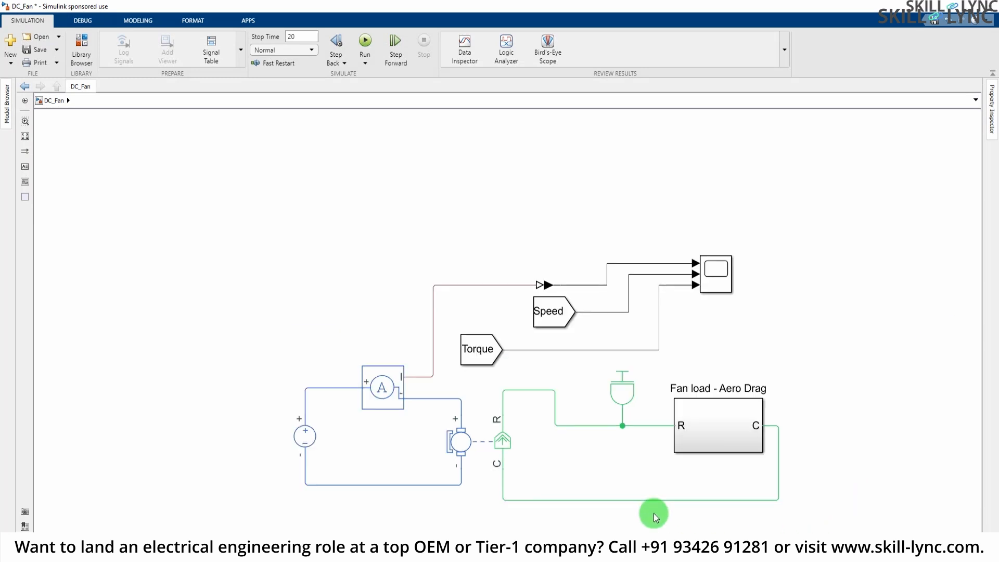
pyautogui.scroll(2, 614, 523)
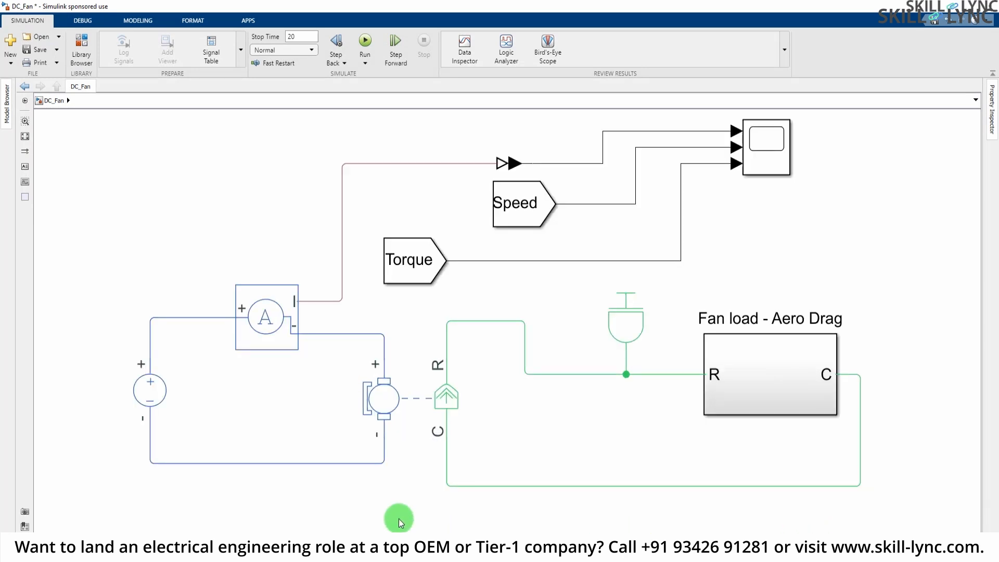
pyautogui.doubleClick(304, 508)
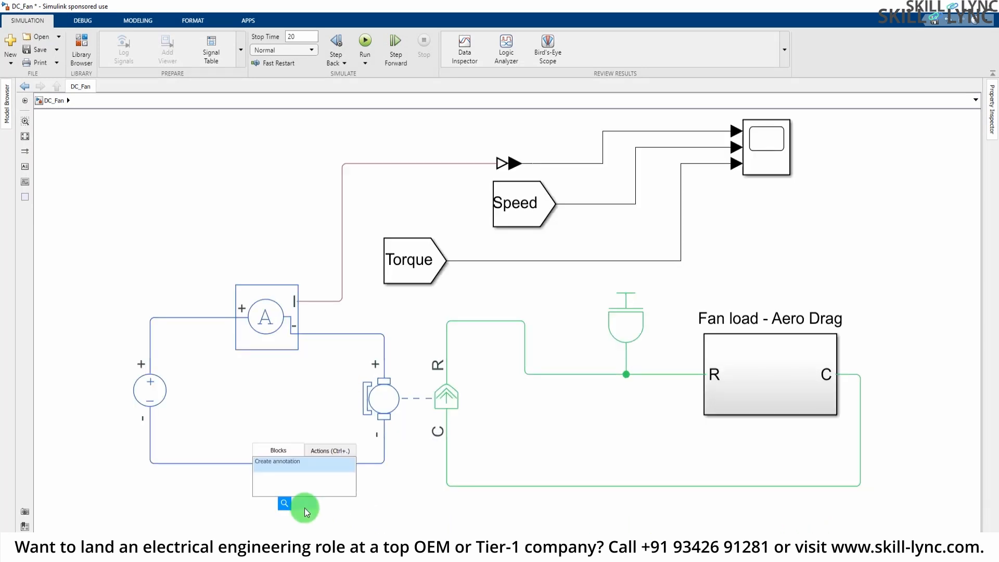
pyautogui.write('solver')
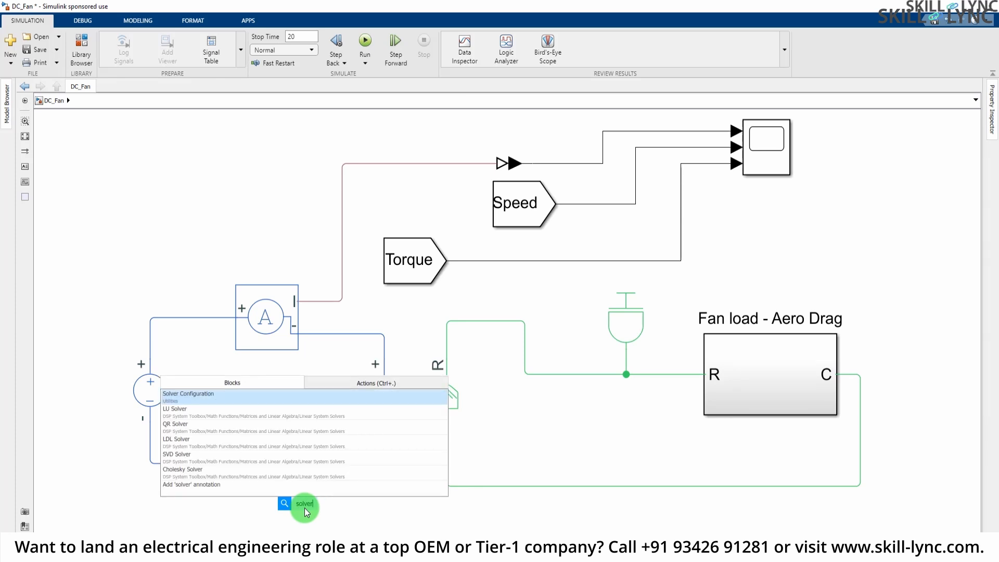
pyautogui.press('Return')
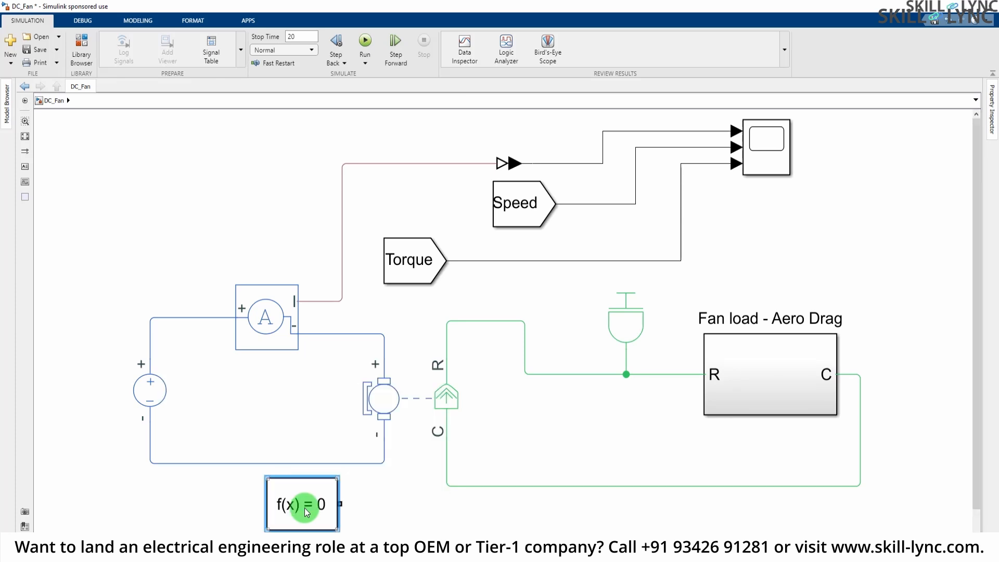
pyautogui.moveTo(305, 508)
pyautogui.mouseDown()
pyautogui.moveTo(248, 500)
pyautogui.moveTo(245, 511)
pyautogui.moveTo(307, 474)
pyautogui.moveTo(311, 496)
pyautogui.moveTo(313, 463)
pyautogui.mouseUp()
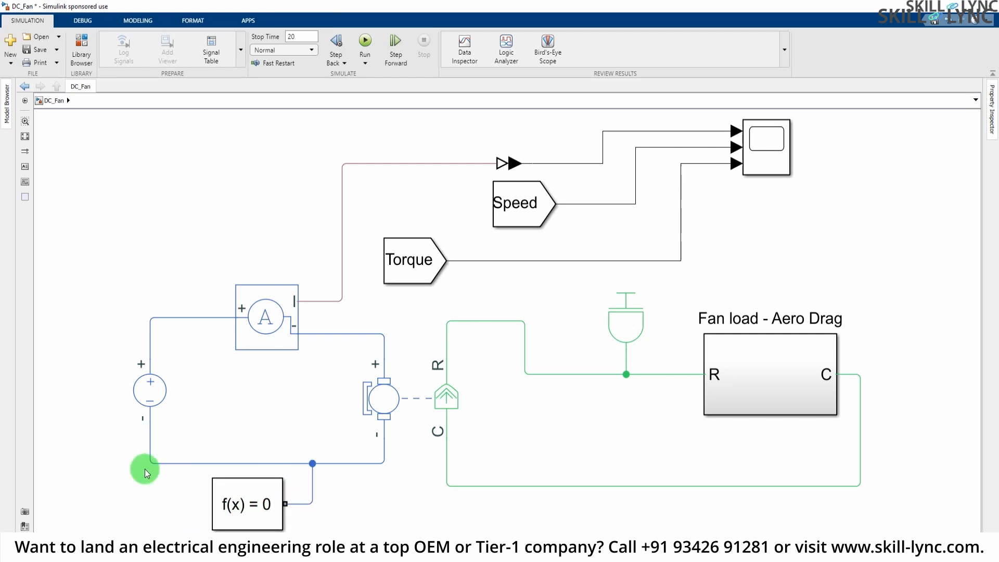
# - Move the Solver Configuration block closer to its branch point on the motor circuit
pyautogui.scroll(-2, 892, 406)
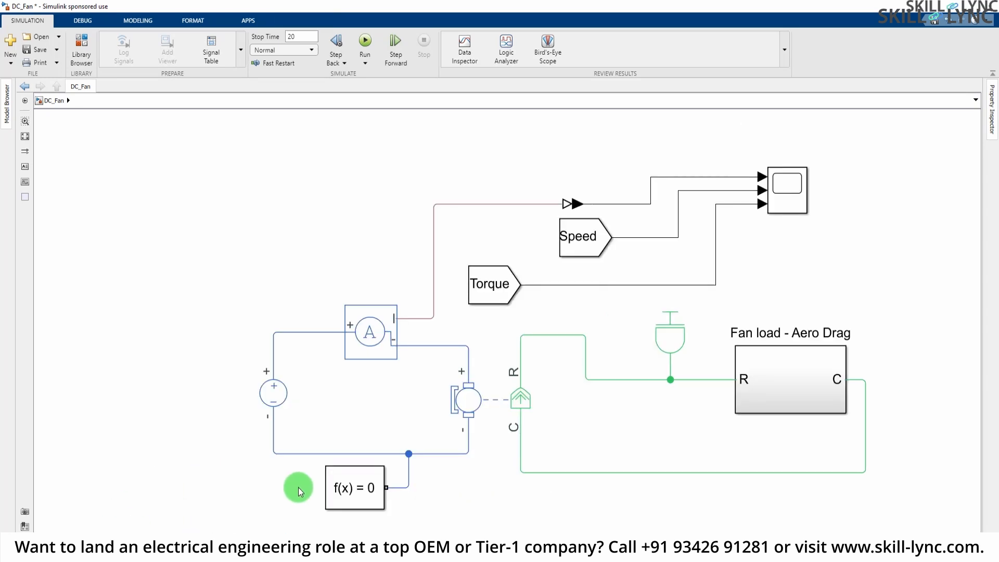
pyautogui.moveTo(354, 477); pyautogui.dragTo(380, 480)
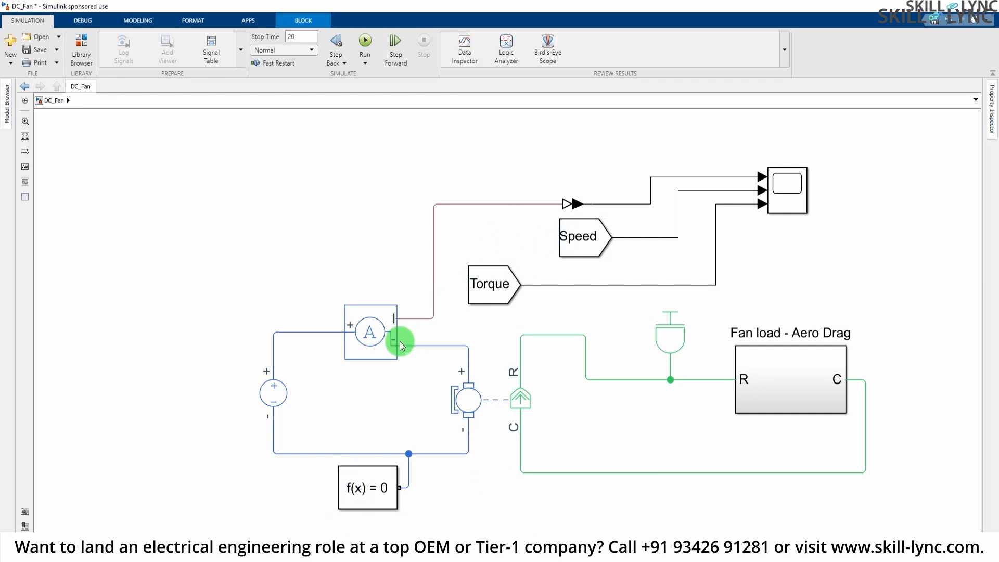
pyautogui.click(625, 250)
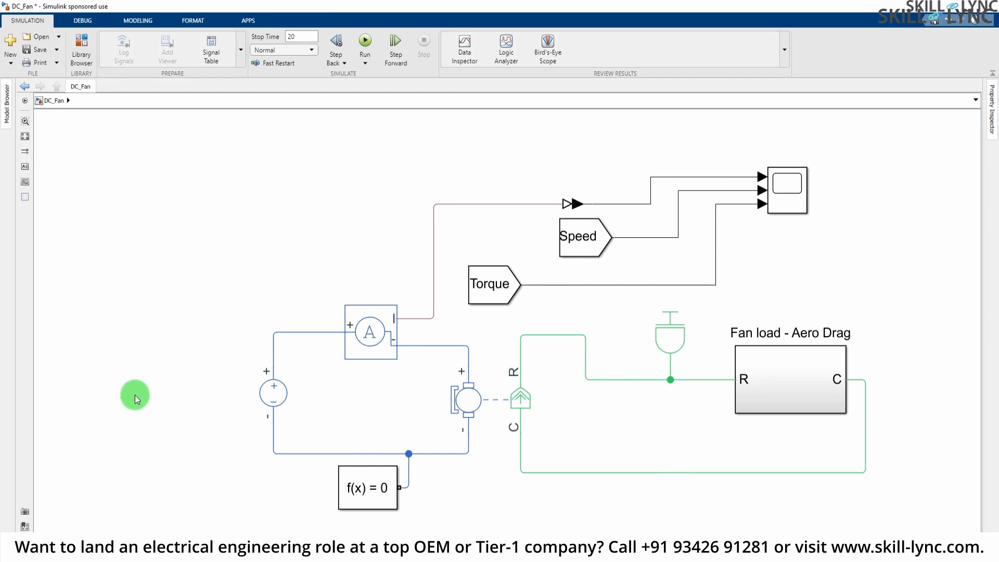
# - Add a Ground block from Simulink/Sources in the empty area beside the DC Voltage Source
pyautogui.doubleClick(107, 395)
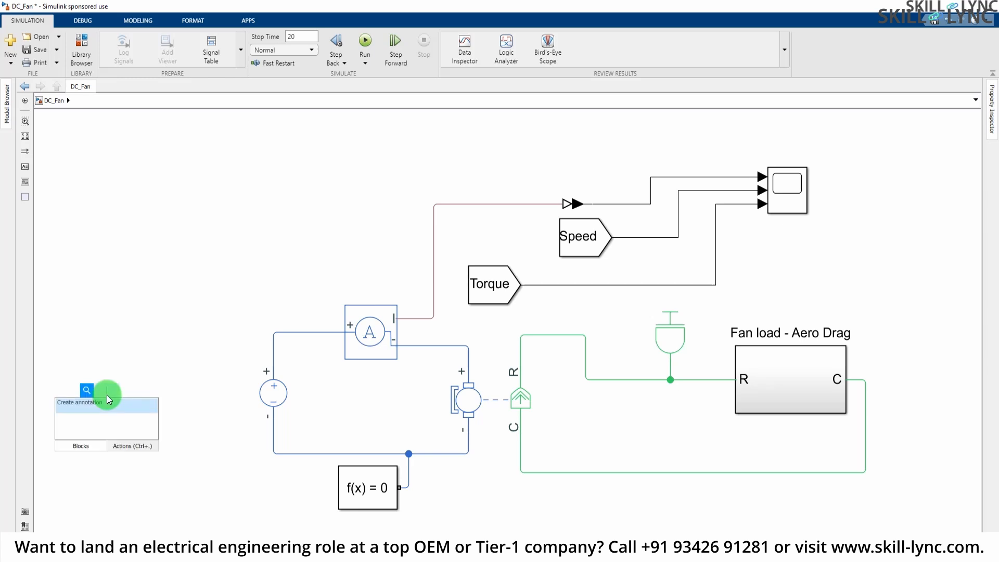
pyautogui.write('groun')
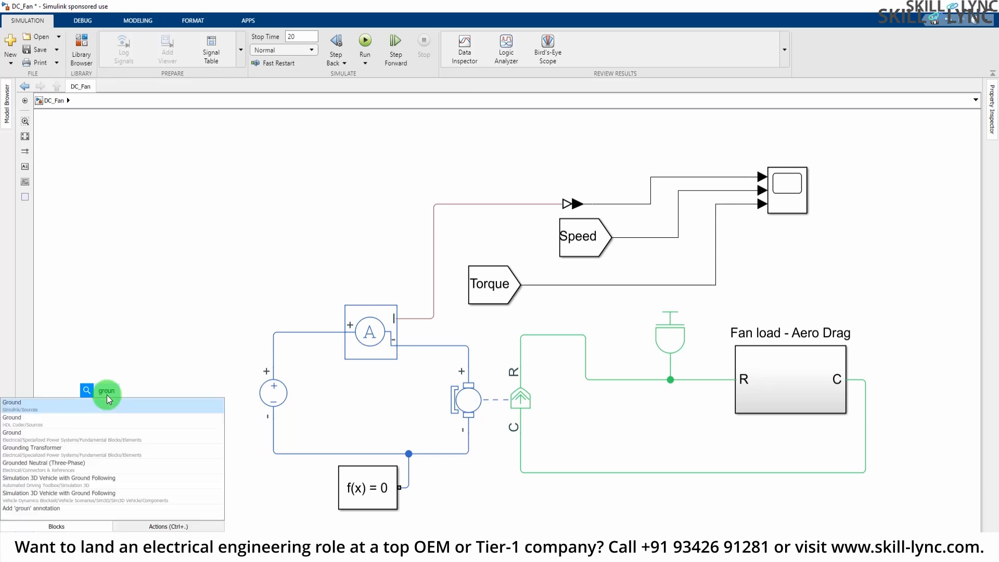
pyautogui.press('Return')
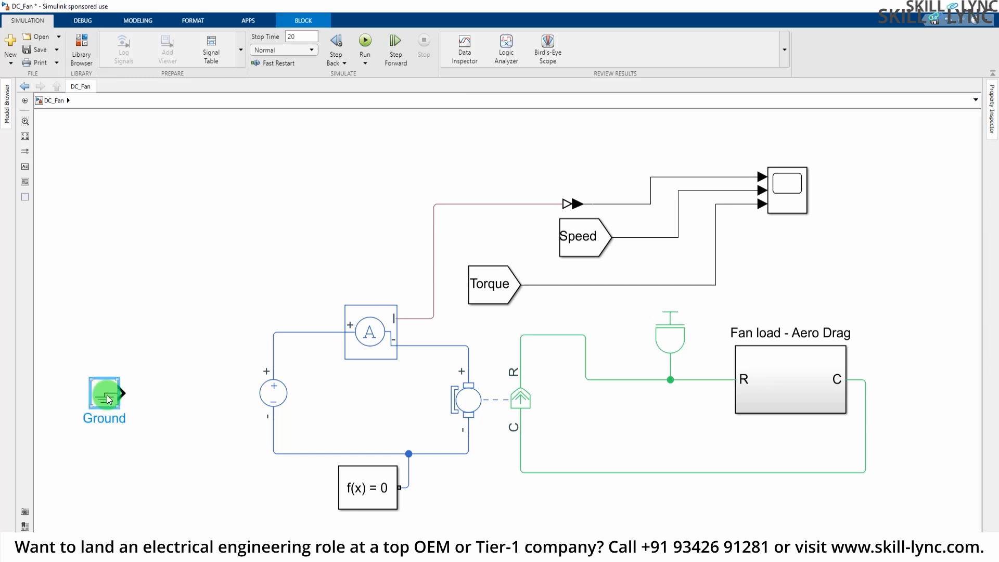
# - Add a Ground block from Electrical/Specialized Power Systems/Fundamental Blocks/Elements in the empty area beside the DC Voltage Source
pyautogui.click(108, 333)
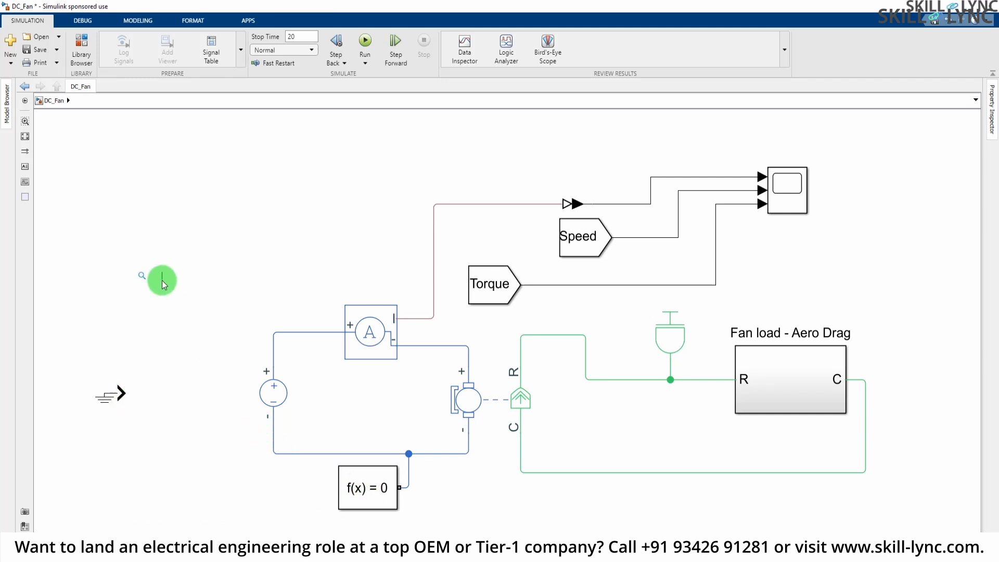
pyautogui.doubleClick(162, 280)
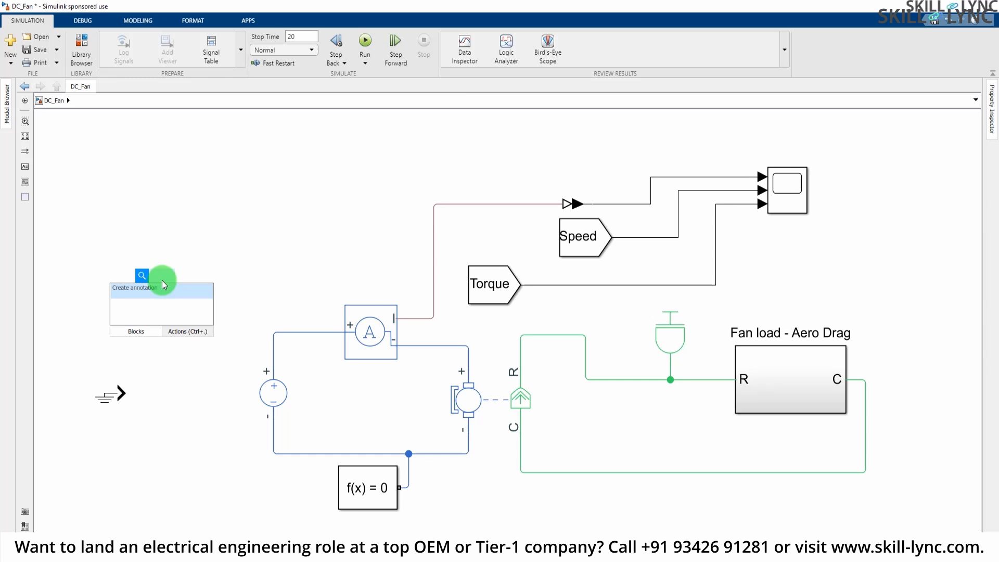
pyautogui.write('groui')
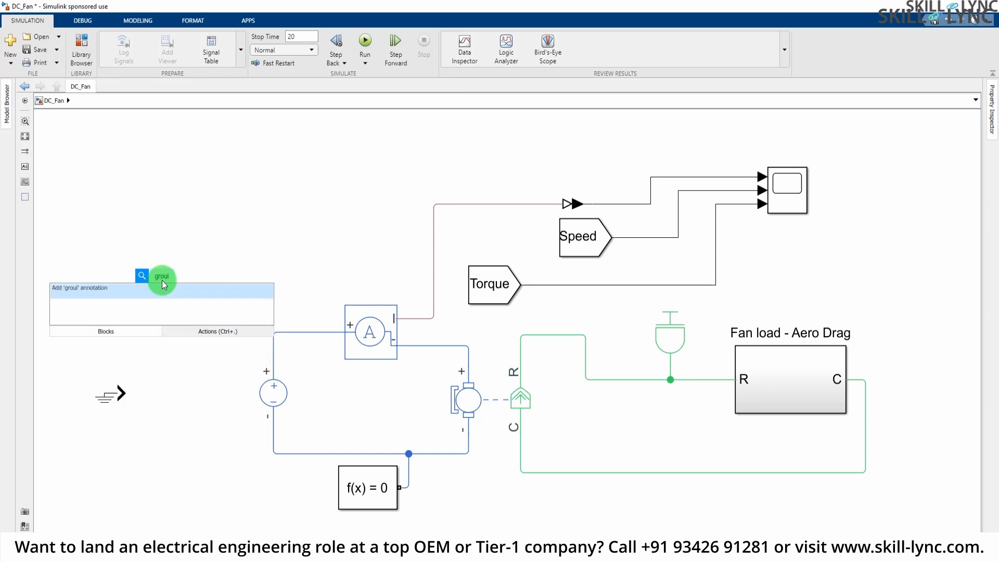
pyautogui.press('BackSpace')
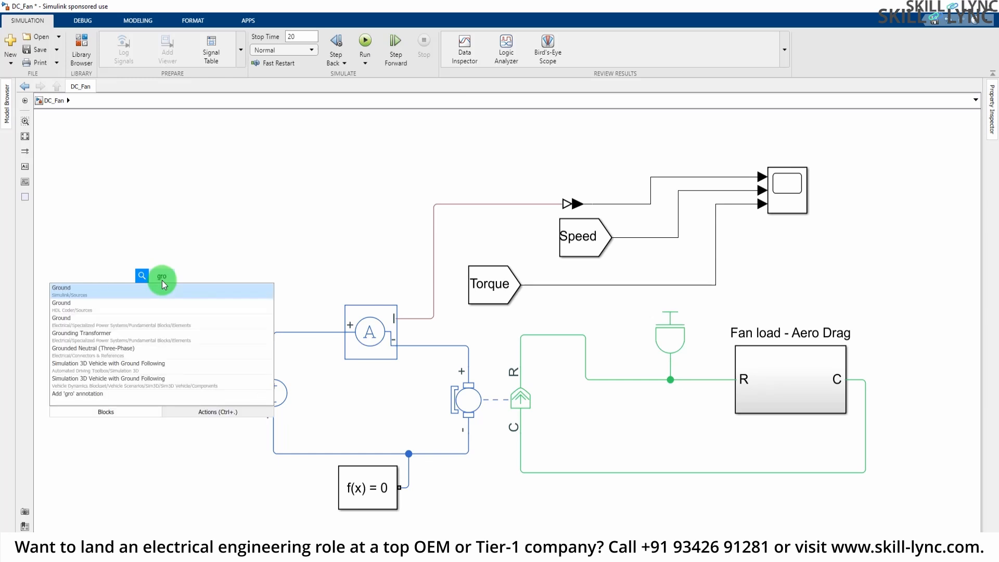
pyautogui.write('nd')
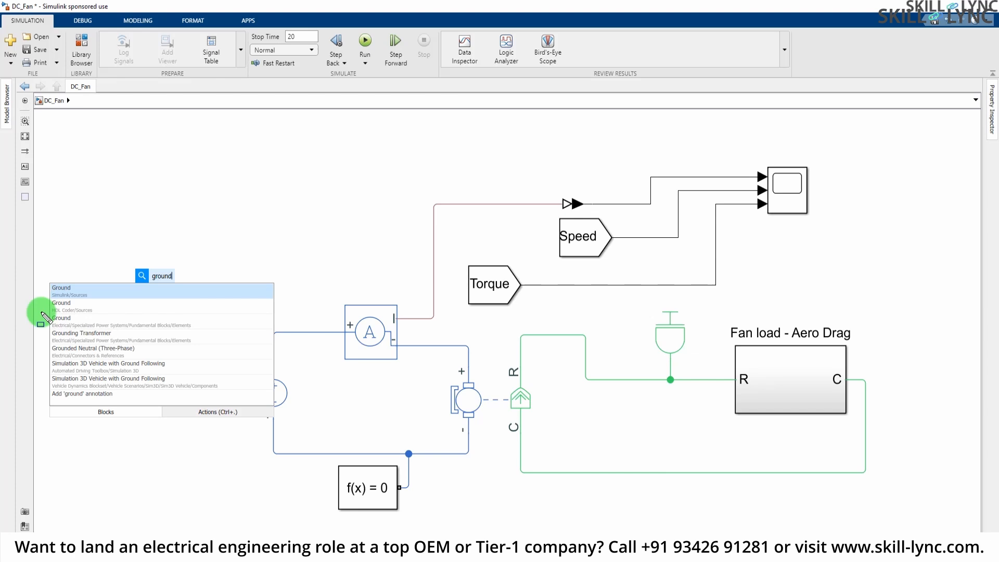
pyautogui.moveTo(41, 313)
pyautogui.mouseDown()
pyautogui.moveTo(96, 330)
pyautogui.moveTo(237, 333)
pyautogui.mouseUp()
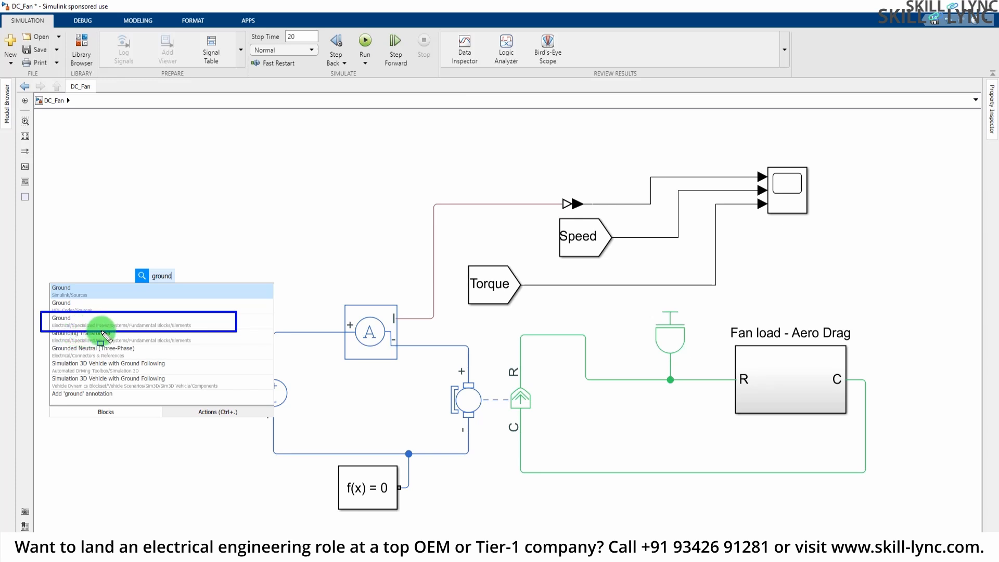
pyautogui.click(187, 326)
# - Add a Foundation Library Electrical Reference block and connect it to the circuit line below the DC Voltage Source's negative terminal
pyautogui.click(171, 332)
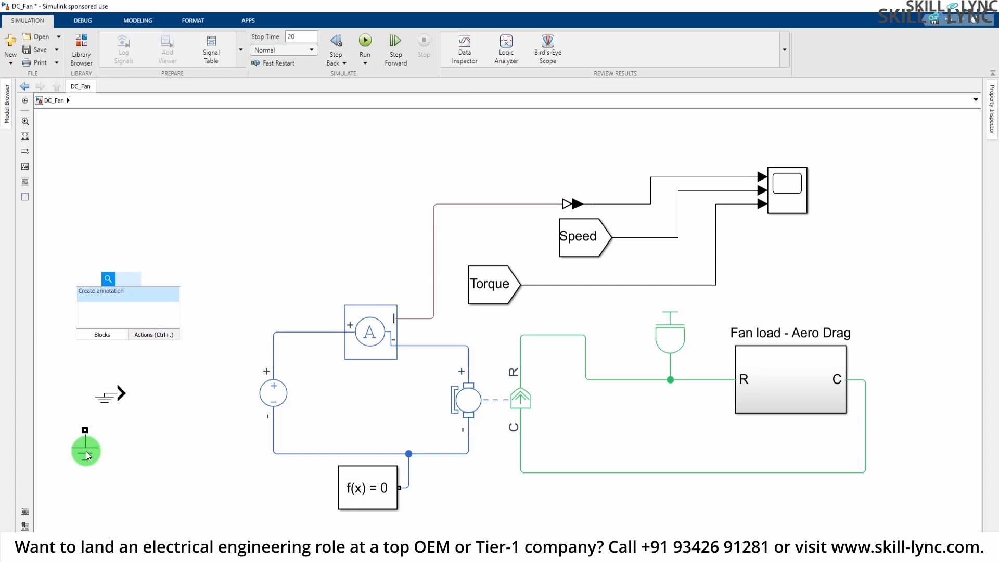
pyautogui.write('elect')
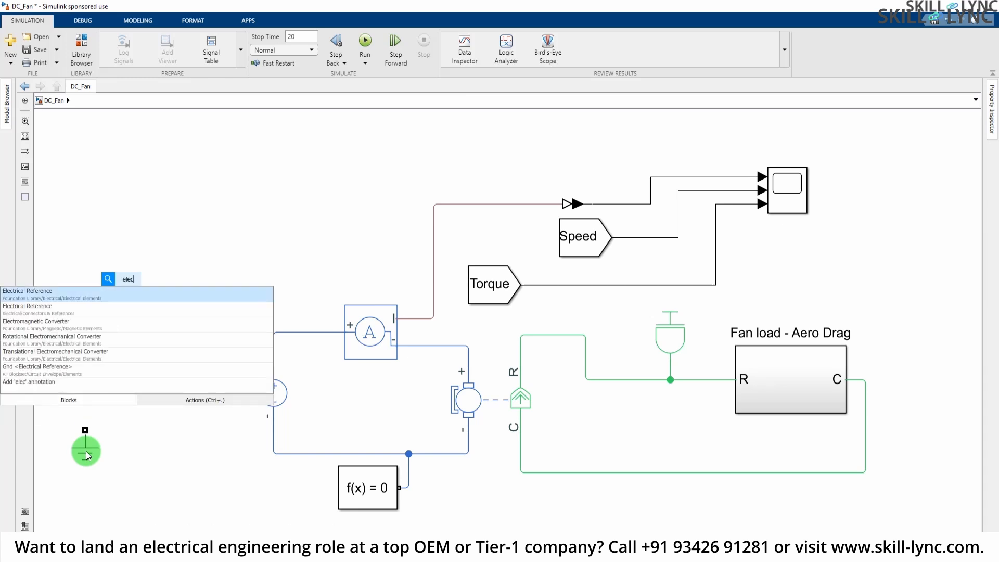
pyautogui.press('Return')
pyautogui.click(86, 453)
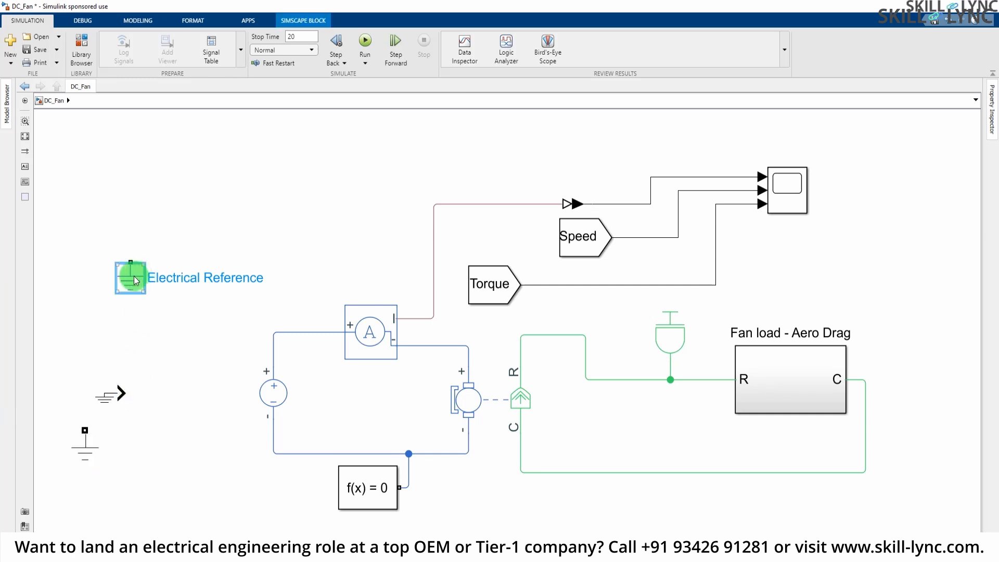
pyautogui.moveTo(129, 281)
pyautogui.mouseDown()
pyautogui.moveTo(205, 491)
pyautogui.moveTo(220, 493)
pyautogui.moveTo(274, 454)
pyautogui.mouseUp()
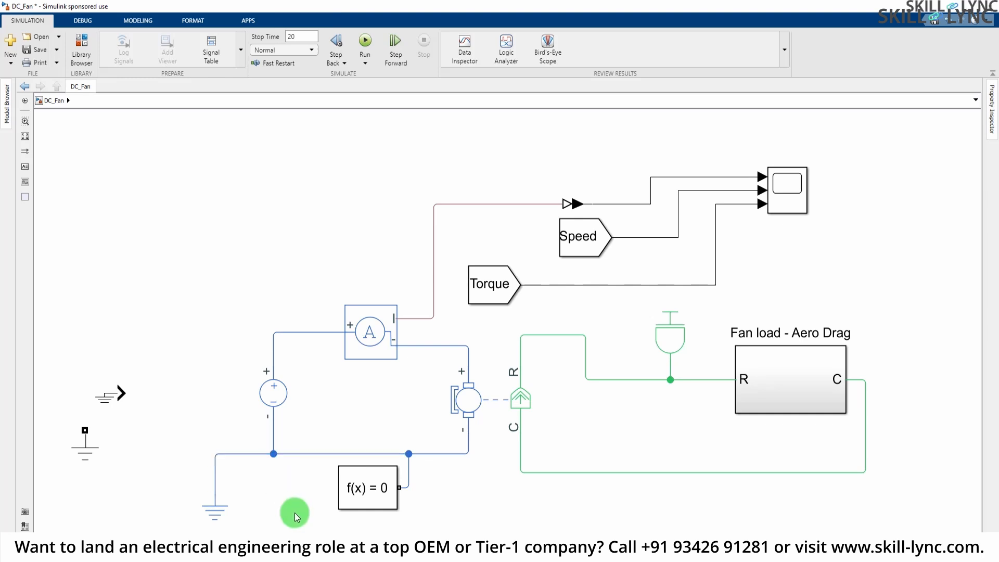
pyautogui.moveTo(216, 508); pyautogui.dragTo(229, 483)
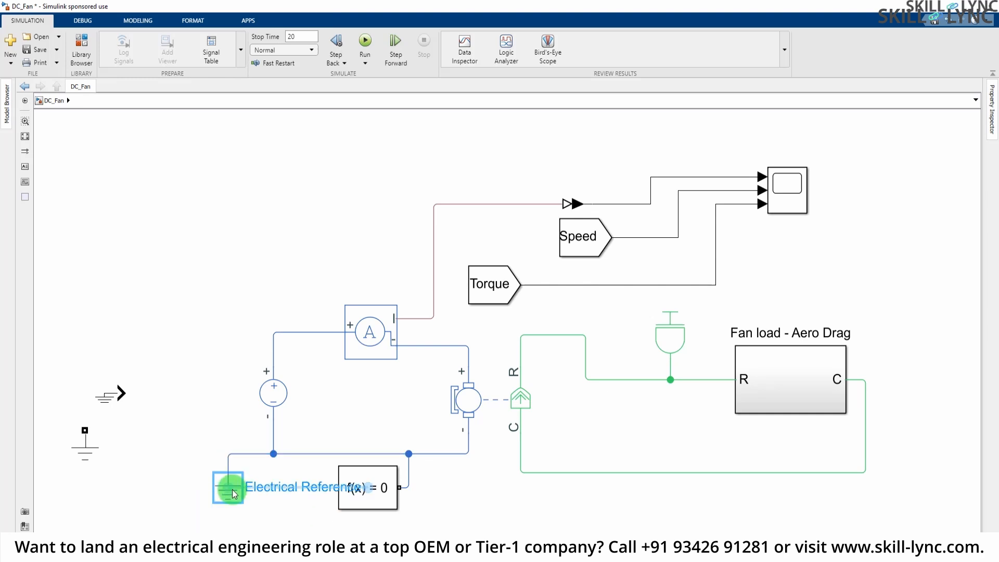
# - Move the two unconnected ground blocks closer to the Electrical Reference block to compare their ports
pyautogui.click(76, 447)
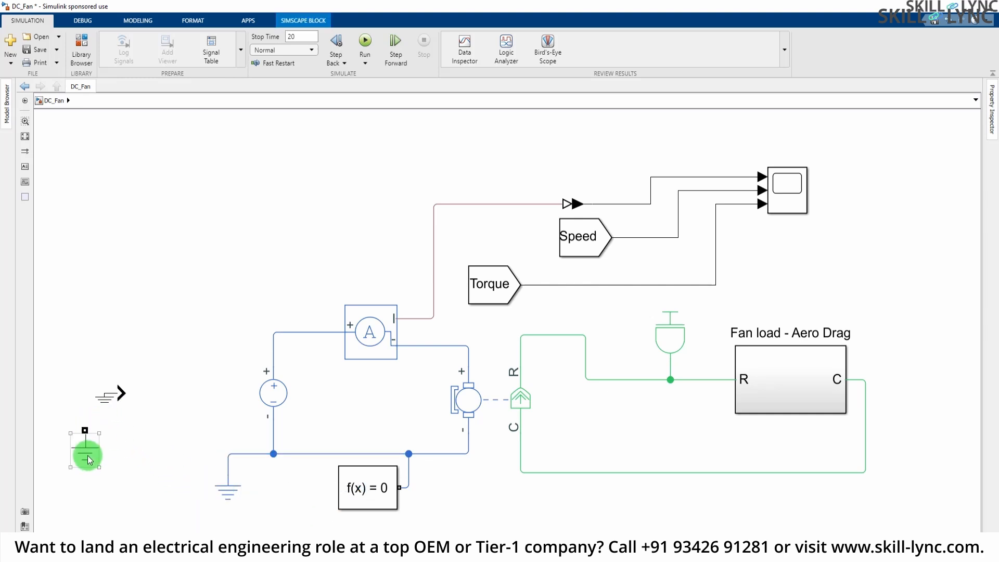
pyautogui.moveTo(88, 455); pyautogui.dragTo(166, 494)
pyautogui.click(168, 421)
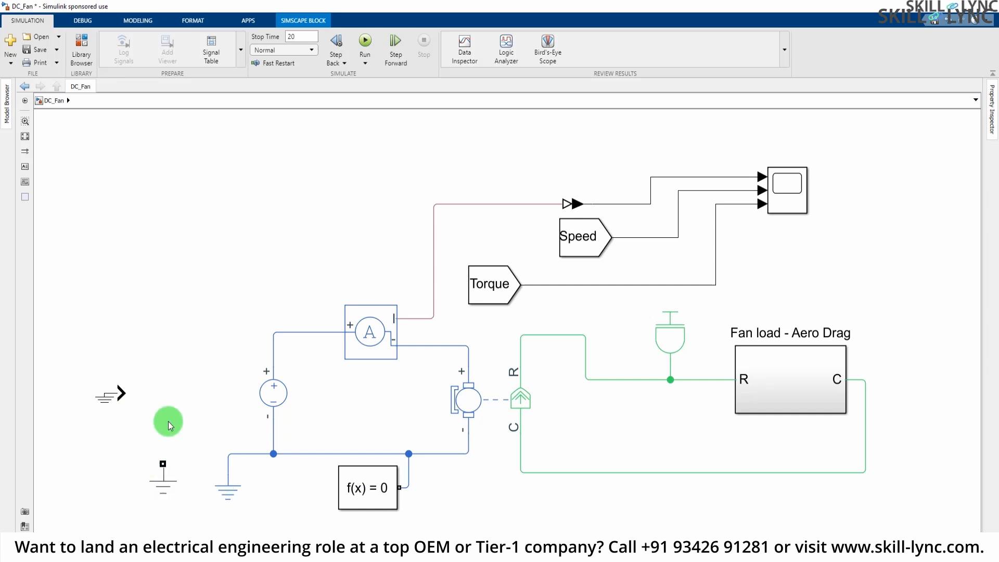
pyautogui.moveTo(114, 400); pyautogui.dragTo(142, 393)
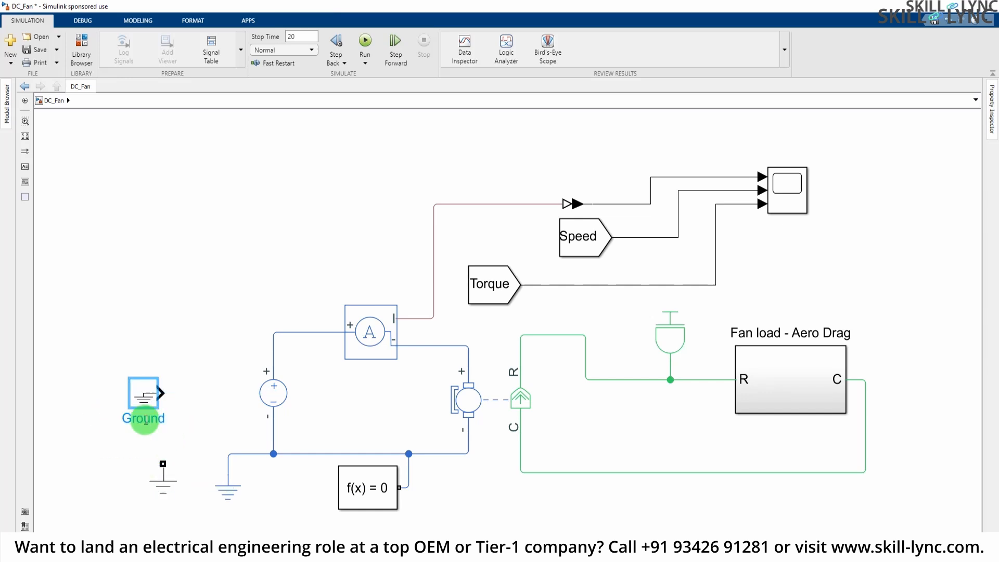
pyautogui.click(80, 386)
pyautogui.scroll(1, 80, 386)
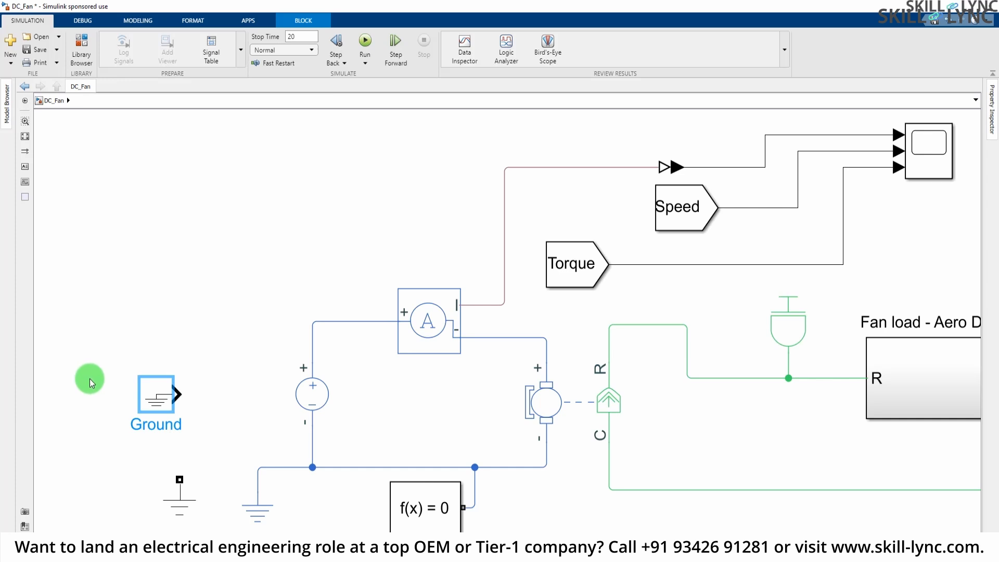
pyautogui.click(90, 378)
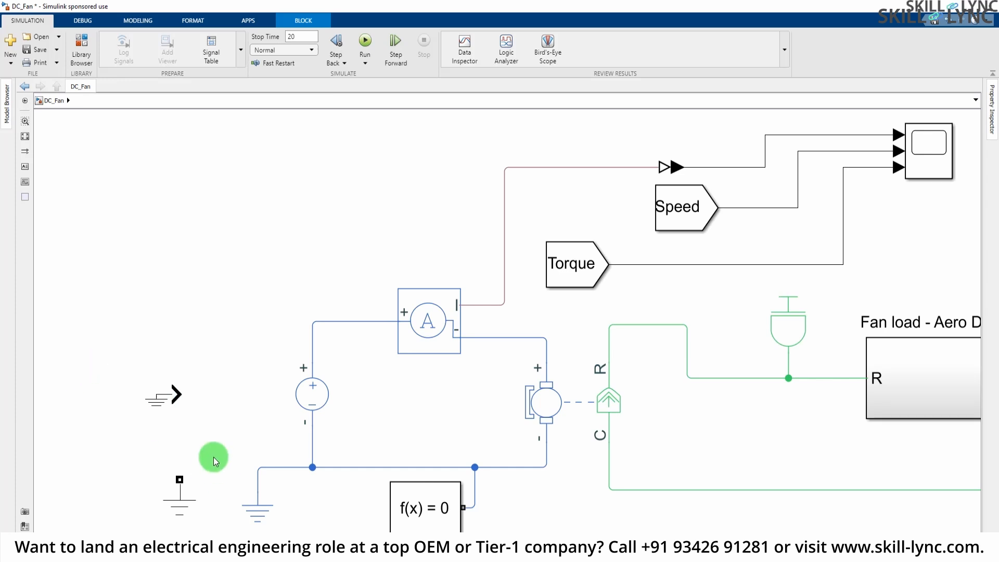
pyautogui.scroll(-1, 209, 448)
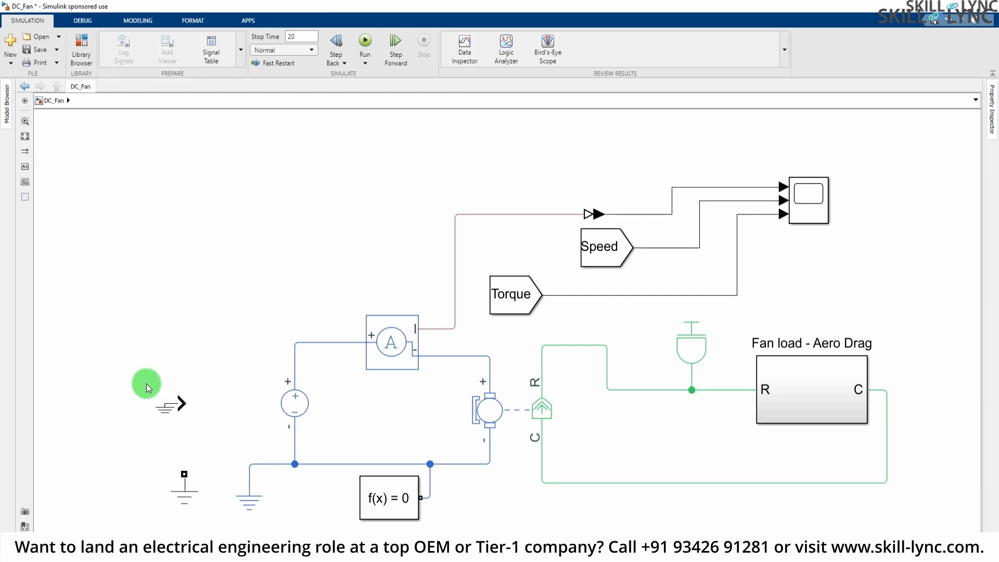
# - Delete the two unconnected ground blocks beside the motor circuit
pyautogui.click(166, 405)
pyautogui.moveTo(186, 489); pyautogui.dragTo(120, 339)
pyautogui.moveTo(211, 442); pyautogui.dragTo(83, 298)
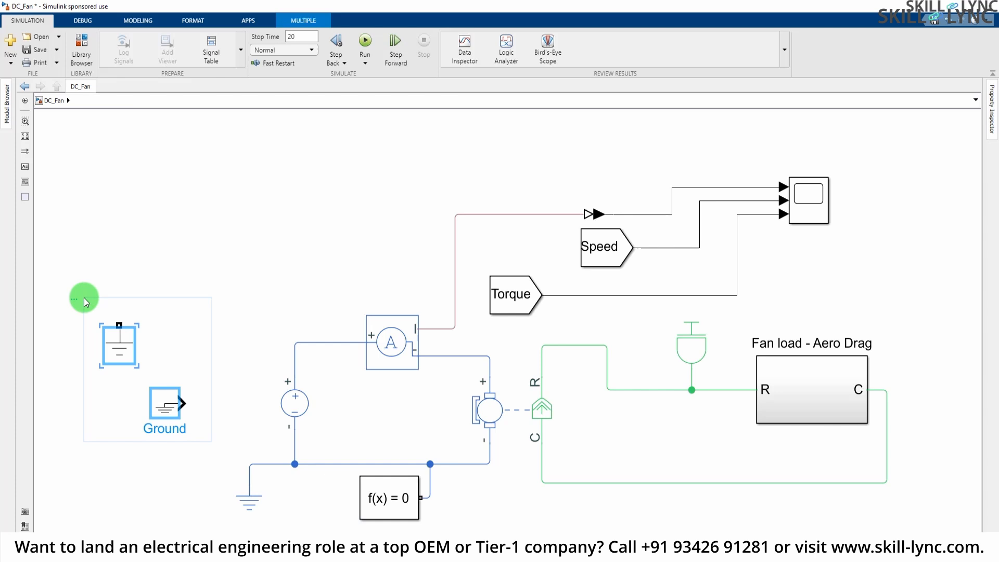
pyautogui.press('Delete')
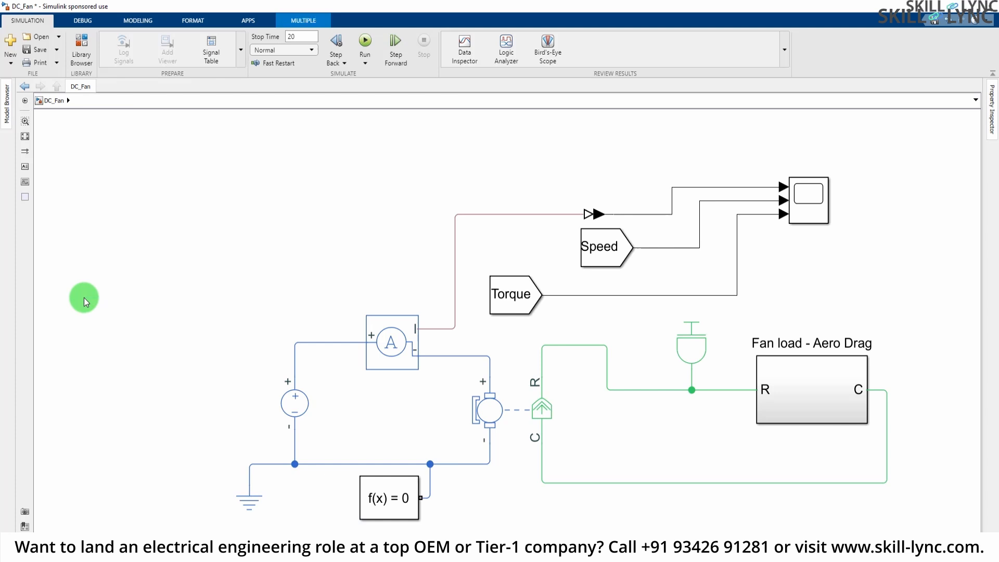
# - Add a Mechanical Rotational Reference block below the mechanical circuit and connect it to the line from the motor's C port
pyautogui.doubleClick(614, 511)
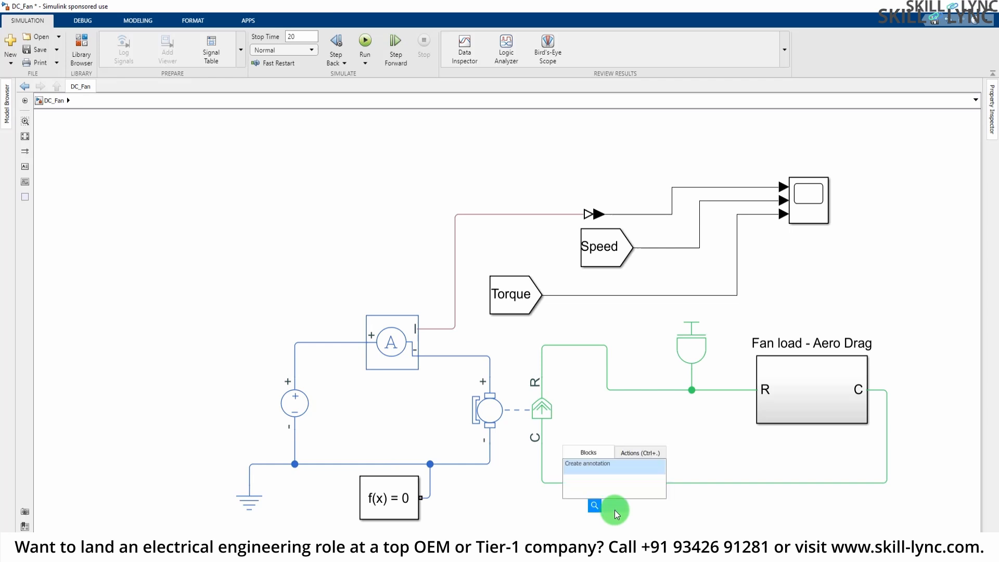
pyautogui.write('rota')
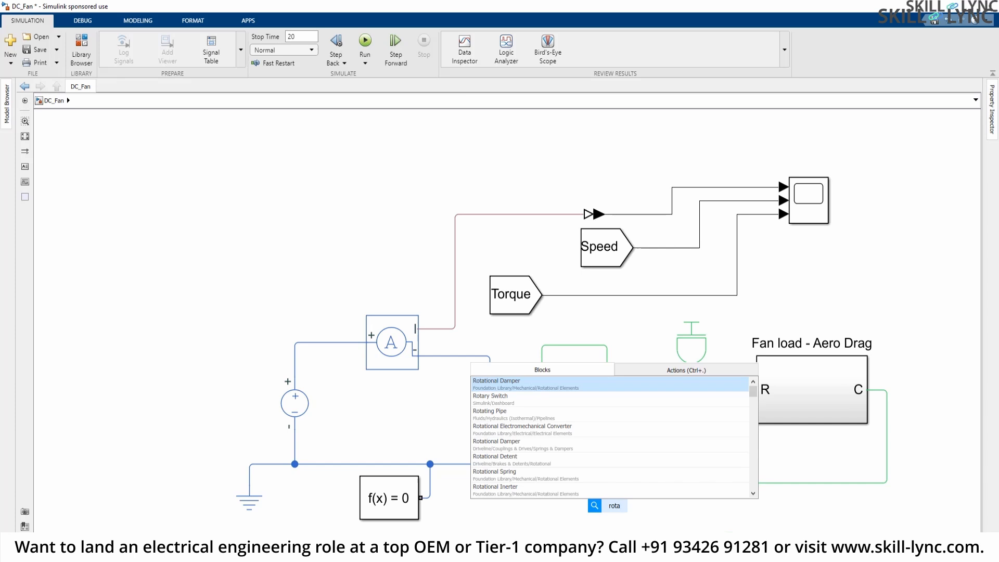
pyautogui.write('tional')
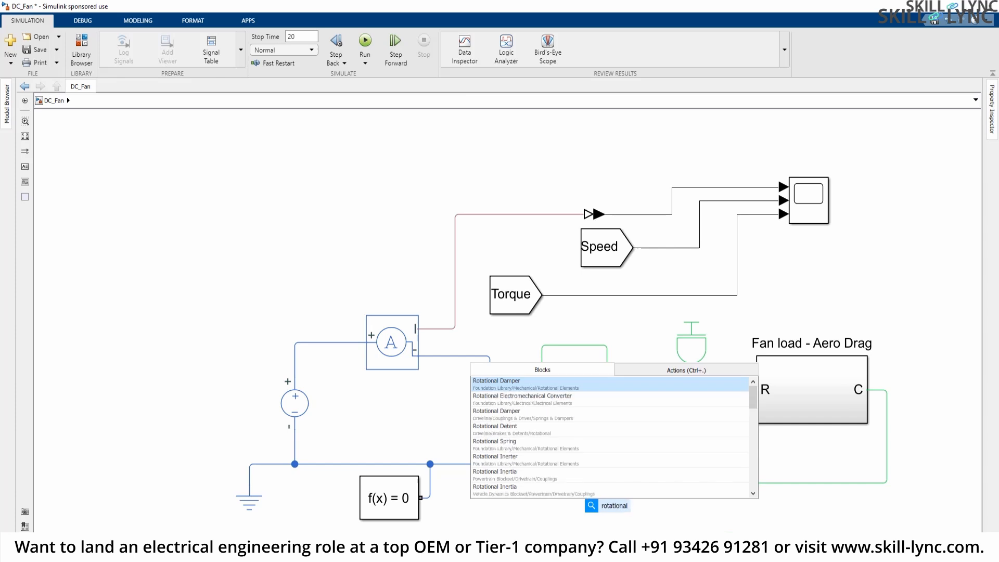
pyautogui.write(' re')
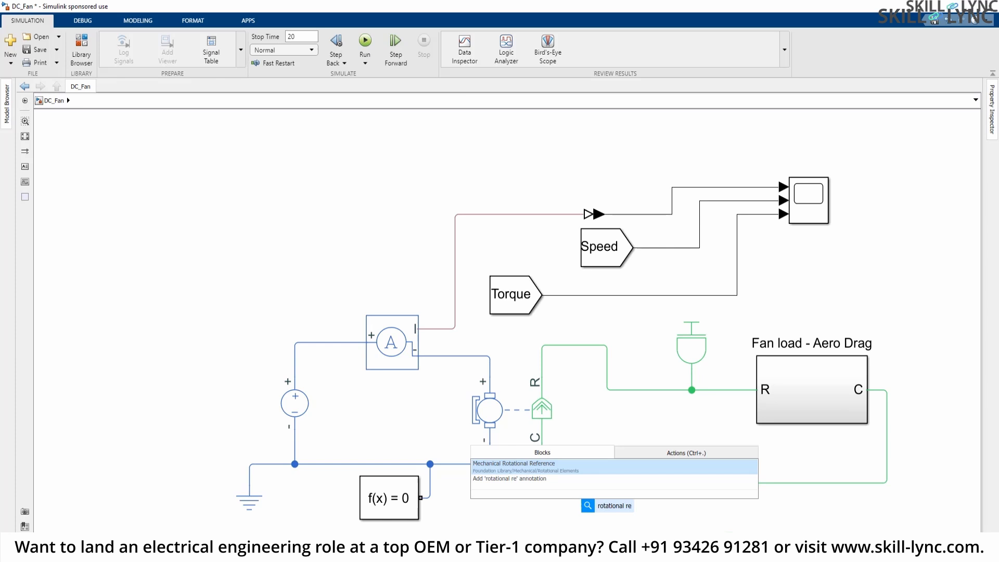
pyautogui.press('Return')
pyautogui.click(595, 488)
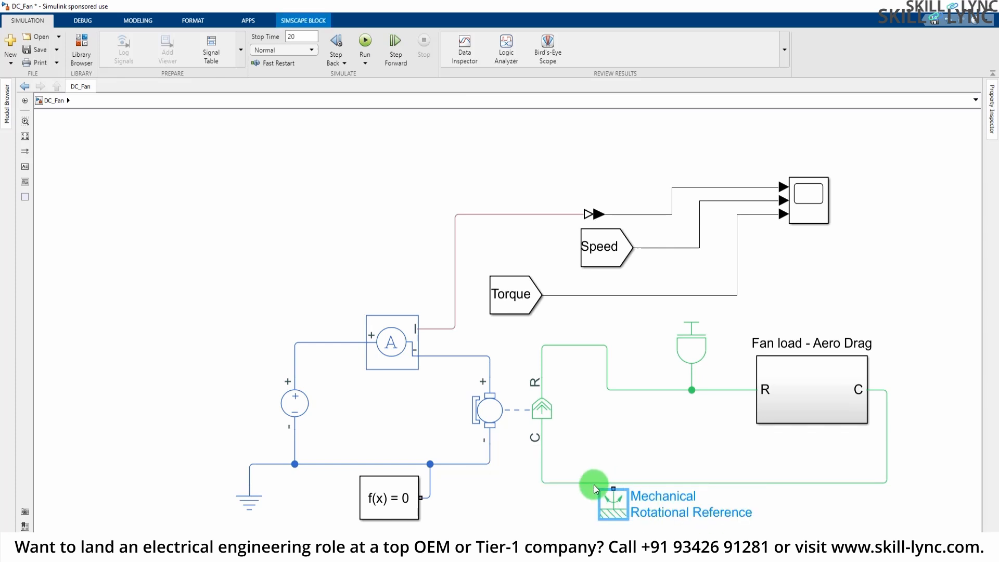
pyautogui.moveTo(613, 489); pyautogui.dragTo(613, 484)
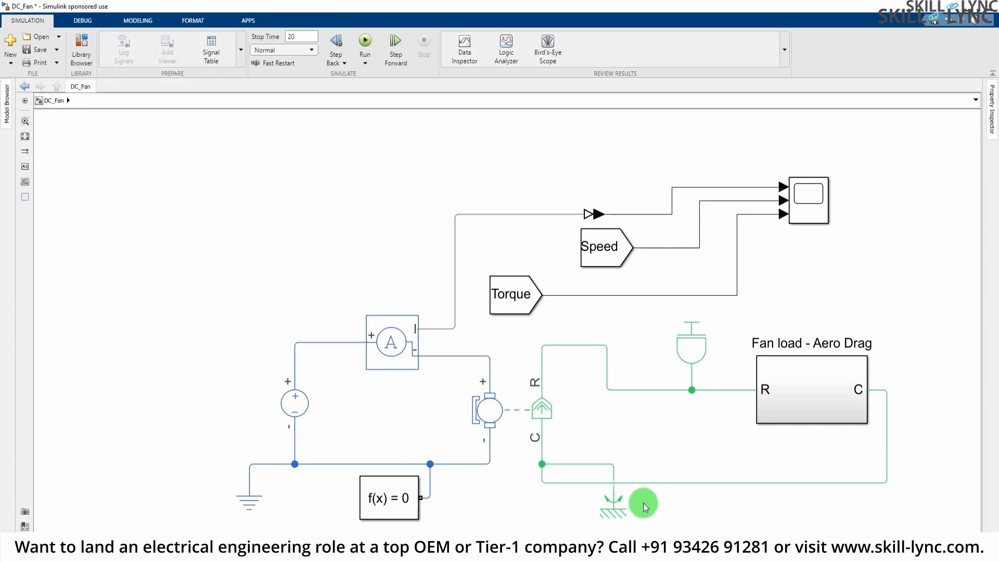
# - Shift the Current Sensor toward the DC Voltage Source and move the Scope slightly closer to the signals feeding it
pyautogui.scroll(-1, 910, 301)
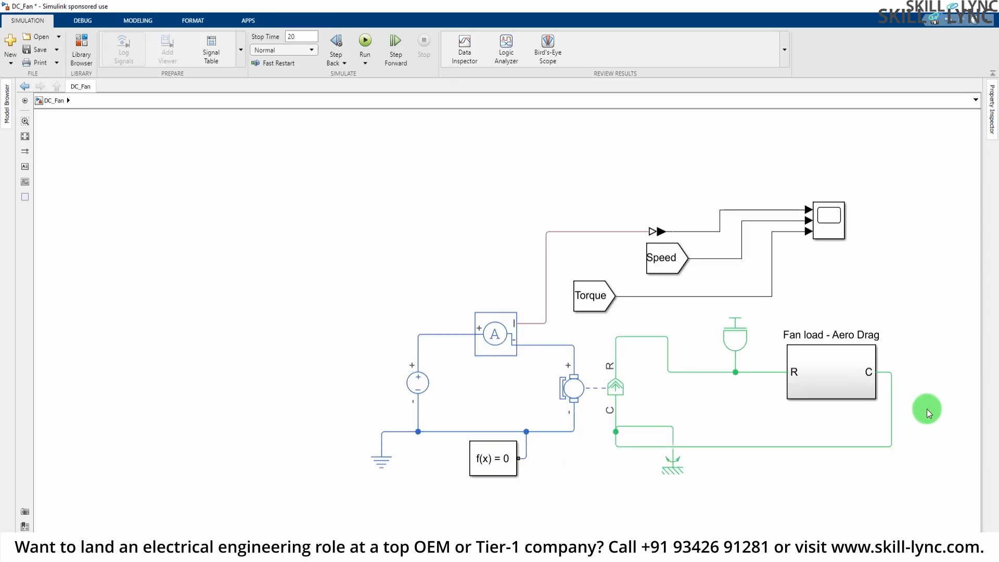
pyautogui.scroll(1, 940, 391)
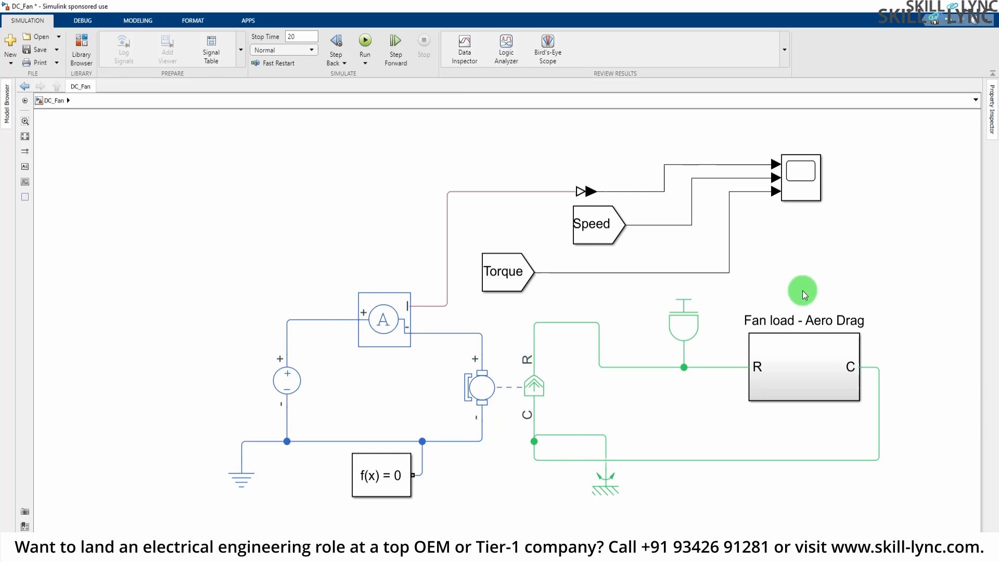
pyautogui.click(690, 336)
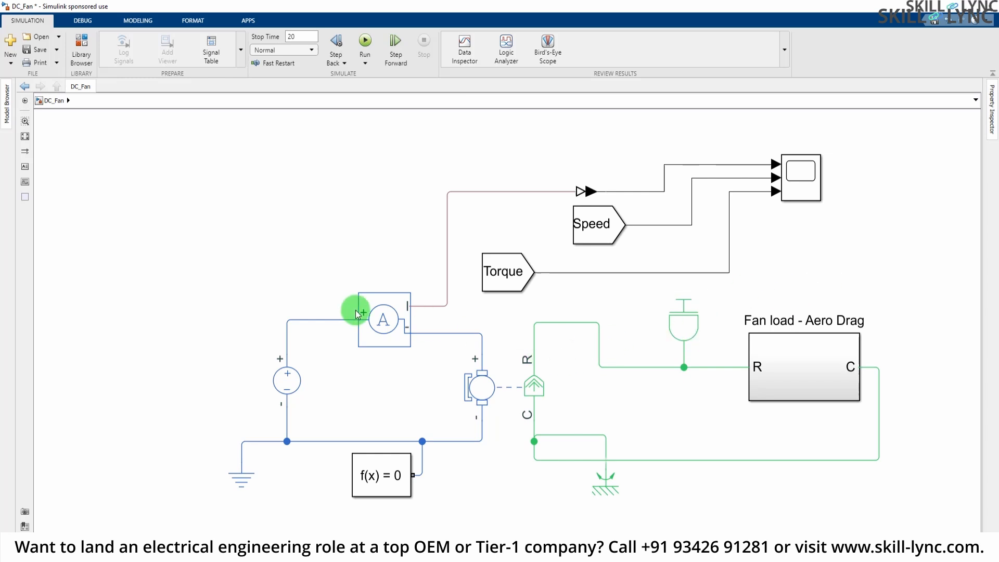
pyautogui.moveTo(364, 311); pyautogui.dragTo(366, 311)
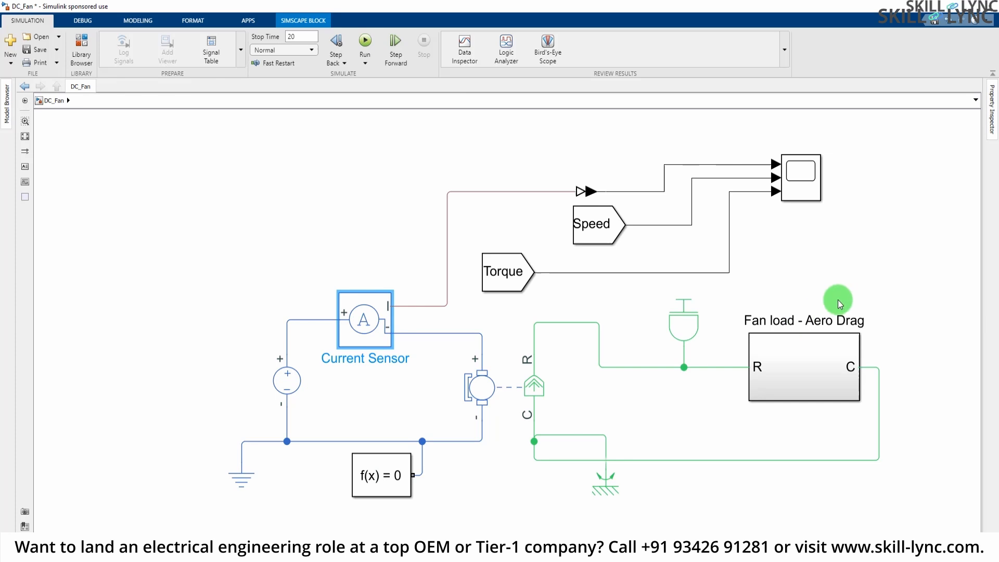
pyautogui.click(683, 328)
pyautogui.click(861, 274)
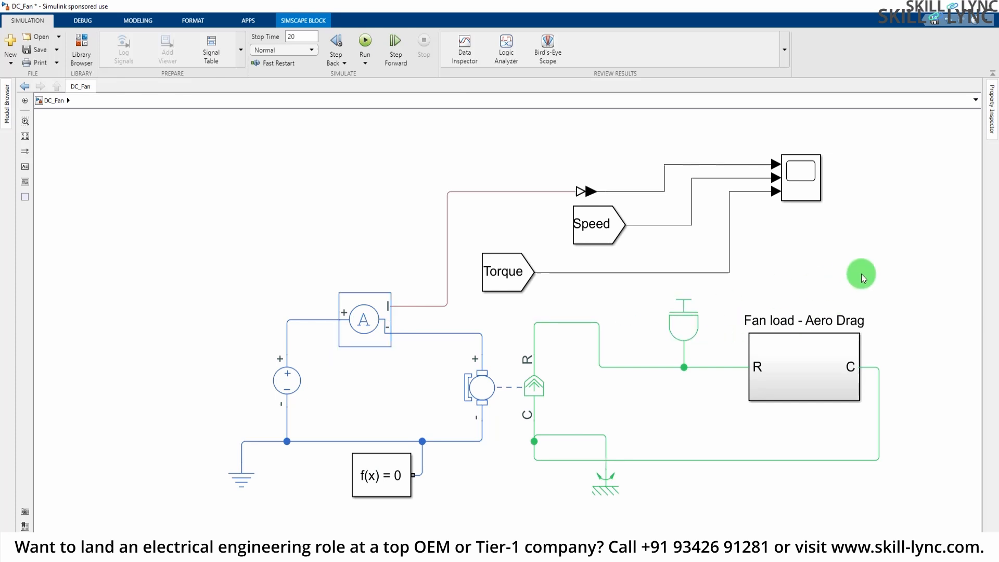
pyautogui.moveTo(786, 166); pyautogui.dragTo(752, 153)
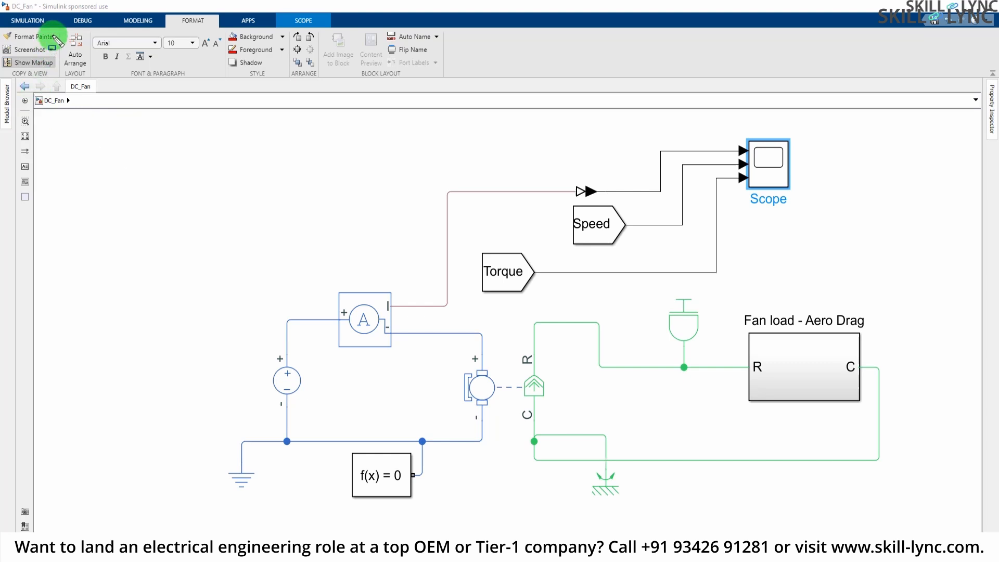
# - Try Auto Arrange on the model layout and dismiss the automated layout suggestion
pyautogui.moveTo(52, 30); pyautogui.dragTo(101, 90)
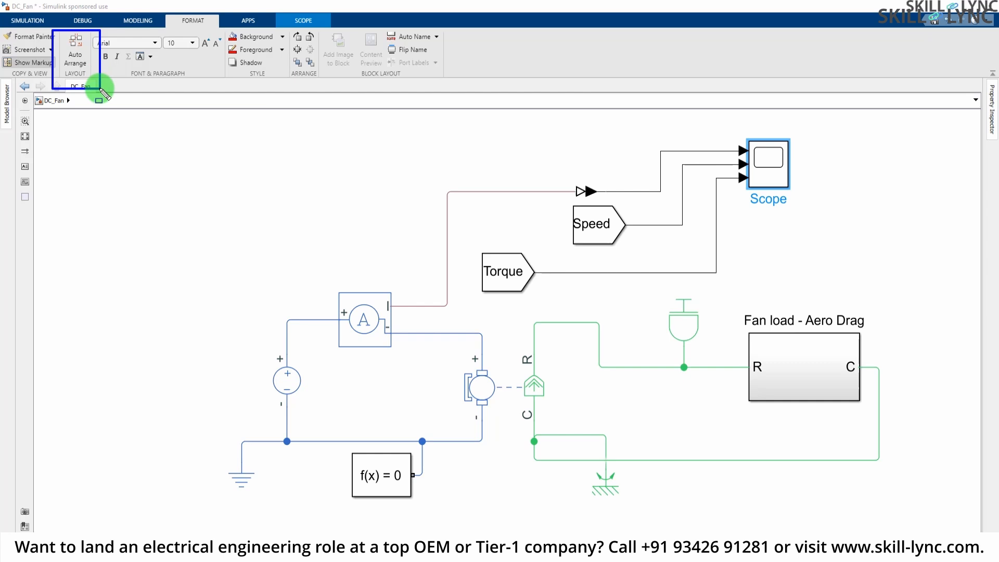
pyautogui.click(73, 46)
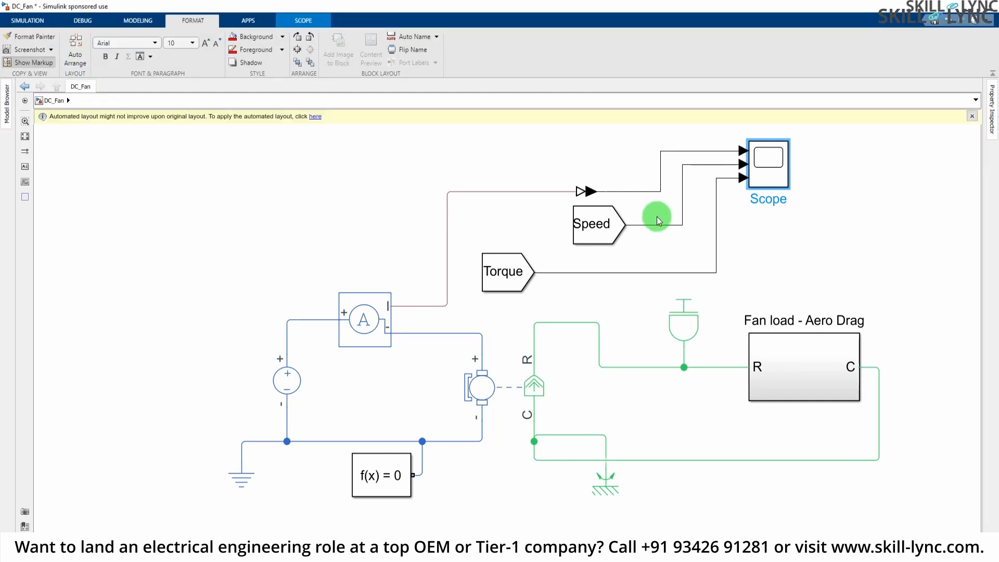
pyautogui.click(972, 116)
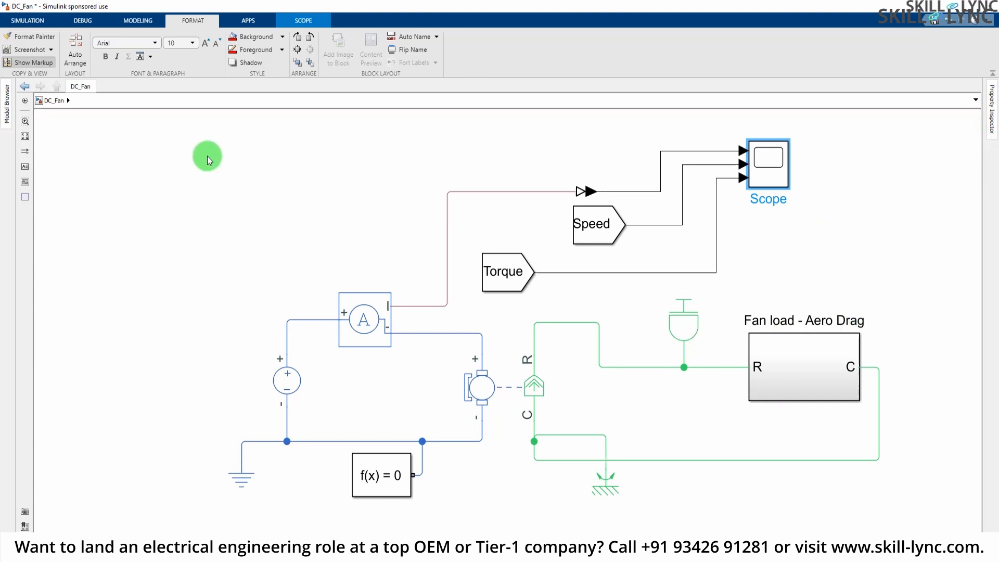
# - Move the Current Sensor slightly back toward the DC Motor and clear the selection
pyautogui.moveTo(367, 311); pyautogui.dragTo(379, 311)
pyautogui.click(338, 257)
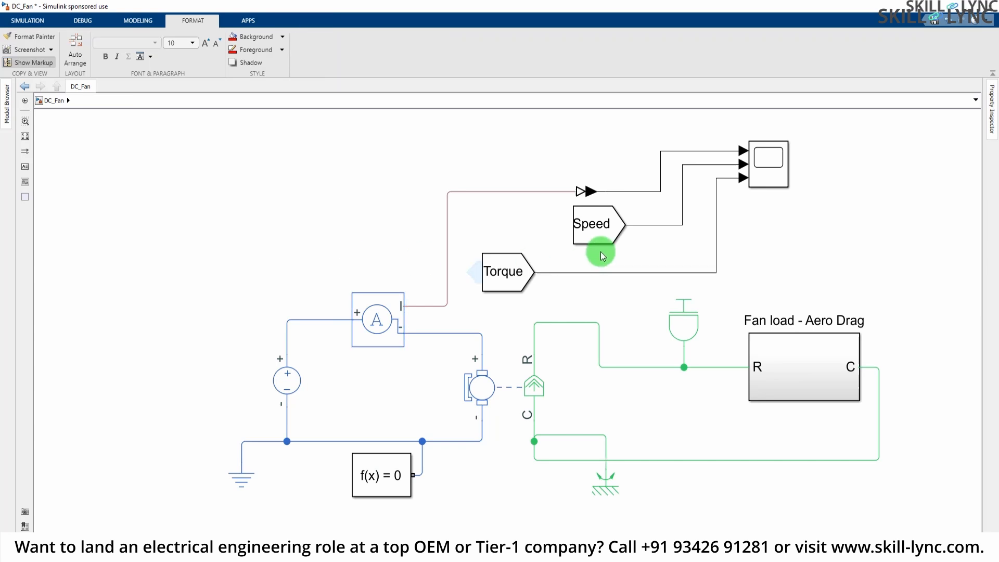
# - Try moving the Speed, Torque and Fan load - Aero Drag blocks out of alignment and applying Auto Arrange to the model
pyautogui.click(593, 226)
pyautogui.moveTo(592, 226); pyautogui.dragTo(560, 151)
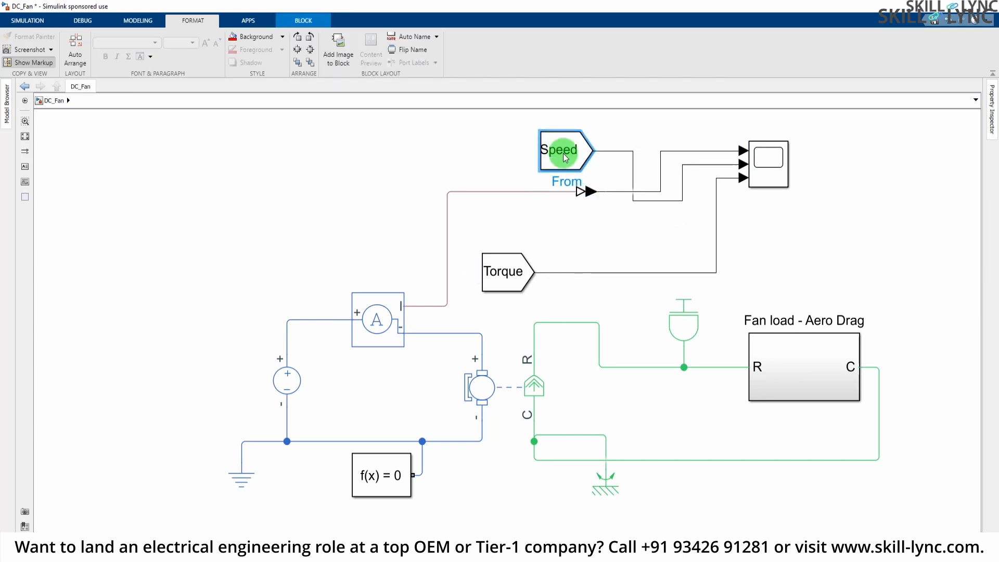
pyautogui.moveTo(519, 272); pyautogui.dragTo(692, 118)
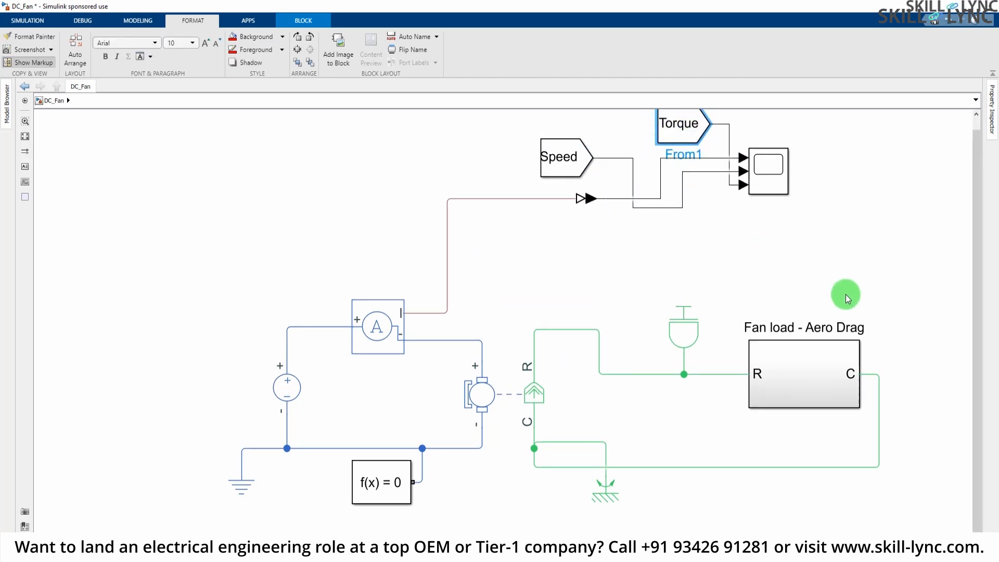
pyautogui.moveTo(792, 376); pyautogui.dragTo(756, 292)
pyautogui.click(751, 402)
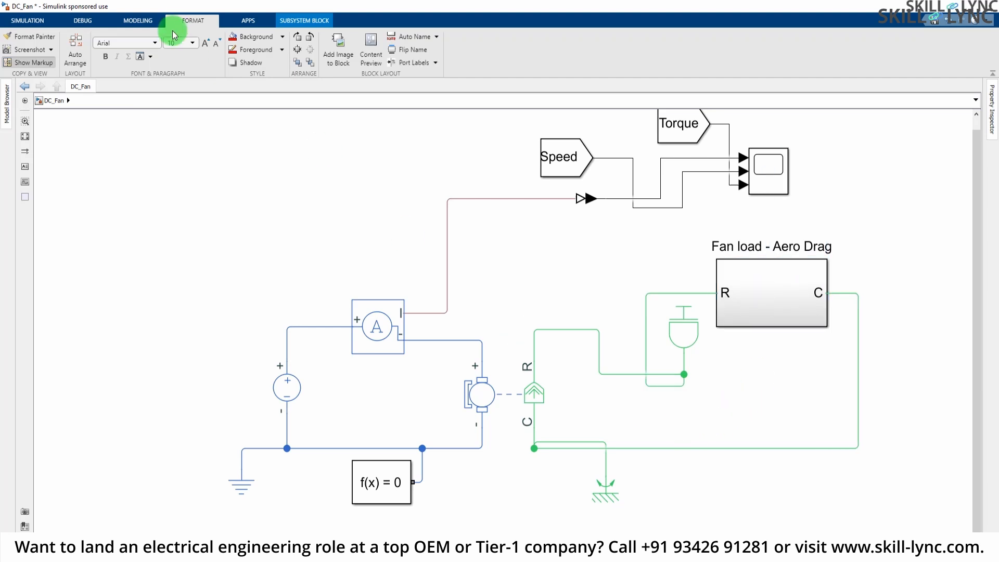
pyautogui.click(81, 50)
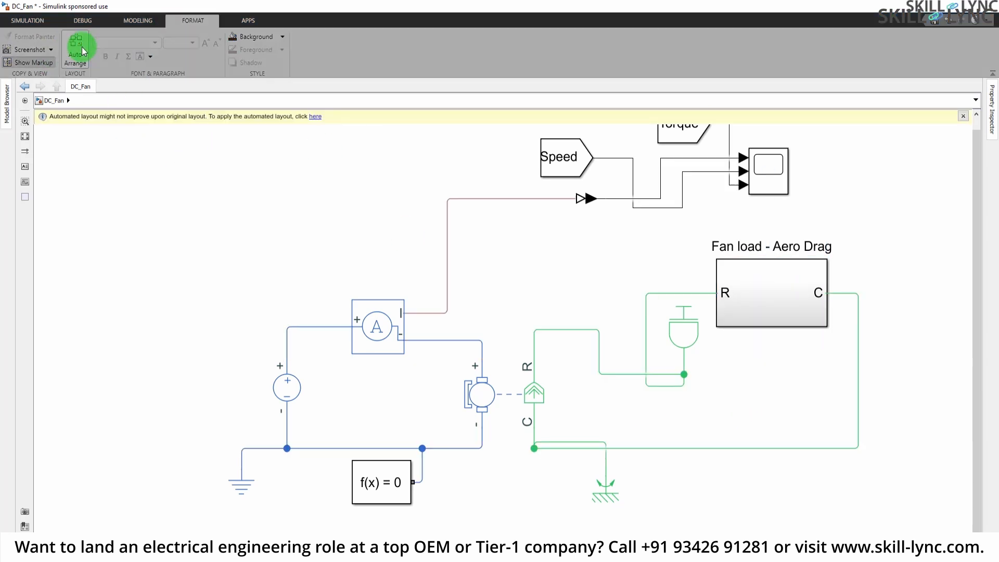
pyautogui.click(697, 186)
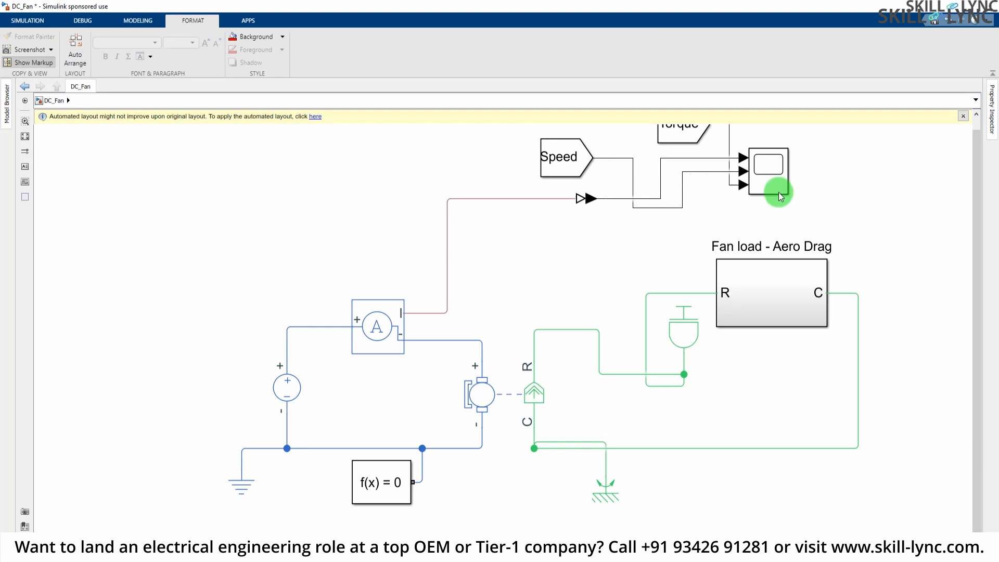
pyautogui.click(340, 201)
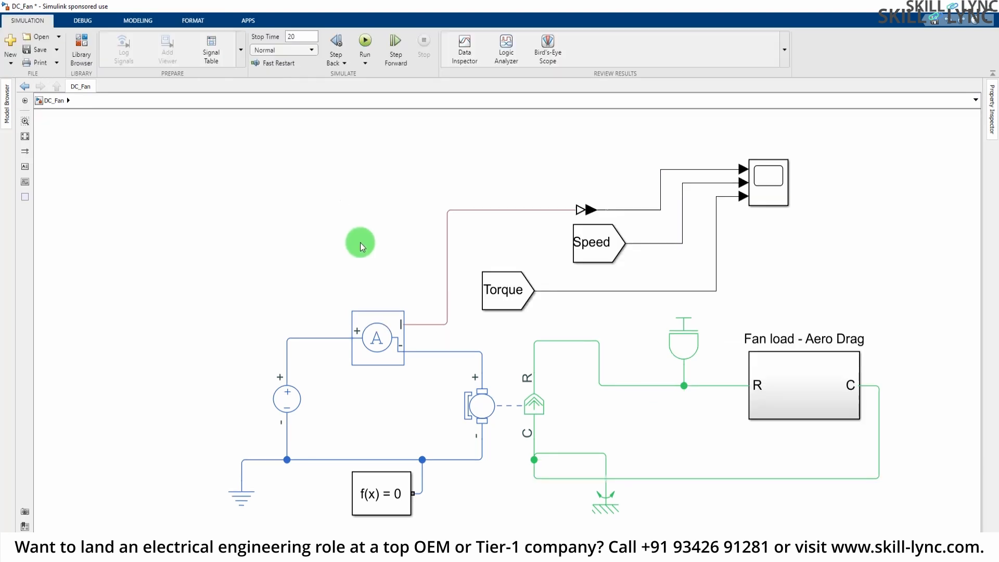
# - Run the fan model simulation and open the Scope to view the plotted signals
pyautogui.click(365, 42)
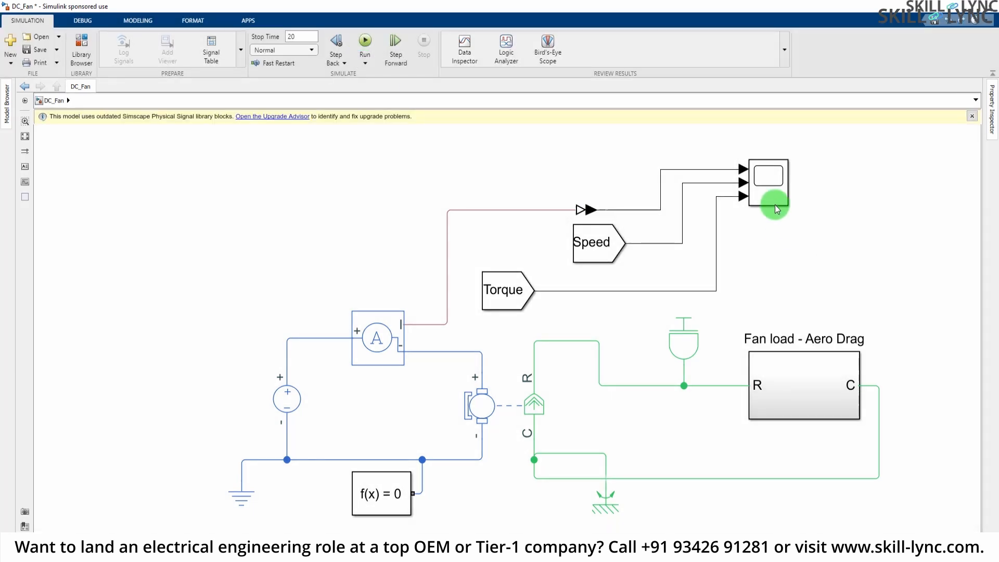
pyautogui.click(774, 177)
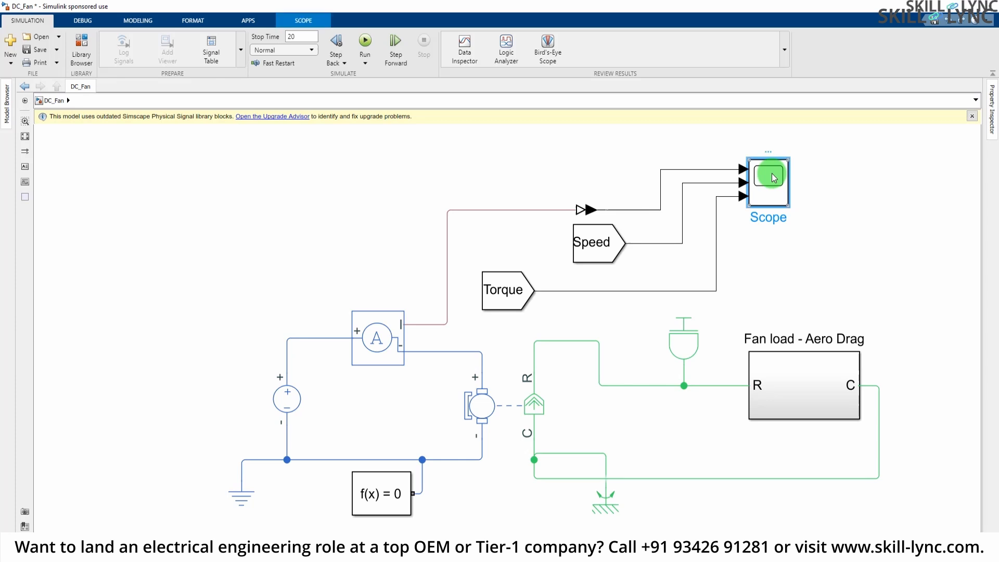
pyautogui.doubleClick(774, 178)
pyautogui.click(613, 142)
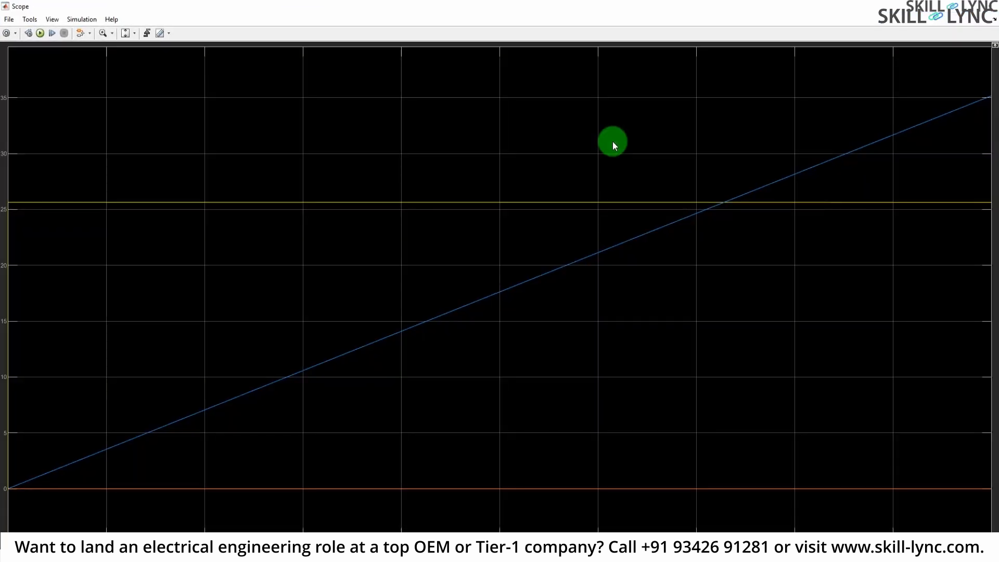
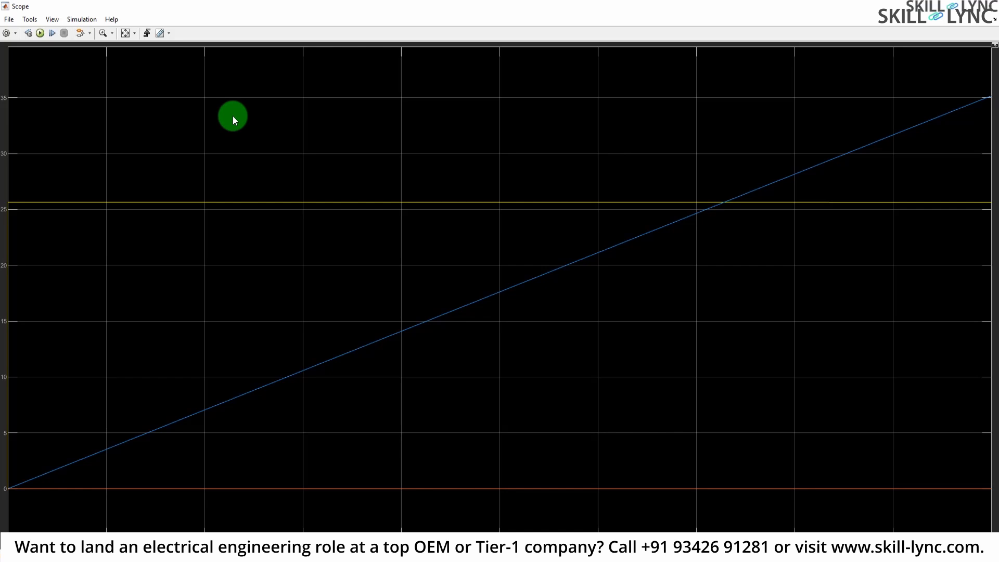
# - Show the legend on the Scope plot and close the Scope window
pyautogui.click(51, 20)
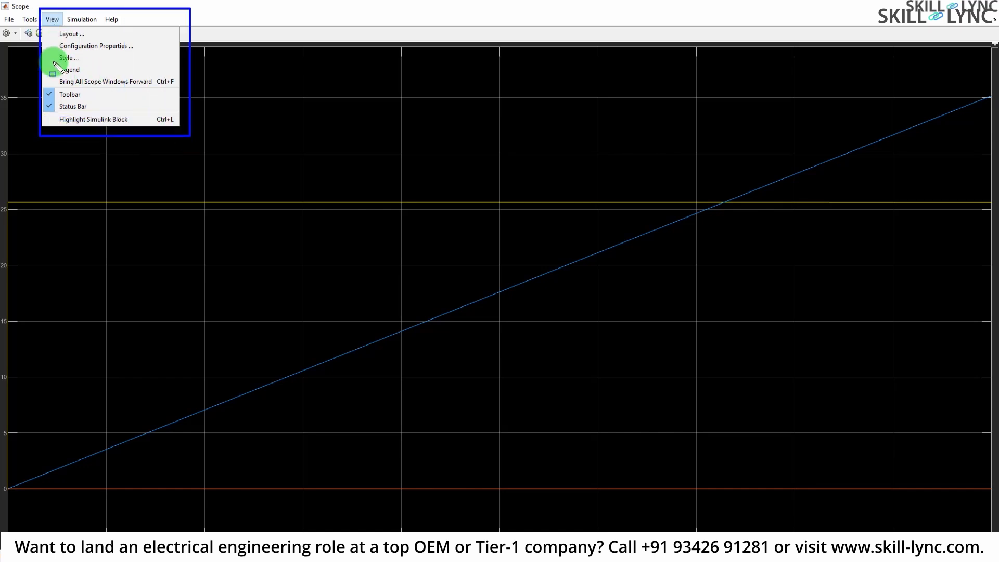
pyautogui.click(105, 75)
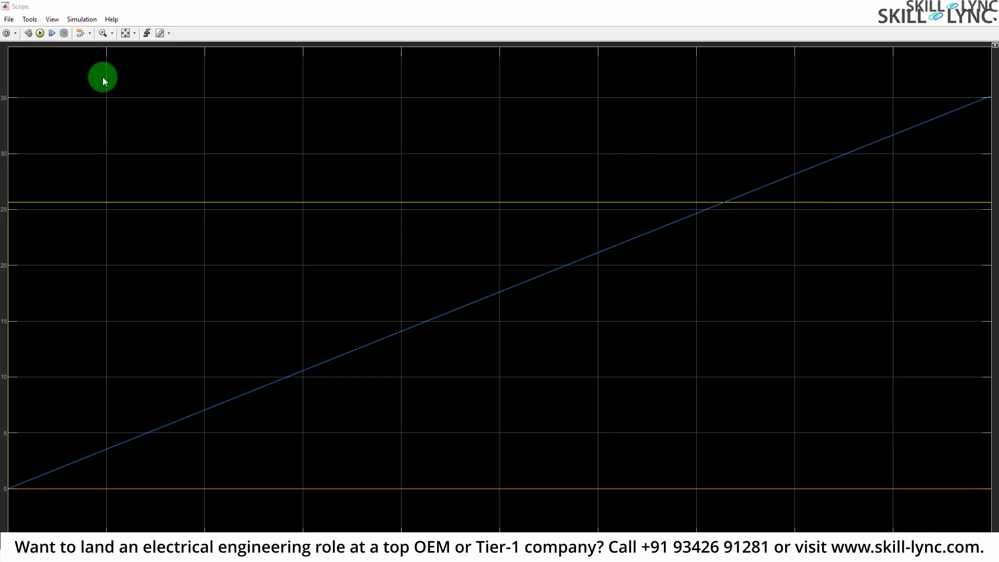
pyautogui.click(53, 20)
pyautogui.click(73, 64)
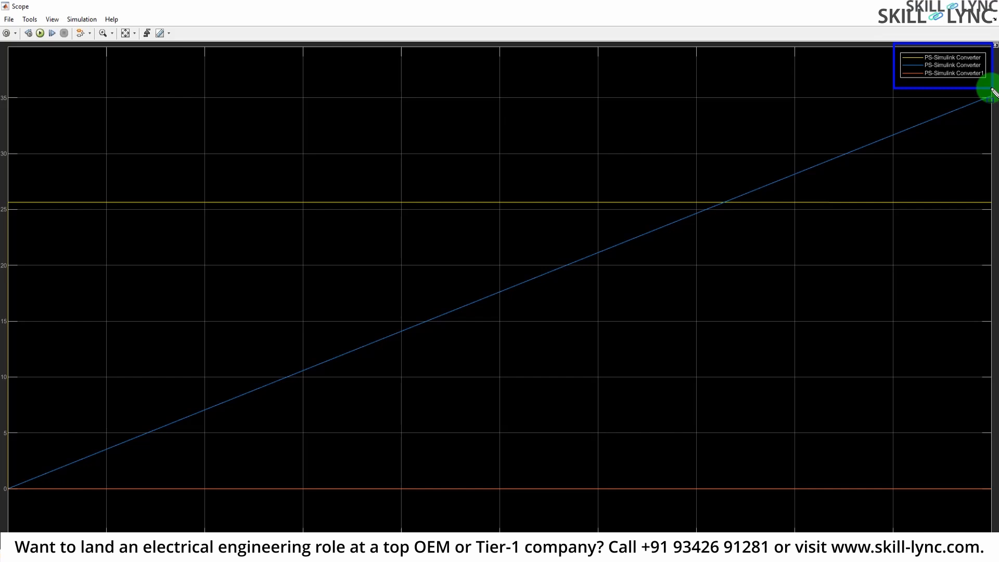
pyautogui.click(992, 6)
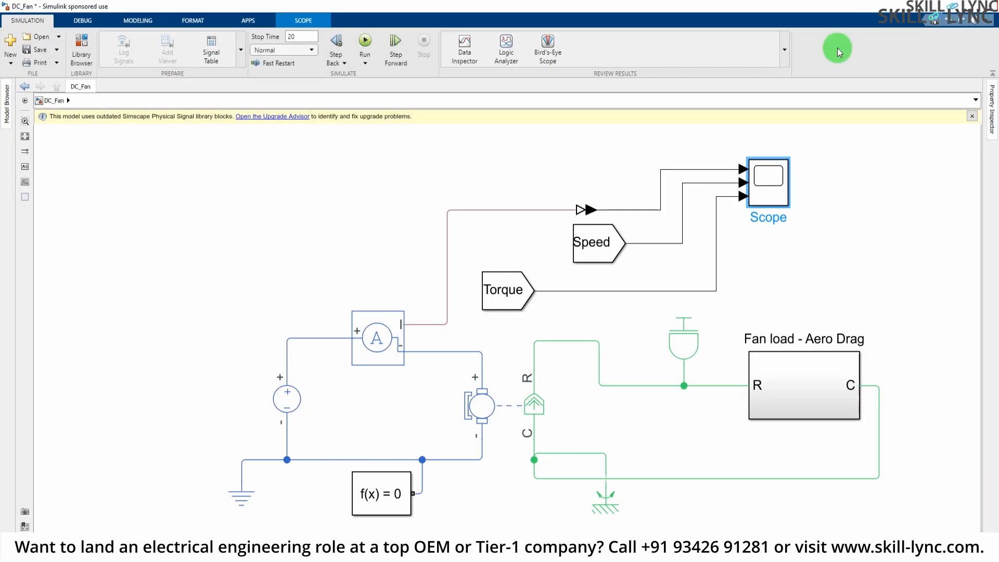
# - Dismiss the outdated library notice and move the Speed block and the Scope farther apart
pyautogui.click(824, 177)
pyautogui.click(972, 116)
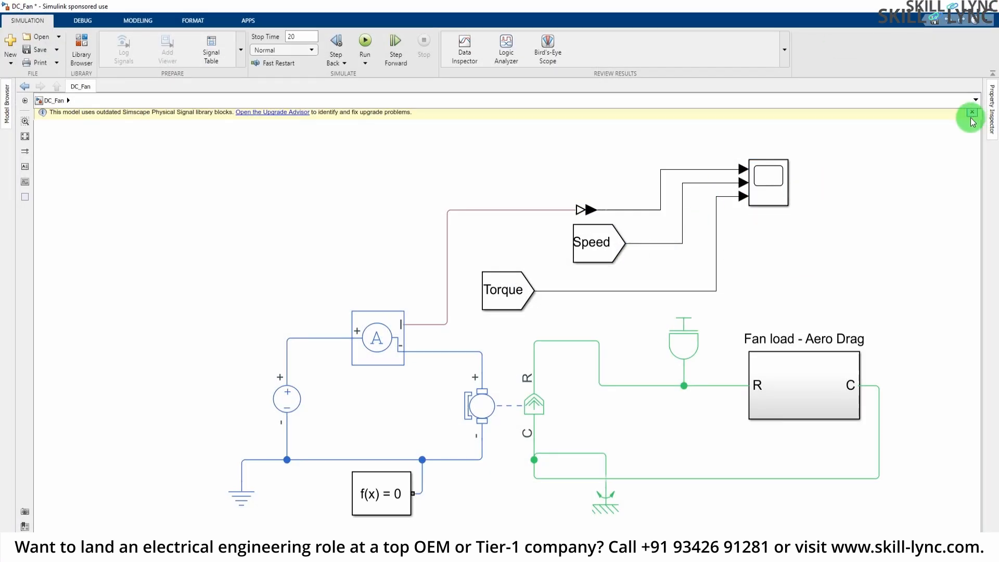
pyautogui.moveTo(589, 254); pyautogui.dragTo(544, 255)
pyautogui.moveTo(785, 186); pyautogui.dragTo(817, 200)
pyautogui.click(880, 219)
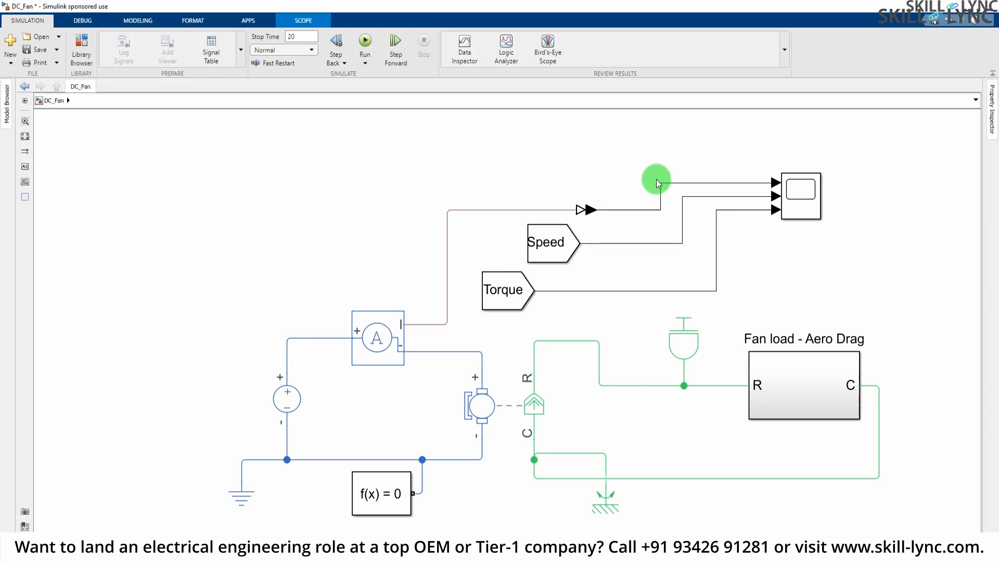
# - Label the signal line from the current sensor's converter to the first Scope input Current
pyautogui.click(709, 184)
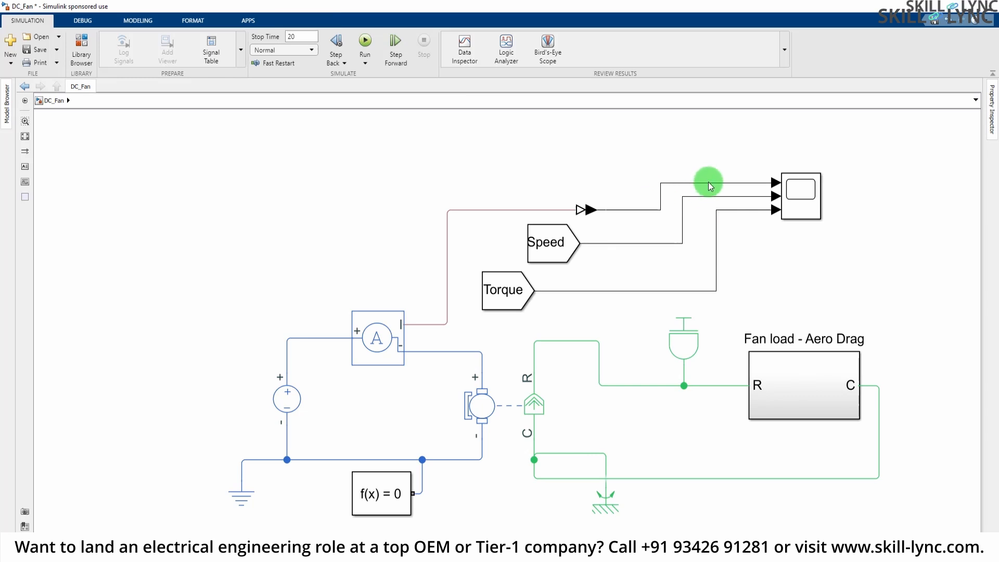
pyautogui.click(709, 184)
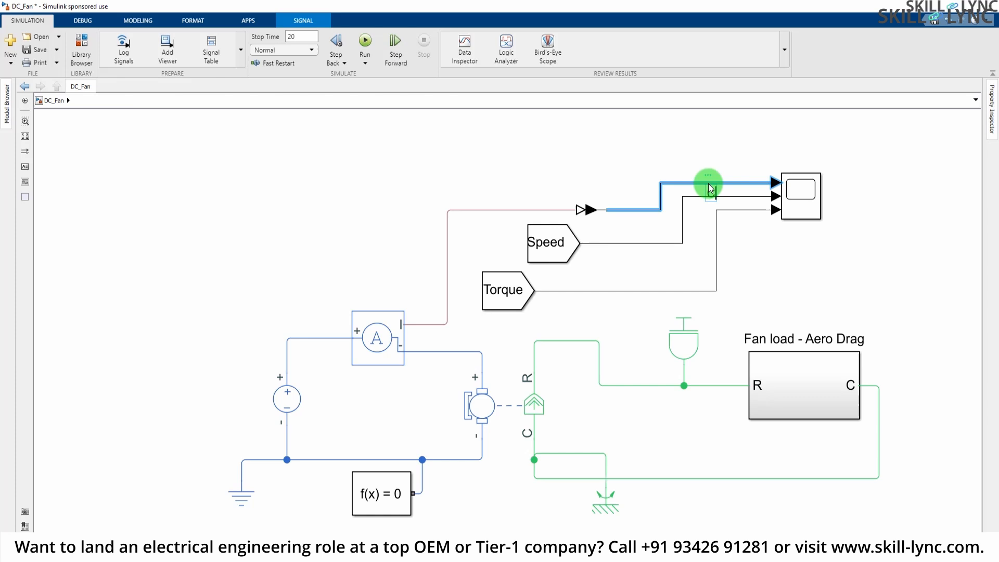
pyautogui.write('Current')
pyautogui.click(709, 216)
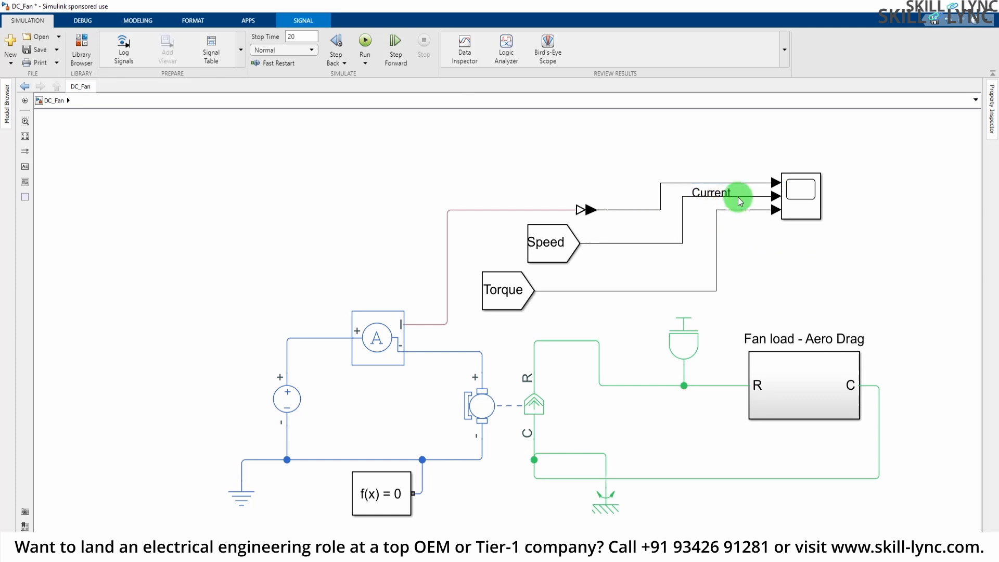
# - Enlarge the Scope block to spread out its three inputs and shift it farther from the signal sources
pyautogui.click(802, 209)
pyautogui.moveTo(823, 218); pyautogui.dragTo(845, 261)
pyautogui.moveTo(825, 223); pyautogui.dragTo(867, 201)
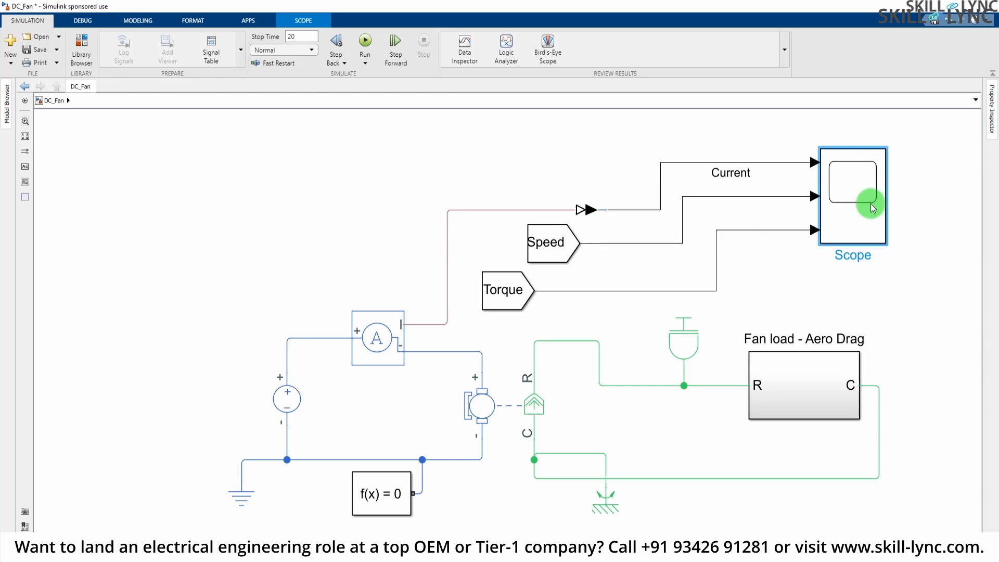
pyautogui.click(745, 246)
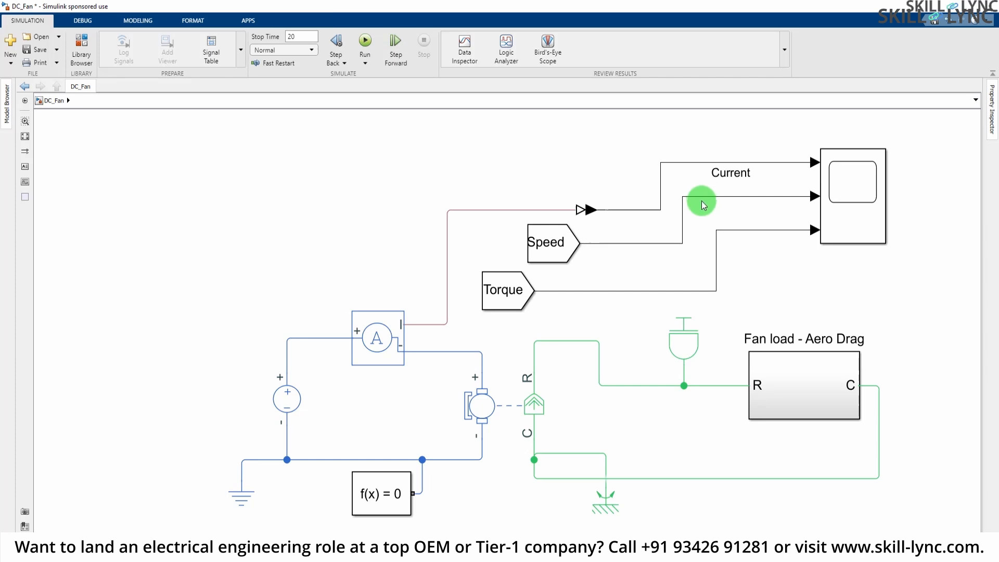
# - Label the line from the Speed block Speed and the line from the Torque block Torque
pyautogui.doubleClick(610, 249)
pyautogui.write('S')
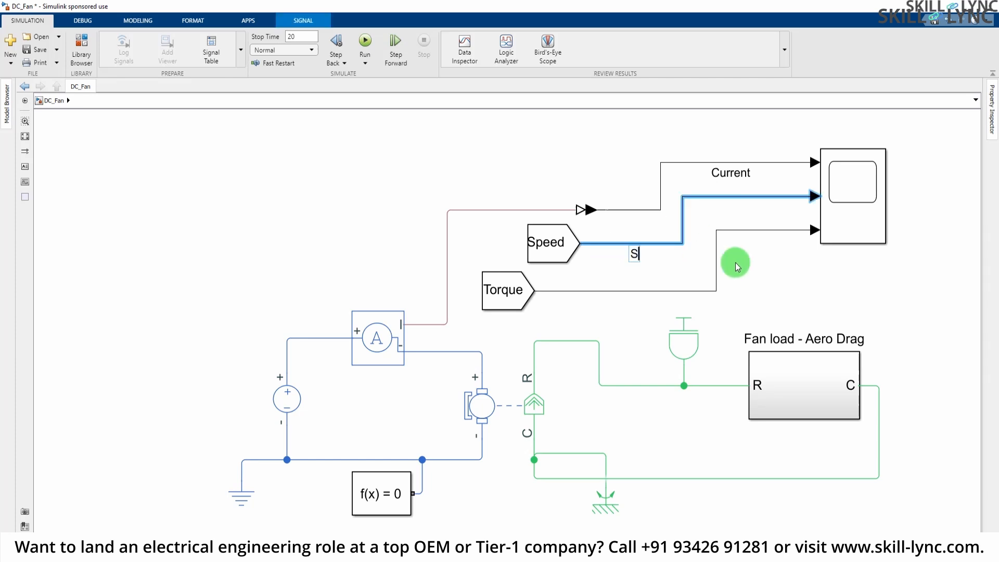
pyautogui.write('peed')
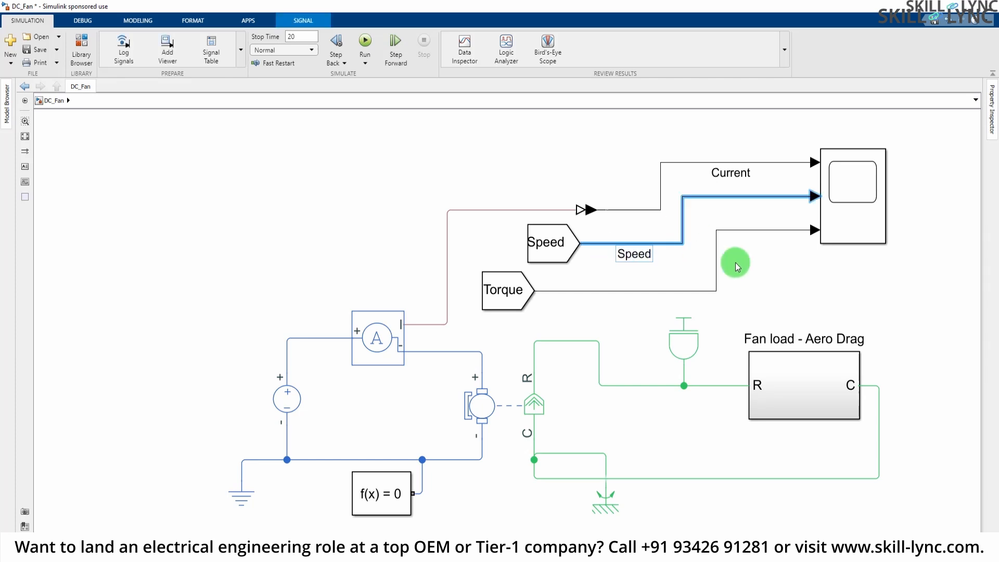
pyautogui.doubleClick(649, 292)
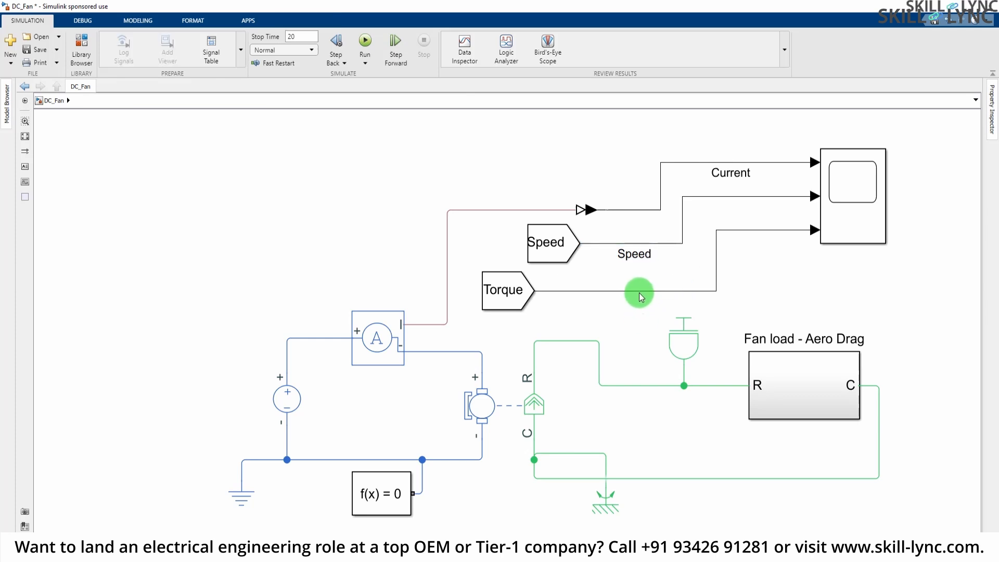
pyautogui.click(646, 294)
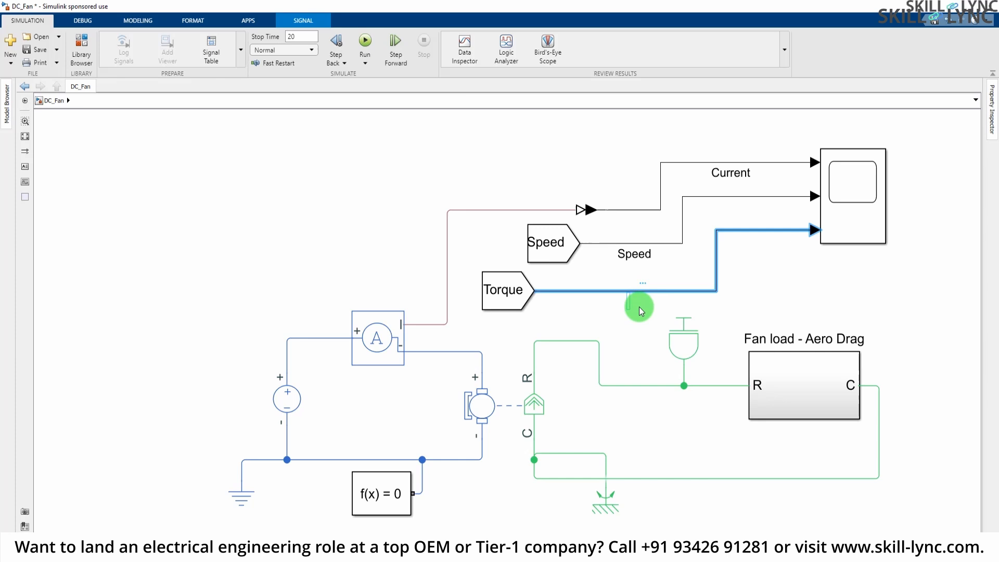
pyautogui.write('Tor')
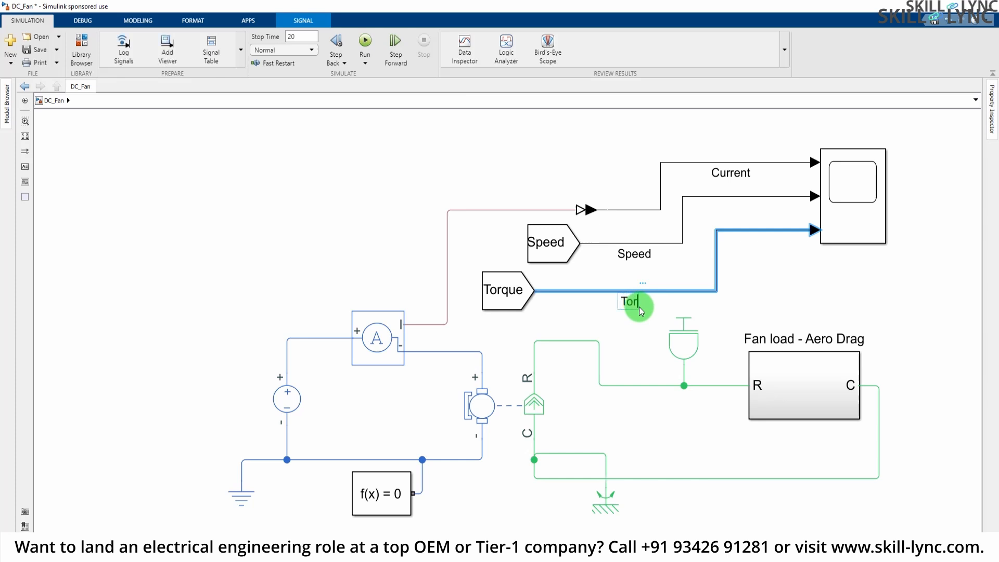
pyautogui.write('que')
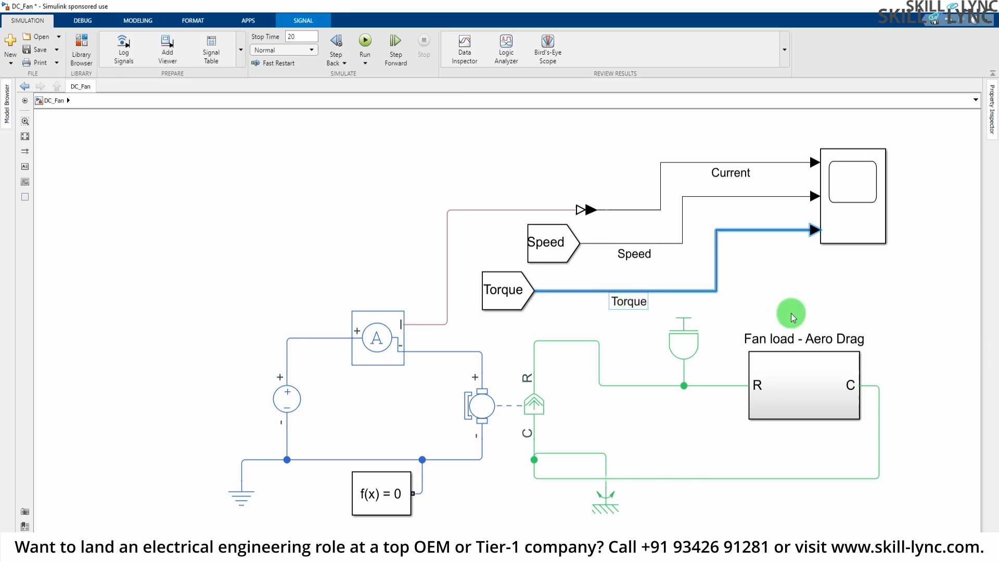
pyautogui.click(829, 284)
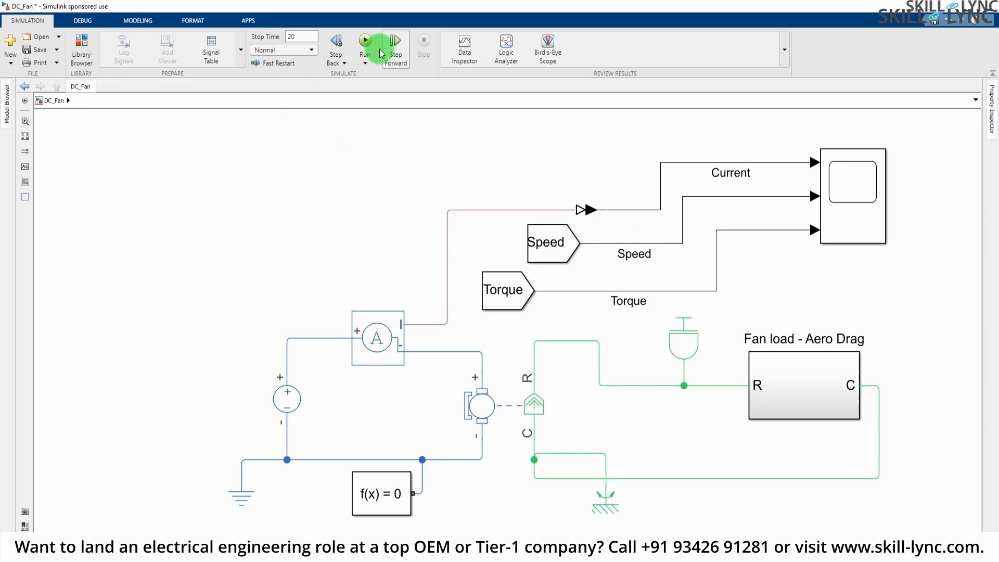
# - Rerun the simulation with the labelled signals and reopen the Scope
pyautogui.click(366, 42)
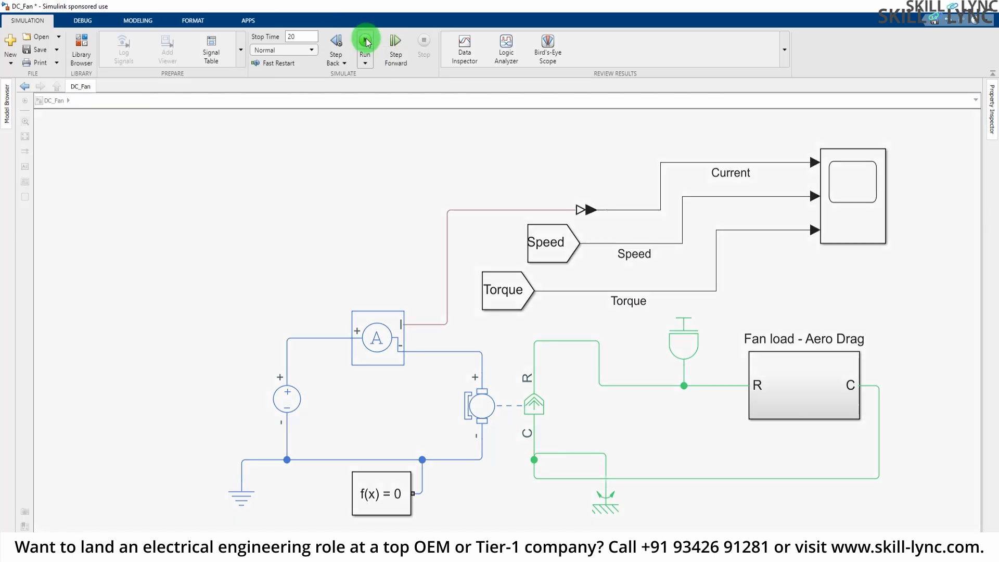
pyautogui.click(531, 215)
pyautogui.click(845, 189)
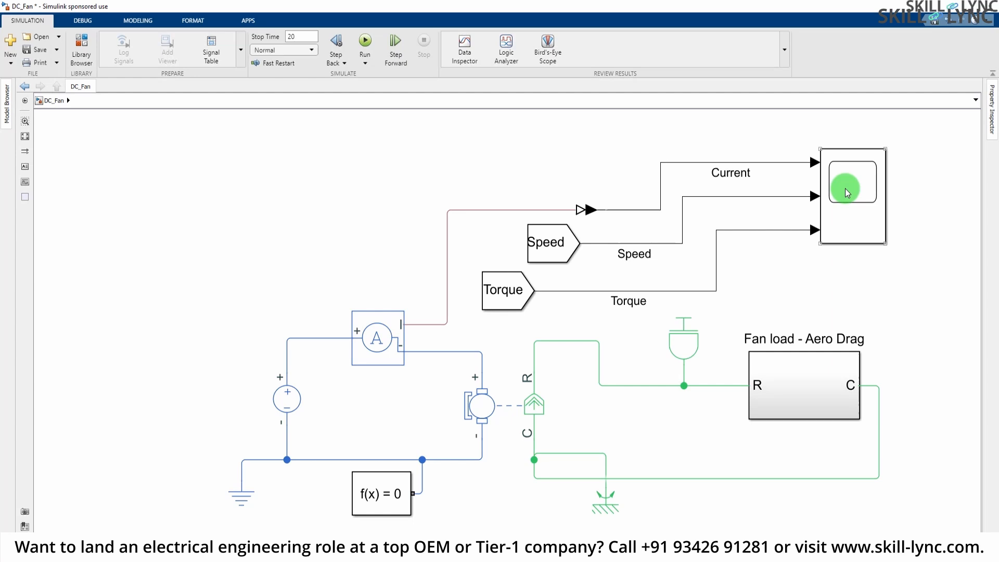
pyautogui.doubleClick(854, 190)
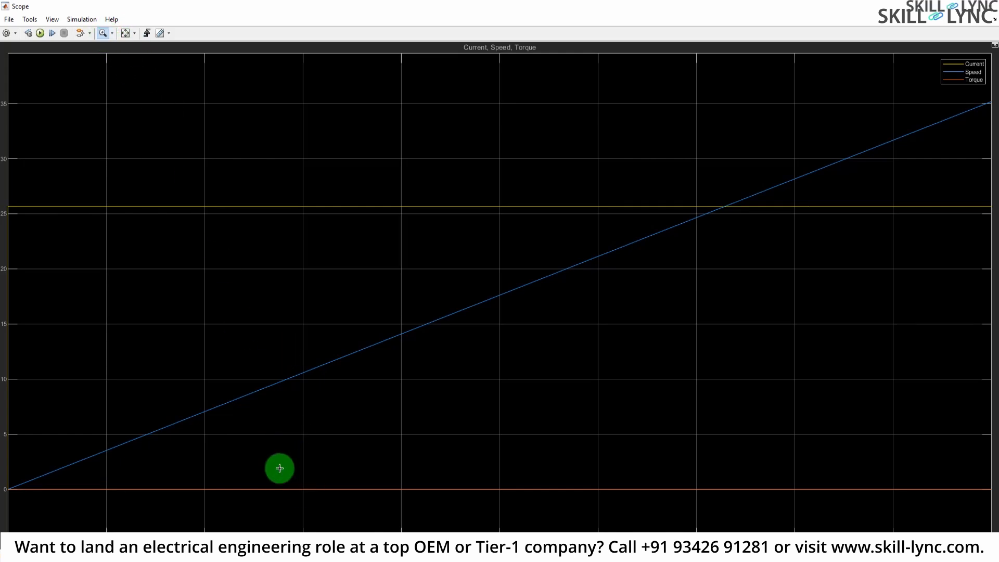
# - Zoom in repeatedly on the Torque trace near zero to examine it, and scale the plot back to full view
pyautogui.moveTo(275, 465); pyautogui.dragTo(324, 509)
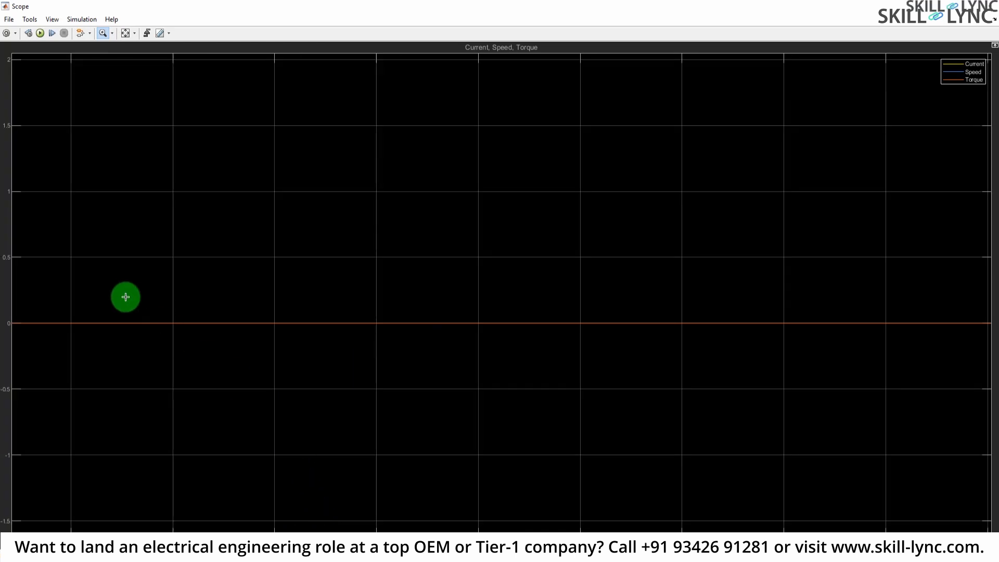
pyautogui.moveTo(125, 297); pyautogui.dragTo(152, 331)
pyautogui.moveTo(148, 419); pyautogui.dragTo(178, 453)
pyautogui.moveTo(134, 224); pyautogui.dragTo(177, 278)
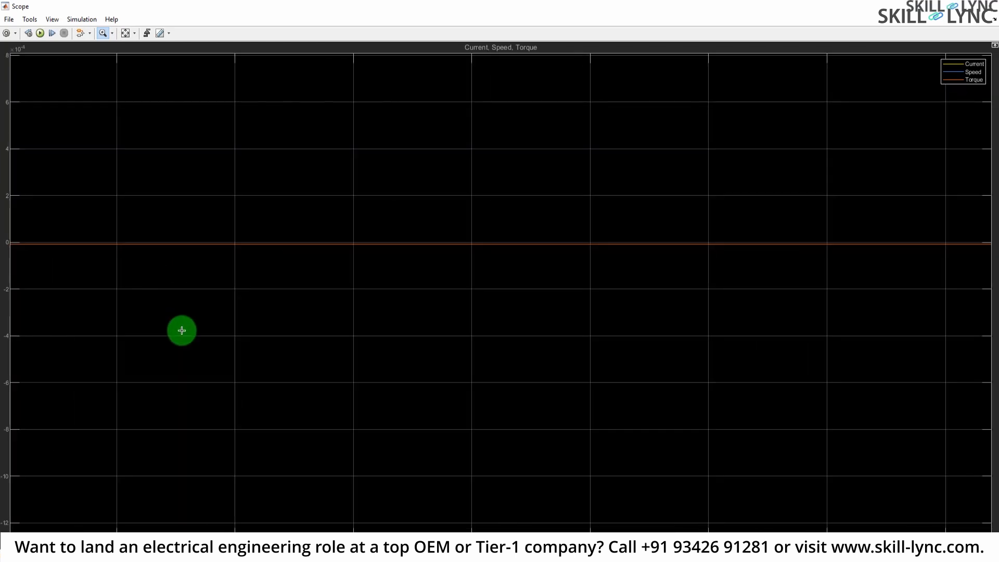
pyautogui.moveTo(159, 225); pyautogui.dragTo(196, 272)
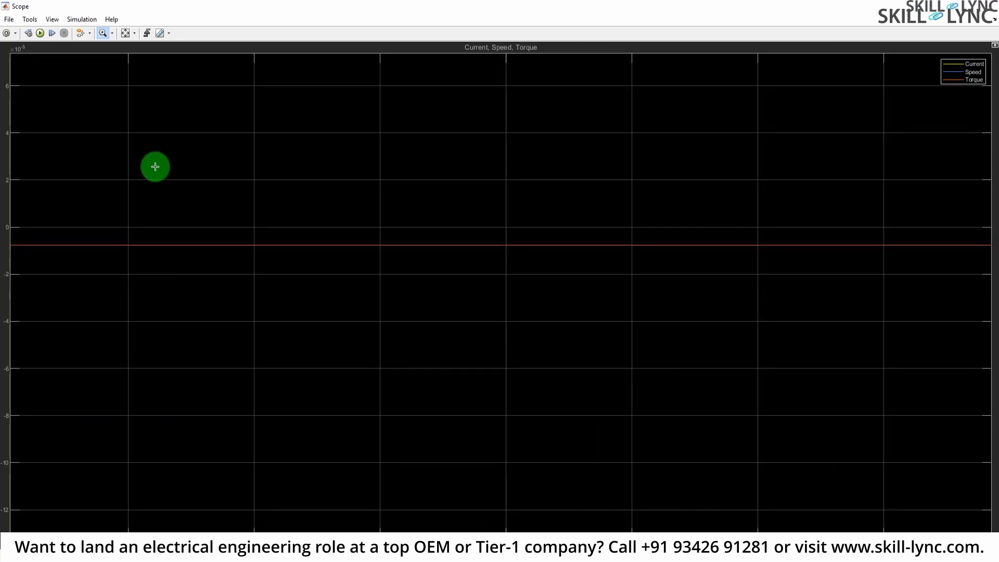
pyautogui.click(126, 34)
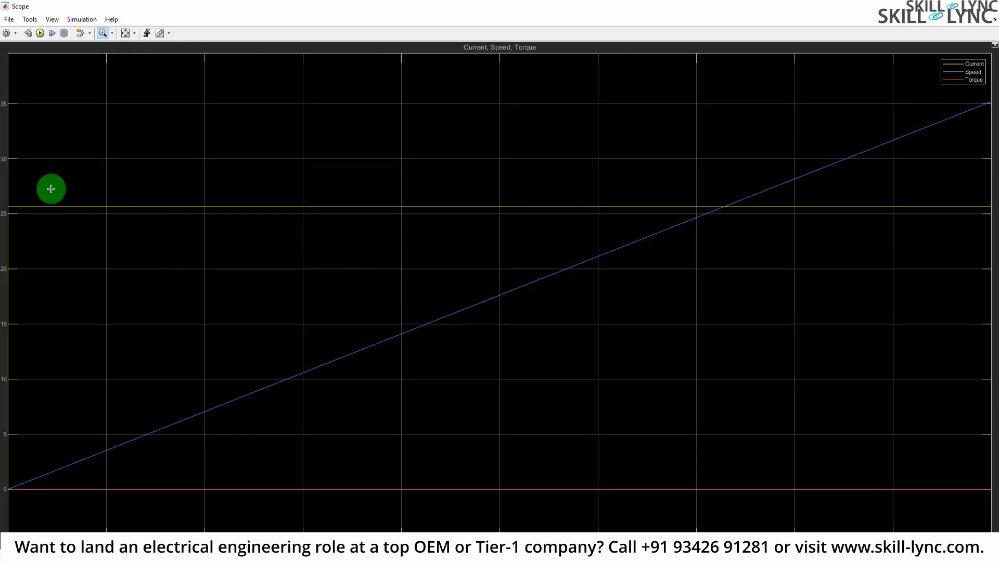
# - Zoom in on the start of the Current trace, scale the plot back to full view, and close the Scope
pyautogui.moveTo(29, 196); pyautogui.dragTo(83, 234)
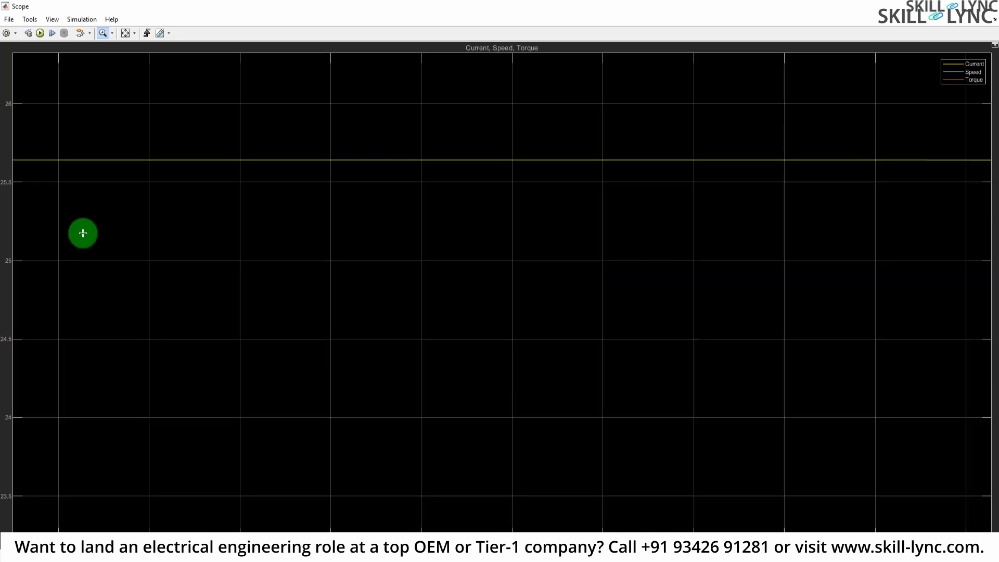
pyautogui.click(126, 33)
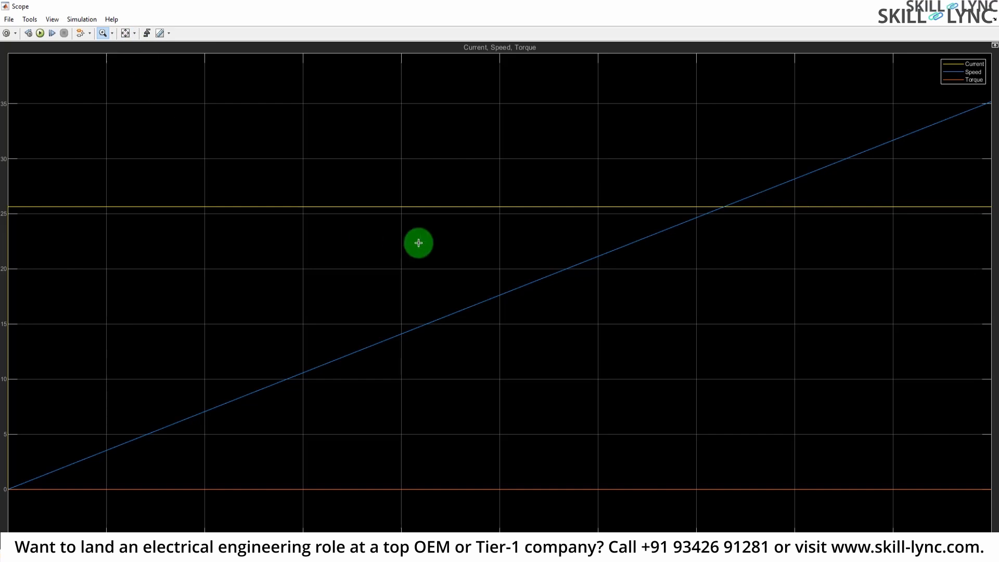
pyautogui.click(989, 8)
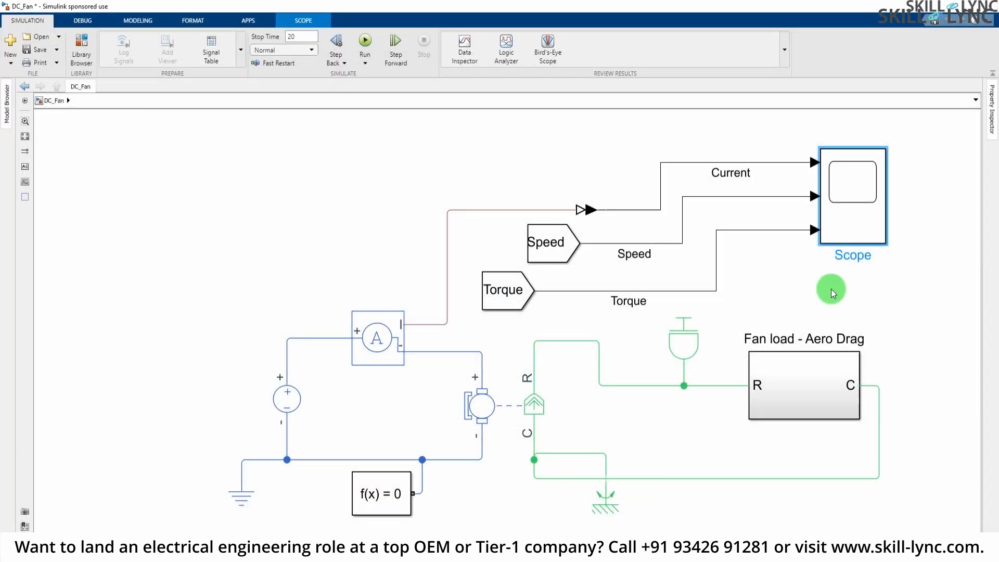
pyautogui.click(905, 315)
pyautogui.scroll(-1, 905, 315)
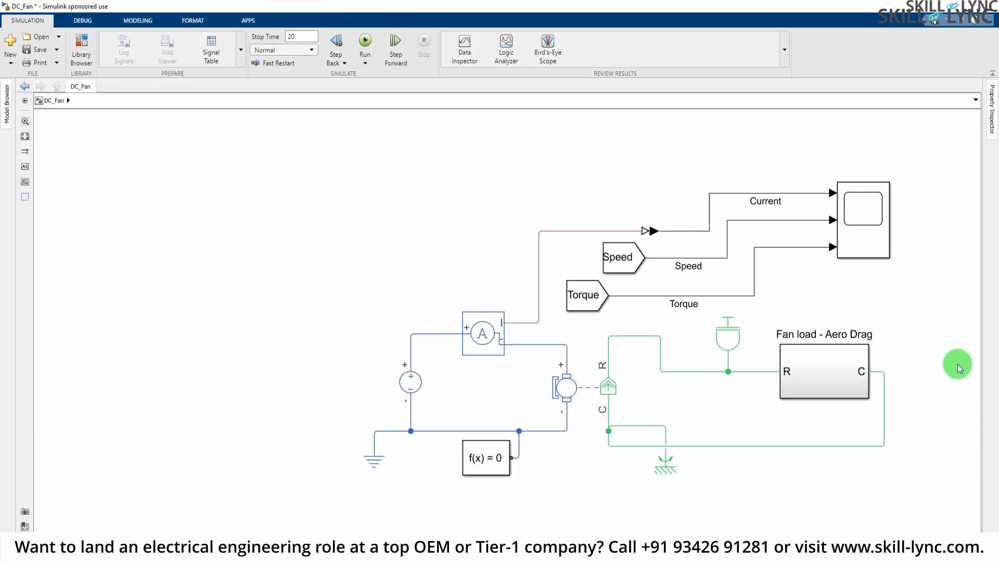
pyautogui.scroll(2, 958, 364)
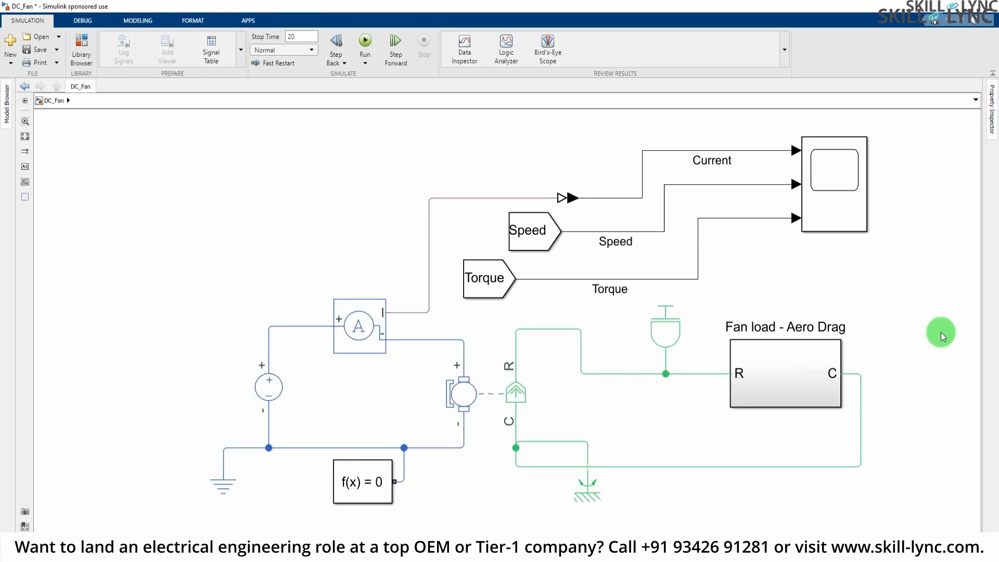
pyautogui.scroll(1, 929, 336)
pyautogui.scroll(-1, 929, 335)
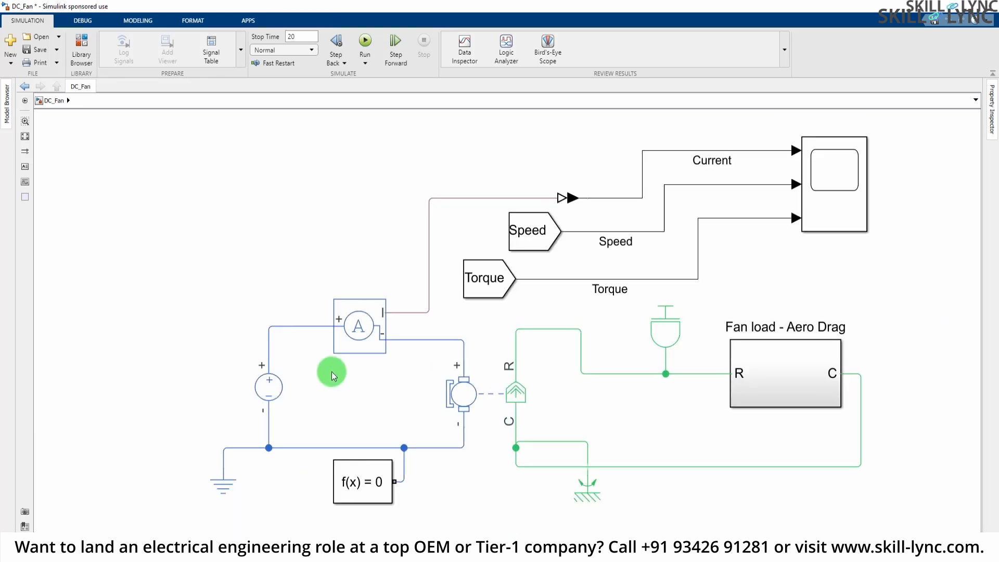
# - Open the Inertia block's parameters to review its inertia value, and close them
pyautogui.click(280, 388)
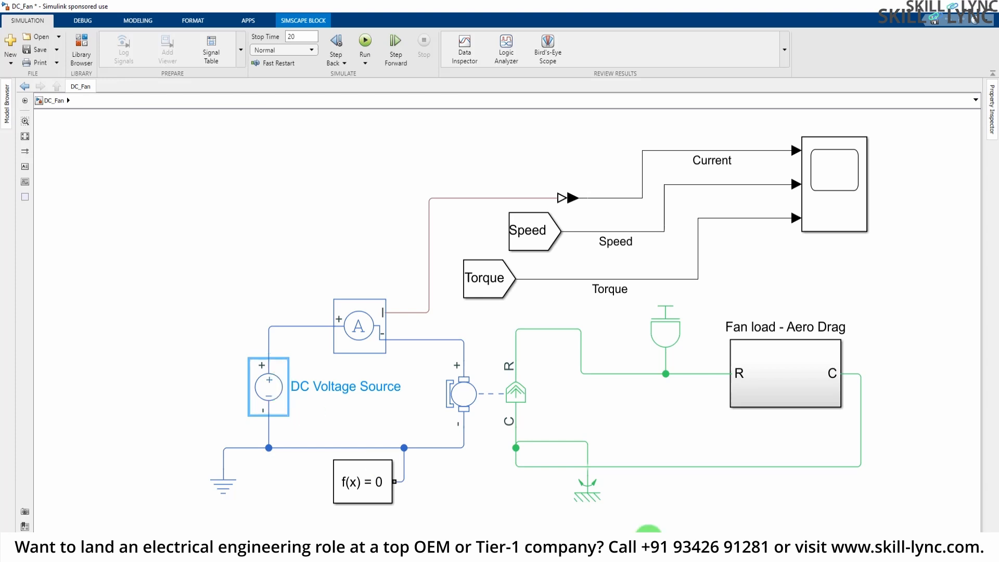
pyautogui.click(669, 339)
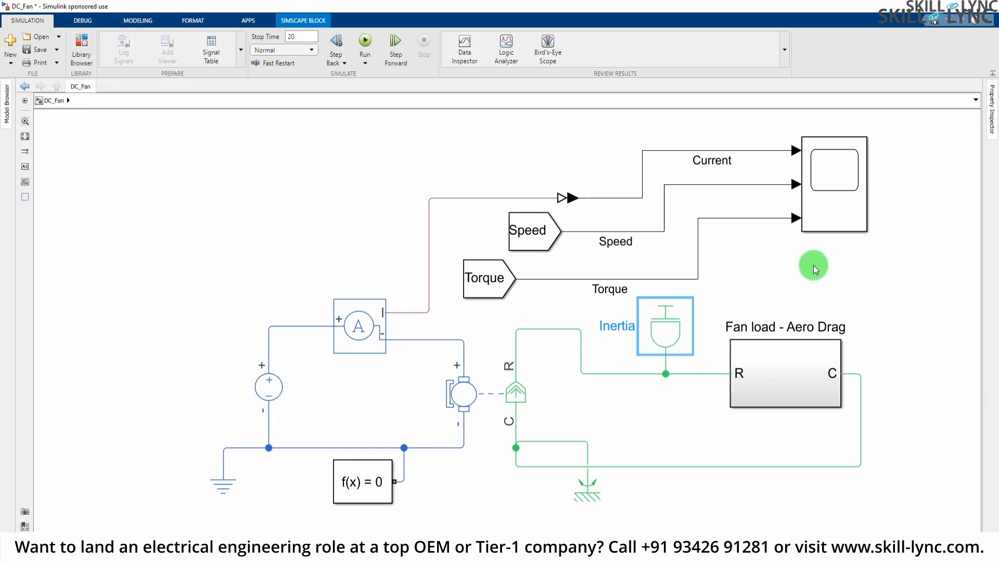
pyautogui.click(731, 370)
pyautogui.click(662, 339)
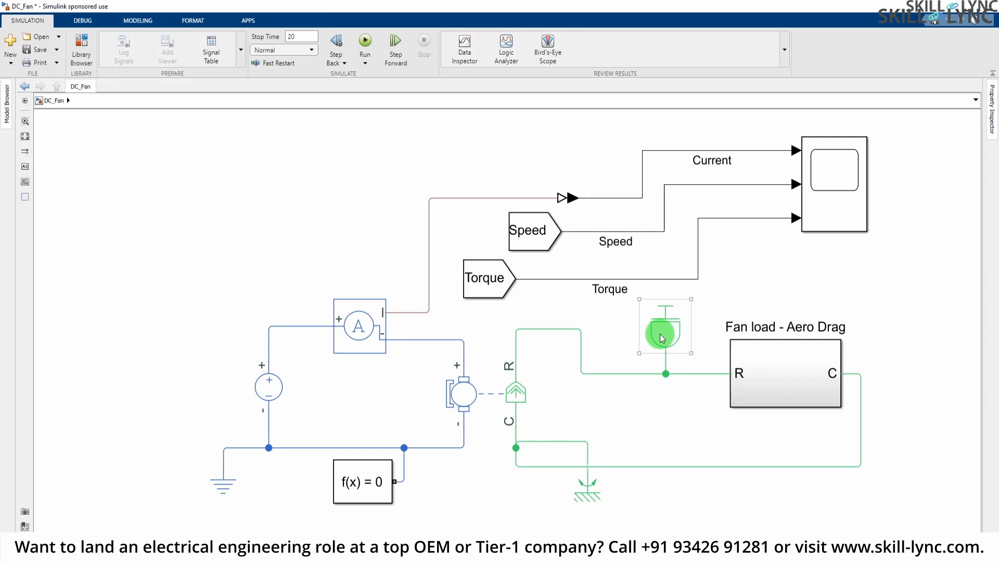
pyautogui.doubleClick(662, 339)
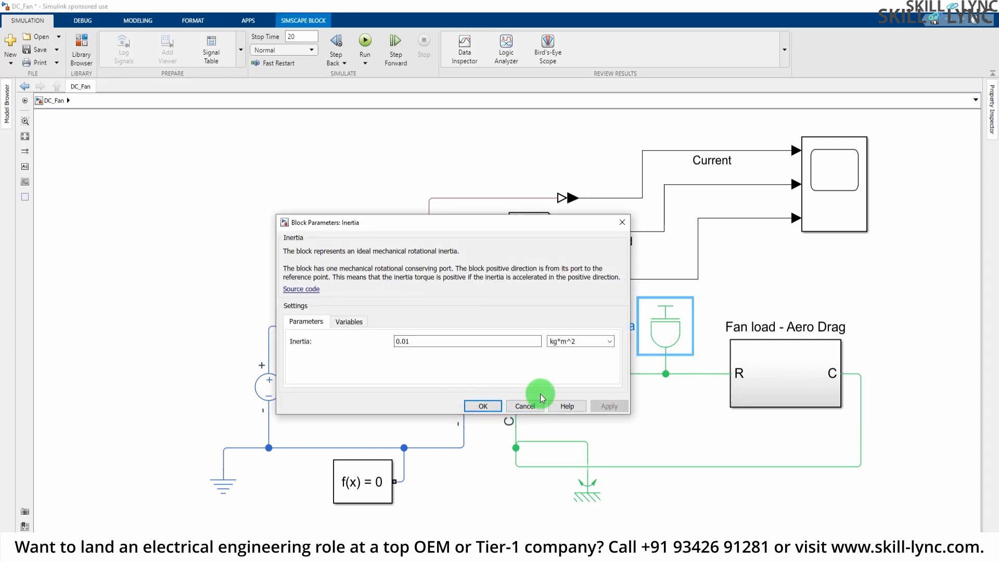
pyautogui.click(488, 411)
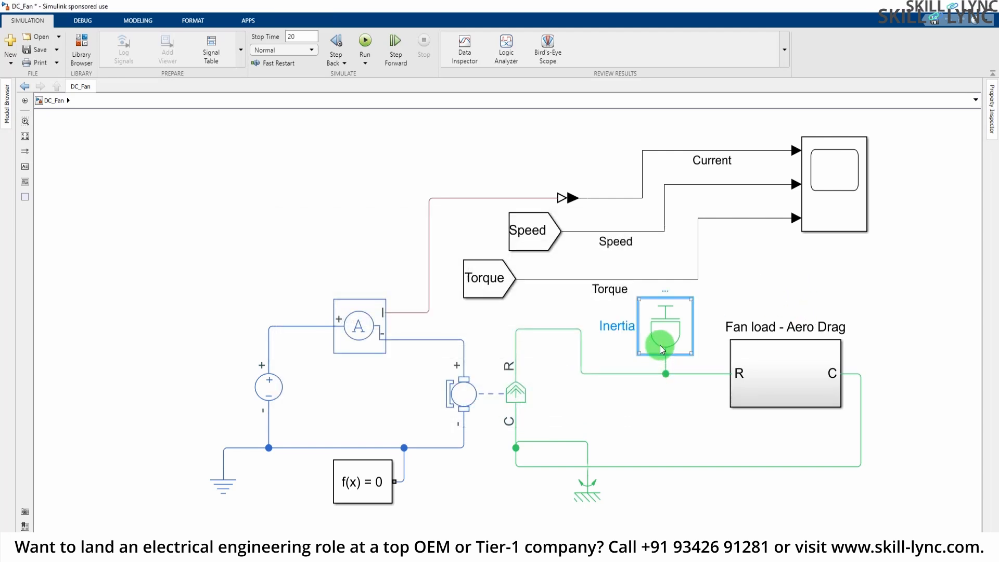
# - Reopen the Scope to review the three traces obtained with the Inertia block in place, and close it
pyautogui.click(834, 172)
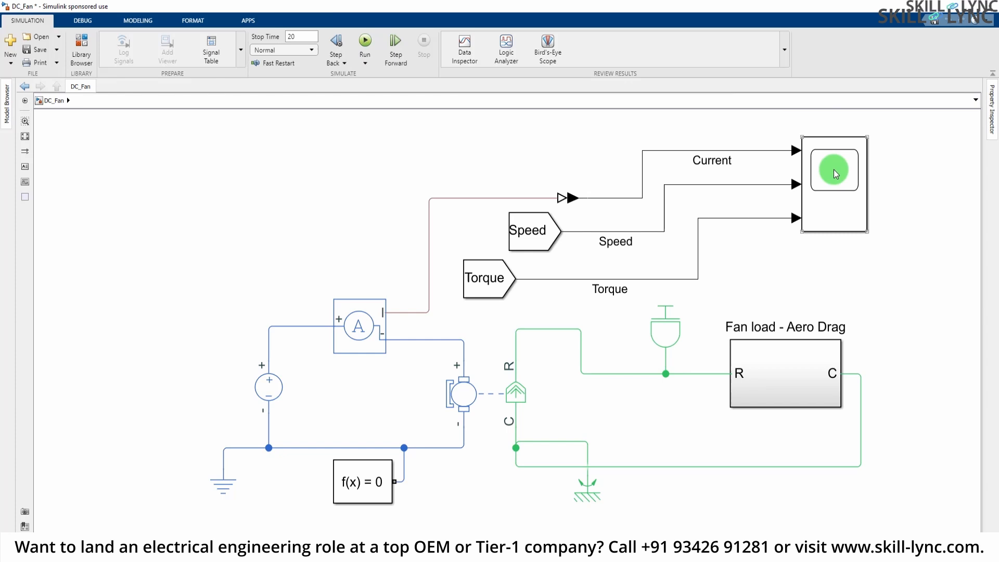
pyautogui.doubleClick(834, 170)
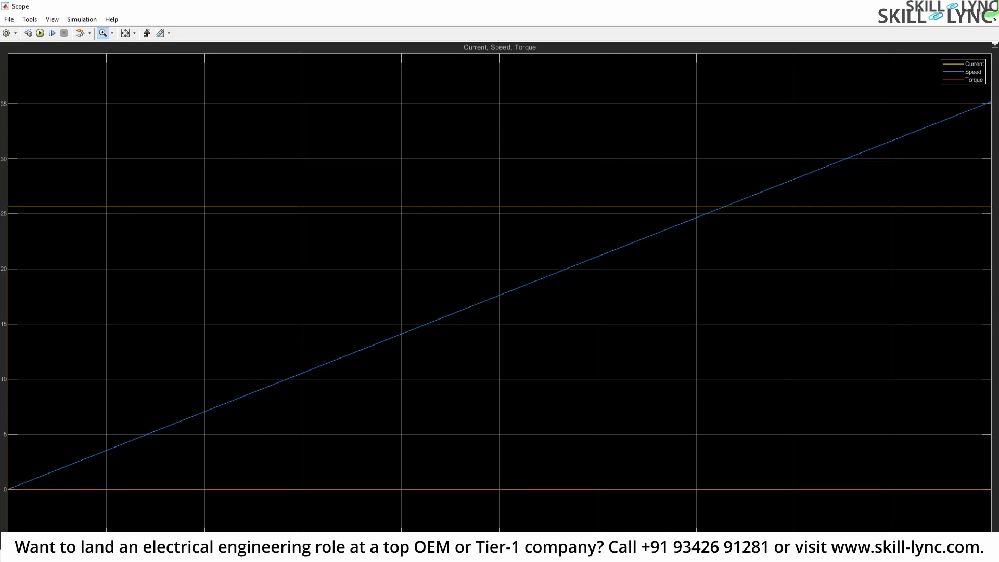
pyautogui.click(991, 6)
# - Delete the Inertia block from the motor shaft line and rerun the simulation
pyautogui.click(670, 334)
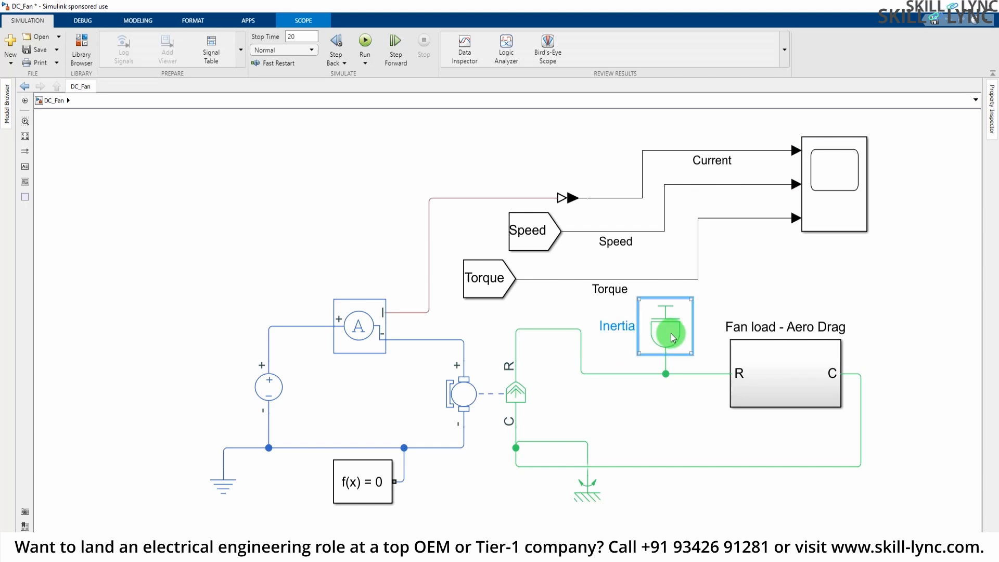
pyautogui.press('Delete')
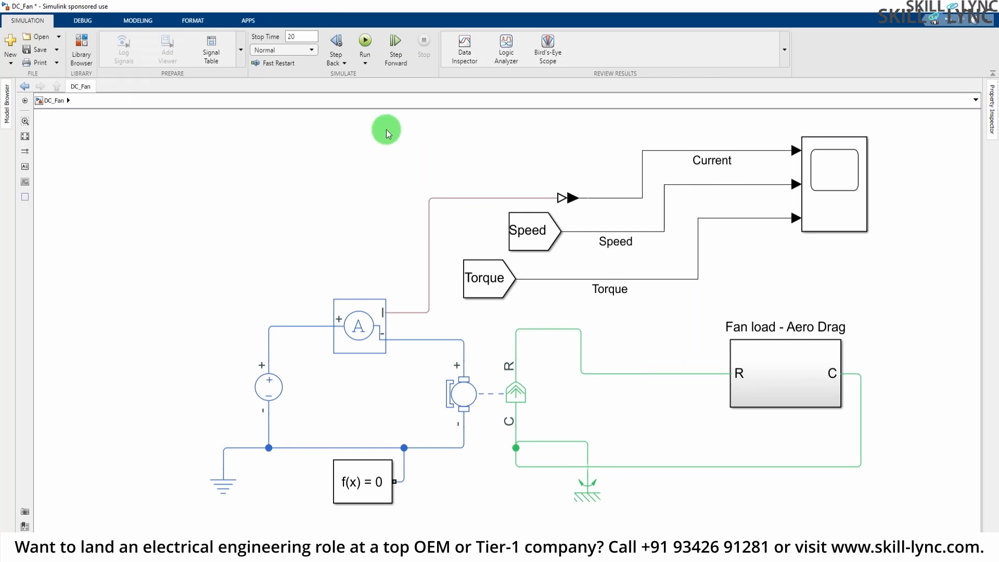
pyautogui.click(365, 40)
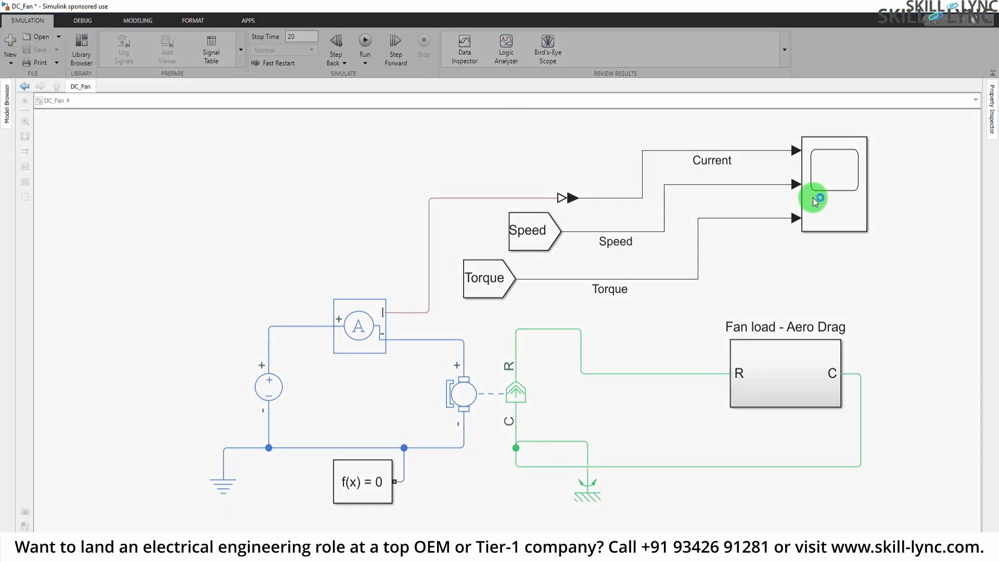
# - Open the Scope, scale the plot to the new results, and zoom in twice to examine the Speed trace
pyautogui.click(832, 187)
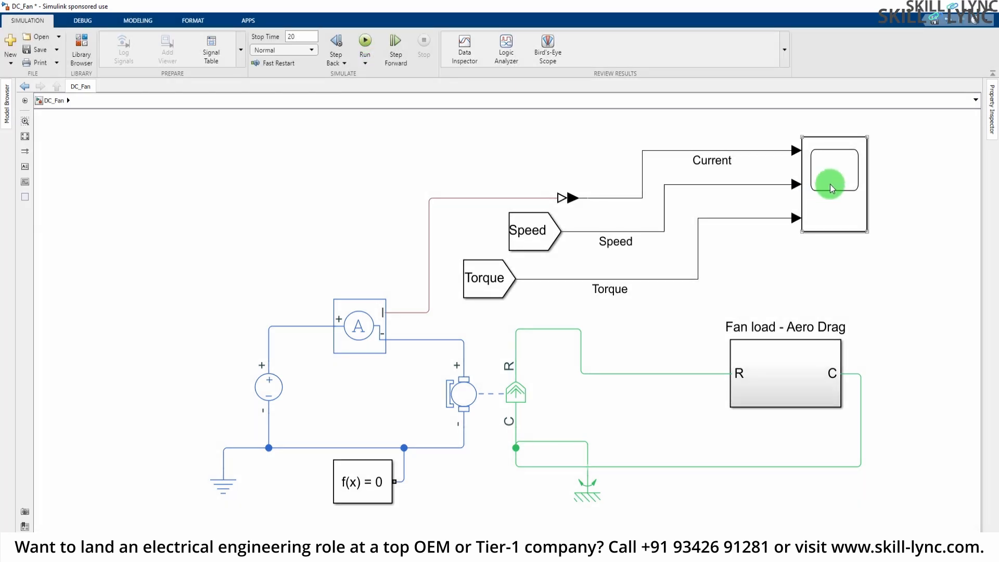
pyautogui.doubleClick(830, 186)
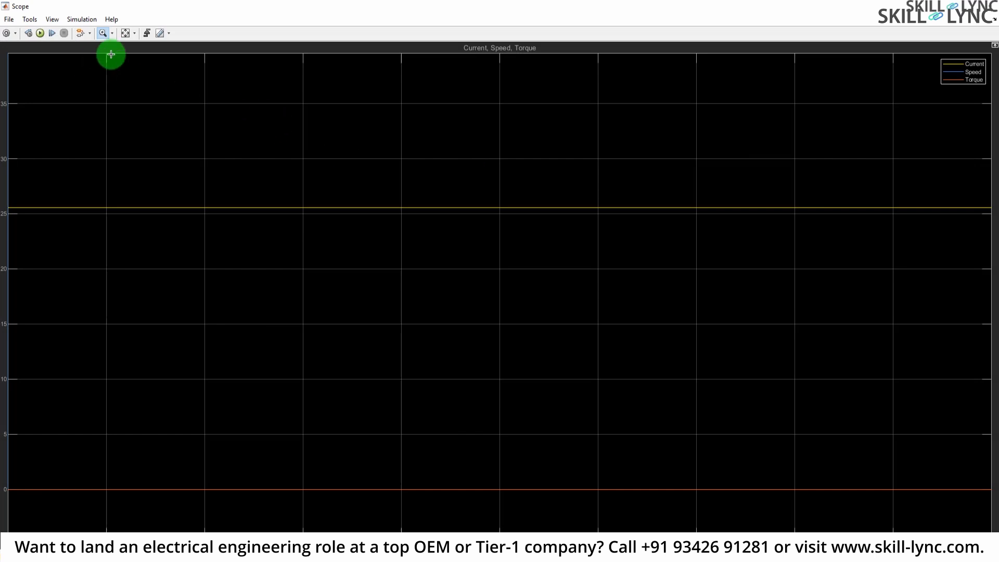
pyautogui.click(126, 33)
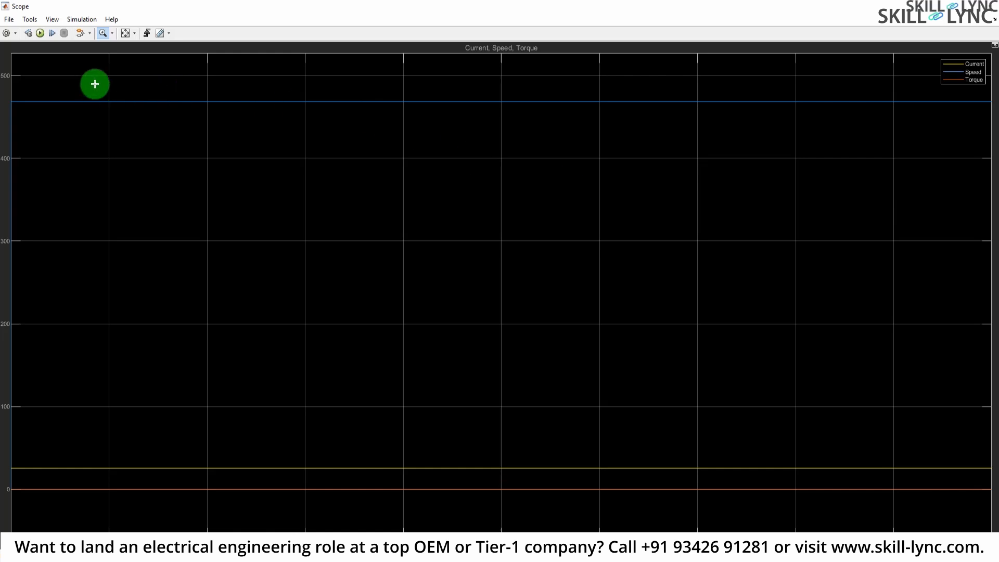
pyautogui.moveTo(94, 84)
pyautogui.mouseDown()
pyautogui.moveTo(125, 118)
pyautogui.moveTo(267, 149)
pyautogui.mouseUp()
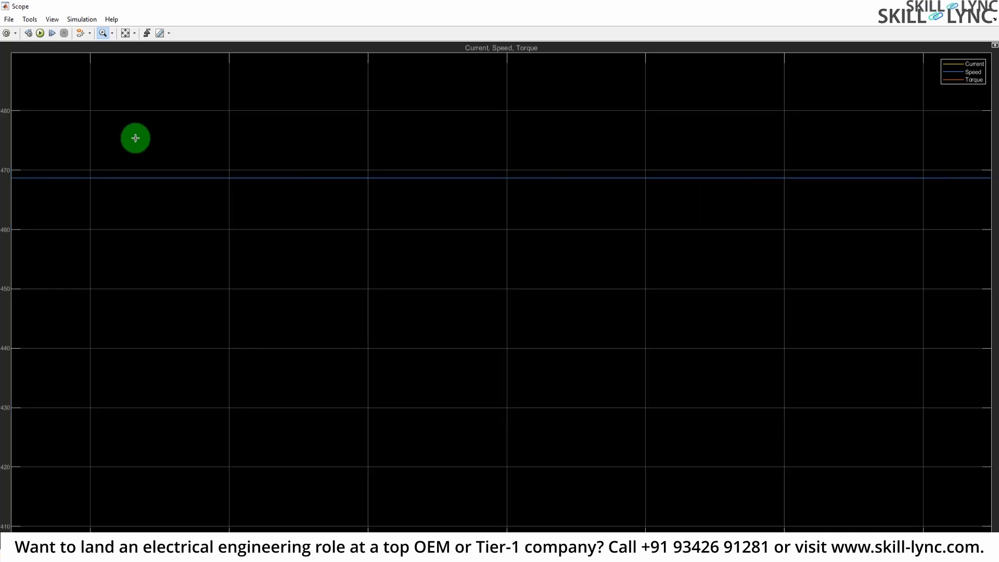
pyautogui.moveTo(136, 140); pyautogui.dragTo(220, 225)
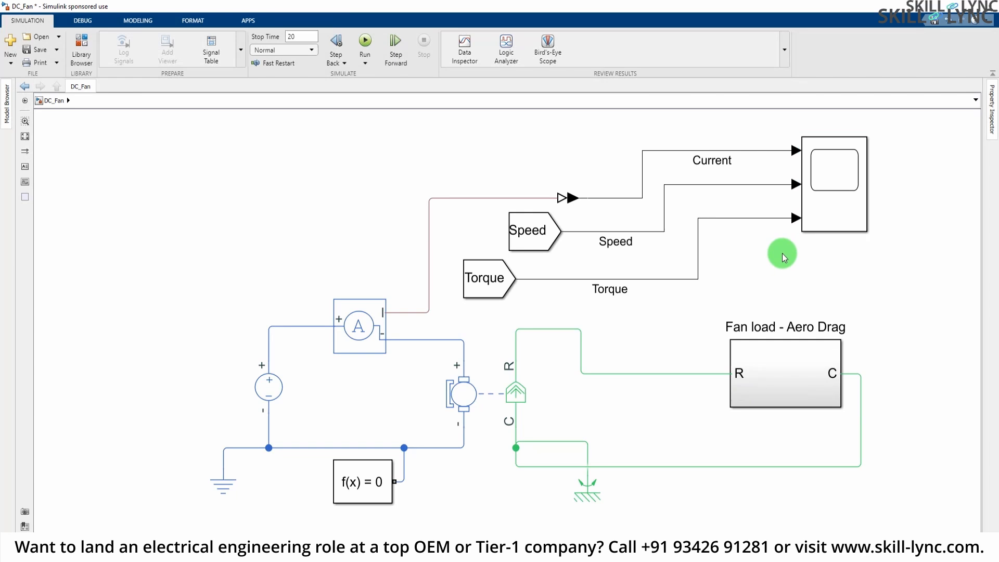
# - Examine the gain block in the Square law subsystem inside Fan load - Aero Drag, and return to the top level of DC_Fan
pyautogui.doubleClick(798, 367)
pyautogui.click(495, 451)
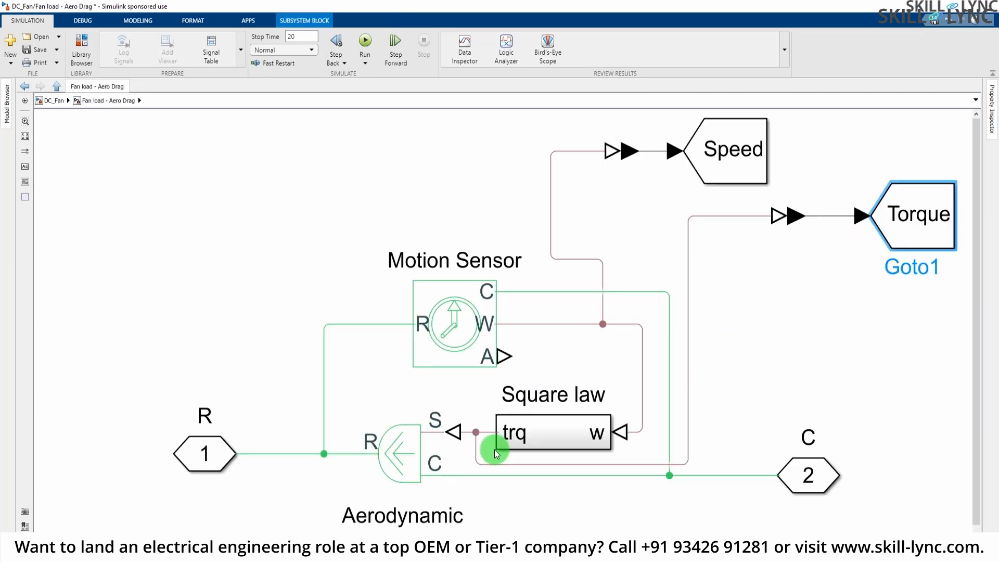
pyautogui.scroll(3, 565, 432)
pyautogui.doubleClick(569, 436)
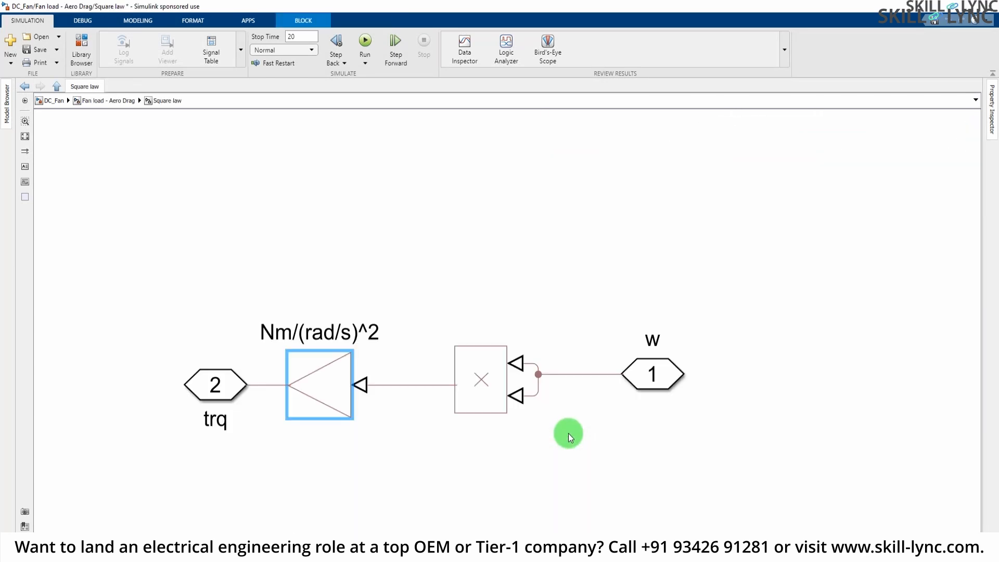
pyautogui.click(302, 380)
pyautogui.click(373, 485)
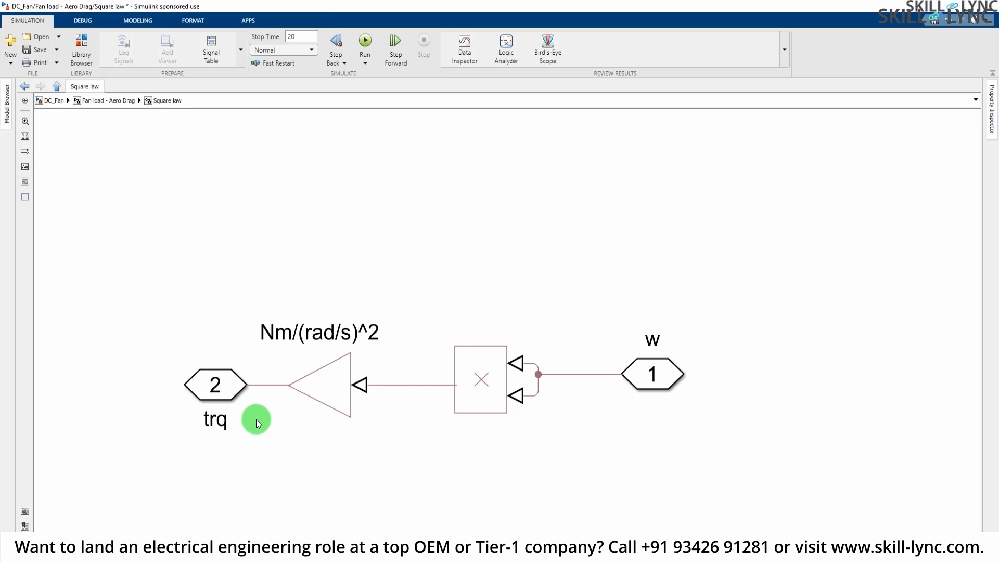
pyautogui.click(110, 103)
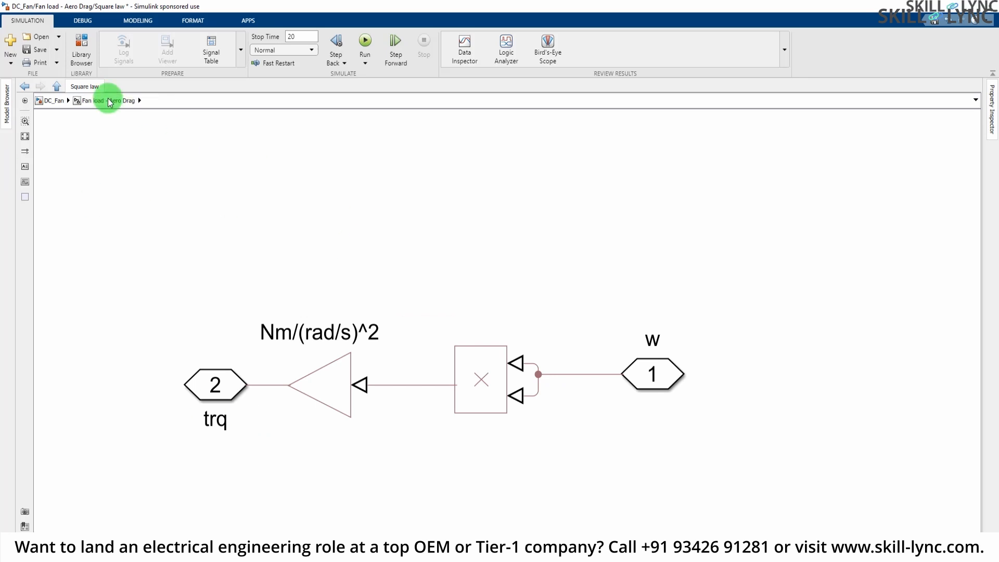
pyautogui.click(54, 101)
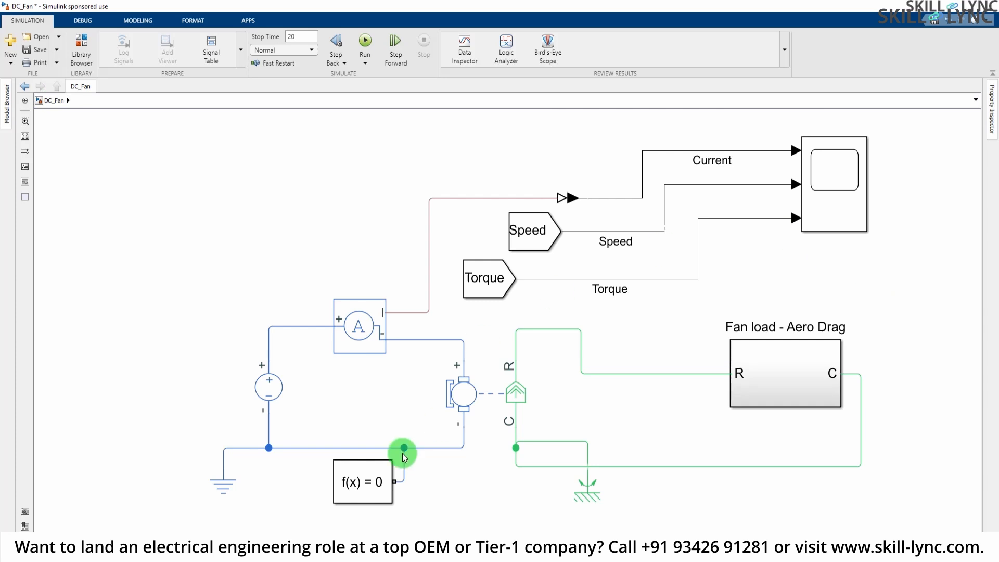
# - Delete the DC Voltage Source and add the Specialized Power Systems Controlled Voltage Source in the empty area beside the circuit
pyautogui.click(270, 385)
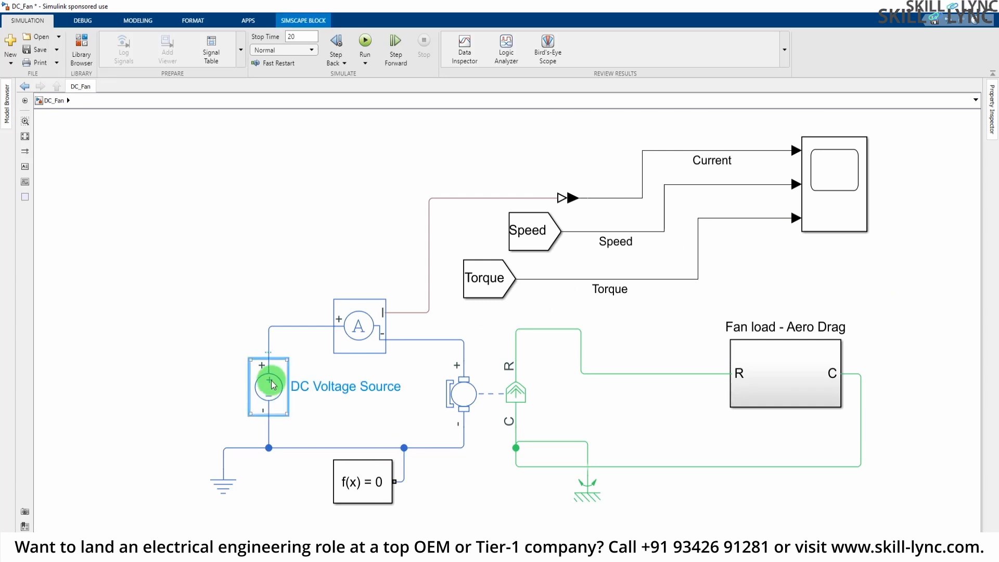
pyautogui.press('Delete')
pyautogui.doubleClick(166, 329)
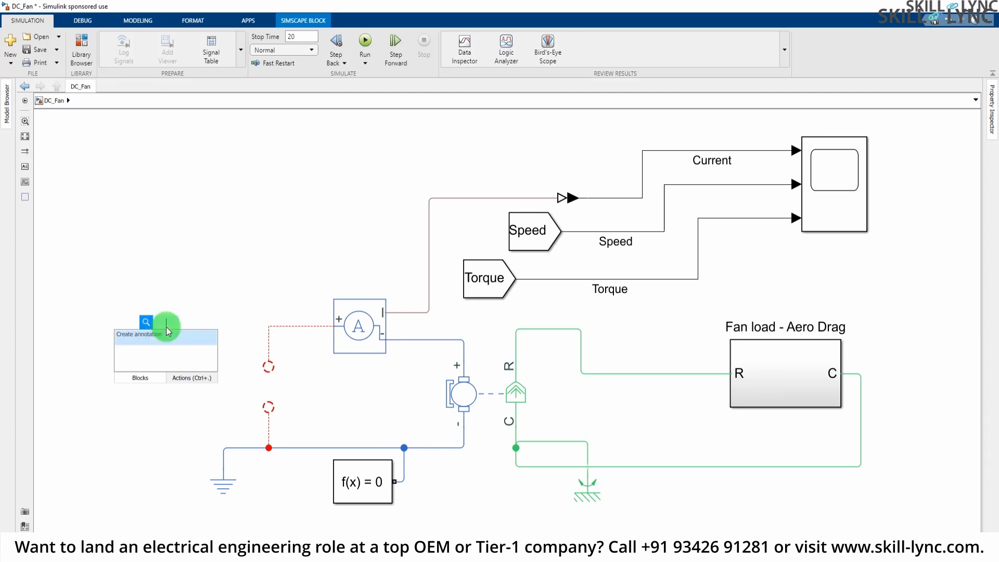
pyautogui.write('contr')
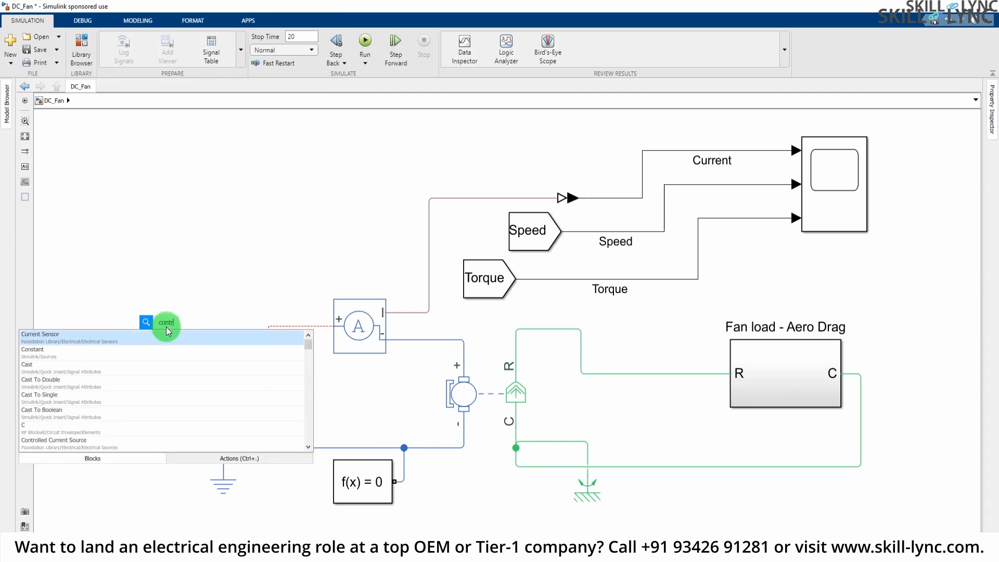
pyautogui.write('olle')
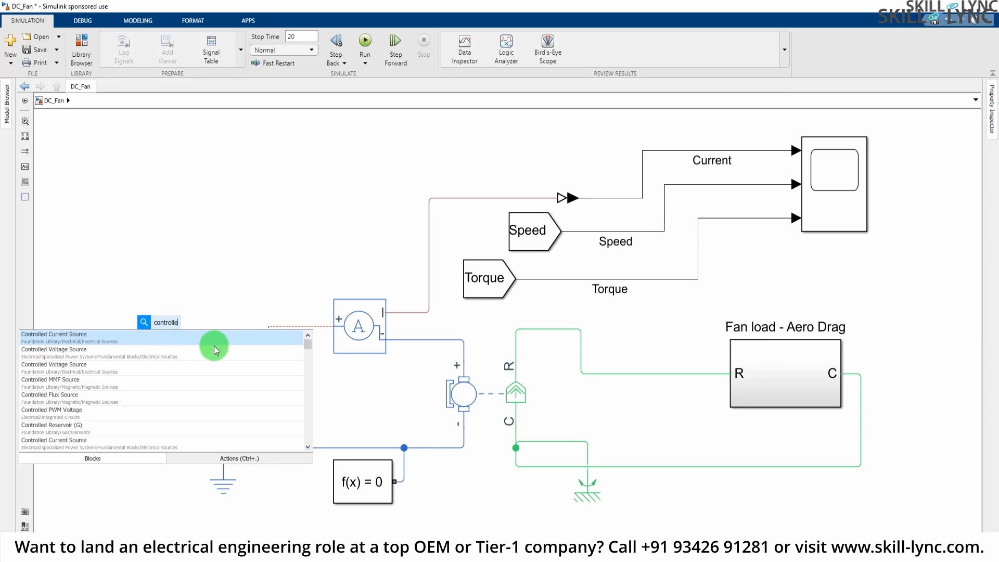
pyautogui.click(108, 350)
pyautogui.moveTo(224, 299); pyautogui.dragTo(144, 298)
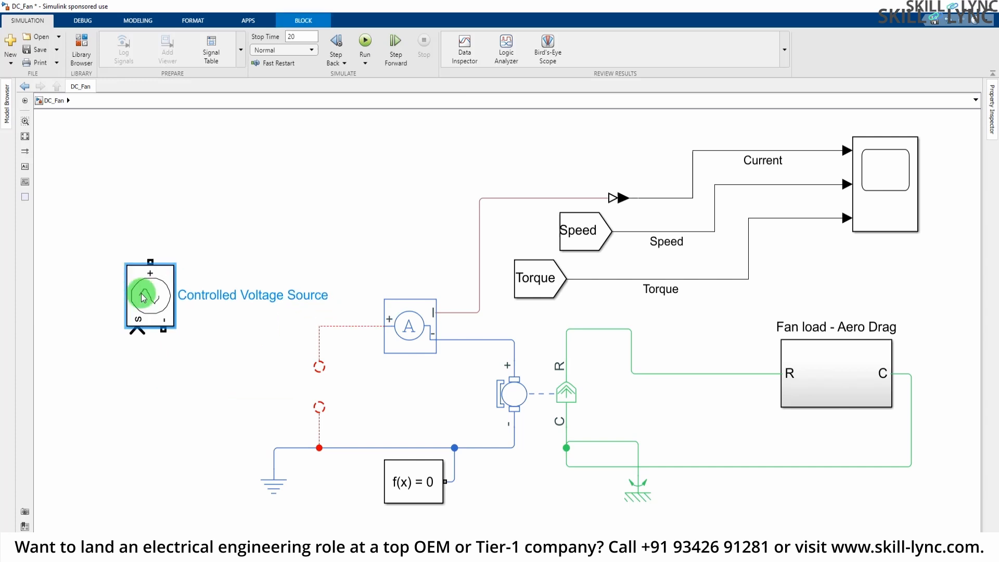
pyautogui.click(217, 252)
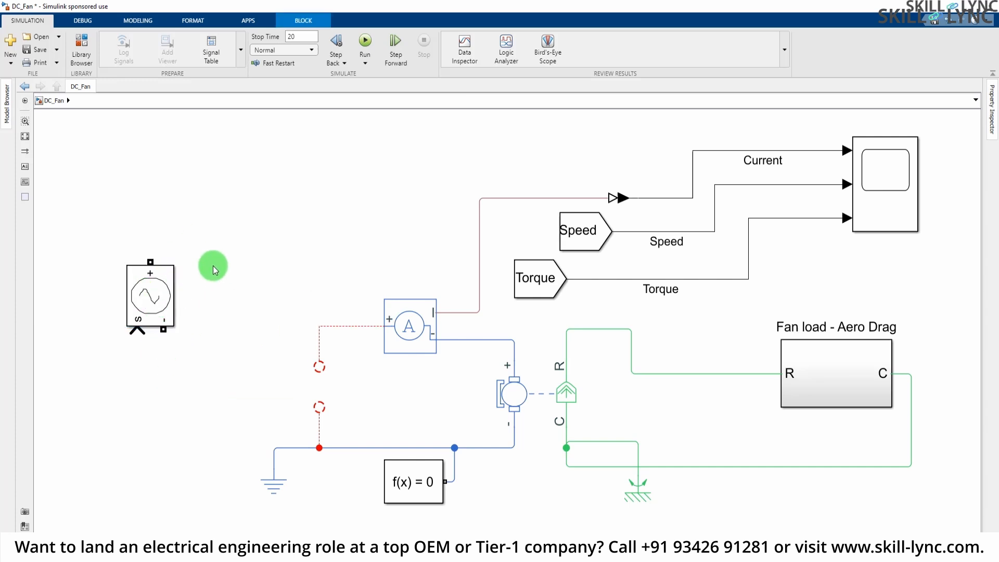
# - Add the Foundation Library Controlled Voltage Source and place it in the gap left by the DC source
pyautogui.doubleClick(239, 279)
pyautogui.write('controo')
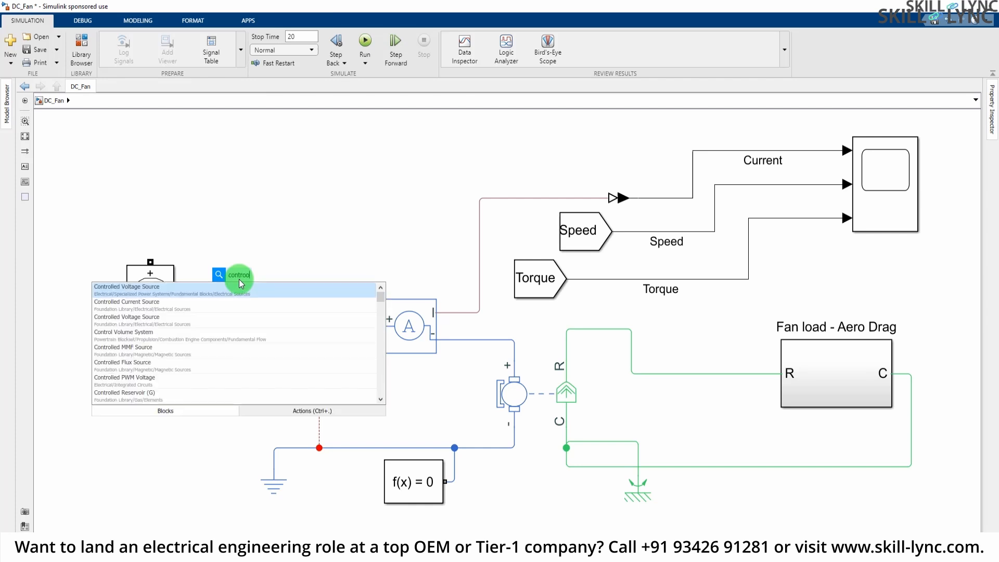
pyautogui.press('BackSpace')
pyautogui.write('lled c')
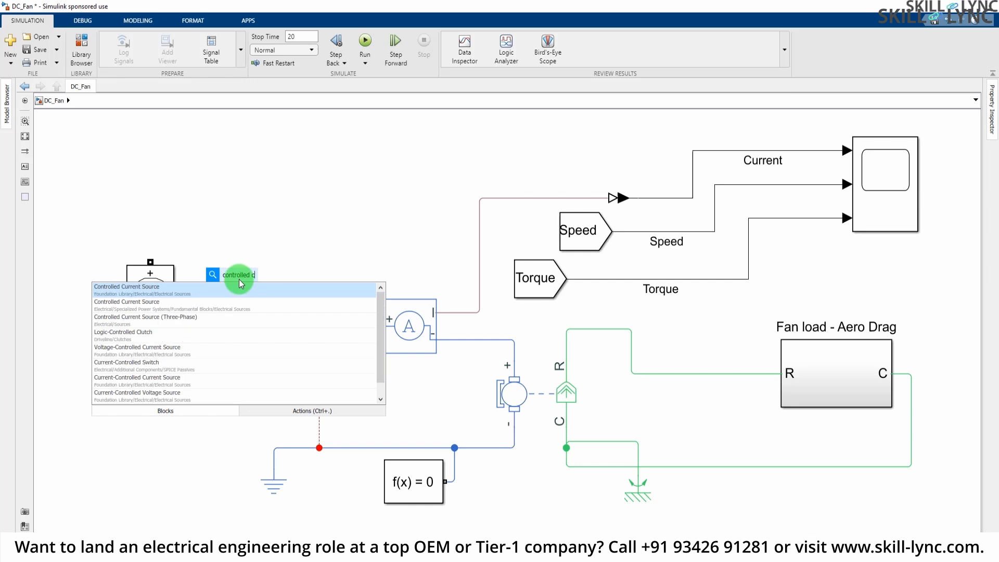
pyautogui.press('BackSpace')
pyautogui.write('voltage')
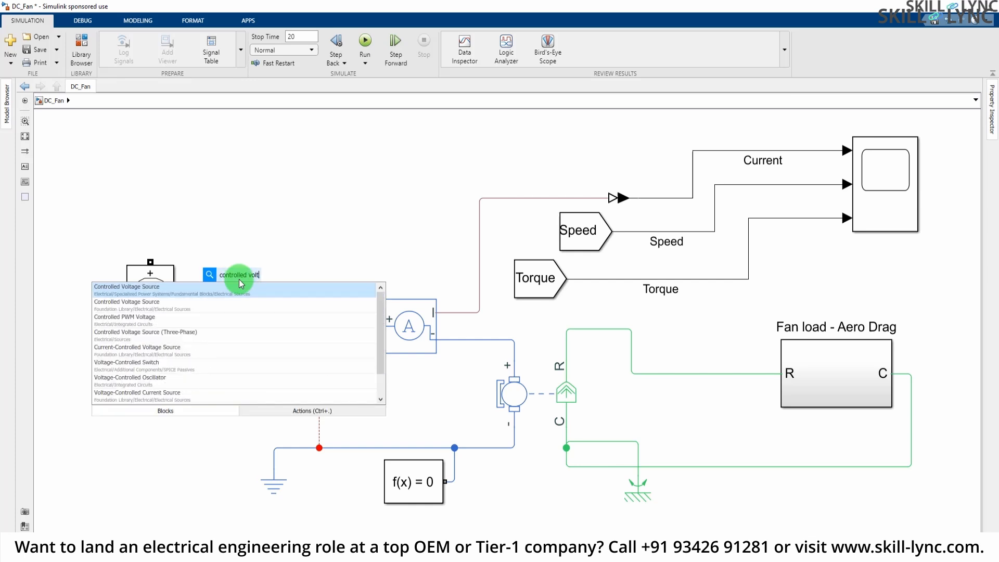
pyautogui.click(162, 311)
pyautogui.moveTo(239, 305); pyautogui.dragTo(317, 391)
# - Connect the open line from the current sensor to the positive terminal of the new Controlled Voltage Source
pyautogui.click(269, 320)
pyautogui.moveTo(320, 337)
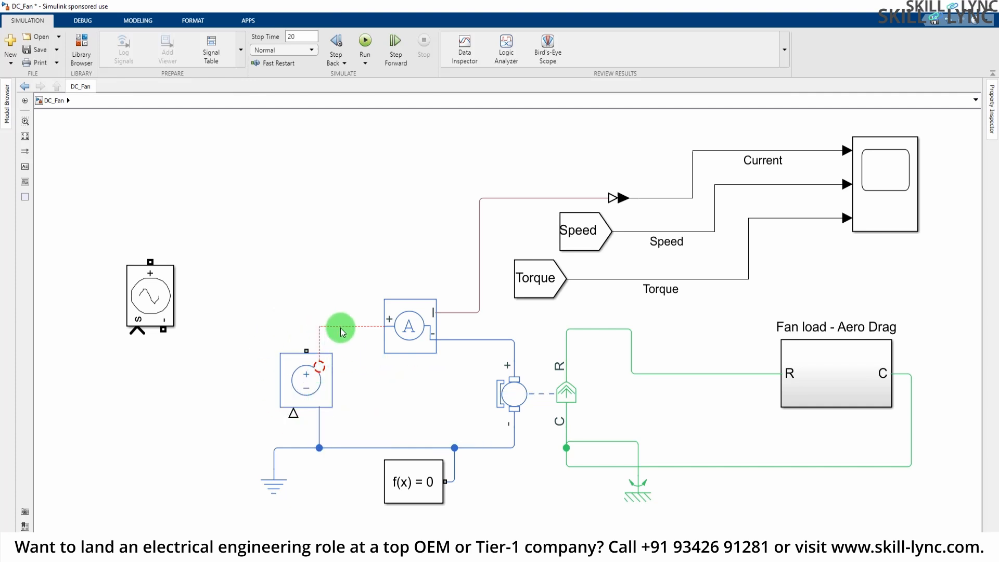
pyautogui.moveTo(317, 365); pyautogui.dragTo(311, 348)
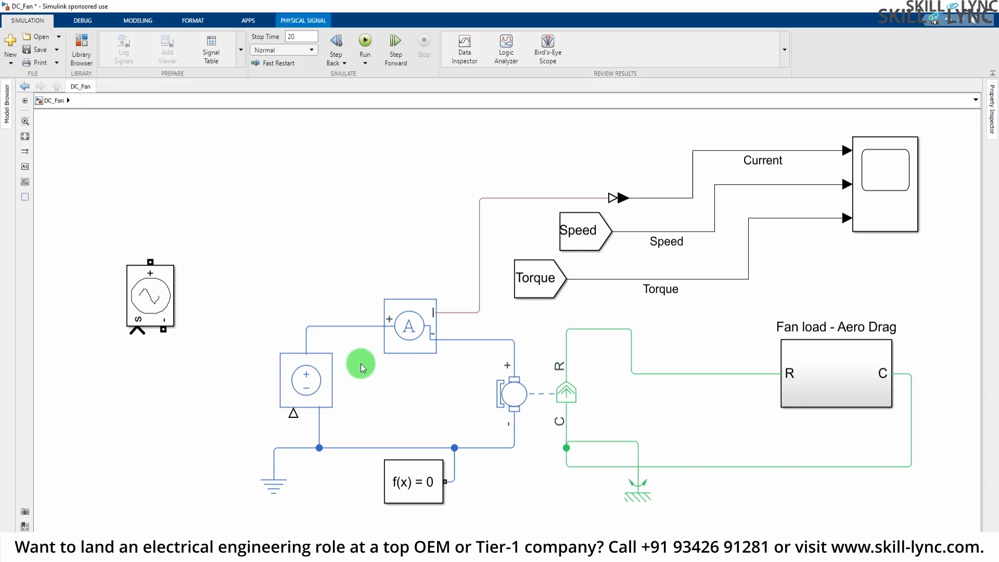
# - Delete the unused Specialized Power Systems source, move the connected source above the ground, and extend a line from its signal port
pyautogui.click(208, 335)
pyautogui.click(298, 390)
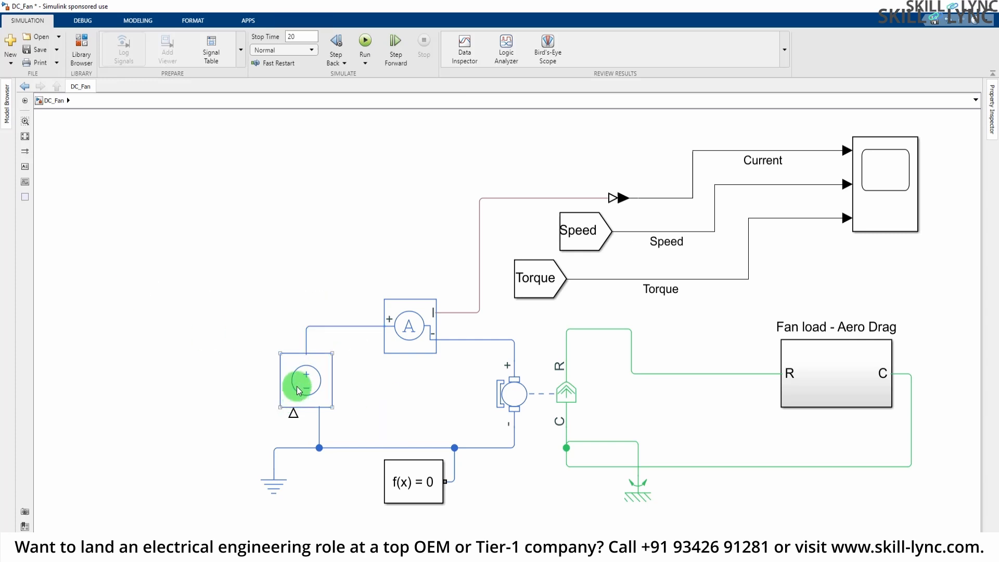
pyautogui.moveTo(299, 391)
pyautogui.mouseDown()
pyautogui.moveTo(271, 360)
pyautogui.moveTo(254, 366)
pyautogui.moveTo(245, 413)
pyautogui.moveTo(184, 420)
pyautogui.moveTo(177, 440)
pyautogui.mouseUp()
pyautogui.click(178, 437)
# - Read the Controlled Voltage Source block description on how its output voltage is set, and close the dialog
pyautogui.doubleClick(261, 380)
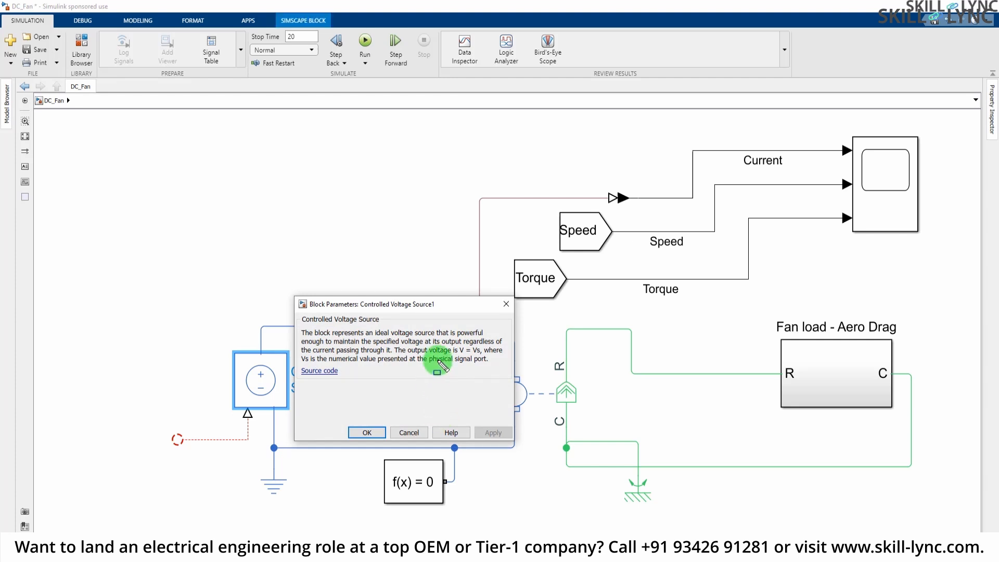
pyautogui.moveTo(397, 348); pyautogui.dragTo(489, 360)
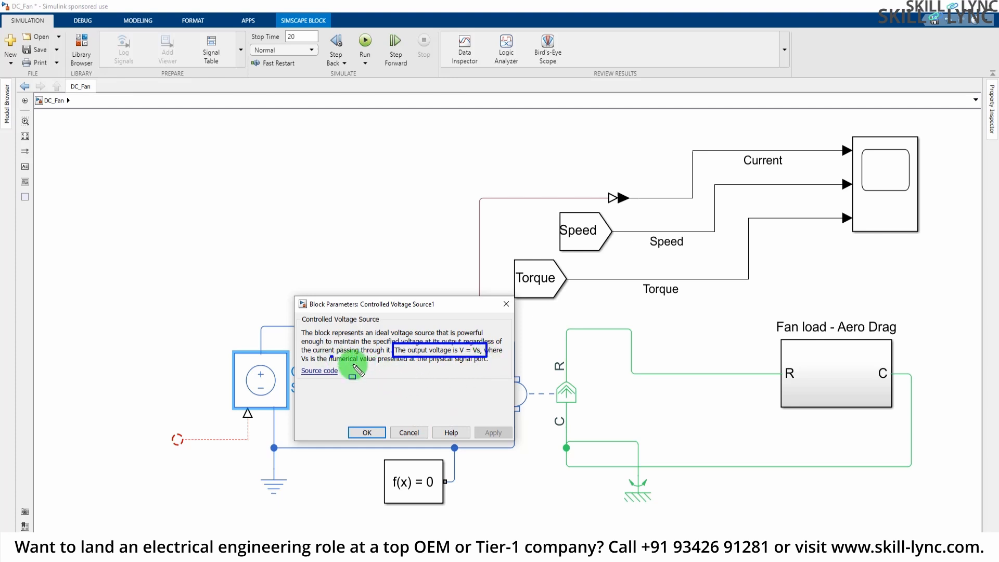
pyautogui.moveTo(330, 356); pyautogui.dragTo(386, 367)
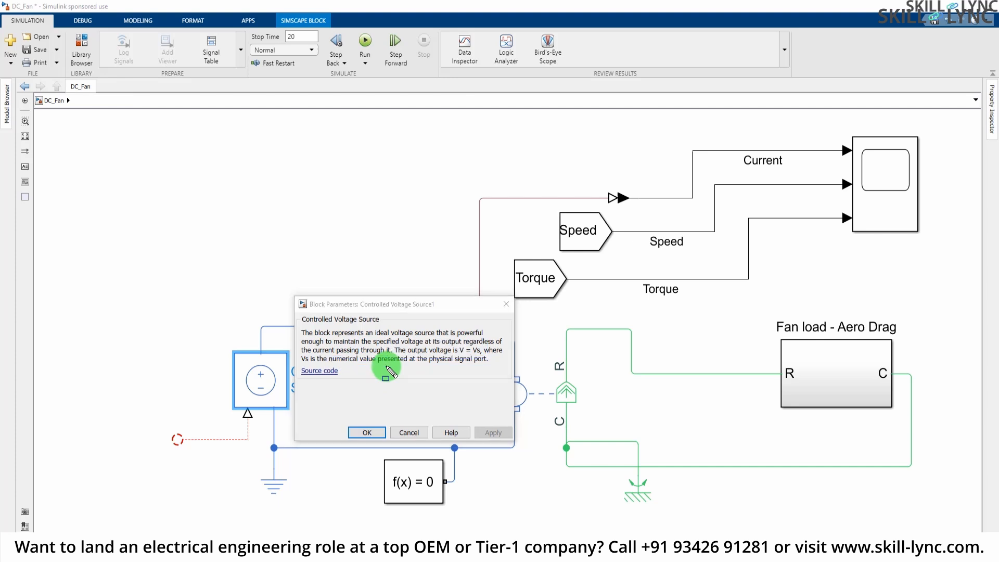
pyautogui.click(369, 433)
pyautogui.click(136, 362)
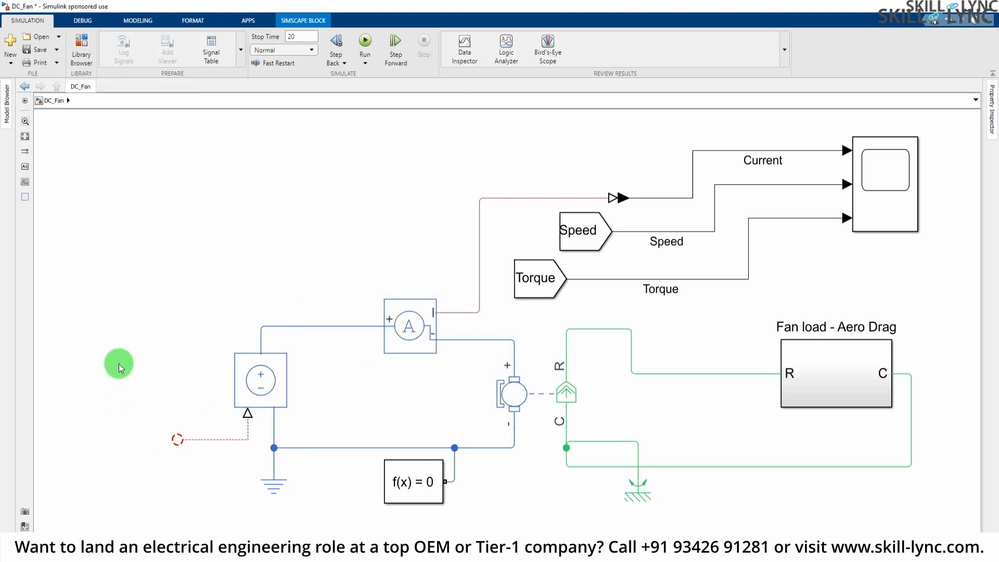
# - Add a Ramp block beside the Controlled Voltage Source and review its slope, start time and initial output
pyautogui.doubleClick(102, 355)
pyautogui.write('ramp')
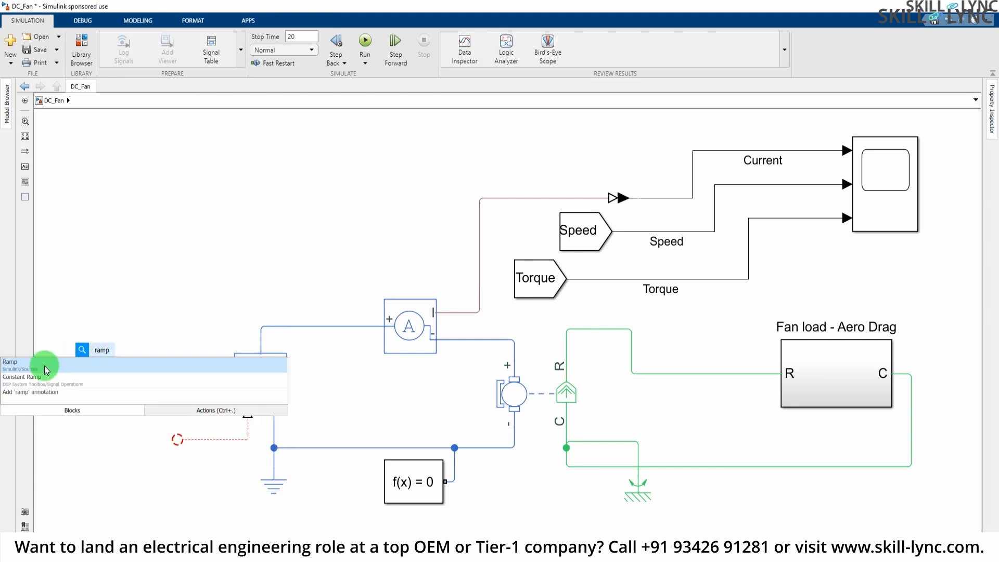
pyautogui.click(45, 367)
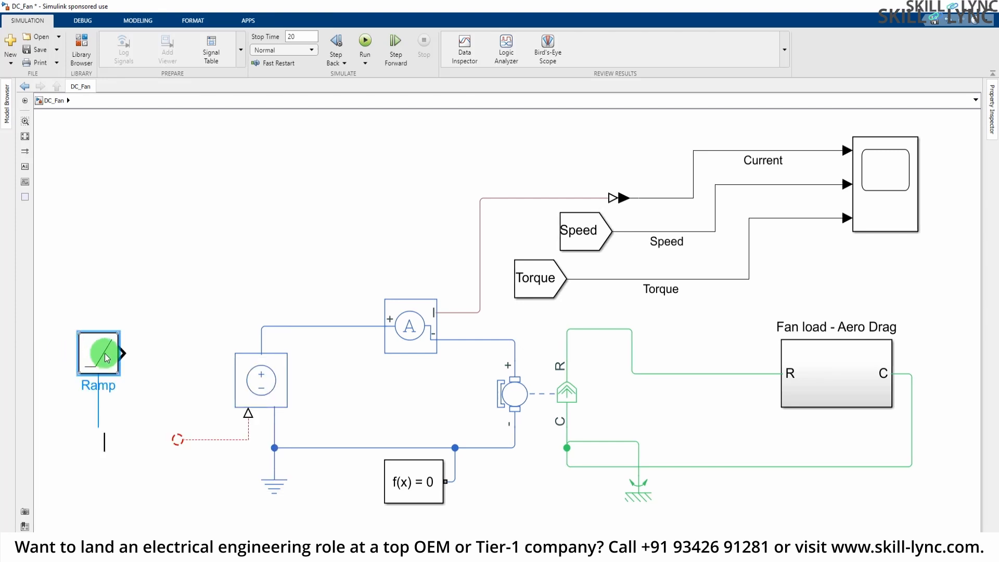
pyautogui.moveTo(105, 292); pyautogui.dragTo(91, 310)
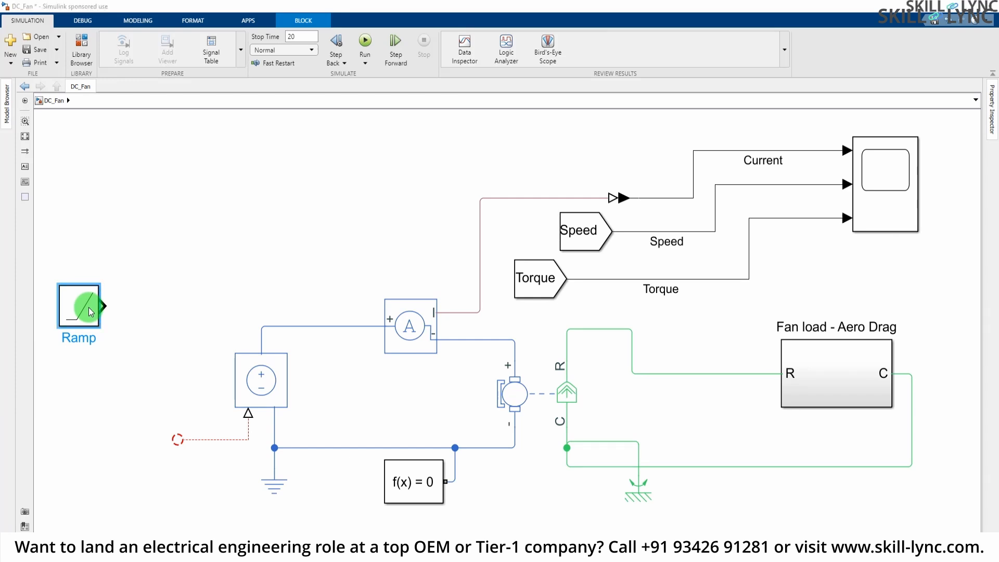
pyautogui.doubleClick(82, 299)
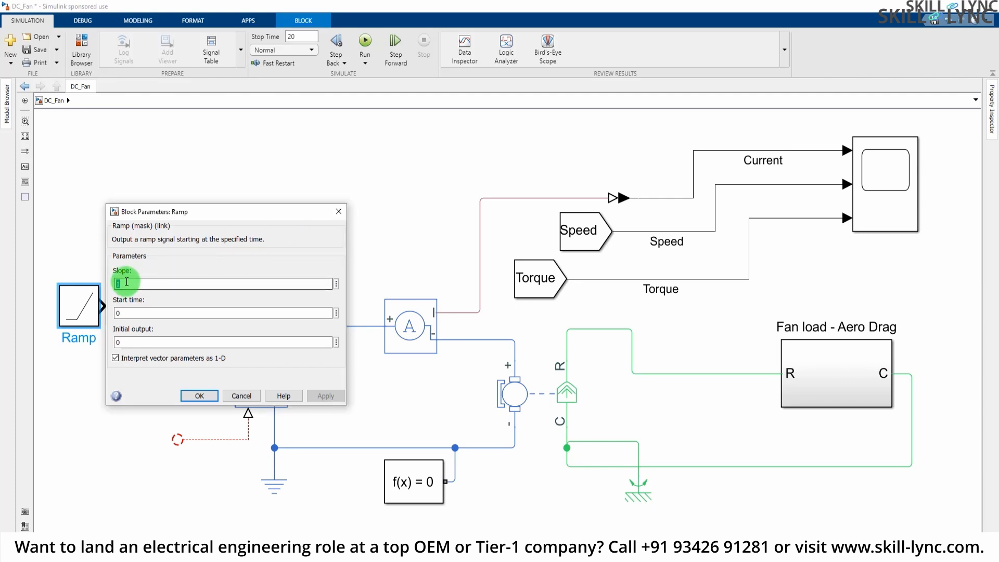
pyautogui.click(183, 394)
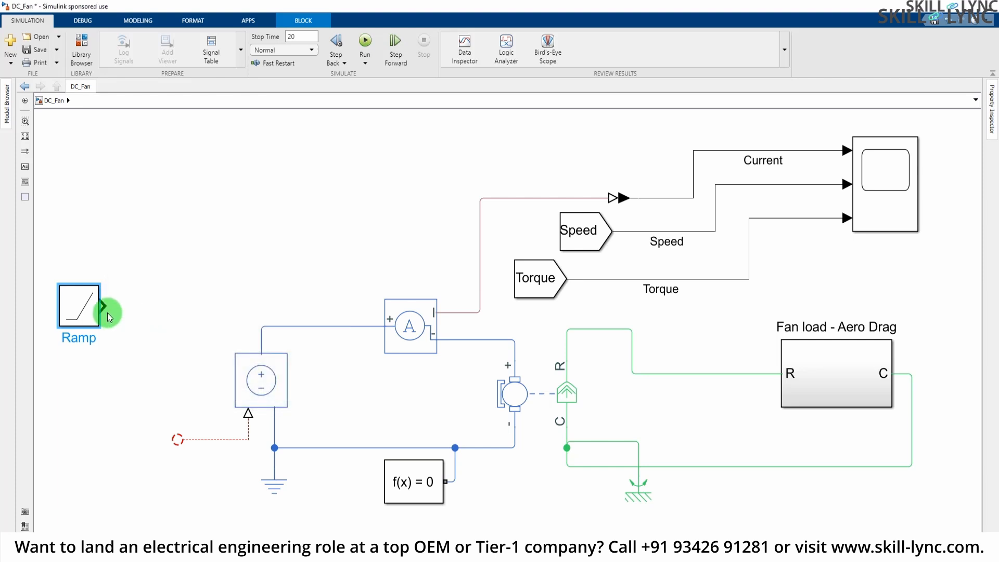
# - Draw a signal line out of the Ramp block's output
pyautogui.moveTo(99, 306); pyautogui.dragTo(146, 323)
pyautogui.click(77, 302)
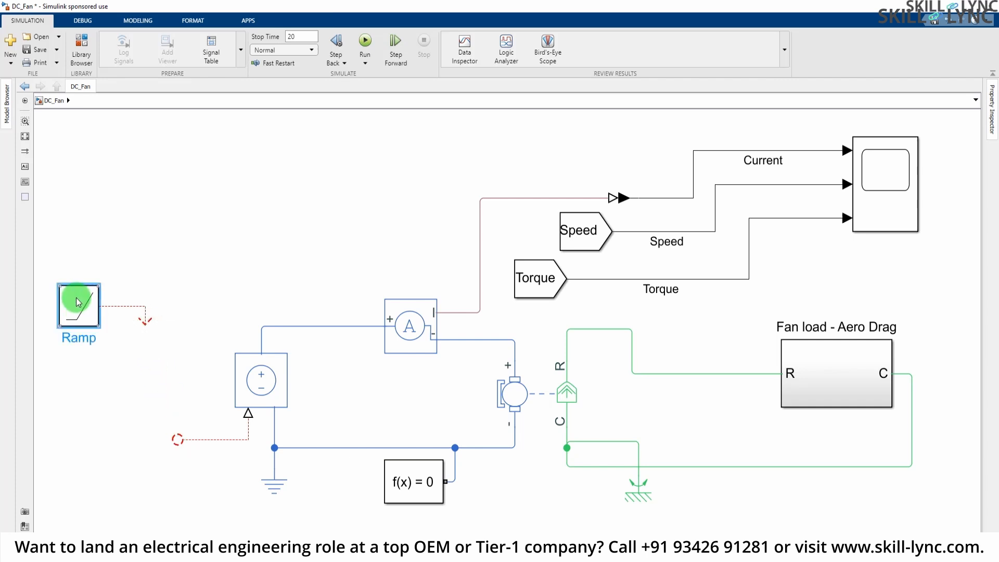
pyautogui.click(252, 380)
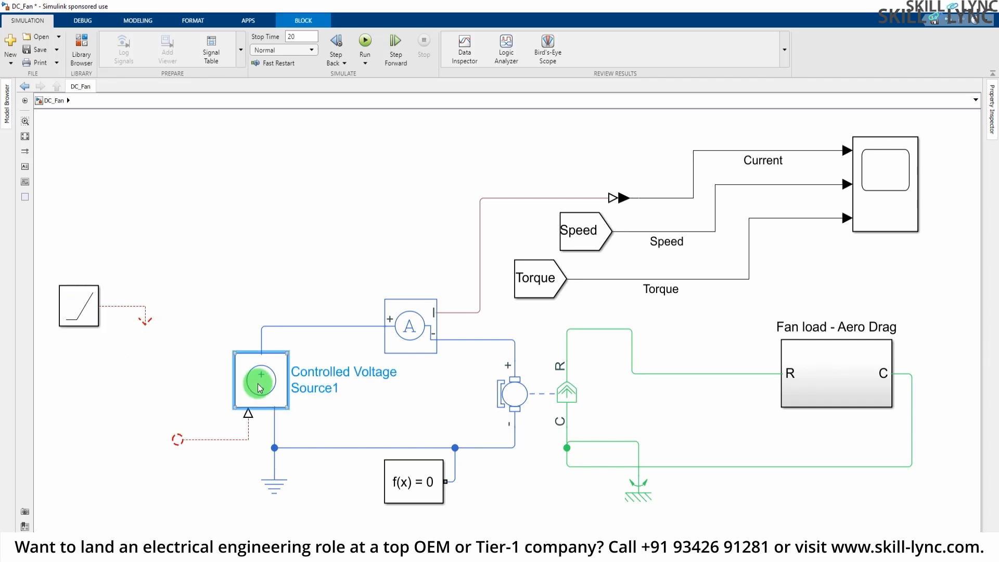
pyautogui.click(170, 382)
# - Add a Simulink-PS Converter and connect it between the Ramp output and the Controlled Voltage Source's signal port
pyautogui.doubleClick(127, 376)
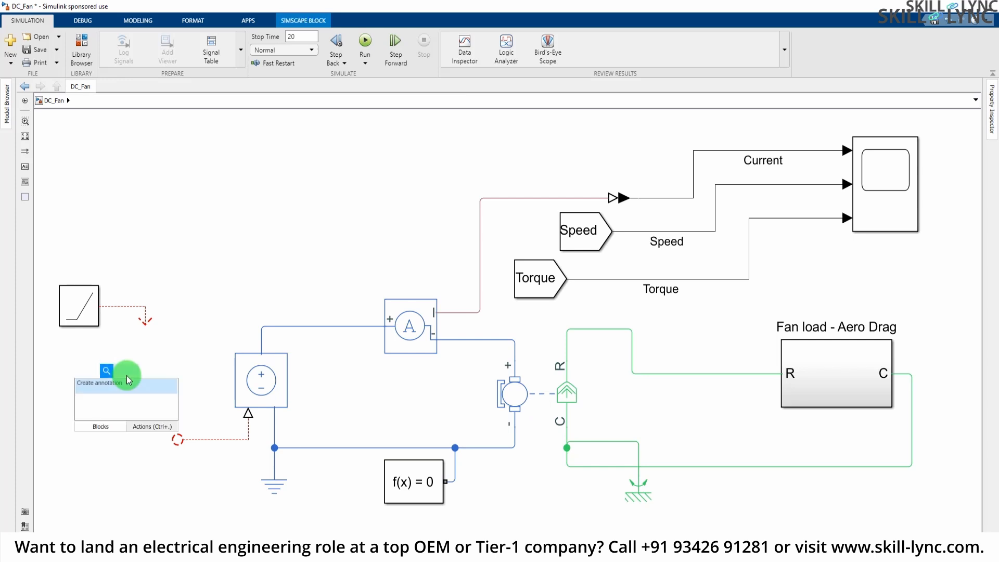
pyautogui.write('sim')
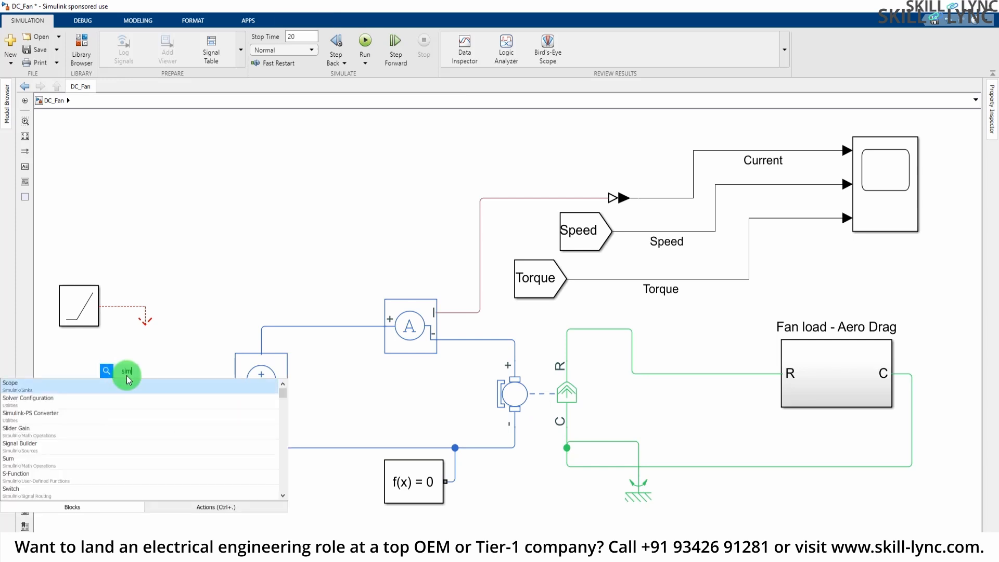
pyautogui.press('Return')
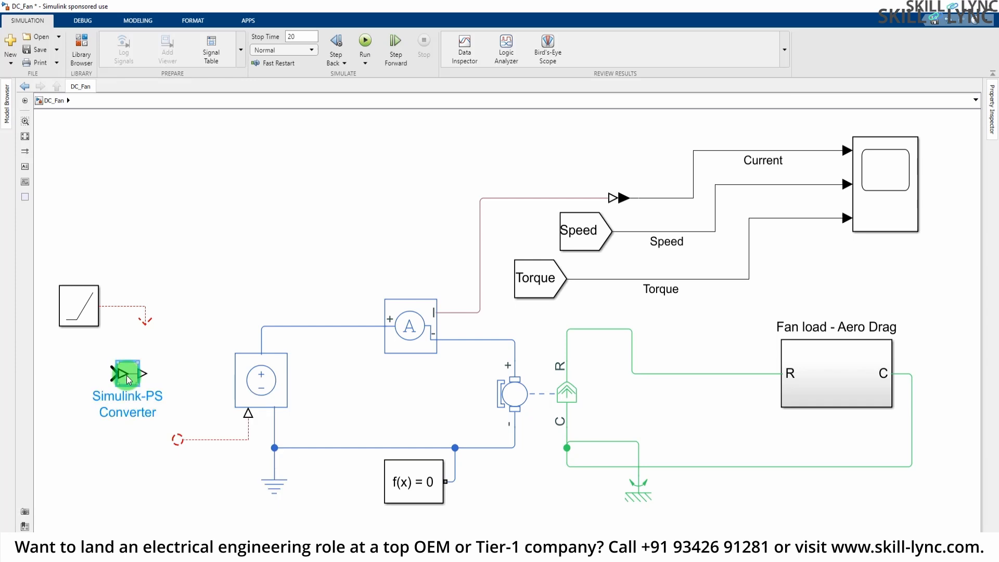
pyautogui.click(145, 374)
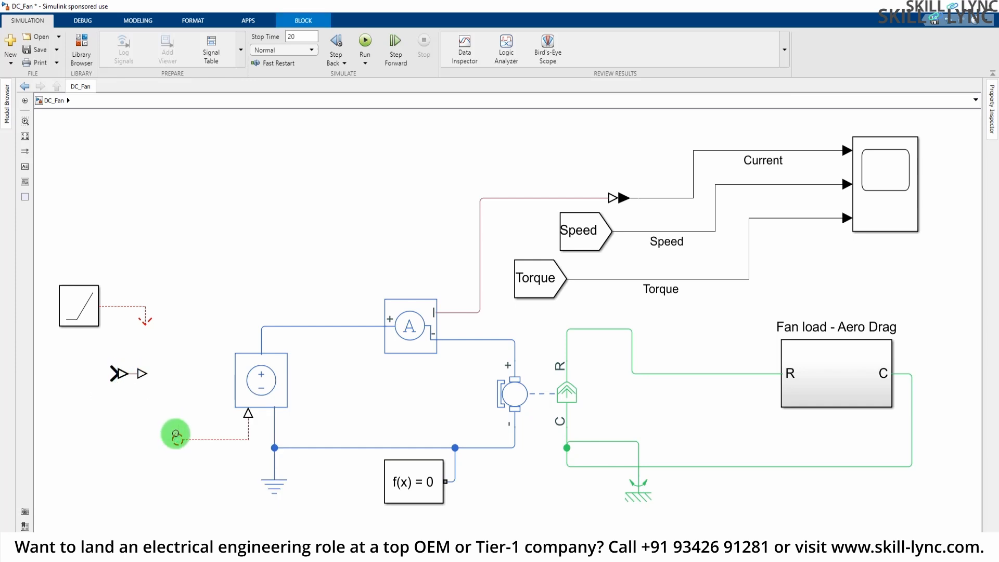
pyautogui.moveTo(178, 433); pyautogui.dragTo(124, 374)
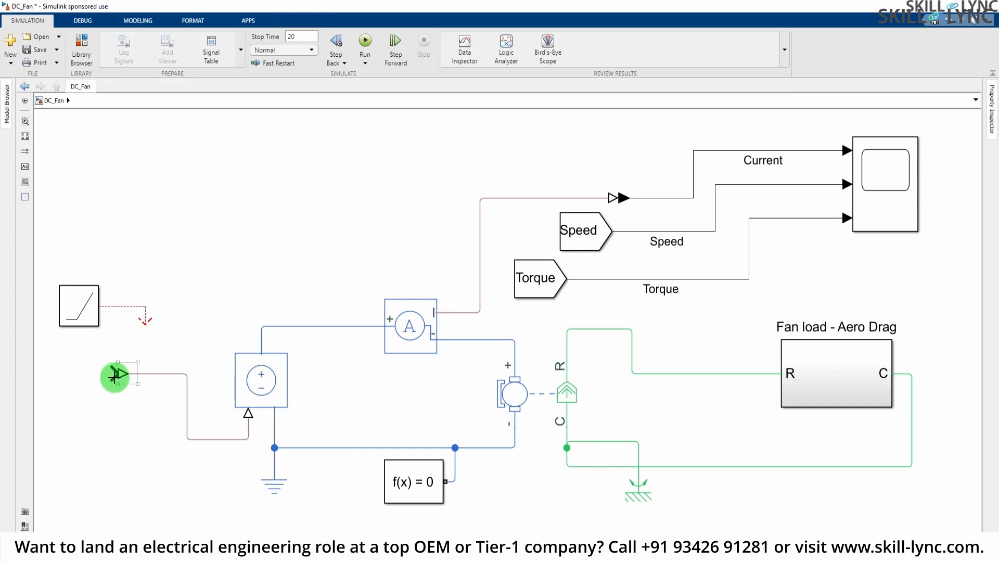
pyautogui.moveTo(141, 332); pyautogui.dragTo(110, 374)
pyautogui.moveTo(80, 318)
pyautogui.mouseDown()
pyautogui.moveTo(80, 415)
pyautogui.moveTo(72, 368)
pyautogui.moveTo(152, 380)
pyautogui.mouseUp()
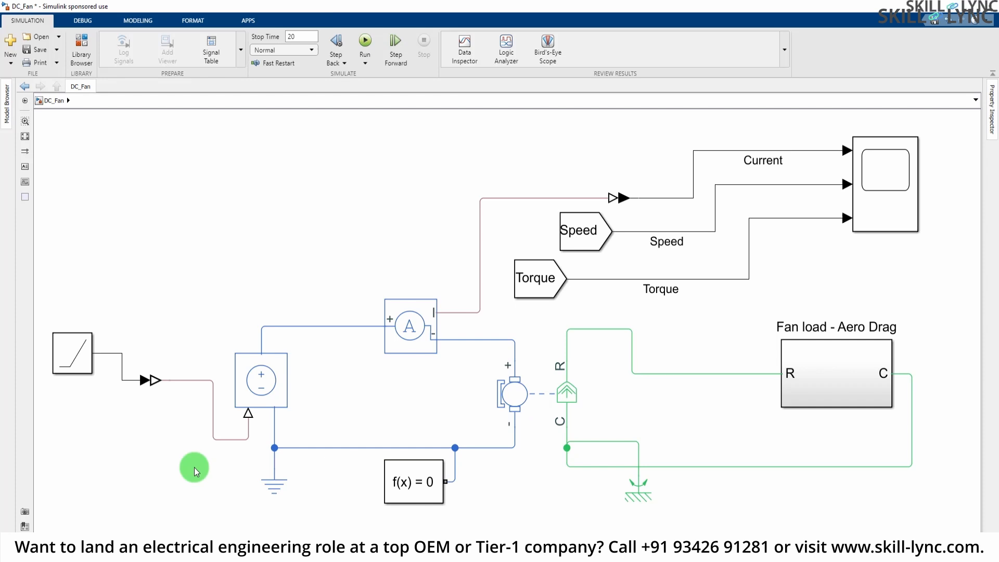
# - Straighten the control signal line by lining up the Ramp and Simulink-PS Converter just below the source's signal port
pyautogui.click(183, 381)
pyautogui.click(217, 304)
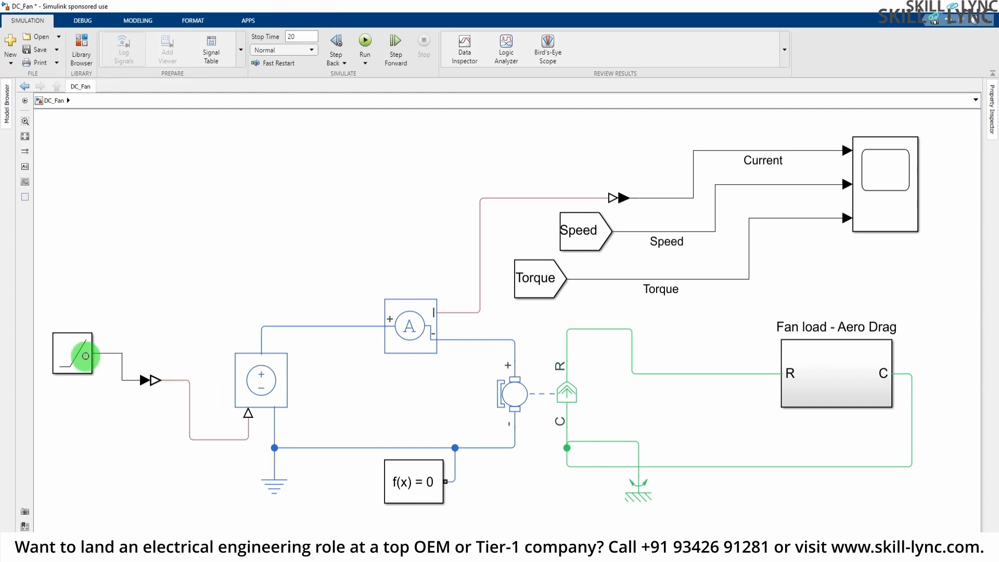
pyautogui.moveTo(86, 356); pyautogui.dragTo(92, 383)
pyautogui.moveTo(158, 385); pyautogui.dragTo(157, 433)
pyautogui.moveTo(93, 383); pyautogui.dragTo(88, 438)
pyautogui.click(195, 333)
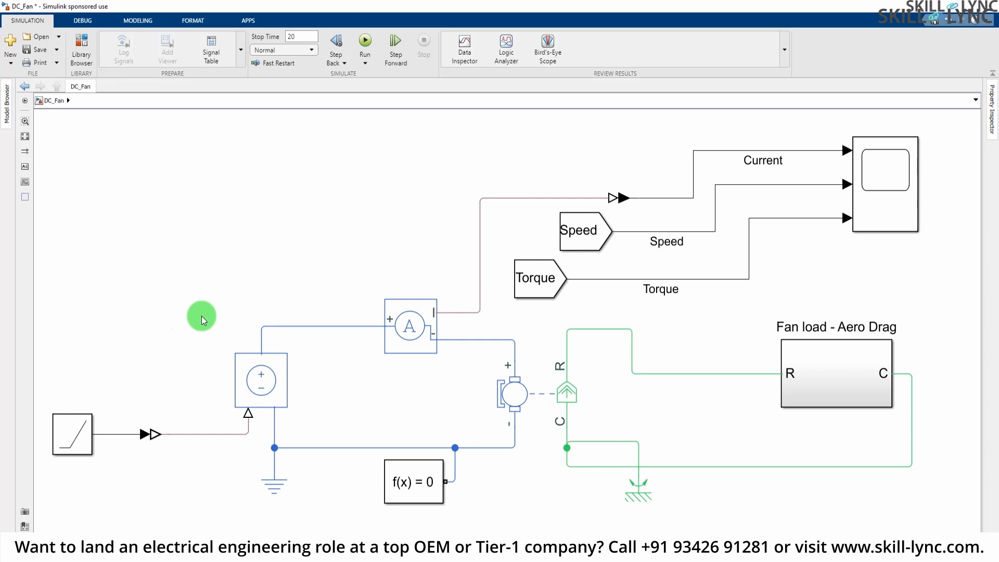
# - Run the simulation with the ramp input, open the Scope, and scale its axes to the new results
pyautogui.click(366, 40)
pyautogui.doubleClick(891, 197)
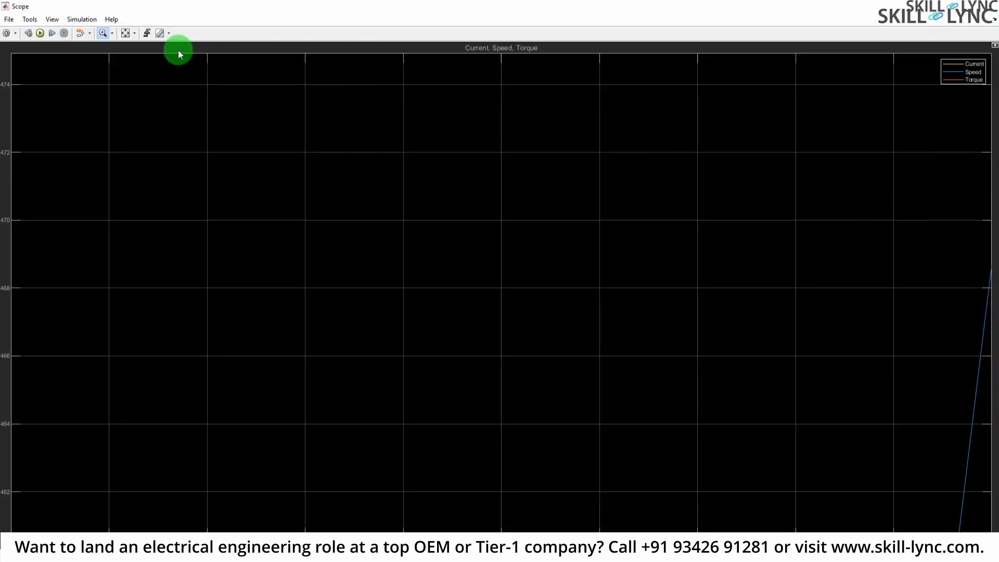
pyautogui.click(125, 33)
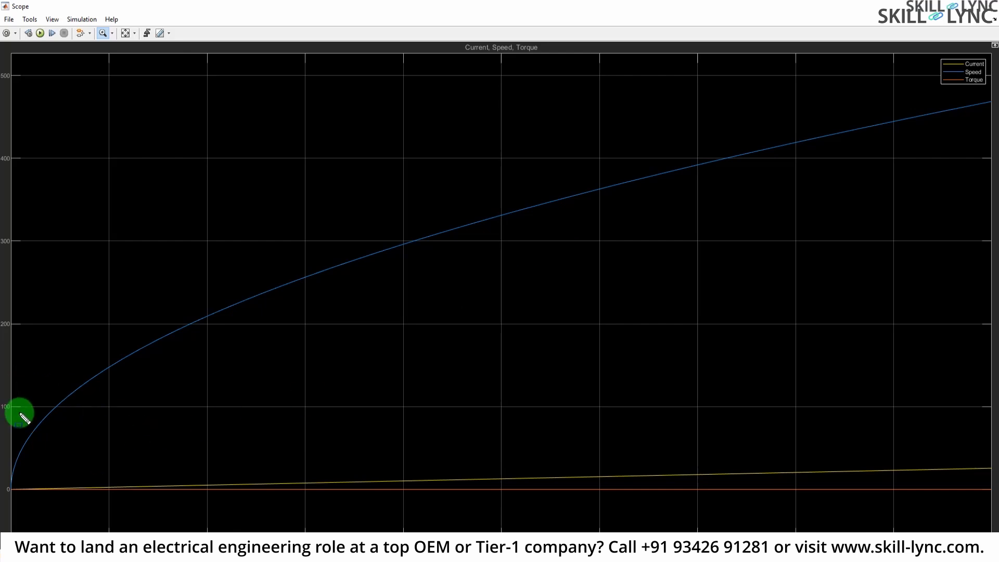
# - Examine the Speed curve, zoom in on the end of the Current trace, and close the Scope
pyautogui.moveTo(35, 368); pyautogui.dragTo(155, 419)
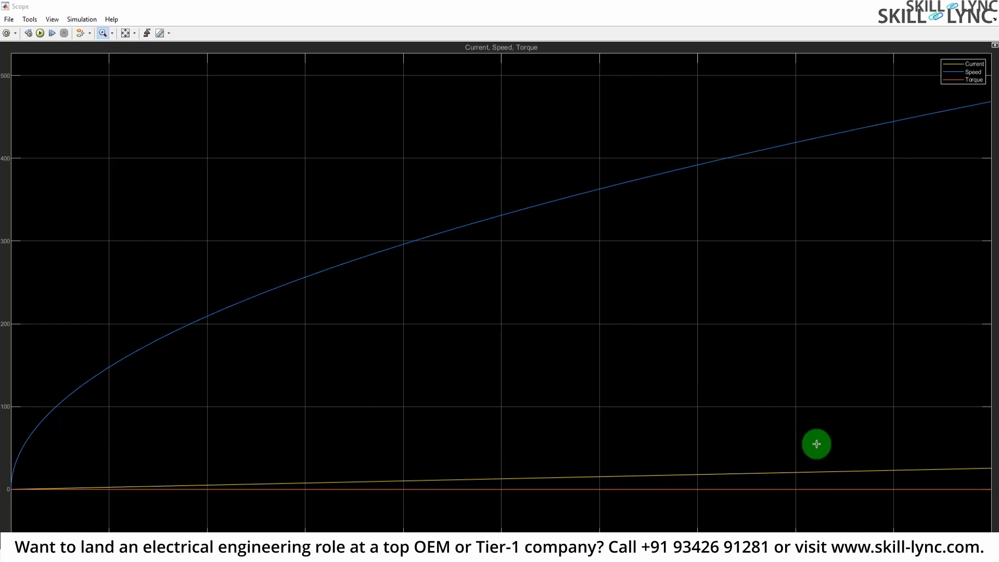
pyautogui.moveTo(839, 485); pyautogui.dragTo(942, 446)
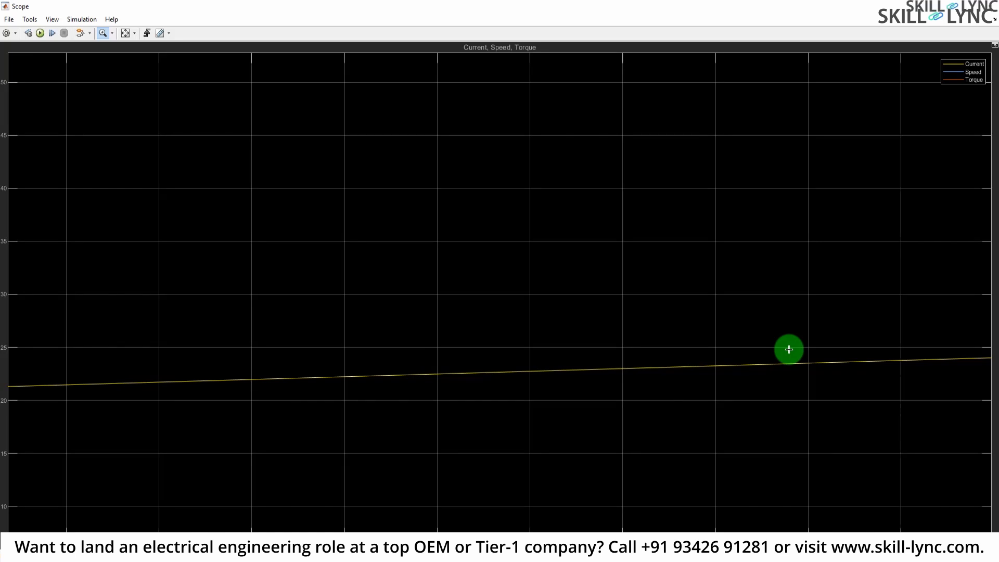
pyautogui.click(988, 6)
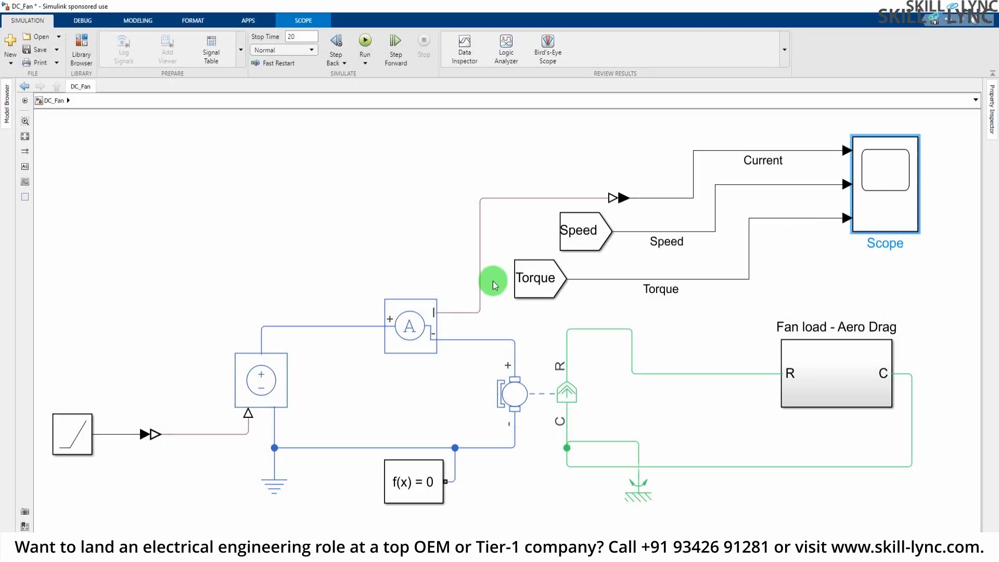
pyautogui.click(367, 230)
# - Move the Ramp block slightly closer to the Simulink-PS Converter
pyautogui.click(83, 433)
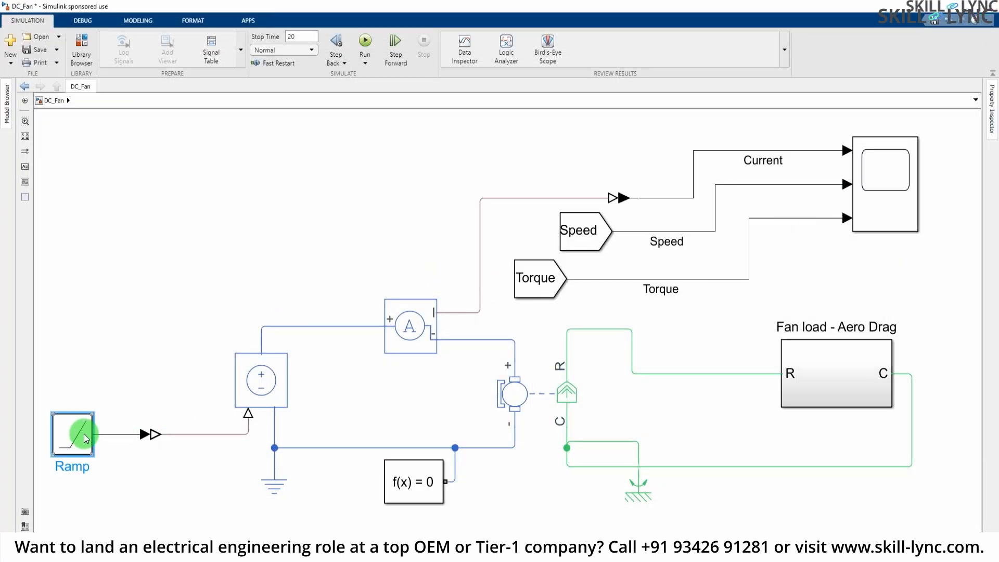
pyautogui.moveTo(83, 433); pyautogui.dragTo(94, 433)
pyautogui.click(142, 474)
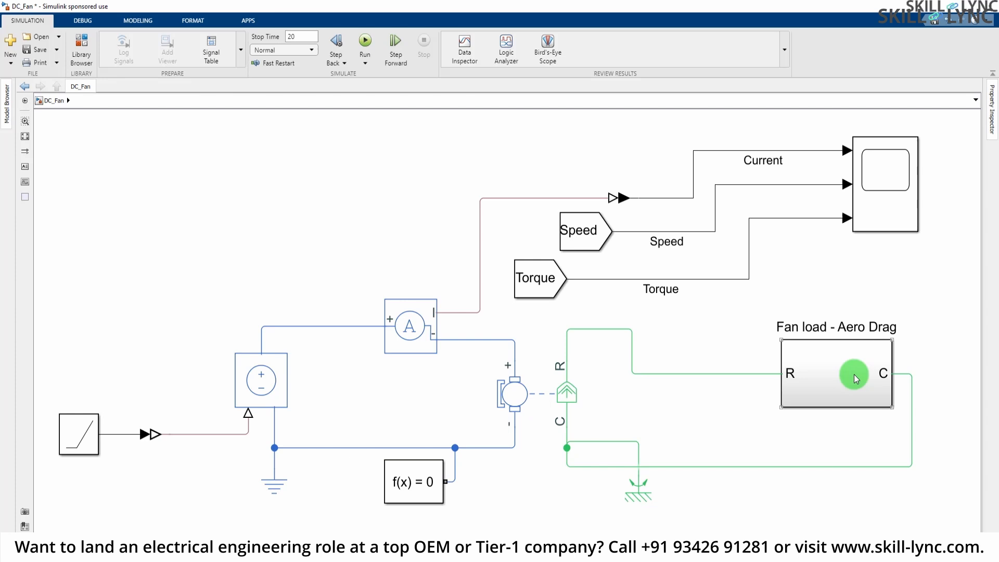
# - Reopen the Scope, scale the axes to examine the full Speed and Current curves, and return to the DC_Fan model
pyautogui.doubleClick(903, 156)
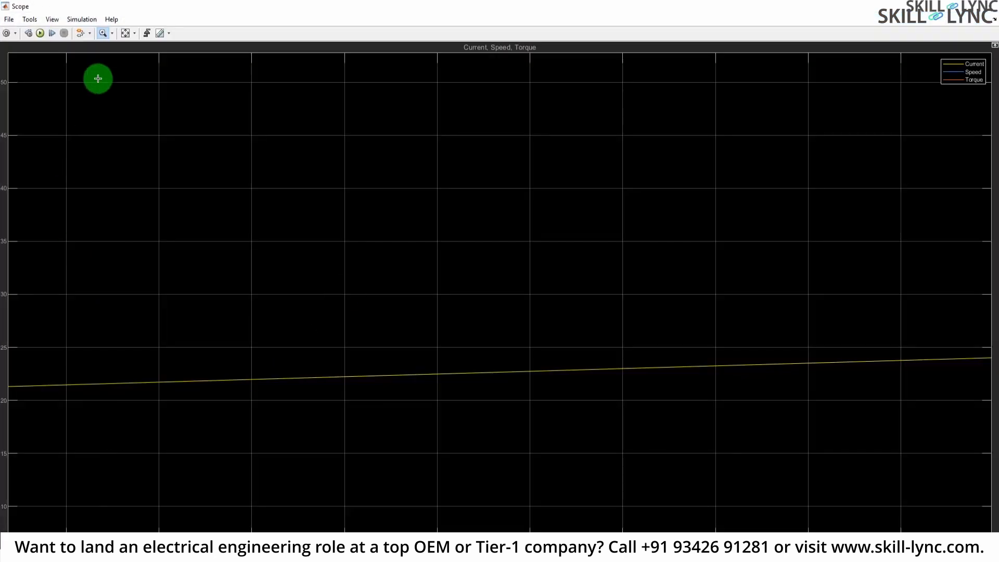
pyautogui.click(125, 33)
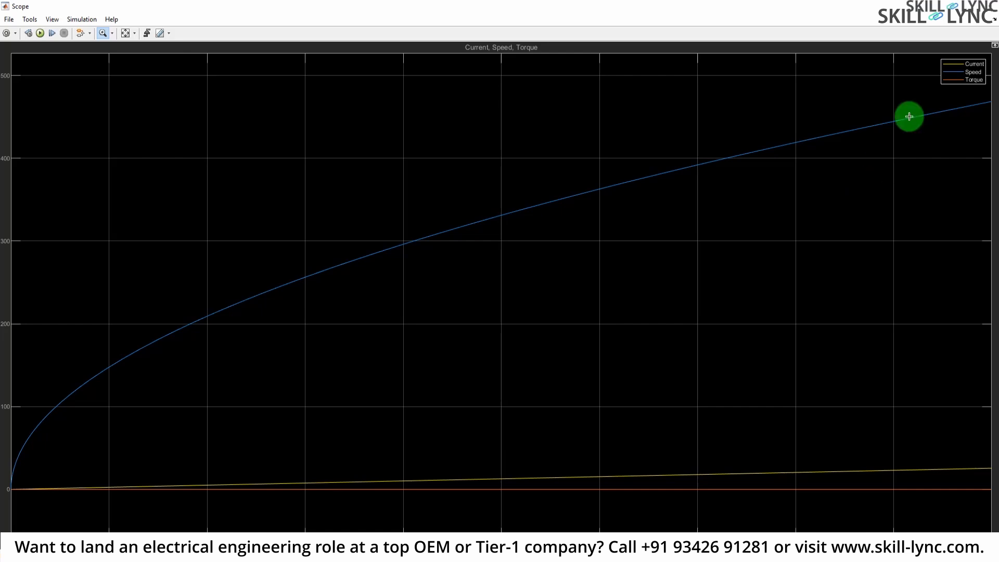
pyautogui.hotkey('alt', 'Tab')
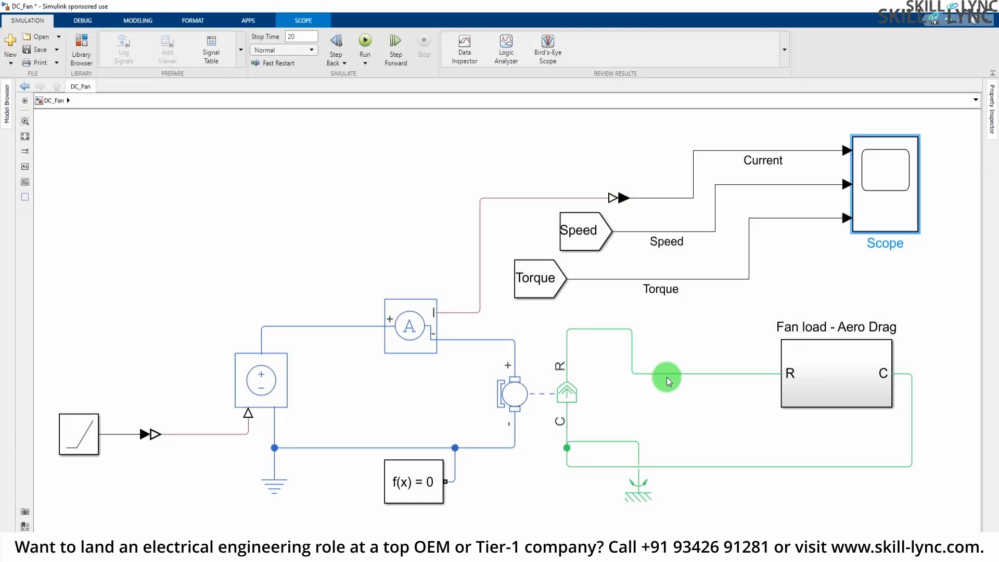
# - Review the DC_Fan model's signal path from the Ramp and Controlled Voltage Source through the DC Motor and fan load to the Scope and its inputs
pyautogui.click(709, 308)
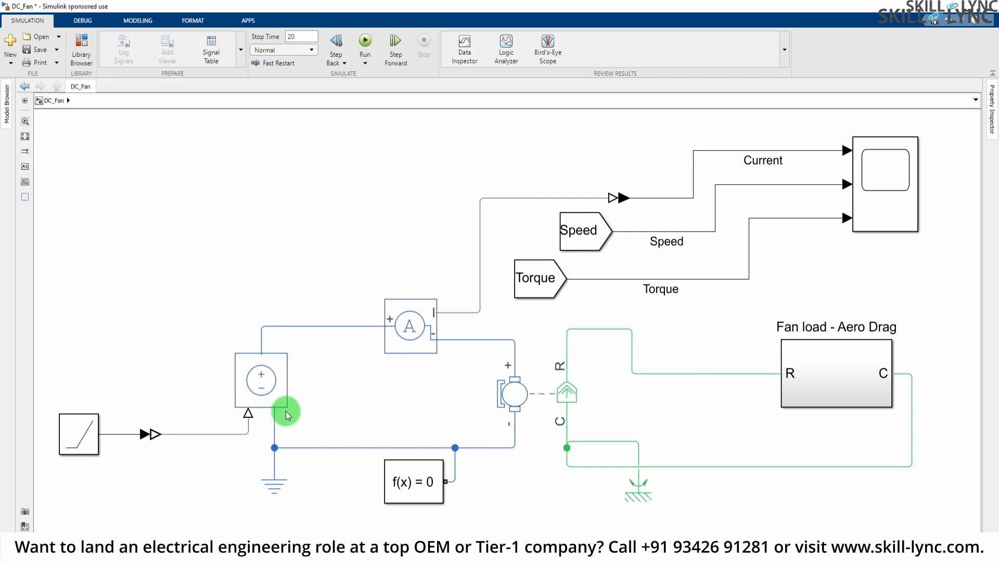
pyautogui.click(262, 382)
pyautogui.click(86, 436)
pyautogui.click(116, 479)
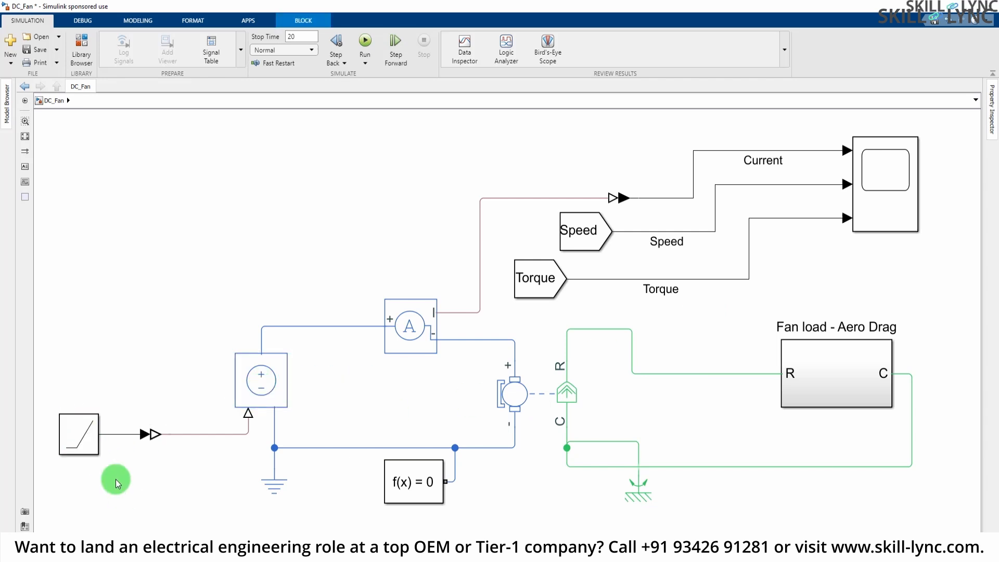
pyautogui.click(90, 451)
pyautogui.click(255, 389)
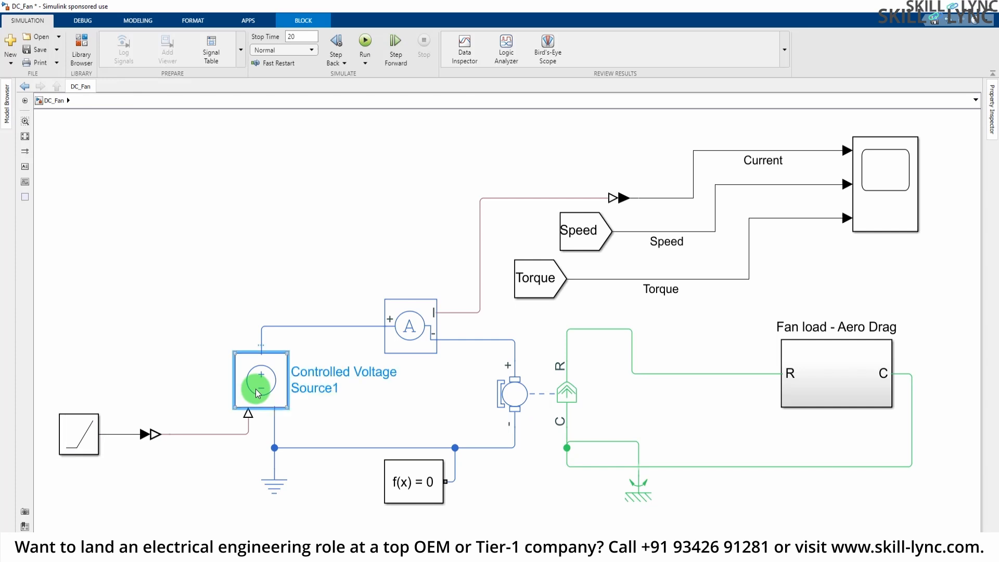
pyautogui.click(547, 404)
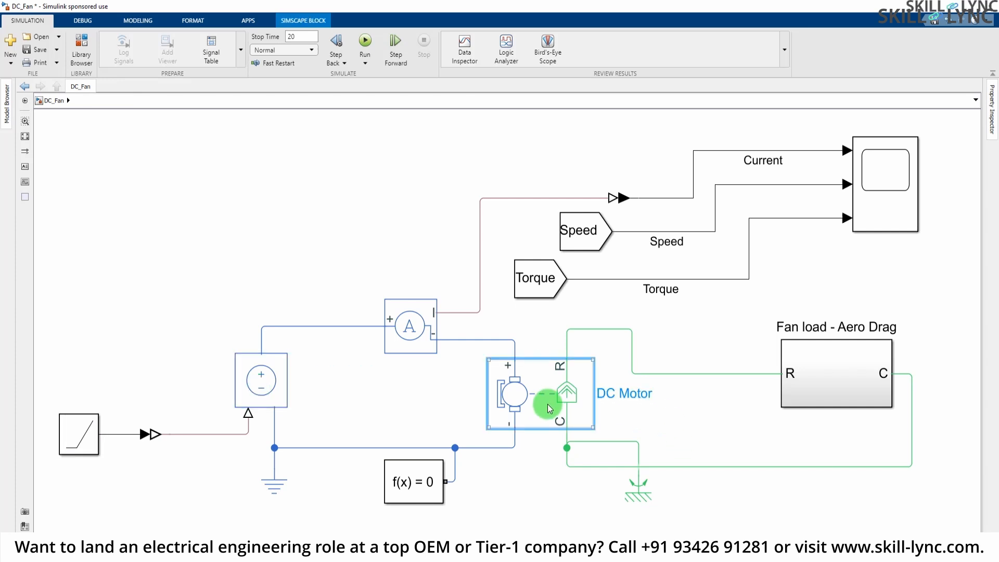
pyautogui.click(782, 415)
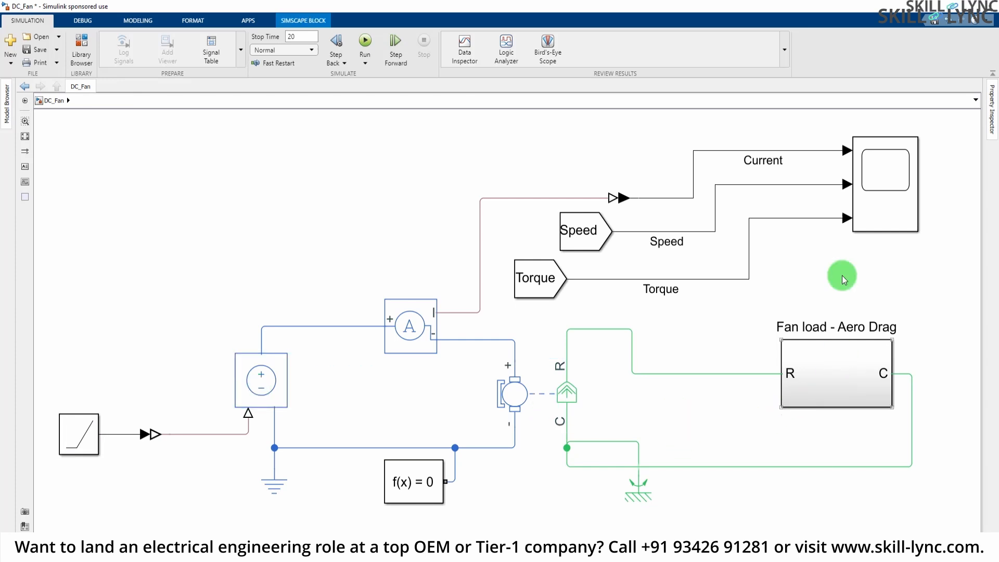
pyautogui.click(876, 177)
pyautogui.click(535, 280)
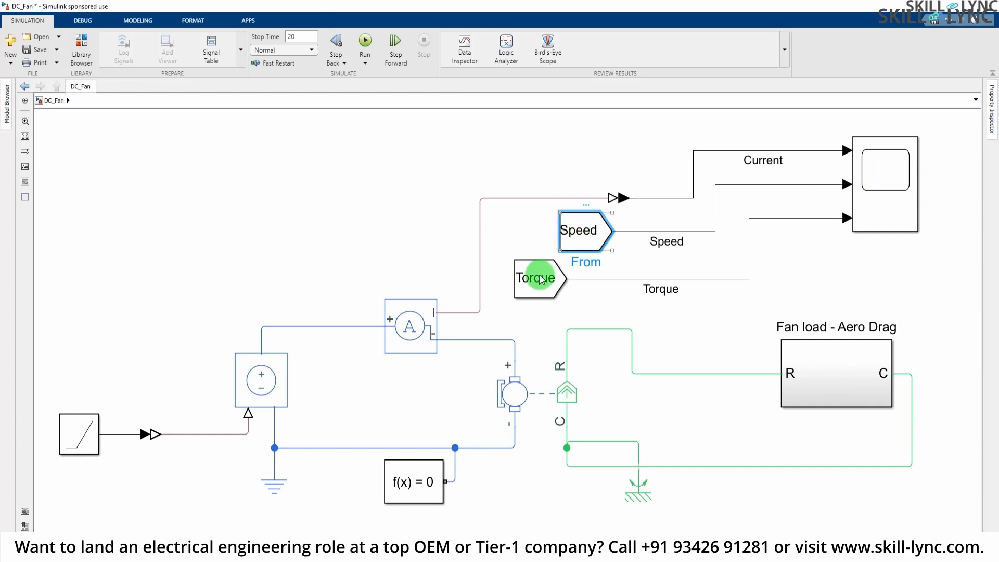
pyautogui.click(391, 207)
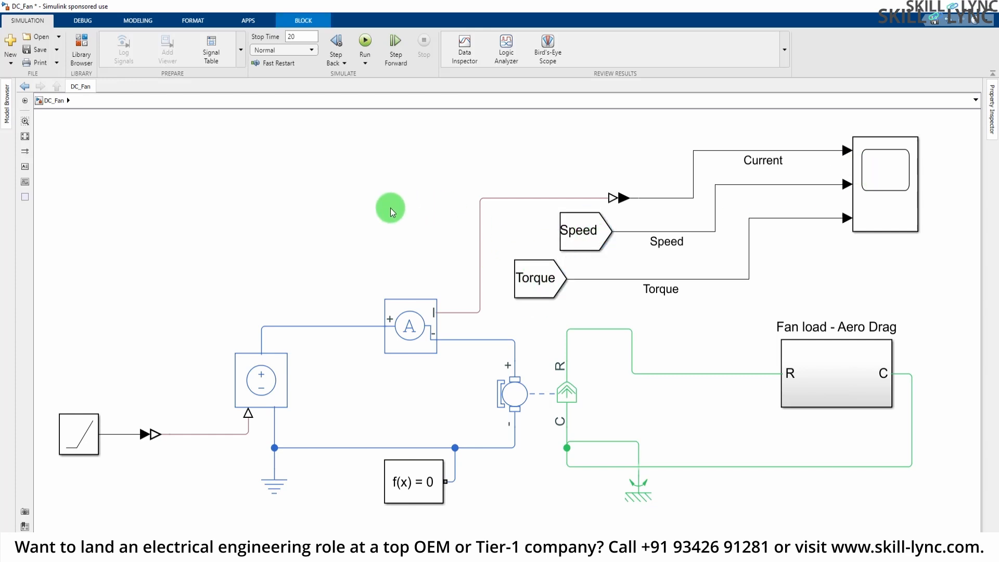
pyautogui.click(916, 454)
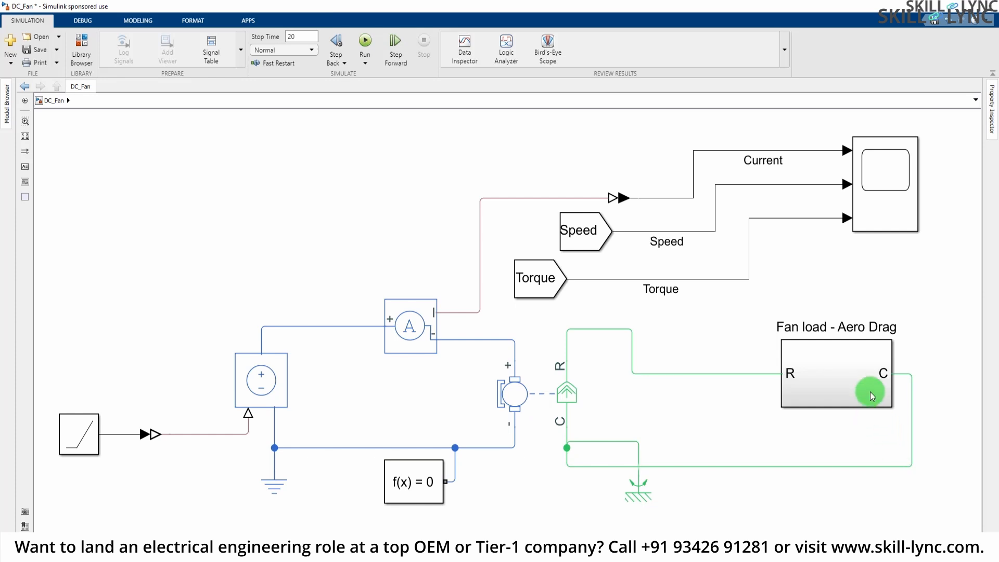